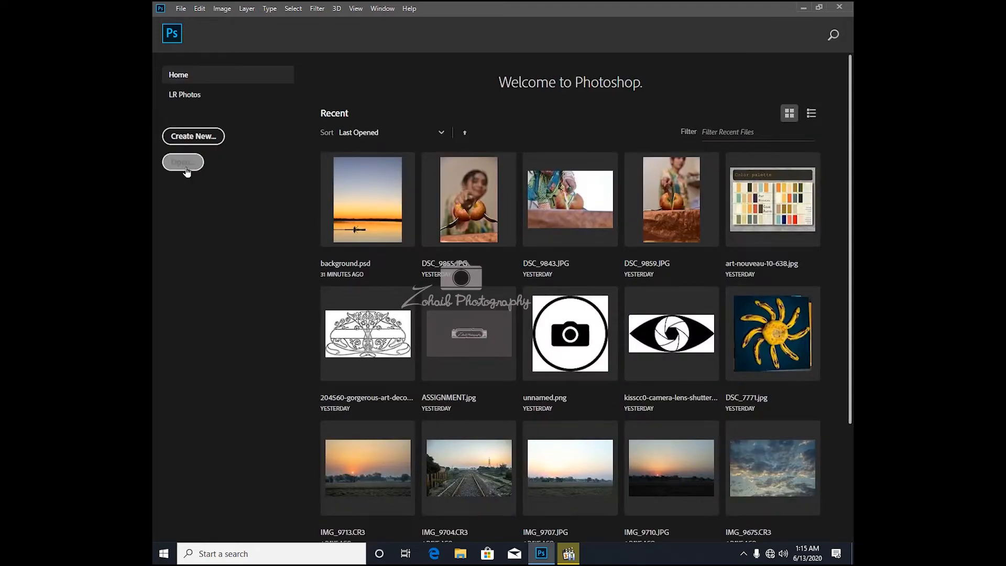
Step: Open all the PSD files, DSC_4655 and IMG_5515 together from the minar e pakistan folder
{"action": "left_click", "coordinate": [185, 164]}
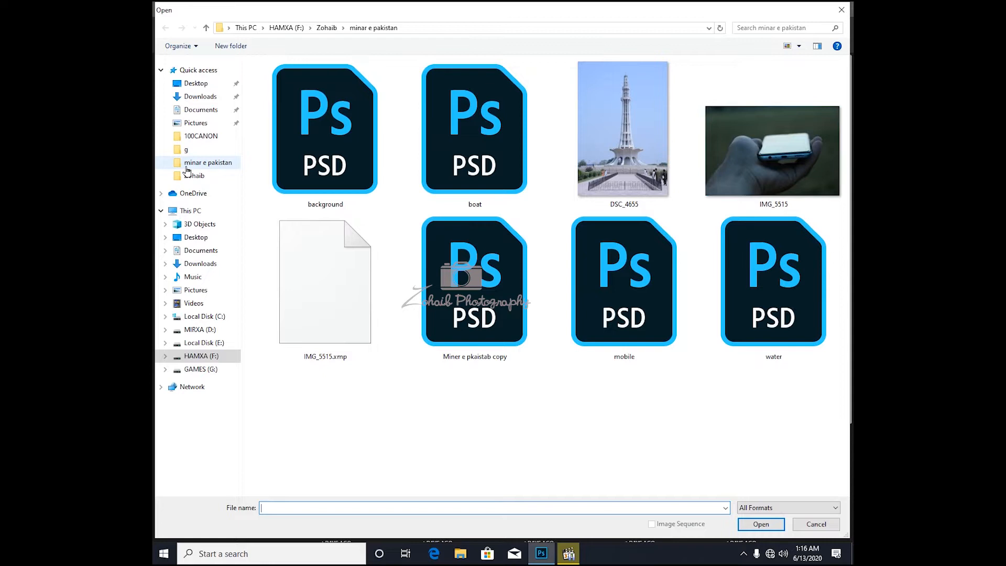
{"action": "left_click_drag", "start_coordinate": [782, 401], "coordinate": [328, 113]}
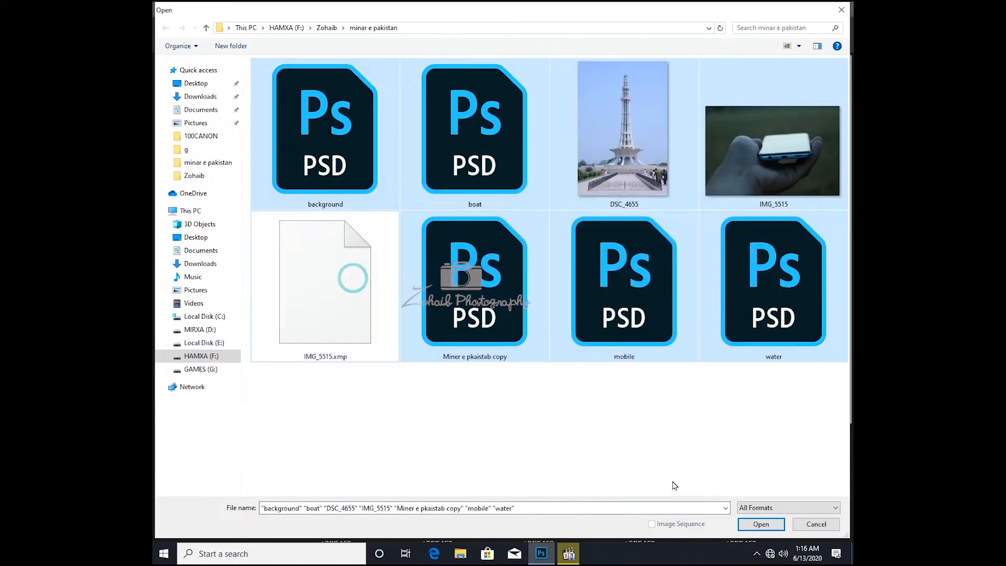
{"action": "left_click", "coordinate": [763, 524]}
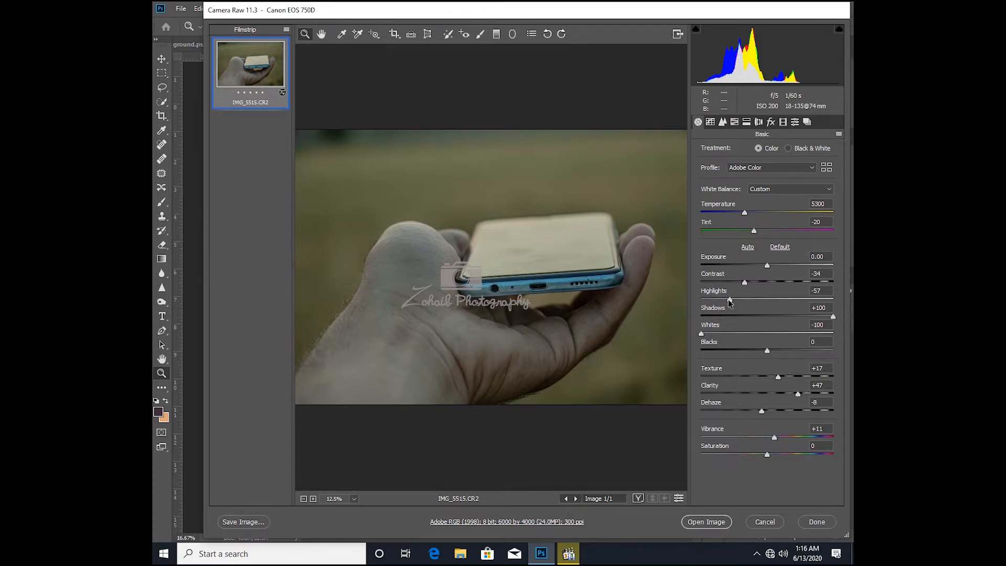
Step: Set the Highlights of the hand-and-phone raw photo to -63 in Camera Raw and open the image
{"action": "left_click_drag", "start_coordinate": [729, 301], "coordinate": [725, 301]}
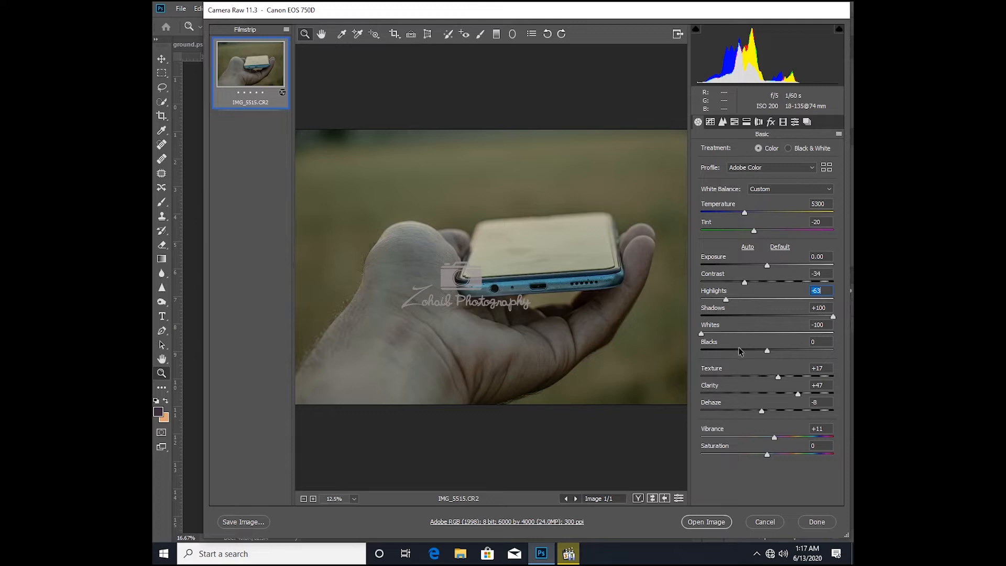
{"action": "left_click", "coordinate": [699, 522]}
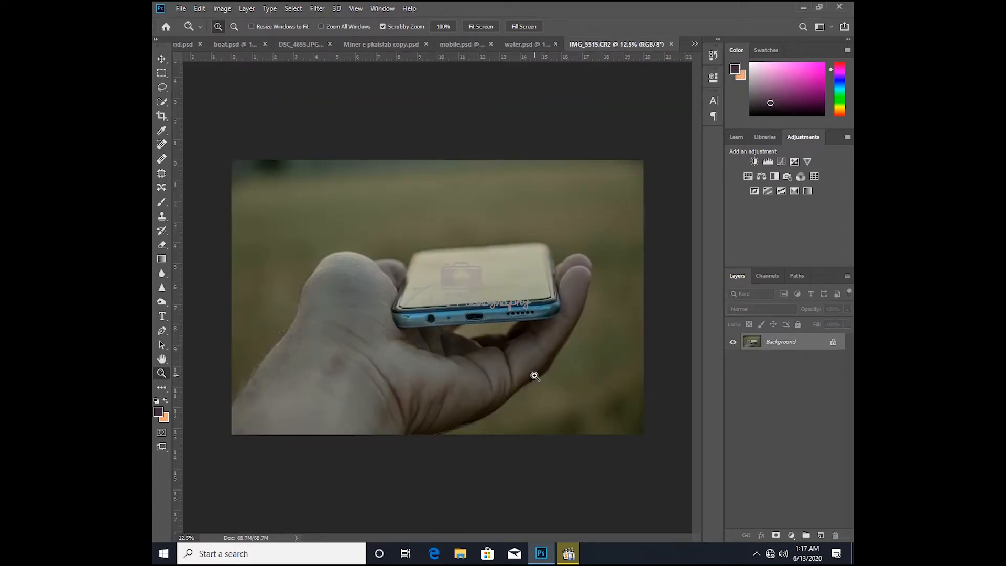
Step: Look at the finished composite in Miner e pkaistab copy.psd, and duplicate the background layer of the tower photo DSC_4655.JPG
{"action": "left_click", "coordinate": [300, 45]}
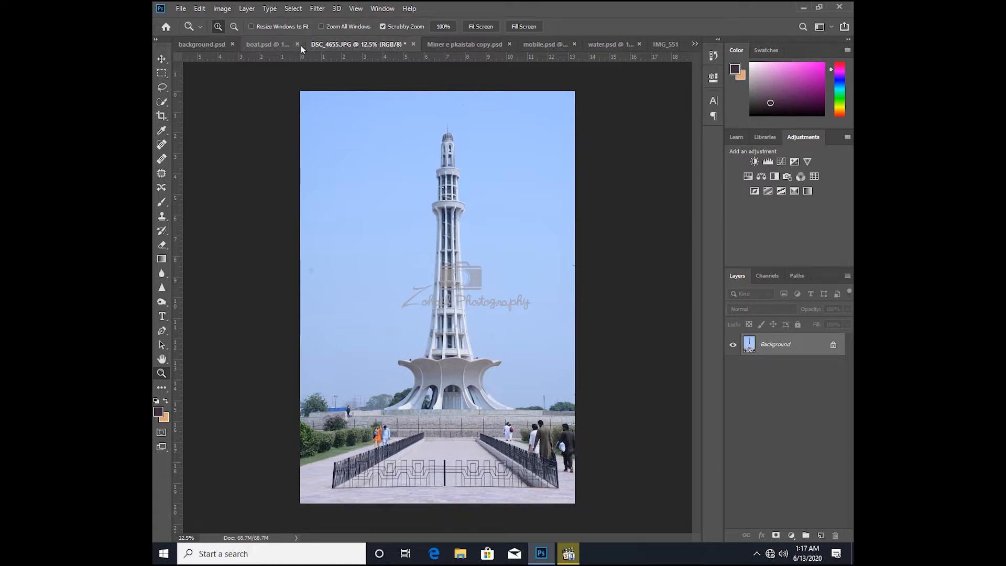
{"action": "left_click", "coordinate": [461, 44]}
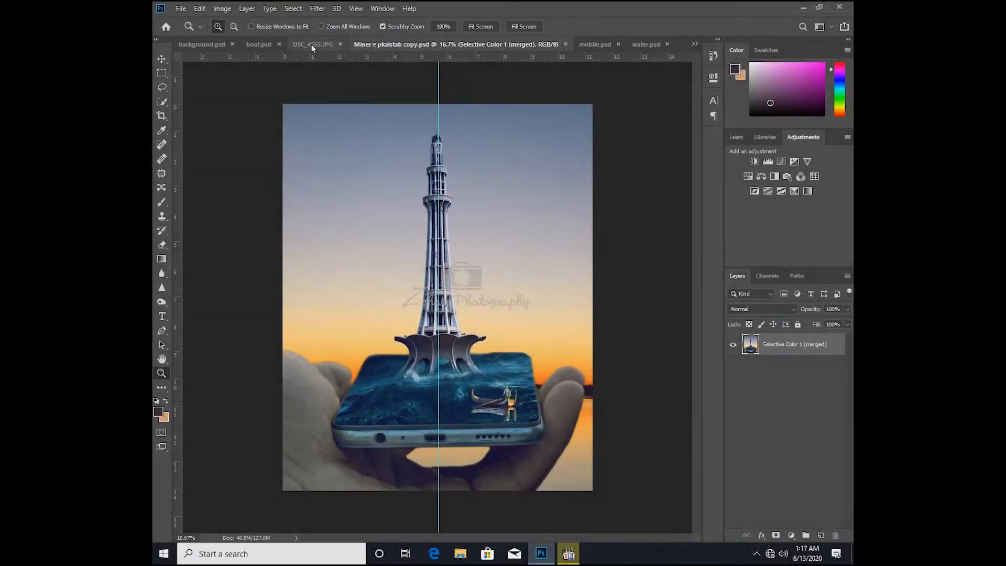
{"action": "left_click", "coordinate": [311, 44]}
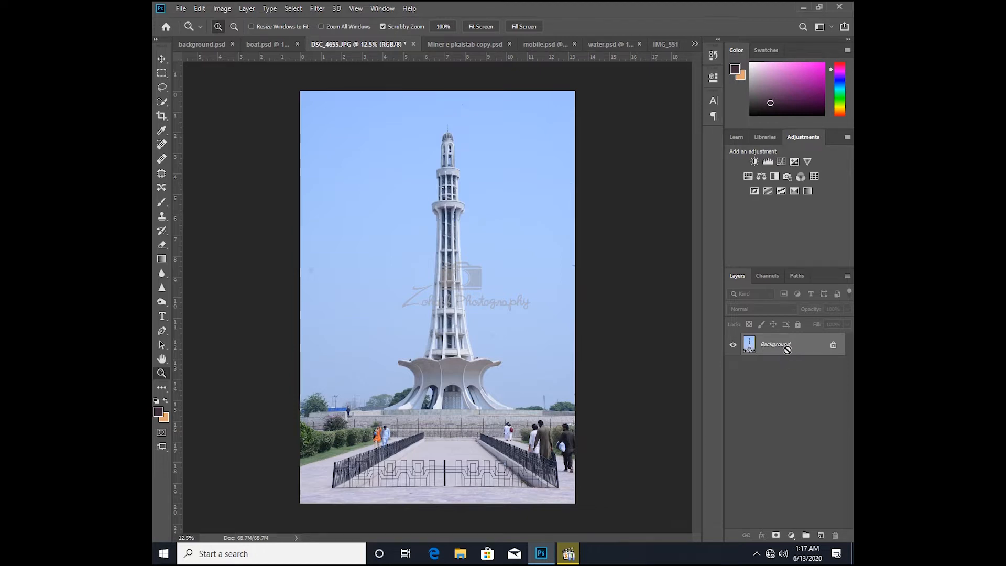
{"action": "key", "text": "ctrl+j"}
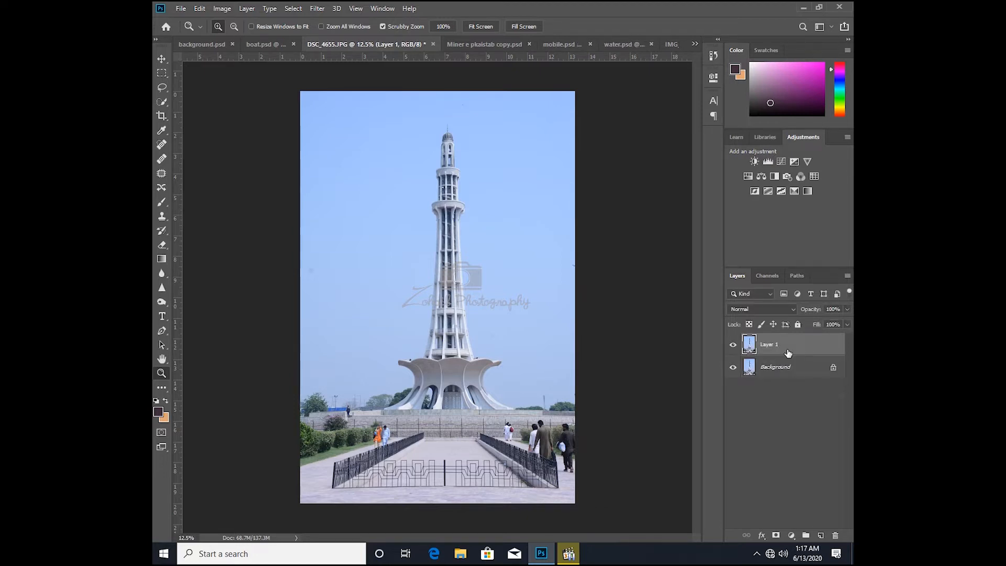
Step: Select the tower's dome and the top section below it with the Quick Selection tool
{"action": "left_click", "coordinate": [459, 134]}
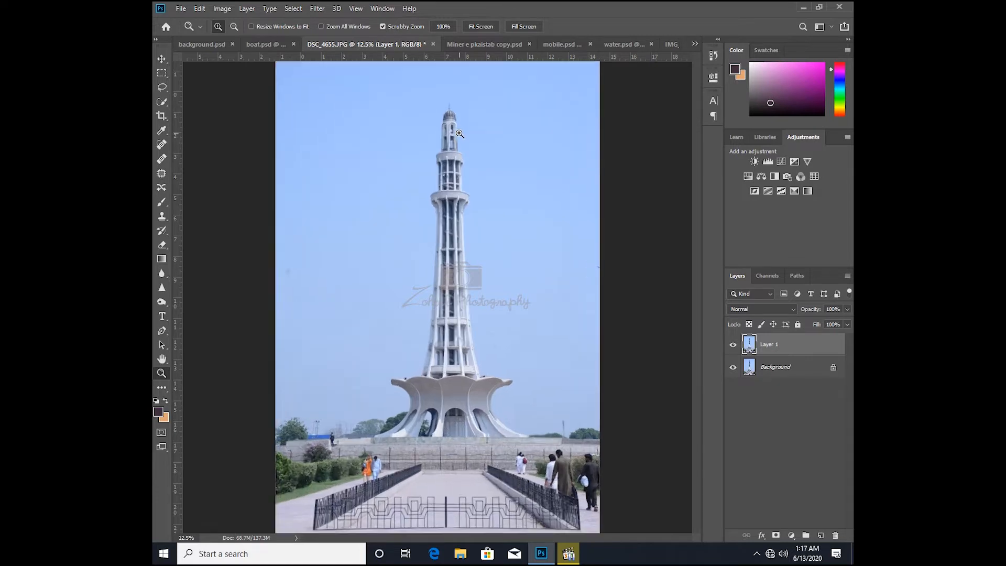
{"action": "left_click", "coordinate": [460, 134]}
{"action": "left_click", "coordinate": [460, 133]}
{"action": "left_click", "coordinate": [469, 98]}
{"action": "left_click", "coordinate": [470, 98]}
{"action": "left_click", "coordinate": [469, 98]}
{"action": "left_click", "coordinate": [469, 98]}
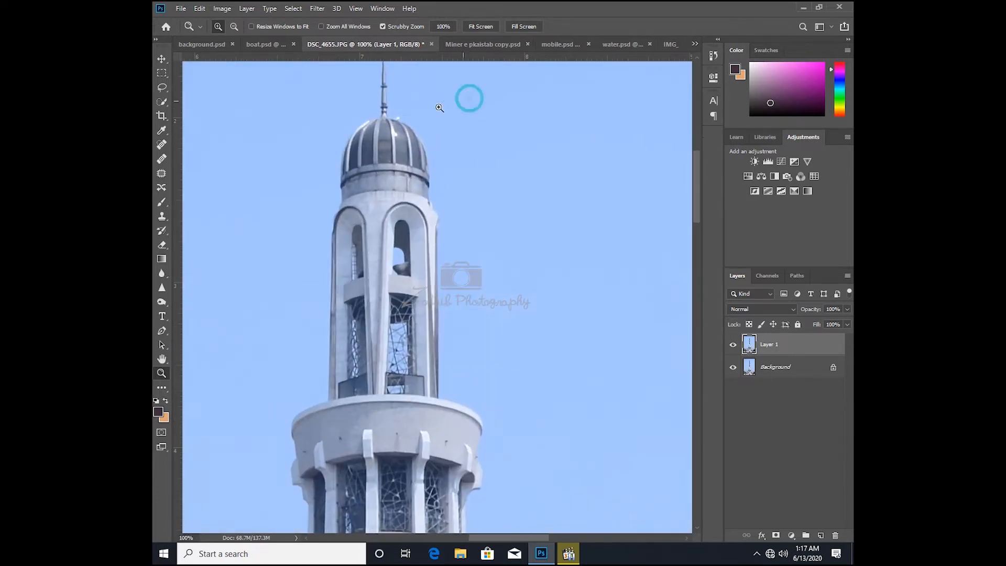
{"action": "left_click", "coordinate": [162, 104]}
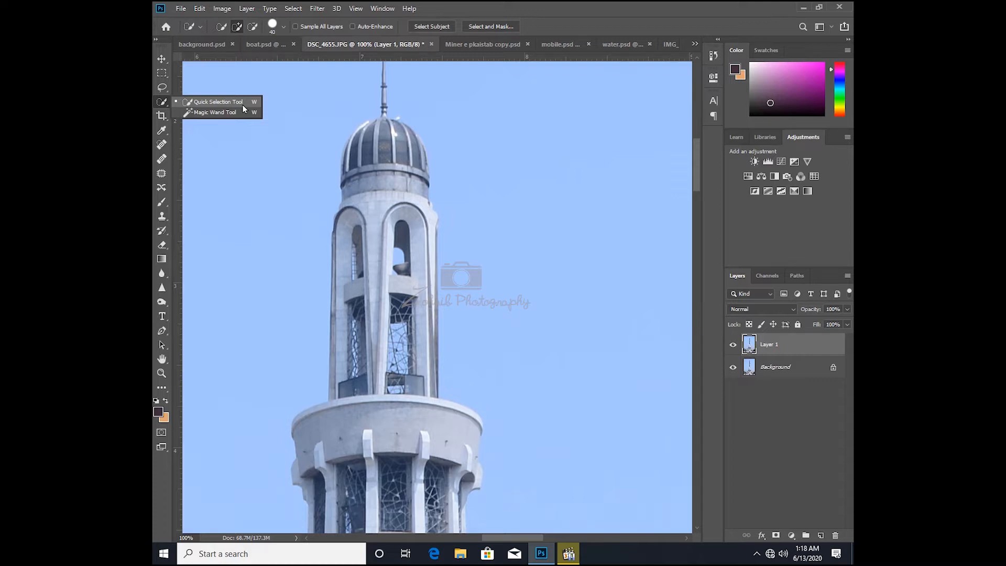
{"action": "left_click", "coordinate": [162, 88]}
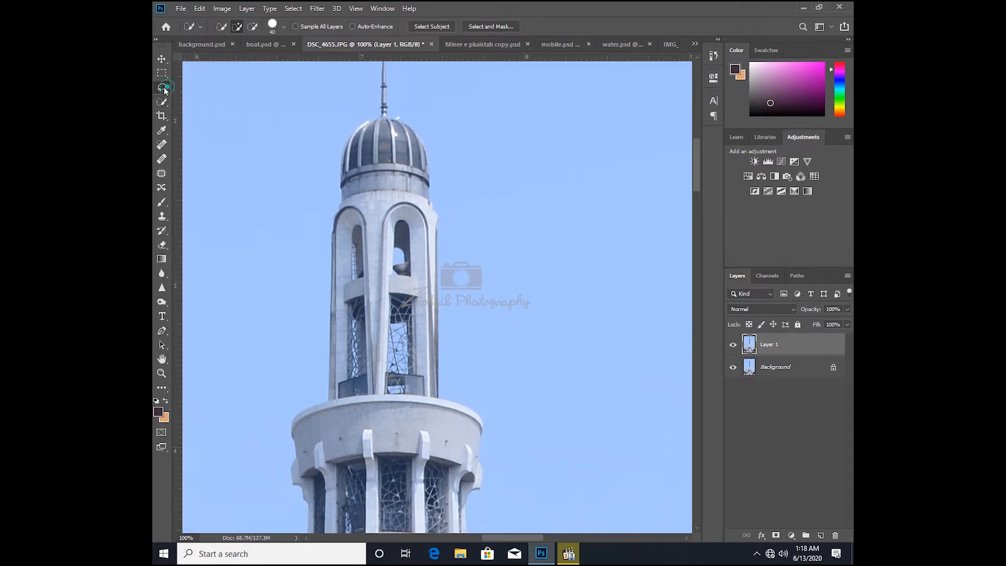
{"action": "left_click", "coordinate": [164, 90]}
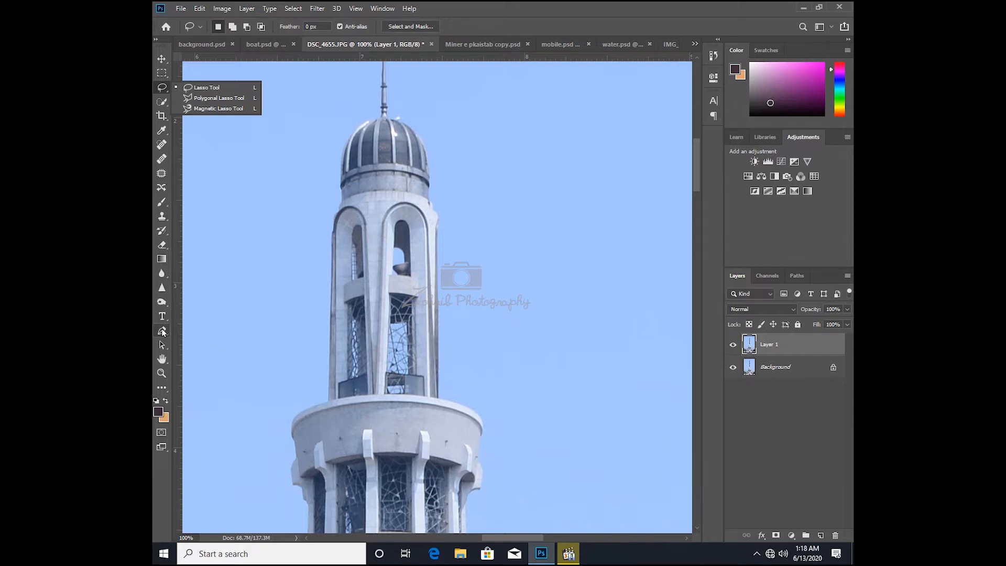
{"action": "left_click", "coordinate": [161, 102]}
{"action": "mouse_move", "coordinate": [410, 164]}
{"action": "left_mouse_down"}
{"action": "mouse_move", "coordinate": [397, 153]}
{"action": "mouse_move", "coordinate": [359, 157]}
{"action": "mouse_move", "coordinate": [371, 135]}
{"action": "mouse_move", "coordinate": [359, 172]}
{"action": "mouse_move", "coordinate": [401, 307]}
{"action": "mouse_move", "coordinate": [419, 246]}
{"action": "mouse_move", "coordinate": [419, 157]}
{"action": "mouse_move", "coordinate": [392, 129]}
{"action": "mouse_move", "coordinate": [359, 149]}
{"action": "mouse_move", "coordinate": [362, 138]}
{"action": "mouse_move", "coordinate": [349, 161]}
{"action": "mouse_move", "coordinate": [370, 136]}
{"action": "mouse_move", "coordinate": [384, 317]}
{"action": "left_mouse_up"}
Step: Extend the selection up the thin spire above the dome using a smaller Quick Selection brush
{"action": "key", "text": "z"}
{"action": "left_click", "coordinate": [404, 301]}
{"action": "left_click", "coordinate": [405, 300]}
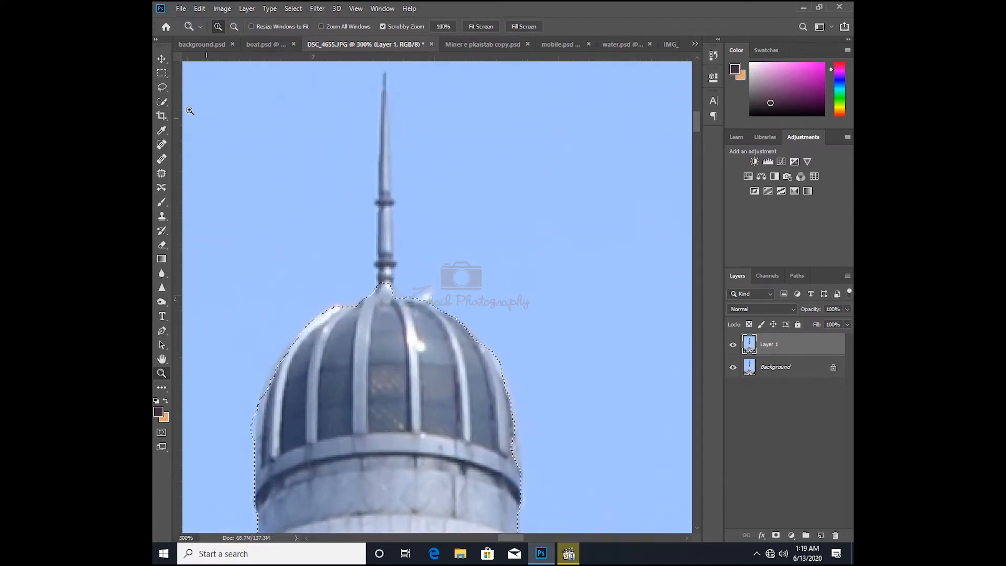
{"action": "key", "text": "w"}
{"action": "key", "text": "bracketleft"}
{"action": "key", "text": "bracketleft"}
{"action": "key", "text": "bracketleft"}
{"action": "key", "text": "bracketleft"}
{"action": "key", "text": "bracketleft"}
{"action": "mouse_move", "coordinate": [380, 294]}
{"action": "left_mouse_down"}
{"action": "mouse_move", "coordinate": [385, 84]}
{"action": "mouse_move", "coordinate": [389, 136]}
{"action": "left_mouse_up"}
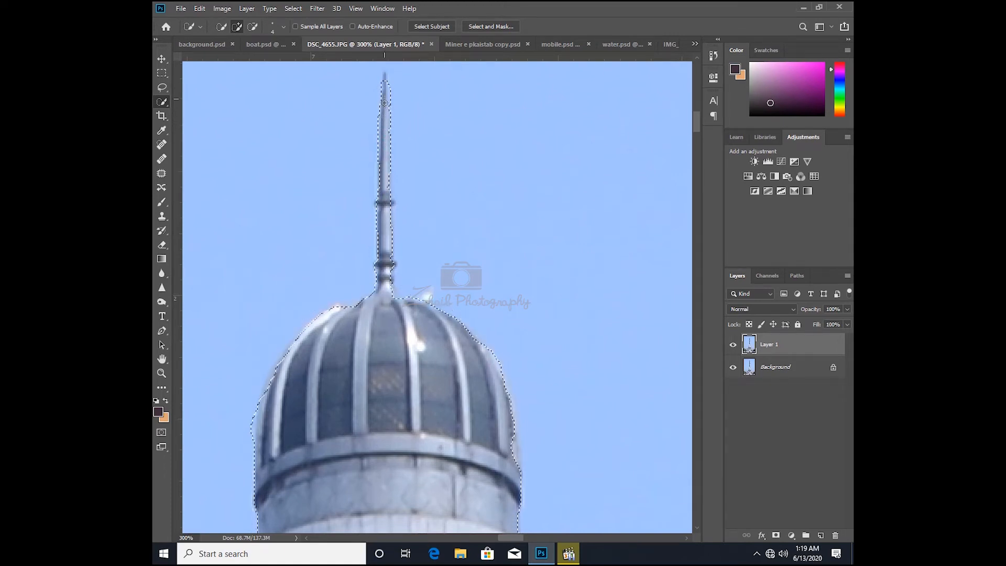
{"action": "left_click_drag", "start_coordinate": [387, 178], "coordinate": [384, 268]}
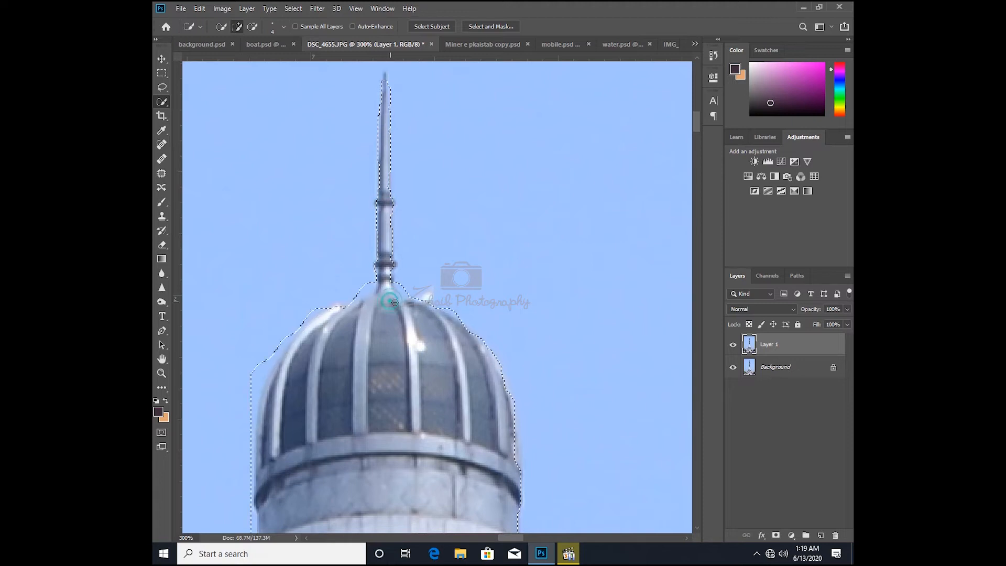
Step: Refine the selection along both outer edges of the arched tower section below the dome
{"action": "scroll", "coordinate": [354, 309], "scroll_direction": "down", "scroll_amount": 5}
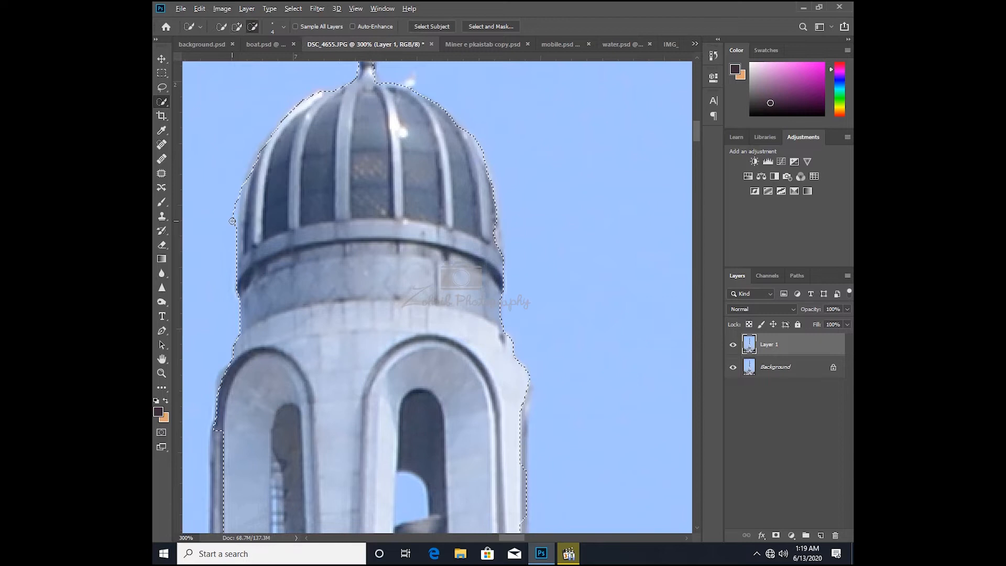
{"action": "left_click_drag", "start_coordinate": [403, 326], "coordinate": [414, 169]}
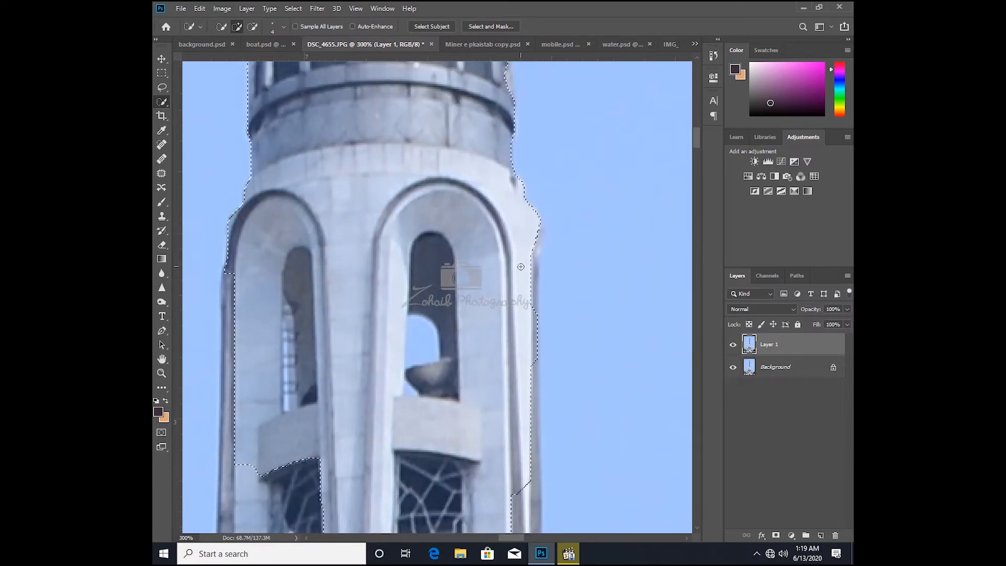
{"action": "left_click_drag", "start_coordinate": [391, 371], "coordinate": [435, 202]}
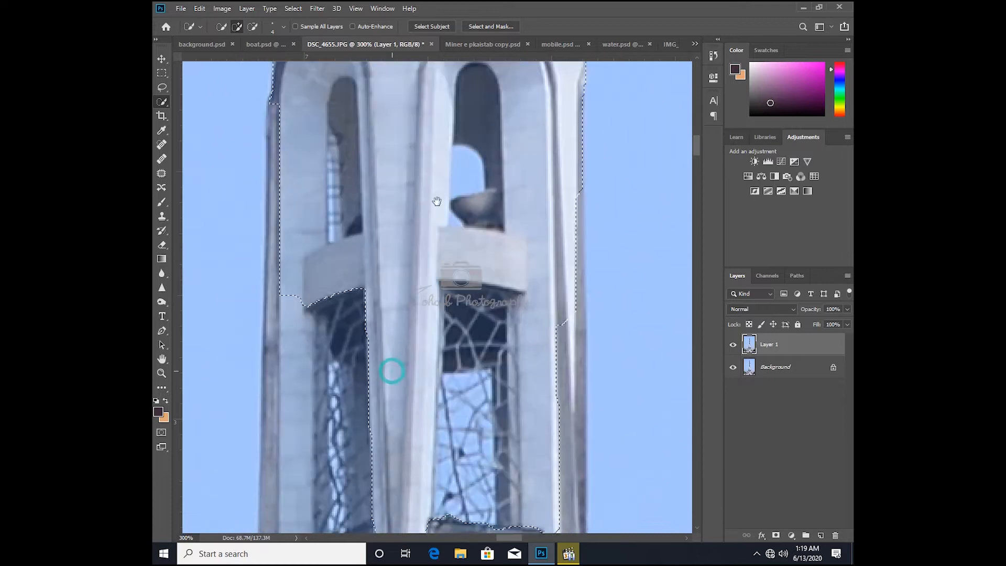
{"action": "mouse_move", "coordinate": [277, 291]}
{"action": "left_mouse_down"}
{"action": "mouse_move", "coordinate": [281, 452]}
{"action": "mouse_move", "coordinate": [579, 472]}
{"action": "left_mouse_up"}
{"action": "mouse_move", "coordinate": [580, 523]}
{"action": "left_mouse_down"}
{"action": "mouse_move", "coordinate": [566, 341]}
{"action": "mouse_move", "coordinate": [580, 323]}
{"action": "left_mouse_up"}
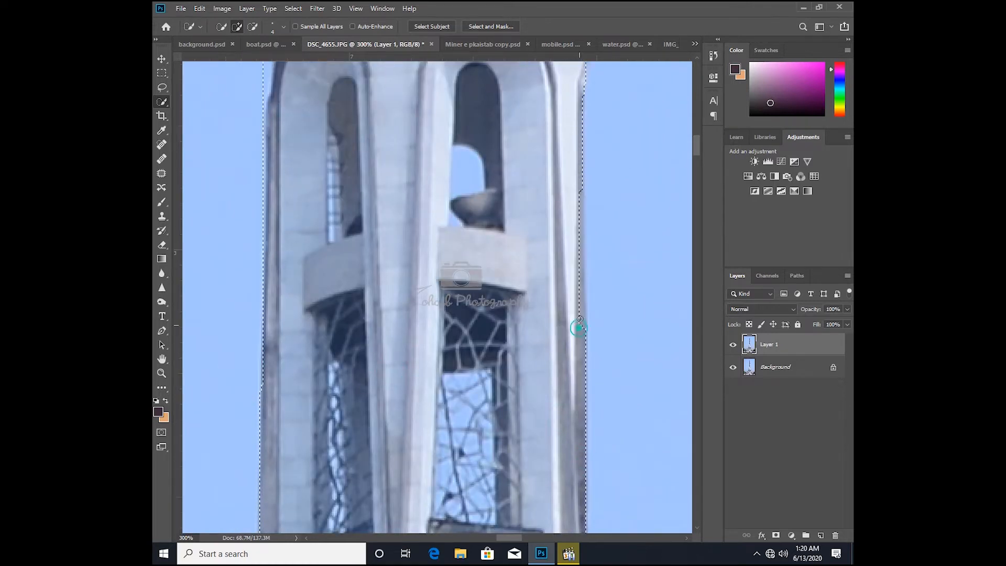
{"action": "left_click_drag", "start_coordinate": [578, 204], "coordinate": [573, 191]}
Step: Extend the selection down over the flared gallery and the outer columns beneath it
{"action": "left_click_drag", "start_coordinate": [335, 430], "coordinate": [347, 179]}
{"action": "mouse_move", "coordinate": [281, 304]}
{"action": "left_mouse_down"}
{"action": "mouse_move", "coordinate": [262, 392]}
{"action": "mouse_move", "coordinate": [591, 393]}
{"action": "mouse_move", "coordinate": [456, 313]}
{"action": "mouse_move", "coordinate": [587, 341]}
{"action": "mouse_move", "coordinate": [597, 361]}
{"action": "mouse_move", "coordinate": [579, 372]}
{"action": "mouse_move", "coordinate": [616, 152]}
{"action": "left_mouse_up"}
{"action": "mouse_move", "coordinate": [602, 226]}
{"action": "left_mouse_down"}
{"action": "mouse_move", "coordinate": [606, 292]}
{"action": "mouse_move", "coordinate": [633, 321]}
{"action": "mouse_move", "coordinate": [639, 275]}
{"action": "mouse_move", "coordinate": [628, 268]}
{"action": "left_mouse_up"}
{"action": "left_click_drag", "start_coordinate": [480, 274], "coordinate": [626, 164]}
{"action": "mouse_move", "coordinate": [249, 161]}
{"action": "left_mouse_down"}
{"action": "mouse_move", "coordinate": [224, 207]}
{"action": "mouse_move", "coordinate": [229, 201]}
{"action": "mouse_move", "coordinate": [280, 257]}
{"action": "mouse_move", "coordinate": [344, 390]}
{"action": "mouse_move", "coordinate": [281, 328]}
{"action": "mouse_move", "coordinate": [276, 416]}
{"action": "left_mouse_up"}
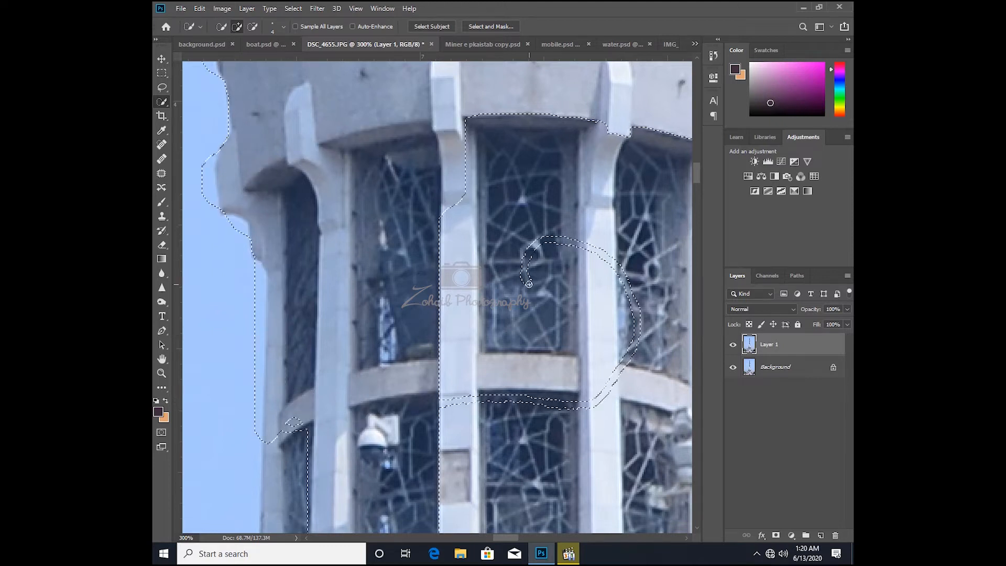
Step: Enlarge the selection brush to 60 and add the latticed windows and columns below the gallery to the selection
{"action": "key", "text": "]"}
{"action": "key", "text": "]"}
{"action": "key", "text": "]"}
{"action": "key", "text": "]"}
{"action": "key", "text": "]"}
{"action": "key", "text": "]"}
{"action": "key", "text": "]"}
{"action": "key", "text": "]"}
{"action": "key", "text": "]"}
{"action": "key", "text": "]"}
{"action": "key", "text": "]"}
{"action": "key", "text": "]"}
{"action": "key", "text": "]"}
{"action": "key", "text": "]"}
{"action": "key", "text": "]"}
{"action": "mouse_move", "coordinate": [529, 280]}
{"action": "left_mouse_down"}
{"action": "mouse_move", "coordinate": [531, 232]}
{"action": "mouse_move", "coordinate": [447, 413]}
{"action": "mouse_move", "coordinate": [444, 337]}
{"action": "left_mouse_up"}
{"action": "mouse_move", "coordinate": [571, 306]}
{"action": "left_mouse_down"}
{"action": "mouse_move", "coordinate": [480, 287]}
{"action": "mouse_move", "coordinate": [527, 320]}
{"action": "mouse_move", "coordinate": [537, 458]}
{"action": "left_mouse_up"}
{"action": "left_click_drag", "start_coordinate": [411, 401], "coordinate": [463, 167]}
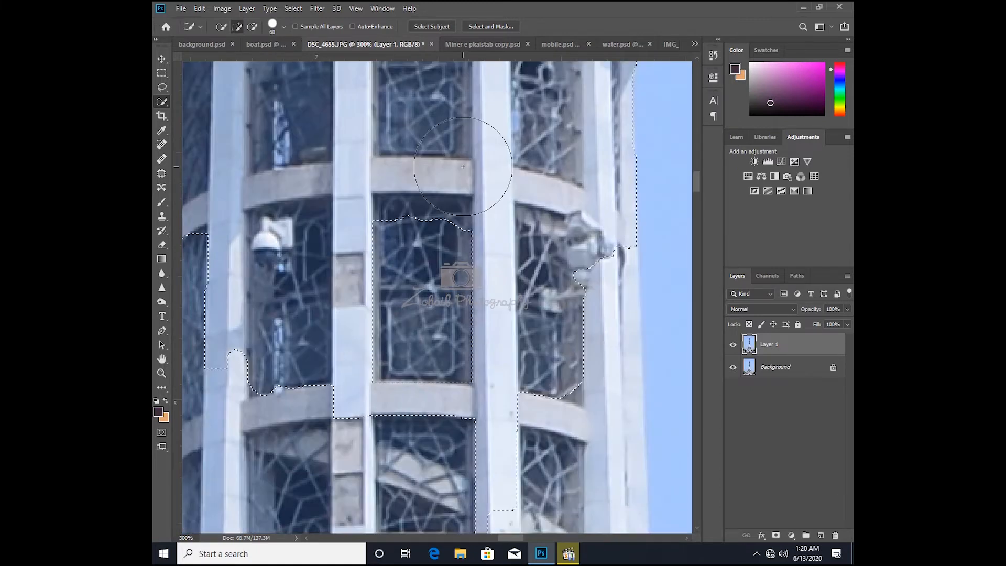
Step: Continue the selection down the tower's shaft, covering its columns and balconies as far as the petal-shaped base
{"action": "scroll", "coordinate": [463, 166], "scroll_direction": "down", "scroll_amount": 2}
{"action": "mouse_move", "coordinate": [384, 226]}
{"action": "left_mouse_down"}
{"action": "mouse_move", "coordinate": [383, 288]}
{"action": "mouse_move", "coordinate": [463, 328]}
{"action": "mouse_move", "coordinate": [478, 317]}
{"action": "mouse_move", "coordinate": [547, 327]}
{"action": "mouse_move", "coordinate": [510, 314]}
{"action": "mouse_move", "coordinate": [498, 289]}
{"action": "mouse_move", "coordinate": [507, 291]}
{"action": "mouse_move", "coordinate": [510, 219]}
{"action": "left_mouse_up"}
{"action": "left_click", "coordinate": [471, 222]}
{"action": "left_click_drag", "start_coordinate": [463, 376], "coordinate": [457, 247]}
{"action": "left_click", "coordinate": [332, 243]}
{"action": "mouse_move", "coordinate": [331, 242]}
{"action": "left_mouse_down"}
{"action": "mouse_move", "coordinate": [354, 292]}
{"action": "mouse_move", "coordinate": [444, 312]}
{"action": "mouse_move", "coordinate": [502, 302]}
{"action": "mouse_move", "coordinate": [514, 313]}
{"action": "mouse_move", "coordinate": [551, 257]}
{"action": "left_mouse_up"}
{"action": "left_click_drag", "start_coordinate": [528, 318], "coordinate": [520, 148]}
{"action": "mouse_move", "coordinate": [464, 276]}
{"action": "left_mouse_down"}
{"action": "mouse_move", "coordinate": [503, 479]}
{"action": "mouse_move", "coordinate": [514, 456]}
{"action": "mouse_move", "coordinate": [510, 337]}
{"action": "mouse_move", "coordinate": [435, 334]}
{"action": "mouse_move", "coordinate": [361, 474]}
{"action": "left_mouse_up"}
{"action": "left_click_drag", "start_coordinate": [439, 501], "coordinate": [439, 151]}
{"action": "mouse_move", "coordinate": [516, 463]}
{"action": "left_mouse_down"}
{"action": "mouse_move", "coordinate": [549, 486]}
{"action": "mouse_move", "coordinate": [526, 244]}
{"action": "mouse_move", "coordinate": [529, 254]}
{"action": "left_mouse_up"}
{"action": "mouse_move", "coordinate": [449, 488]}
{"action": "left_mouse_down"}
{"action": "mouse_move", "coordinate": [464, 317]}
{"action": "mouse_move", "coordinate": [367, 403]}
{"action": "mouse_move", "coordinate": [442, 465]}
{"action": "mouse_move", "coordinate": [571, 470]}
{"action": "mouse_move", "coordinate": [576, 480]}
{"action": "mouse_move", "coordinate": [572, 387]}
{"action": "mouse_move", "coordinate": [569, 418]}
{"action": "left_mouse_up"}
{"action": "left_click_drag", "start_coordinate": [511, 403], "coordinate": [480, 146]}
{"action": "left_click_drag", "start_coordinate": [556, 287], "coordinate": [556, 241]}
{"action": "mouse_move", "coordinate": [379, 297]}
{"action": "left_mouse_down"}
{"action": "mouse_move", "coordinate": [260, 436]}
{"action": "mouse_move", "coordinate": [245, 439]}
{"action": "mouse_move", "coordinate": [285, 360]}
{"action": "left_mouse_up"}
{"action": "left_click_drag", "start_coordinate": [398, 413], "coordinate": [364, 142]}
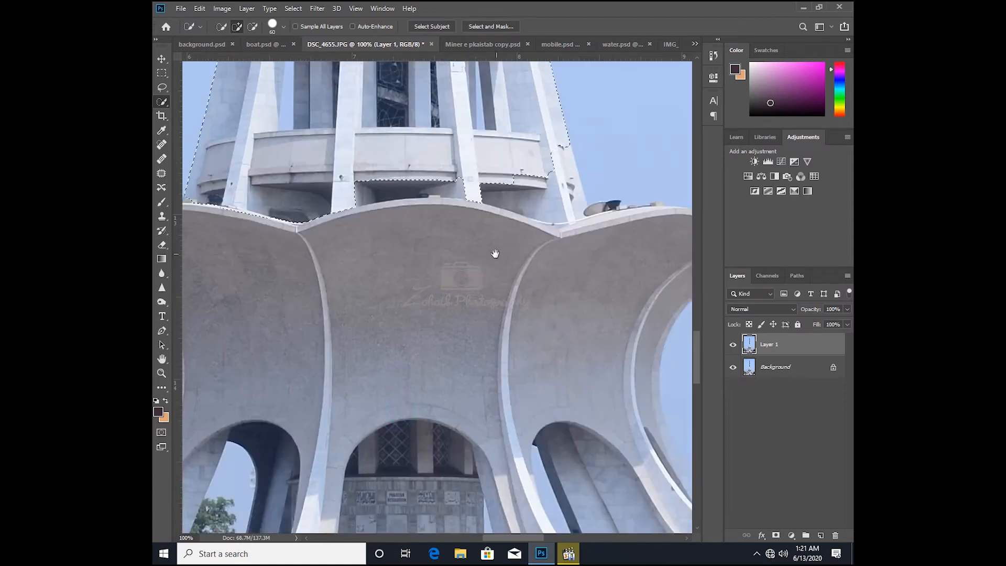
Step: Add the right side of the petal-shaped base to the selection, including its upper rim and outer tip
{"action": "left_click_drag", "start_coordinate": [496, 253], "coordinate": [351, 321]}
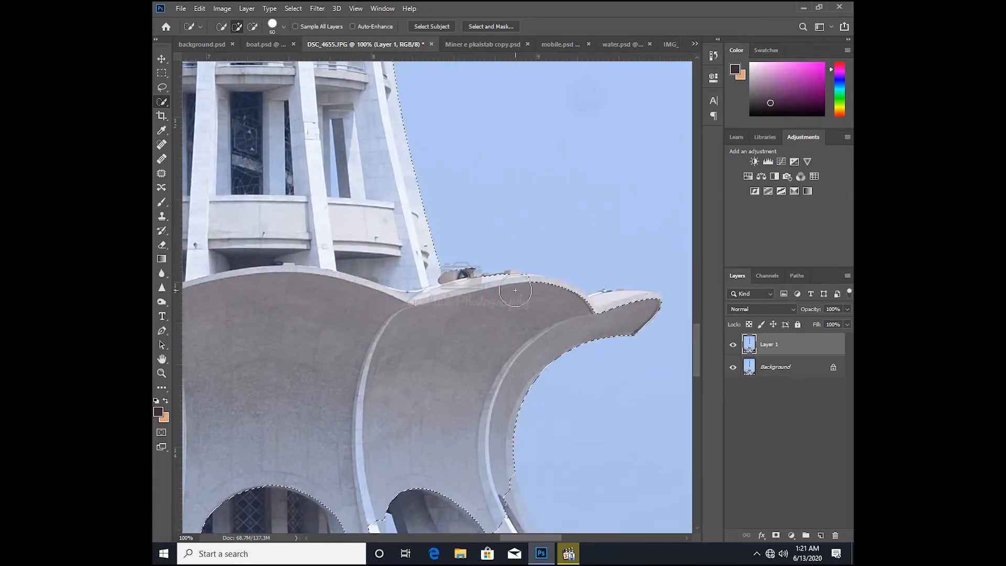
{"action": "left_click_drag", "start_coordinate": [515, 290], "coordinate": [496, 290]}
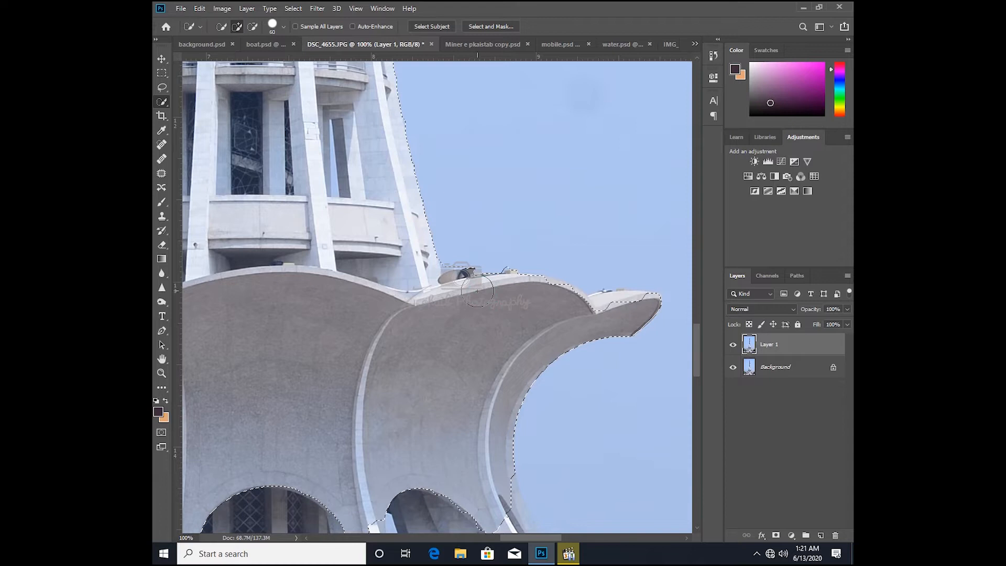
{"action": "left_click_drag", "start_coordinate": [554, 300], "coordinate": [619, 310]}
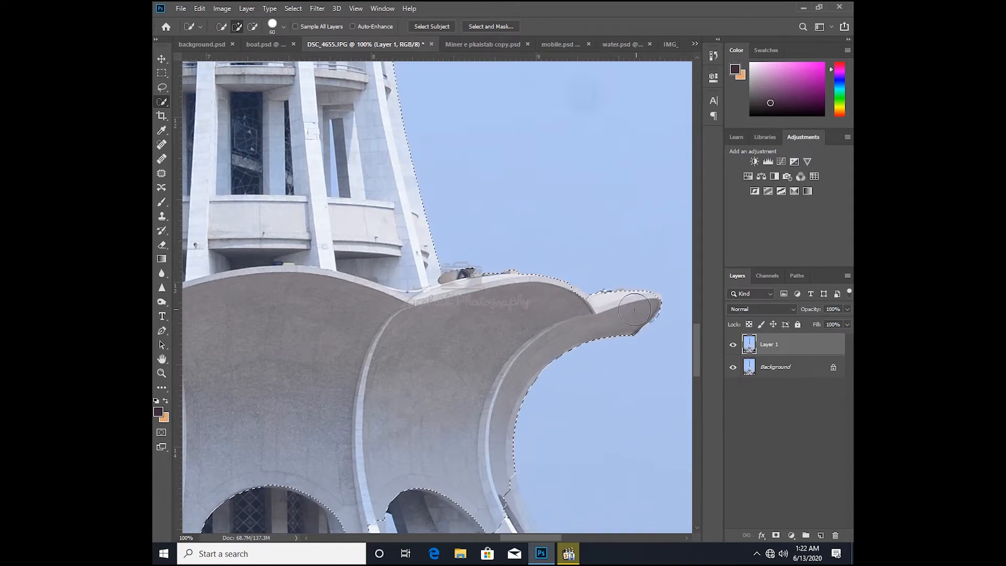
Step: Extend the selection along the base's right curved legs down to the stone wall with a 25 px brush
{"action": "left_click_drag", "start_coordinate": [502, 368], "coordinate": [515, 138]}
{"action": "mouse_move", "coordinate": [530, 256]}
{"action": "left_mouse_down"}
{"action": "mouse_move", "coordinate": [584, 382]}
{"action": "mouse_move", "coordinate": [548, 370]}
{"action": "mouse_move", "coordinate": [454, 293]}
{"action": "left_mouse_up"}
{"action": "mouse_move", "coordinate": [385, 184]}
{"action": "left_mouse_down"}
{"action": "mouse_move", "coordinate": [383, 161]}
{"action": "mouse_move", "coordinate": [405, 210]}
{"action": "left_mouse_up"}
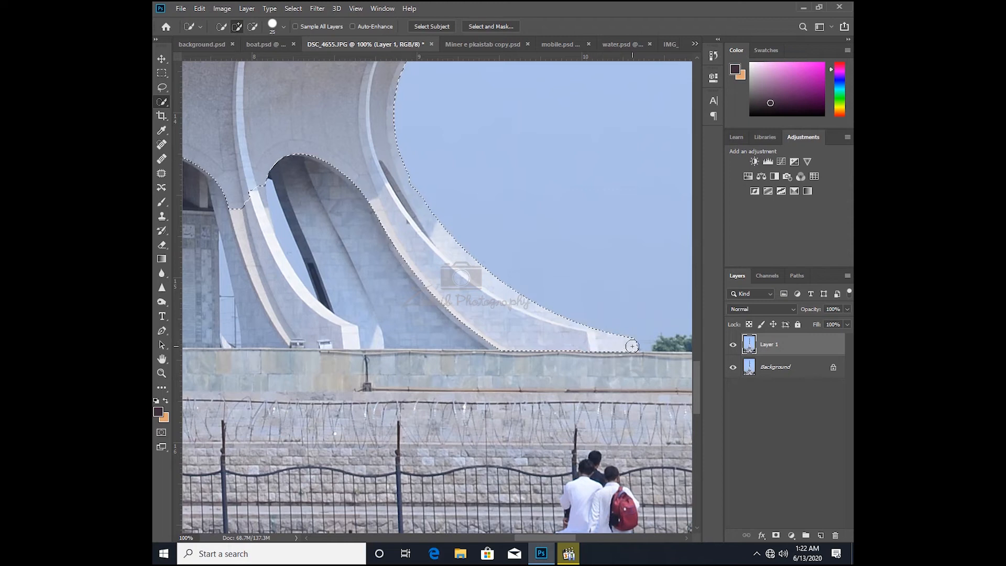
{"action": "left_click_drag", "start_coordinate": [483, 330], "coordinate": [568, 316]}
{"action": "mouse_move", "coordinate": [563, 316]}
{"action": "left_mouse_down"}
{"action": "mouse_move", "coordinate": [391, 321]}
{"action": "mouse_move", "coordinate": [381, 341]}
{"action": "mouse_move", "coordinate": [431, 363]}
{"action": "mouse_move", "coordinate": [393, 346]}
{"action": "left_mouse_up"}
{"action": "left_click", "coordinate": [584, 335]}
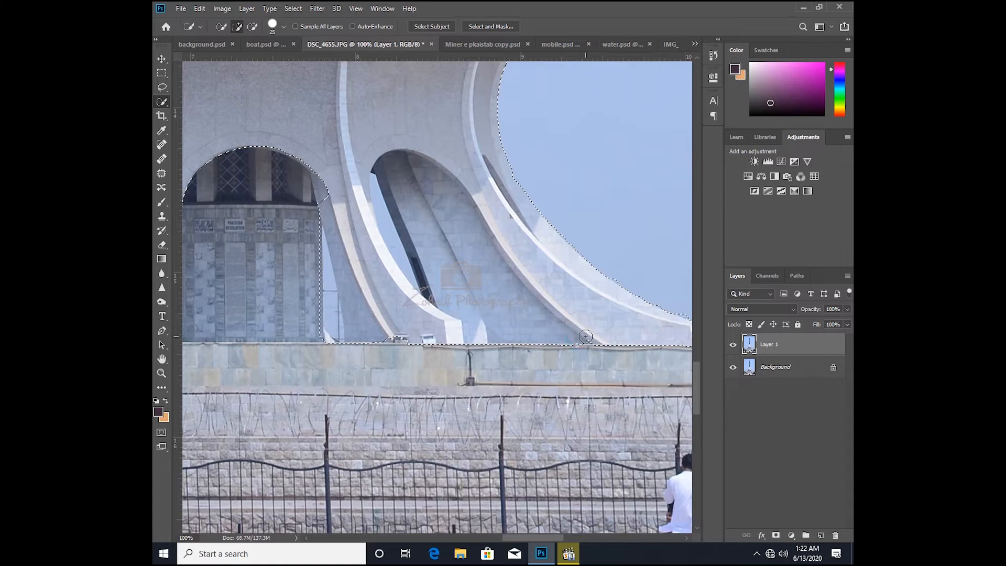
Step: Subtract the sky gap inside the arch right of the central doorway from the selection
{"action": "left_click_drag", "start_coordinate": [358, 307], "coordinate": [425, 323]}
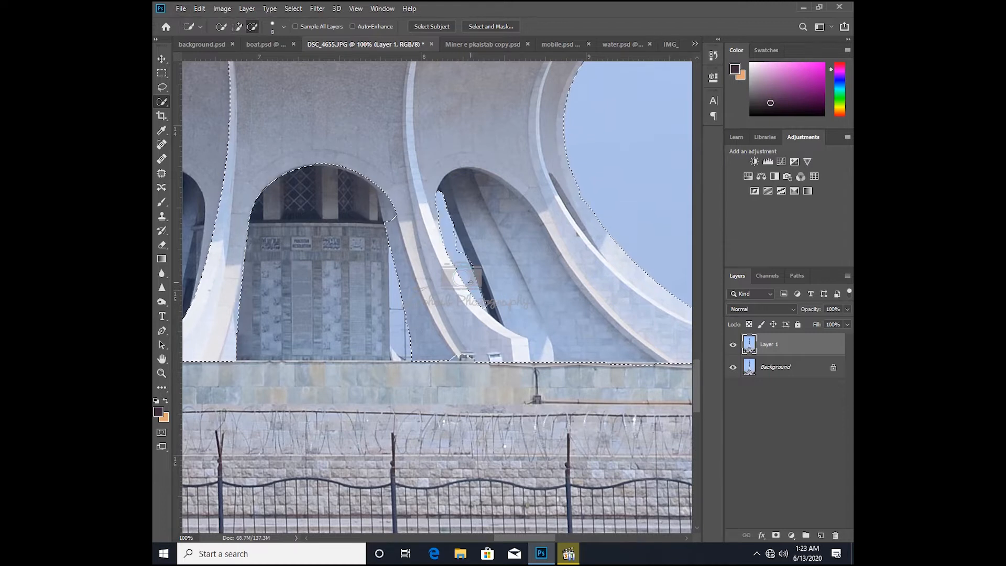
{"action": "key", "text": "alt"}
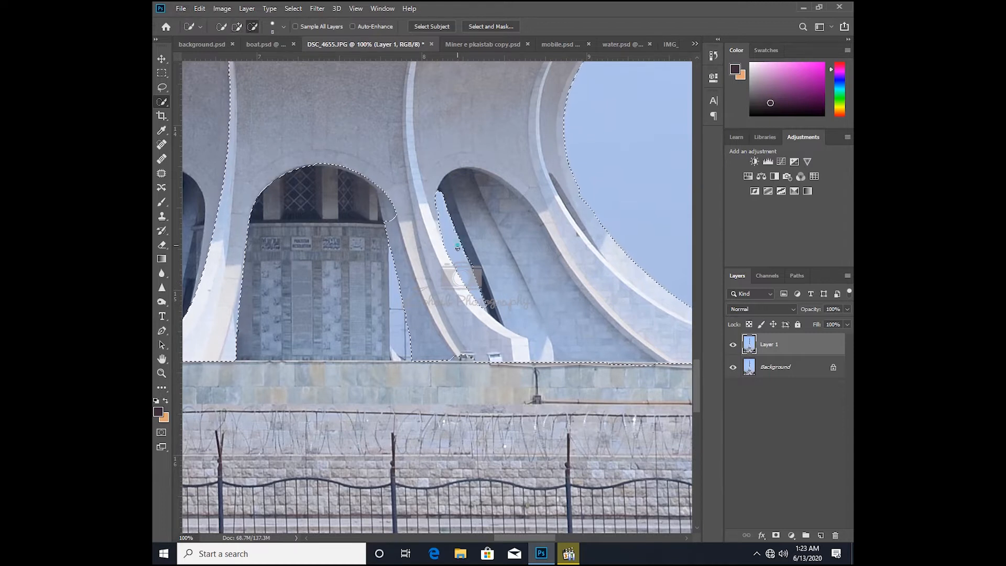
{"action": "left_click_drag", "start_coordinate": [410, 299], "coordinate": [455, 281]}
{"action": "left_click", "coordinate": [433, 187]}
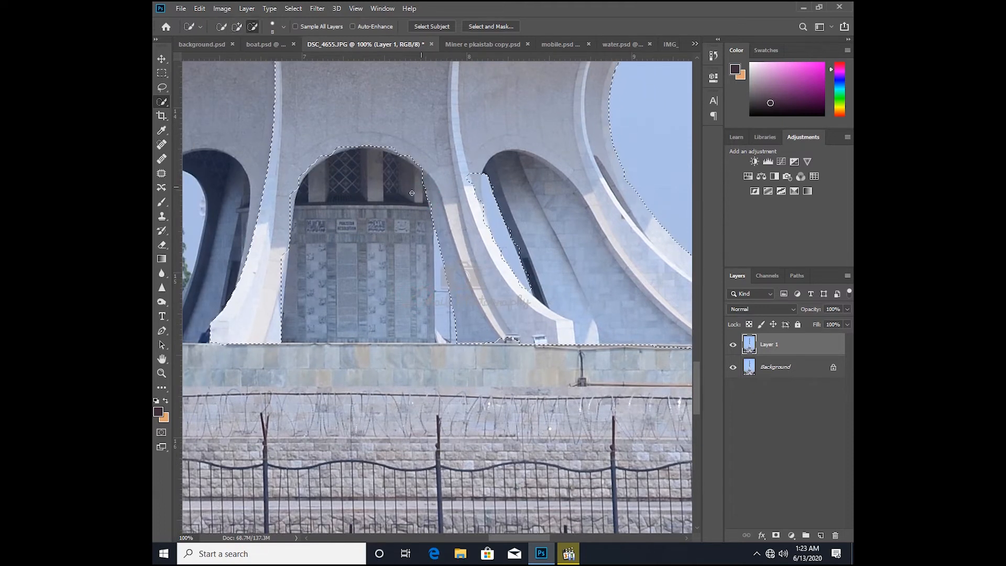
Step: Refine the selection around the base's left curved legs and the arch opening with the seated person
{"action": "mouse_move", "coordinate": [262, 321]}
{"action": "left_mouse_down"}
{"action": "mouse_move", "coordinate": [447, 312]}
{"action": "mouse_move", "coordinate": [551, 370]}
{"action": "left_mouse_up"}
{"action": "mouse_move", "coordinate": [528, 211]}
{"action": "left_mouse_down"}
{"action": "mouse_move", "coordinate": [440, 210]}
{"action": "mouse_move", "coordinate": [306, 345]}
{"action": "mouse_move", "coordinate": [321, 309]}
{"action": "mouse_move", "coordinate": [344, 337]}
{"action": "mouse_move", "coordinate": [433, 296]}
{"action": "left_mouse_up"}
{"action": "mouse_move", "coordinate": [379, 318]}
{"action": "left_mouse_down"}
{"action": "mouse_move", "coordinate": [214, 350]}
{"action": "mouse_move", "coordinate": [238, 350]}
{"action": "left_mouse_up"}
{"action": "left_click_drag", "start_coordinate": [451, 279], "coordinate": [350, 357]}
{"action": "left_click_drag", "start_coordinate": [446, 400], "coordinate": [474, 288]}
{"action": "mouse_move", "coordinate": [470, 392]}
{"action": "left_mouse_down"}
{"action": "mouse_move", "coordinate": [450, 420]}
{"action": "mouse_move", "coordinate": [440, 391]}
{"action": "mouse_move", "coordinate": [445, 400]}
{"action": "mouse_move", "coordinate": [446, 390]}
{"action": "mouse_move", "coordinate": [413, 425]}
{"action": "left_mouse_up"}
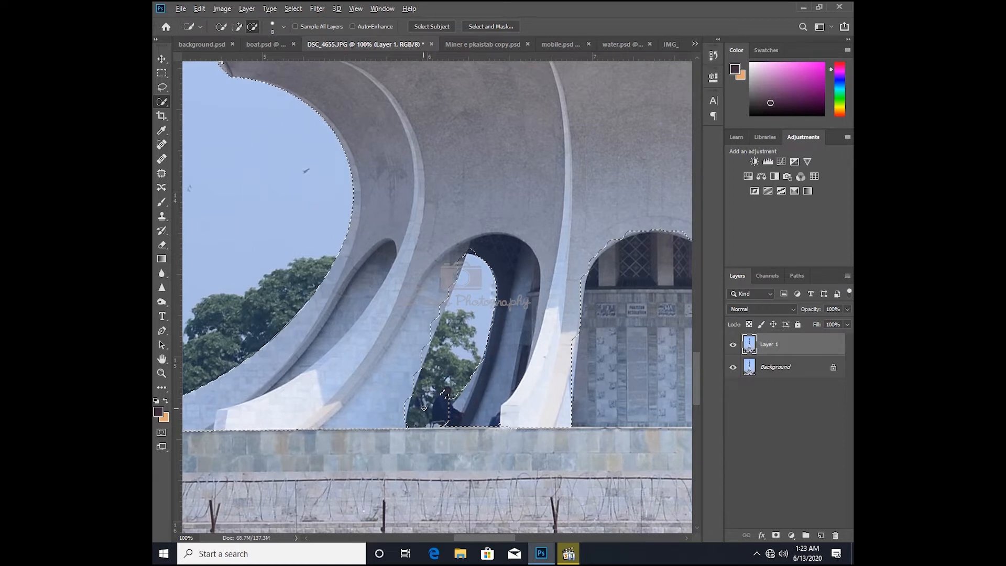
{"action": "left_click_drag", "start_coordinate": [443, 392], "coordinate": [443, 408]}
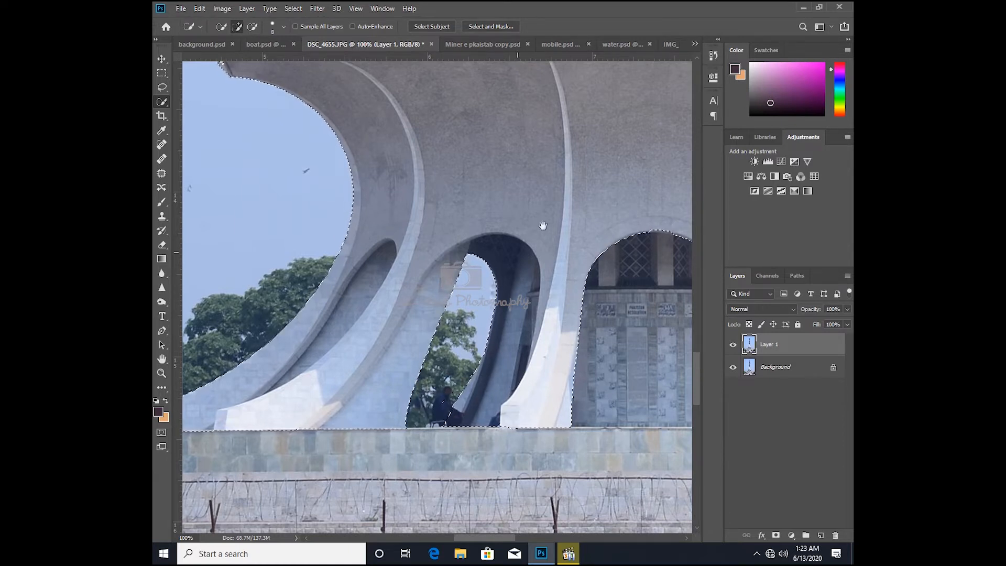
{"action": "left_click_drag", "start_coordinate": [543, 225], "coordinate": [535, 316]}
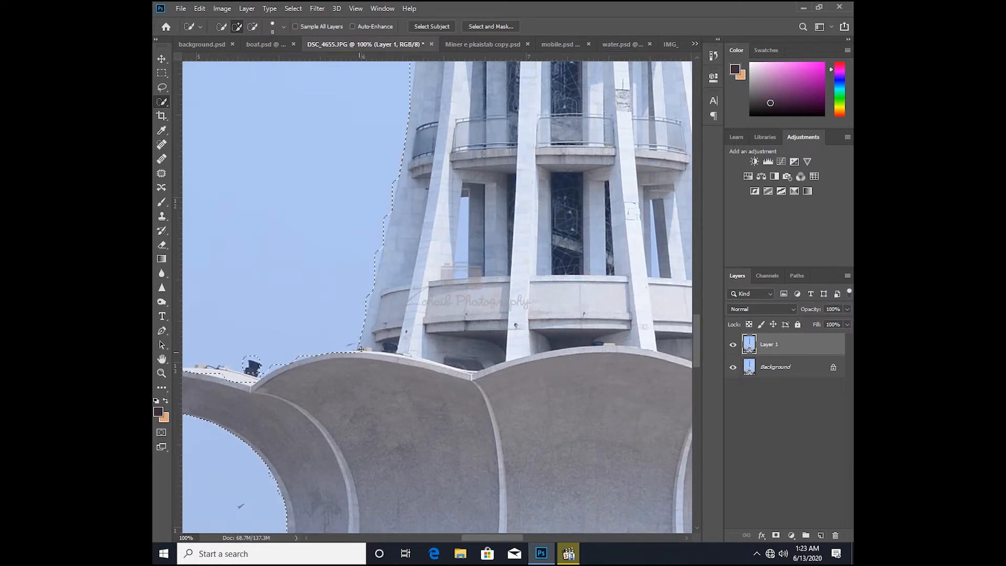
Step: Examine the selection outline around the tower's shaft, curved rim and base for missed or stray edges
{"action": "scroll", "coordinate": [361, 348], "scroll_direction": "left", "scroll_amount": 4}
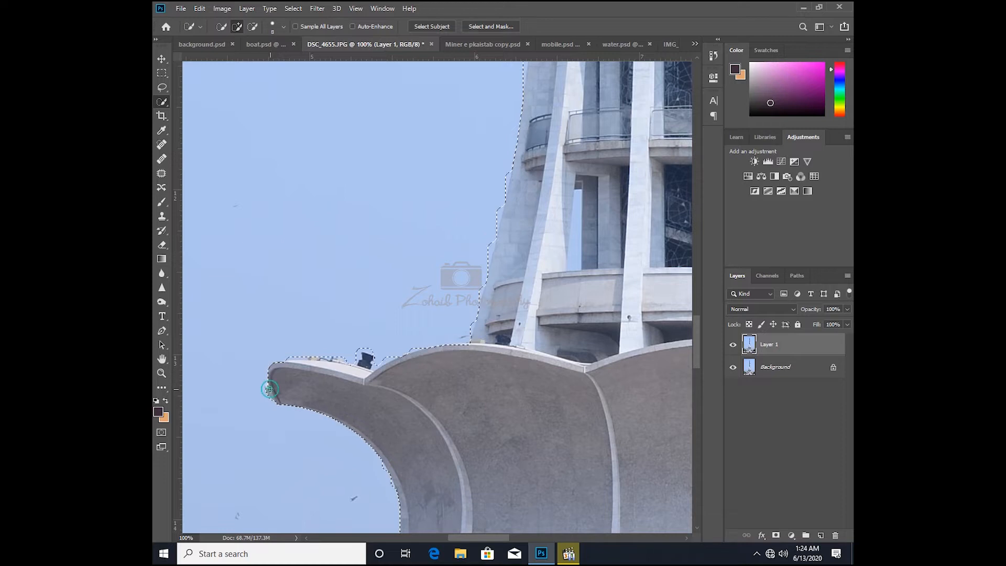
{"action": "key", "text": "z"}
{"action": "left_click", "coordinate": [392, 355], "text": "alt"}
{"action": "left_click", "coordinate": [392, 355], "text": "alt"}
{"action": "left_click", "coordinate": [392, 354], "text": "alt"}
{"action": "left_click", "coordinate": [575, 249], "text": "alt"}
{"action": "left_click", "coordinate": [552, 201]}
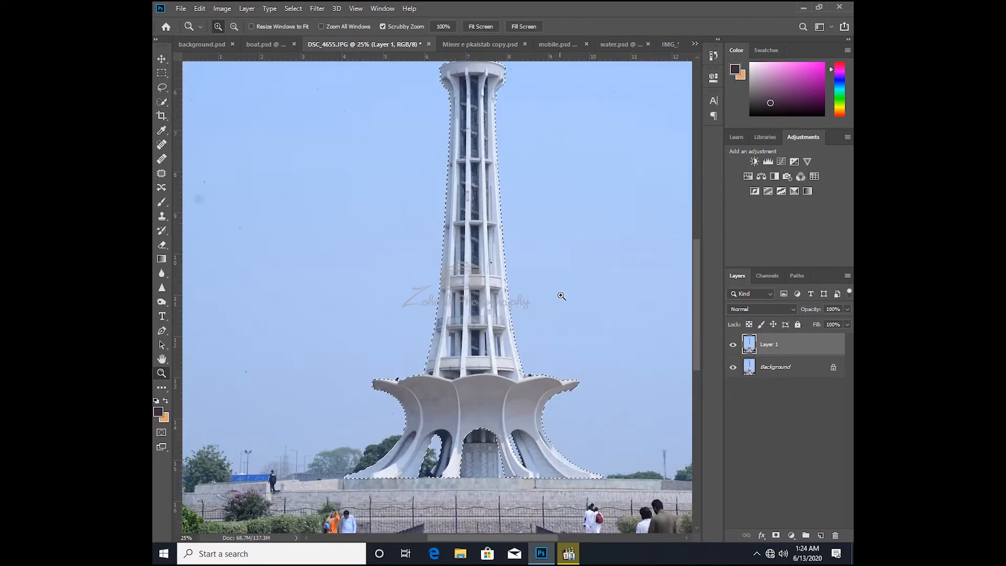
{"action": "left_click", "coordinate": [571, 389]}
{"action": "left_click", "coordinate": [505, 262]}
{"action": "left_click", "coordinate": [505, 263]}
{"action": "left_click_drag", "start_coordinate": [458, 191], "coordinate": [494, 366]}
{"action": "left_click_drag", "start_coordinate": [503, 157], "coordinate": [486, 400]}
{"action": "left_click_drag", "start_coordinate": [473, 272], "coordinate": [495, 120]}
{"action": "left_click_drag", "start_coordinate": [504, 356], "coordinate": [464, 71]}
{"action": "left_click_drag", "start_coordinate": [514, 355], "coordinate": [506, 309]}
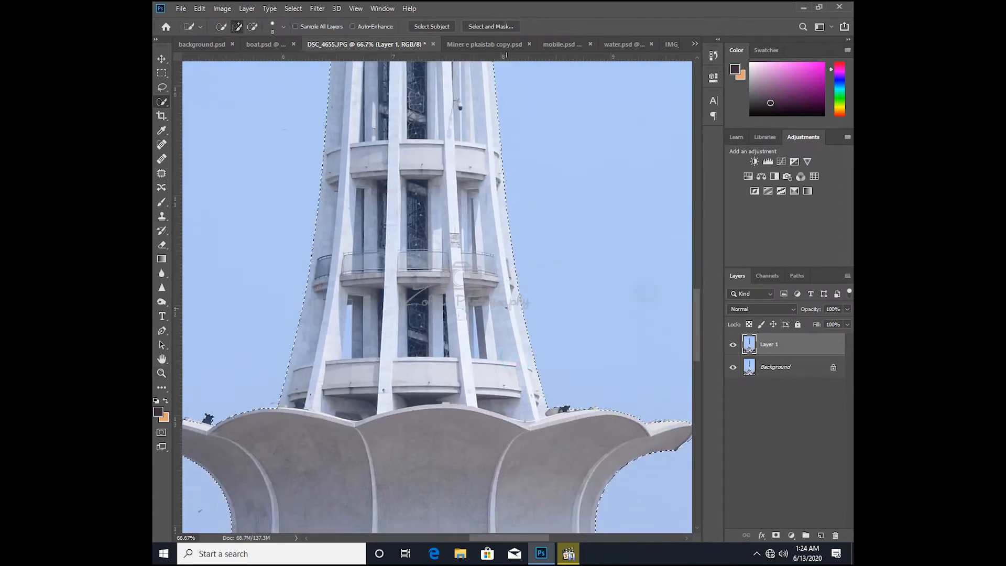
{"action": "left_click", "coordinate": [506, 309], "text": "alt"}
{"action": "left_click", "coordinate": [505, 306], "text": "alt"}
{"action": "left_click", "coordinate": [505, 306], "text": "alt"}
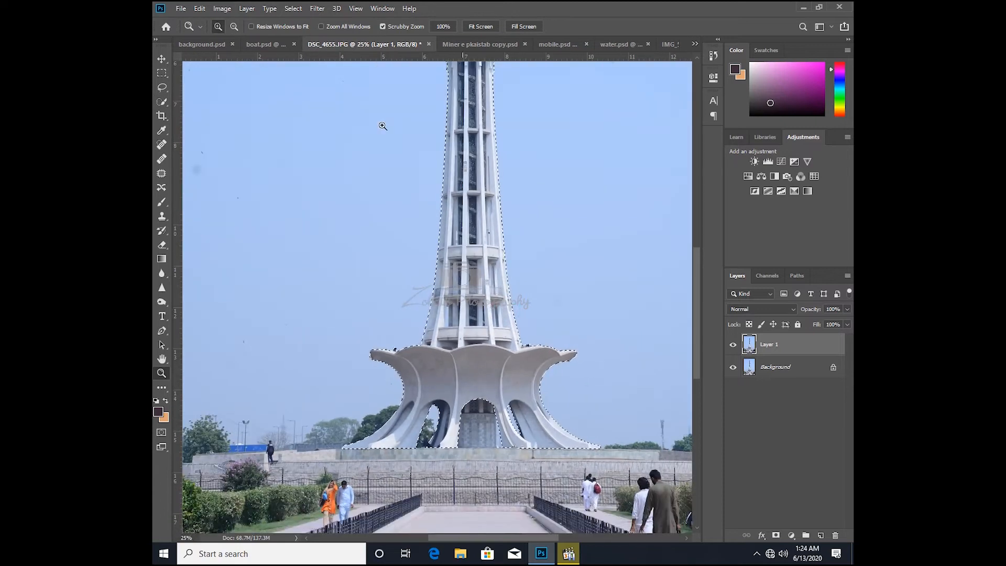
Step: Feather the tower selection with a radius of 4 pixels
{"action": "left_click", "coordinate": [287, 7]}
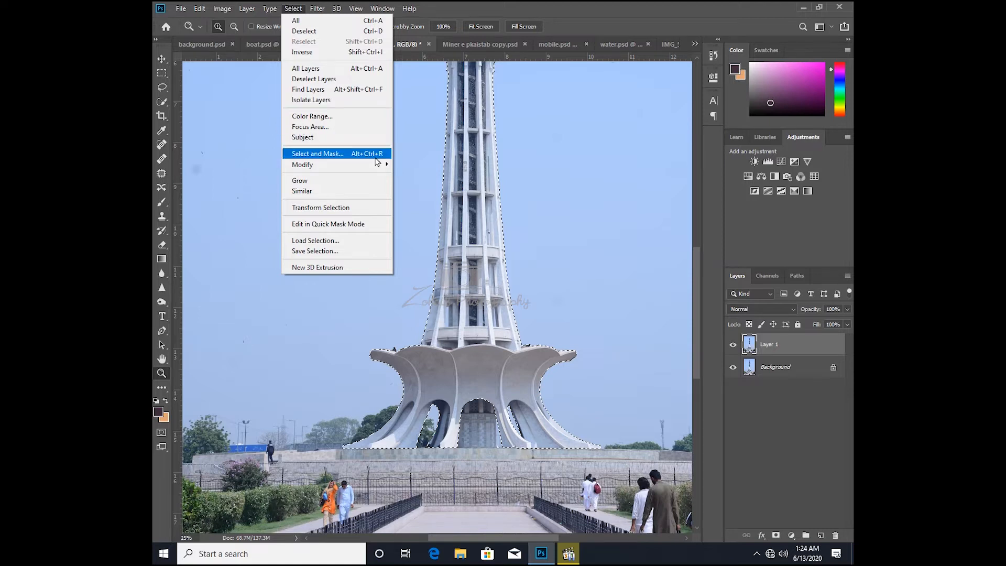
{"action": "mouse_move", "coordinate": [377, 165]}
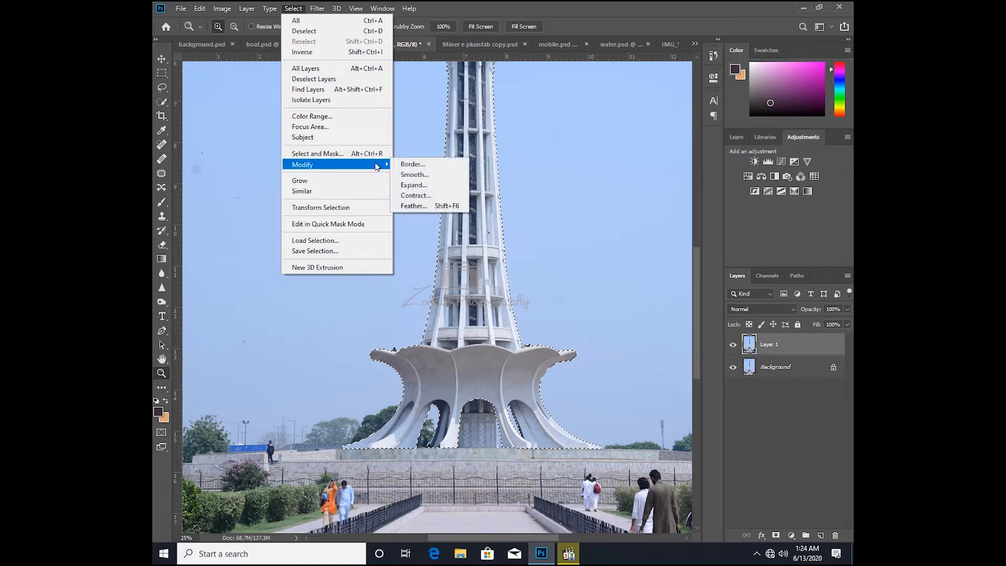
{"action": "left_click", "coordinate": [412, 209]}
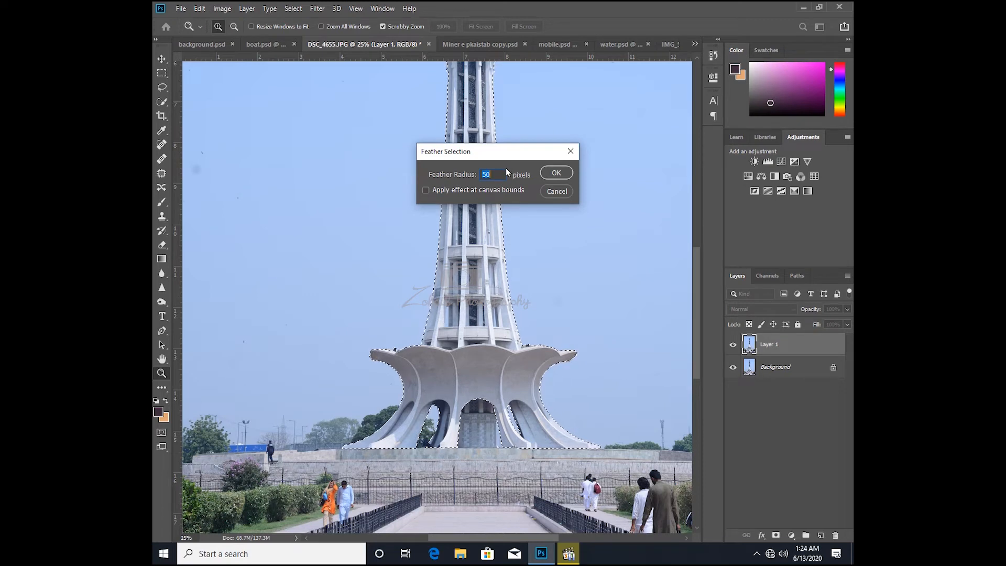
{"action": "type", "text": "4"}
{"action": "key", "text": "Return"}
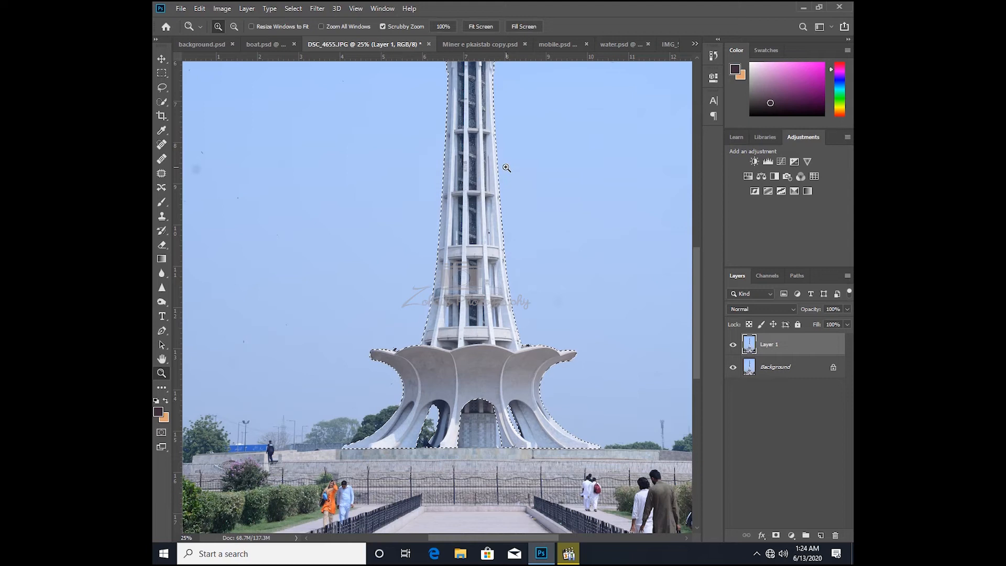
Step: Copy the selected tower onto its own new layer
{"action": "key", "text": "ctrl+j"}
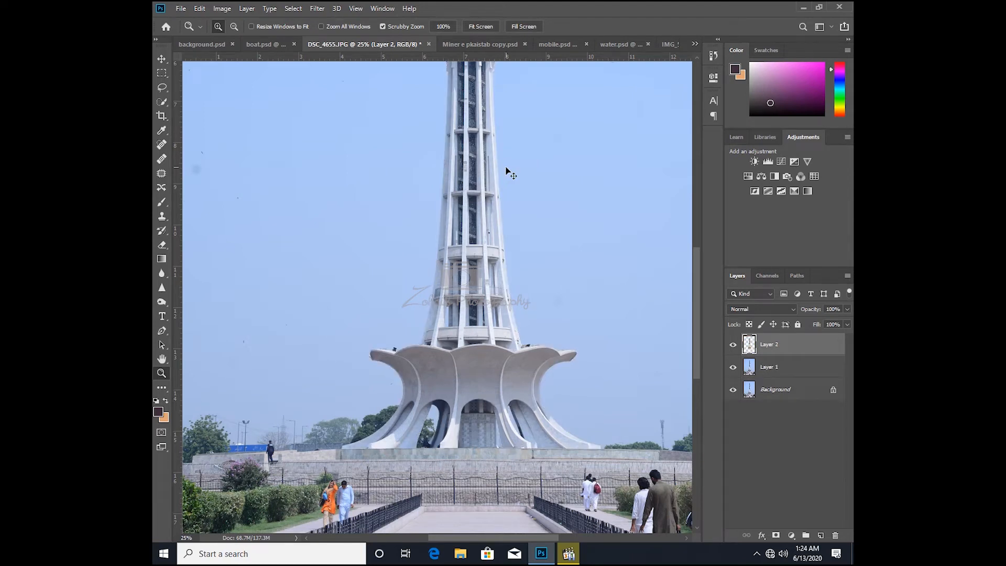
{"action": "left_click", "coordinate": [435, 210]}
{"action": "left_click", "coordinate": [436, 224]}
{"action": "left_click", "coordinate": [436, 224]}
{"action": "left_click", "coordinate": [477, 393]}
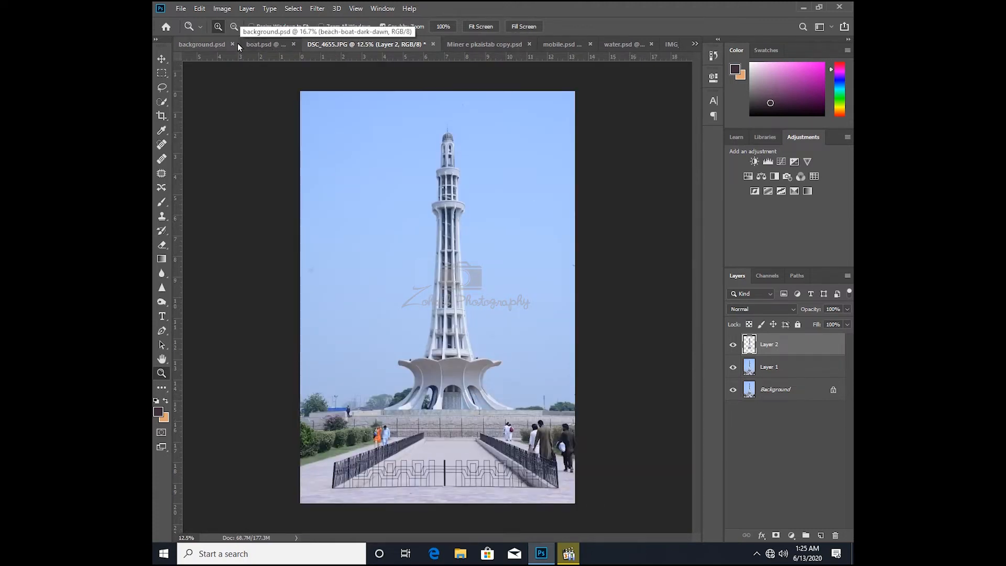
Step: Copy the hand-and-phone image from mobile.psd into the DSC_4655.JPG document as a new layer
{"action": "left_click", "coordinate": [558, 44]}
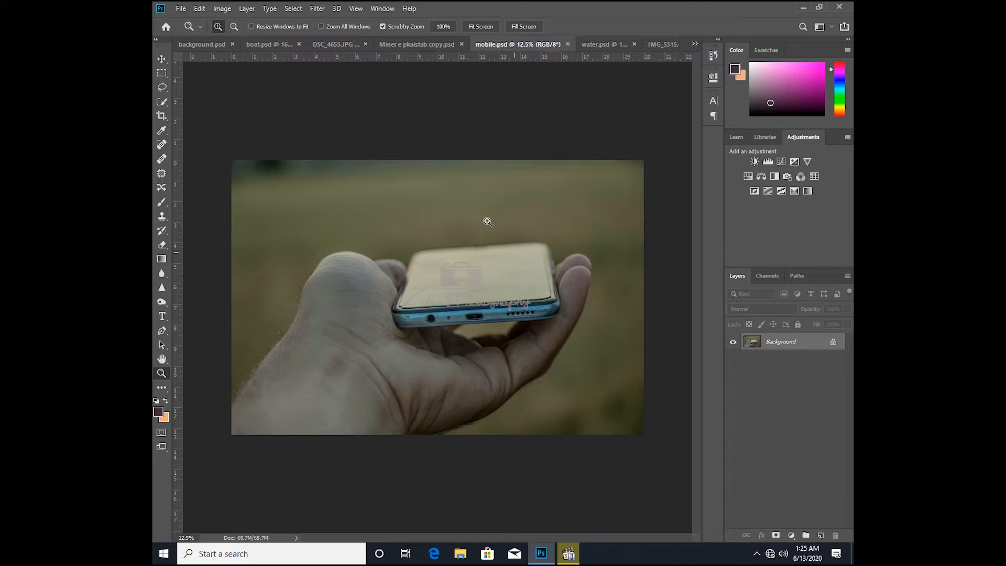
{"action": "left_click_drag", "start_coordinate": [496, 45], "coordinate": [518, 119]}
{"action": "left_click", "coordinate": [161, 59]}
{"action": "left_click_drag", "start_coordinate": [696, 268], "coordinate": [444, 281]}
{"action": "left_click_drag", "start_coordinate": [705, 124], "coordinate": [475, 137]}
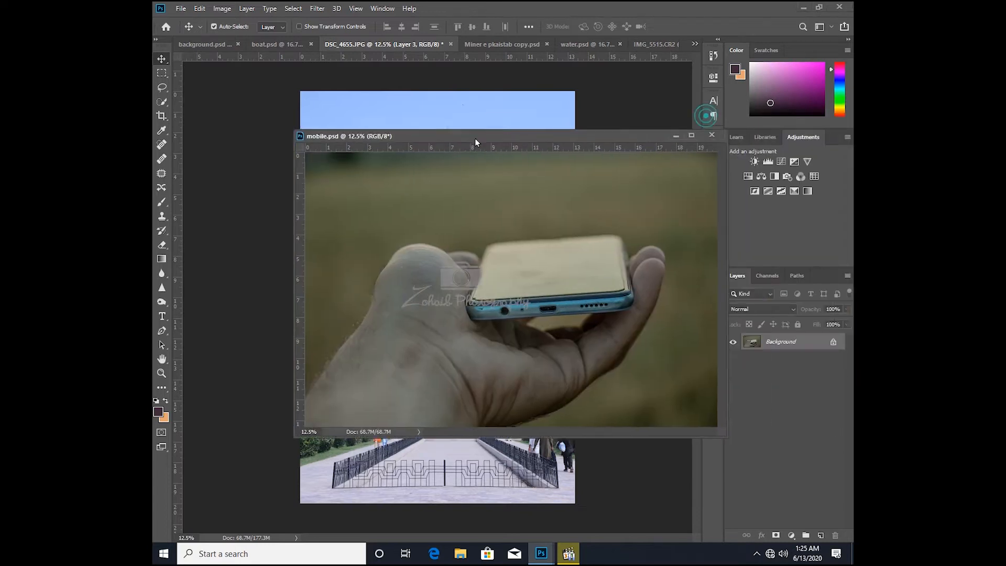
{"action": "left_click", "coordinate": [636, 140]}
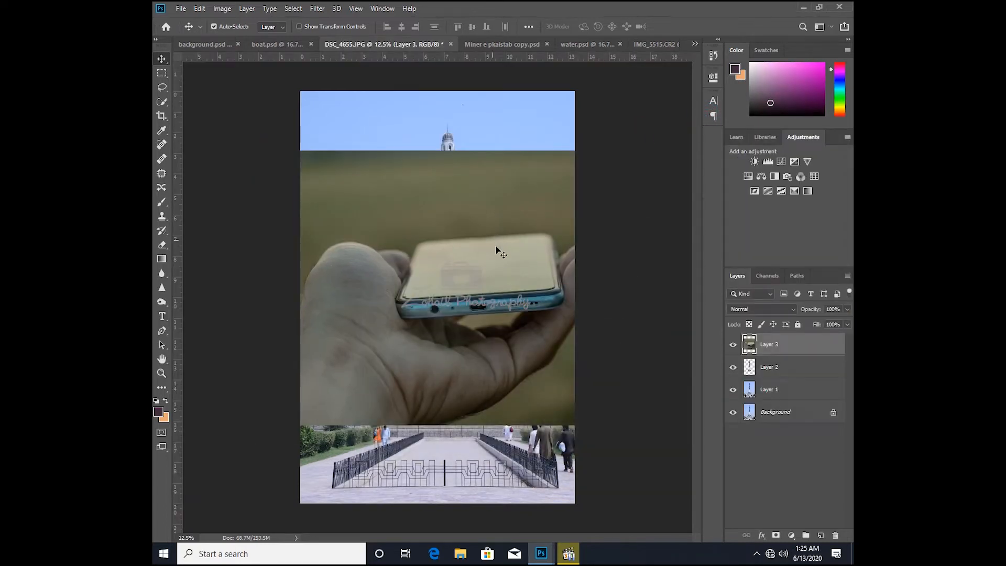
Step: Scale down the hand-and-phone layer and move it over the tower's base, against the left edge of the canvas
{"action": "key", "text": "z"}
{"action": "left_click", "coordinate": [502, 285], "text": "alt"}
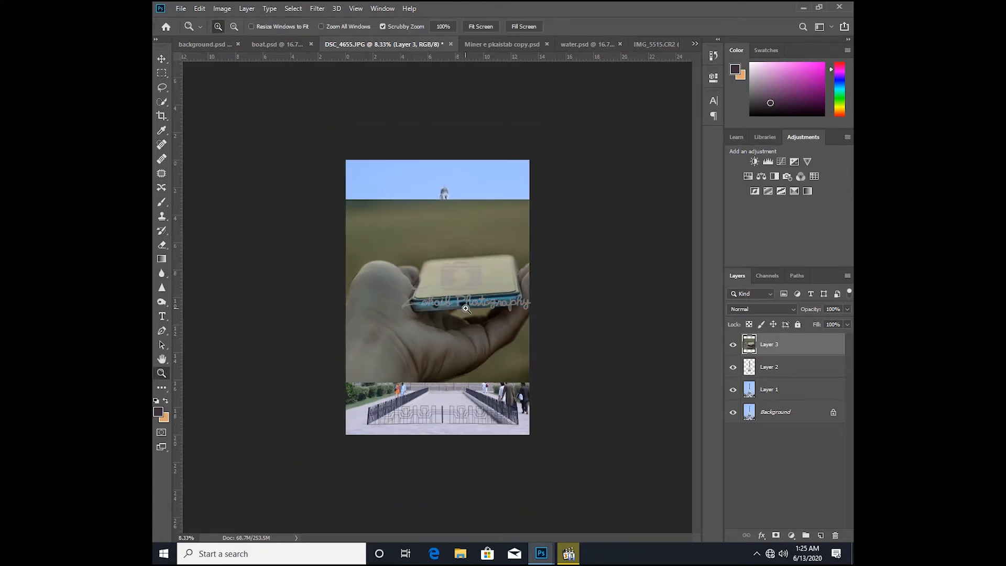
{"action": "left_click", "coordinate": [466, 308]}
{"action": "left_click", "coordinate": [573, 246]}
{"action": "left_click_drag", "start_coordinate": [574, 314], "coordinate": [583, 292]}
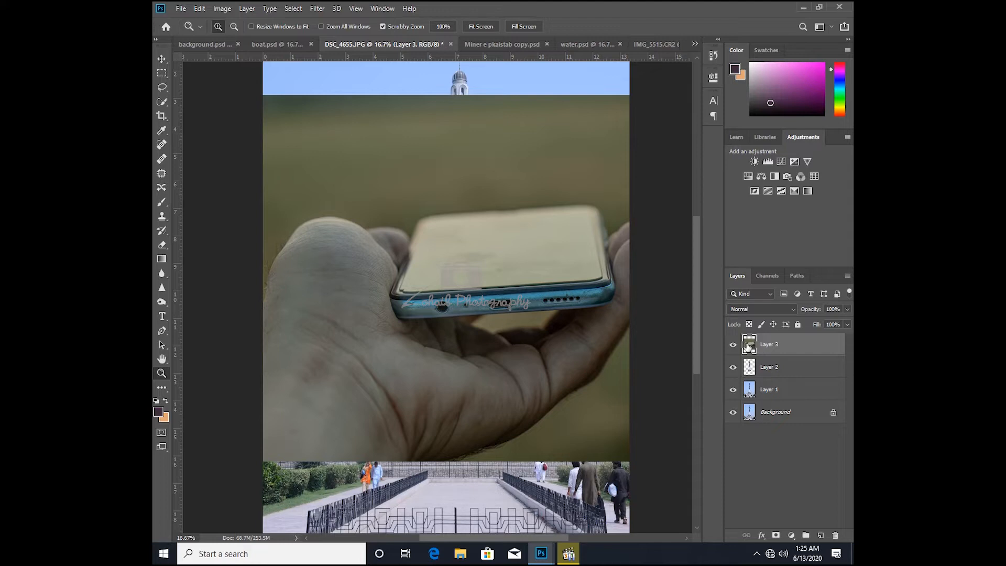
{"action": "left_click", "coordinate": [494, 304], "text": "alt"}
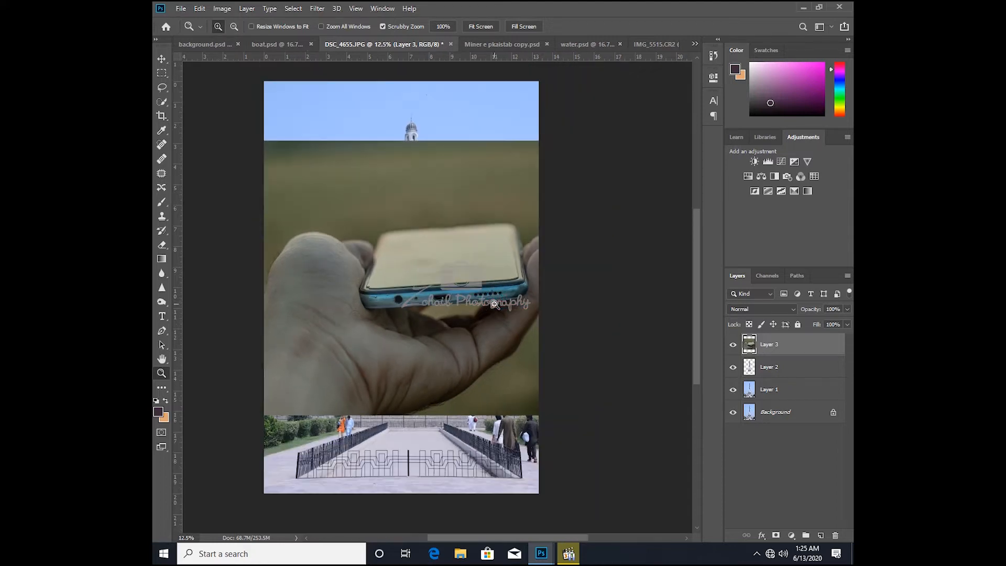
{"action": "key", "text": "ctrl+t"}
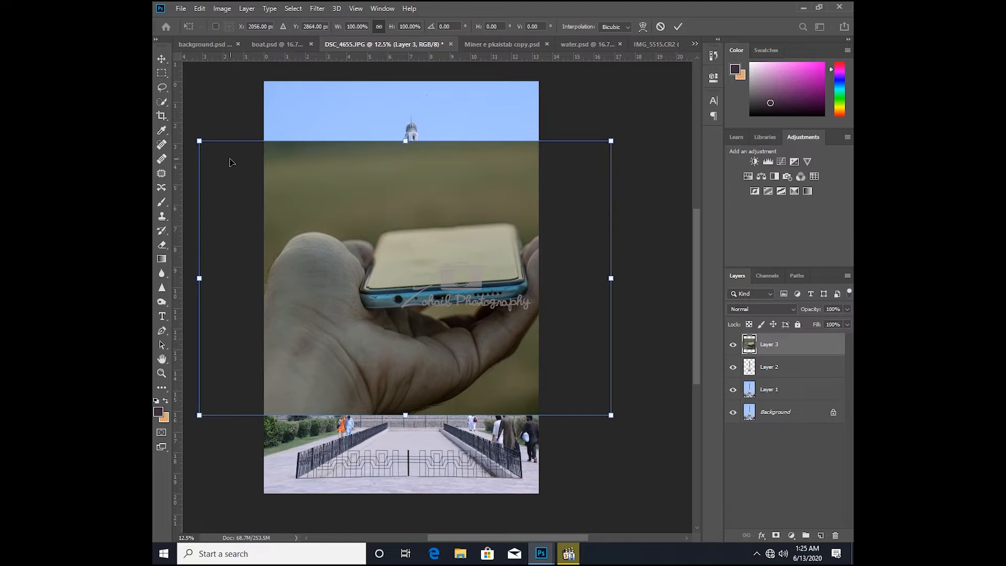
{"action": "left_click_drag", "start_coordinate": [200, 143], "coordinate": [273, 207]}
{"action": "left_click_drag", "start_coordinate": [374, 267], "coordinate": [355, 359]}
{"action": "key", "text": "Return"}
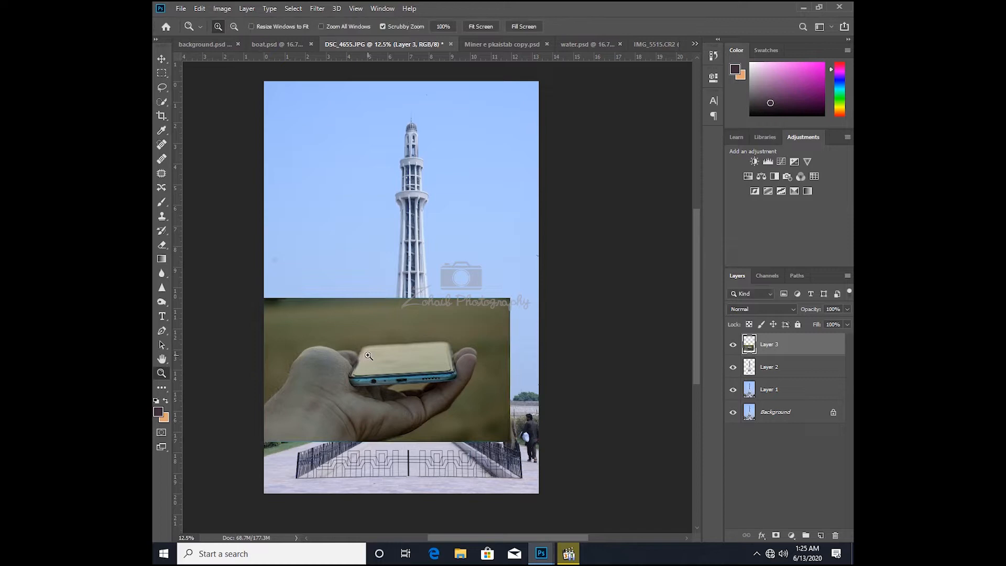
Step: Duplicate the hand-and-phone layer
{"action": "left_click", "coordinate": [404, 369]}
{"action": "left_click", "coordinate": [403, 390]}
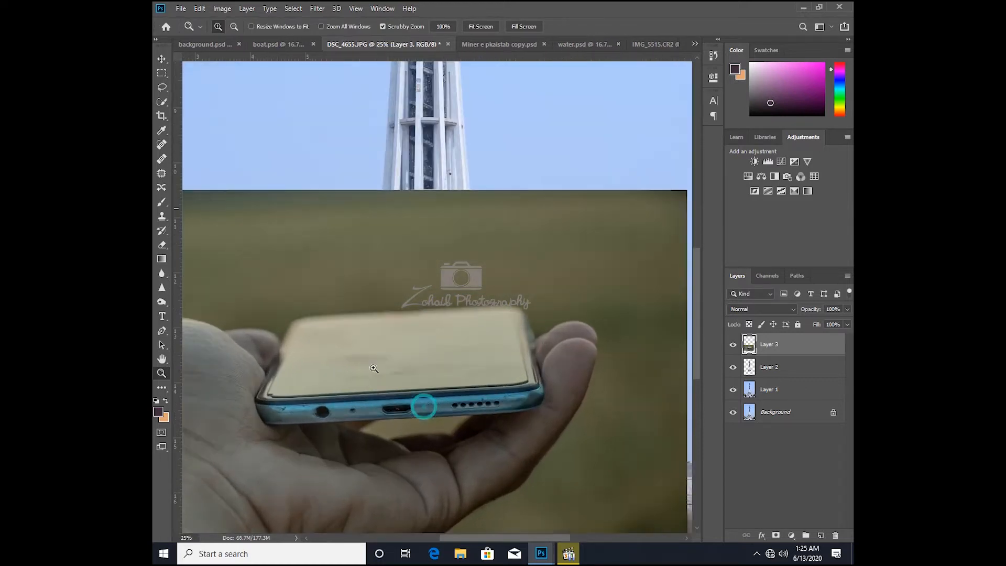
{"action": "left_click_drag", "start_coordinate": [352, 327], "coordinate": [357, 274]}
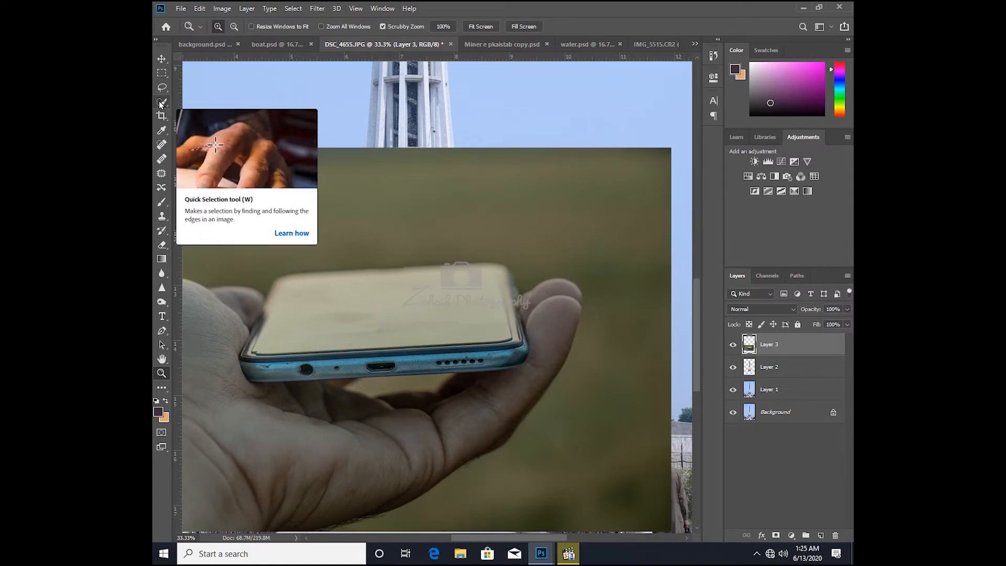
{"action": "key", "text": "ctrl+j"}
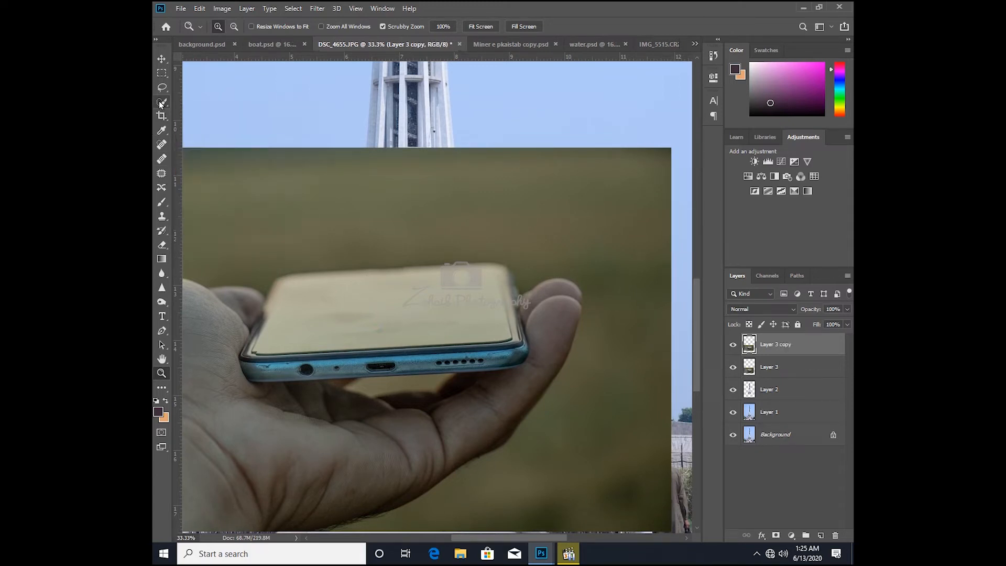
Step: Select the hand and the phone on the duplicated layer with the Quick Selection tool
{"action": "left_click", "coordinate": [162, 102]}
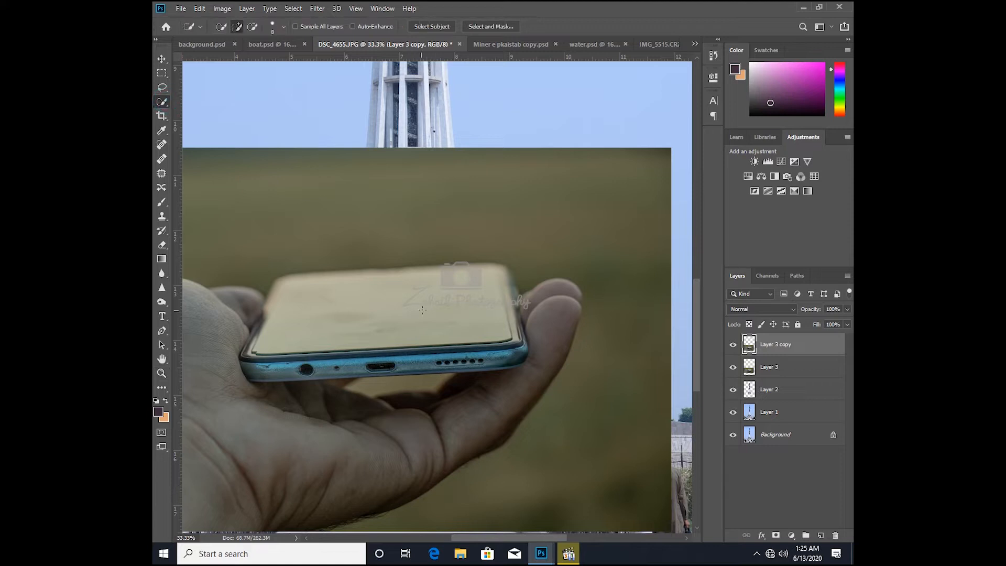
{"action": "mouse_move", "coordinate": [420, 306]}
{"action": "left_mouse_down"}
{"action": "mouse_move", "coordinate": [315, 336]}
{"action": "mouse_move", "coordinate": [503, 344]}
{"action": "mouse_move", "coordinate": [460, 356]}
{"action": "mouse_move", "coordinate": [257, 359]}
{"action": "mouse_move", "coordinate": [247, 377]}
{"action": "mouse_move", "coordinate": [220, 325]}
{"action": "mouse_move", "coordinate": [420, 305]}
{"action": "mouse_move", "coordinate": [524, 309]}
{"action": "mouse_move", "coordinate": [550, 299]}
{"action": "mouse_move", "coordinate": [560, 320]}
{"action": "mouse_move", "coordinate": [533, 345]}
{"action": "left_mouse_up"}
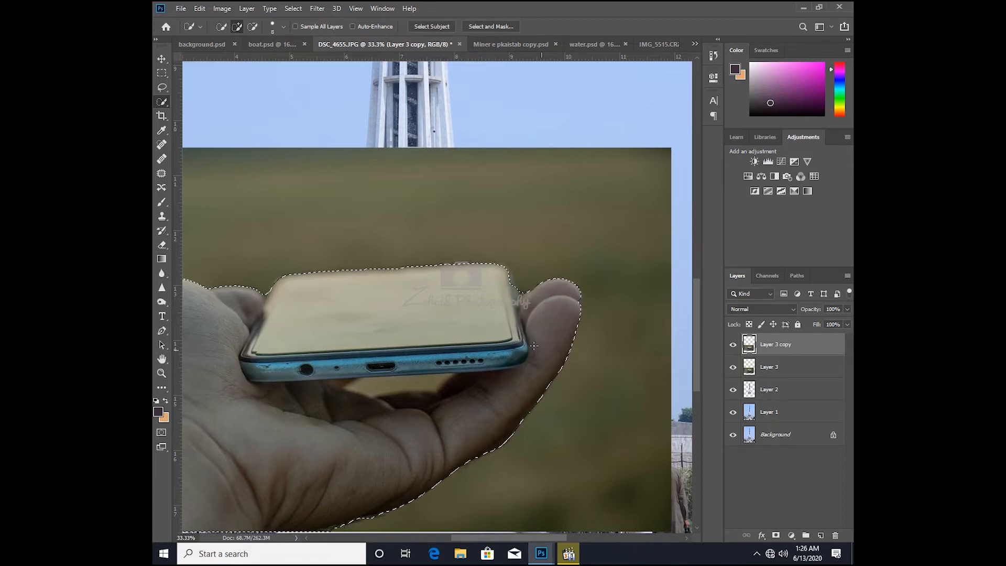
{"action": "key", "text": "z"}
{"action": "left_click", "coordinate": [484, 265]}
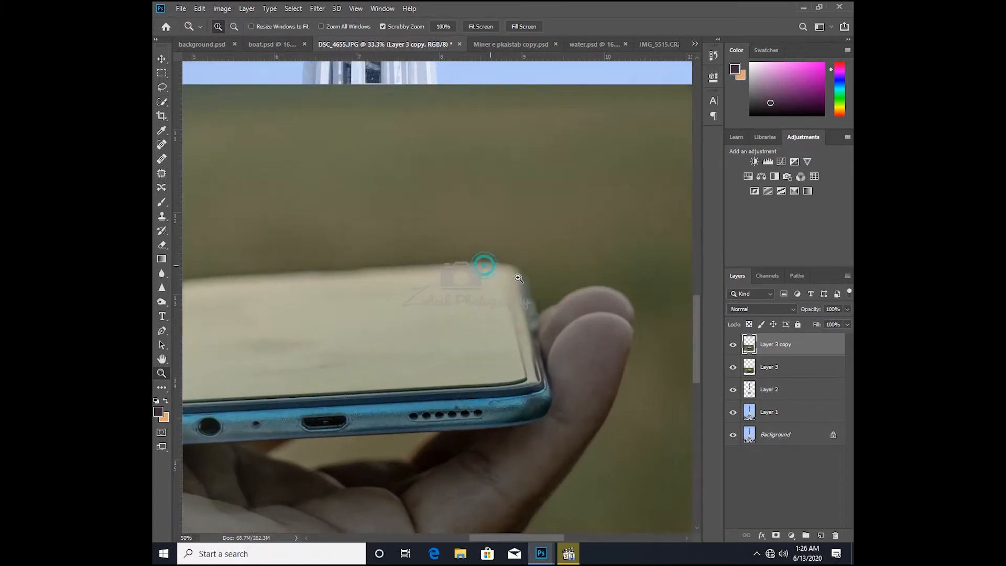
{"action": "left_click", "coordinate": [519, 278]}
{"action": "key", "text": "w"}
{"action": "key", "text": "ctrl+d"}
{"action": "key", "text": "z"}
{"action": "left_click_drag", "start_coordinate": [522, 285], "coordinate": [447, 314]}
{"action": "left_click", "coordinate": [448, 317]}
{"action": "key", "text": "shift+ctrl+d"}
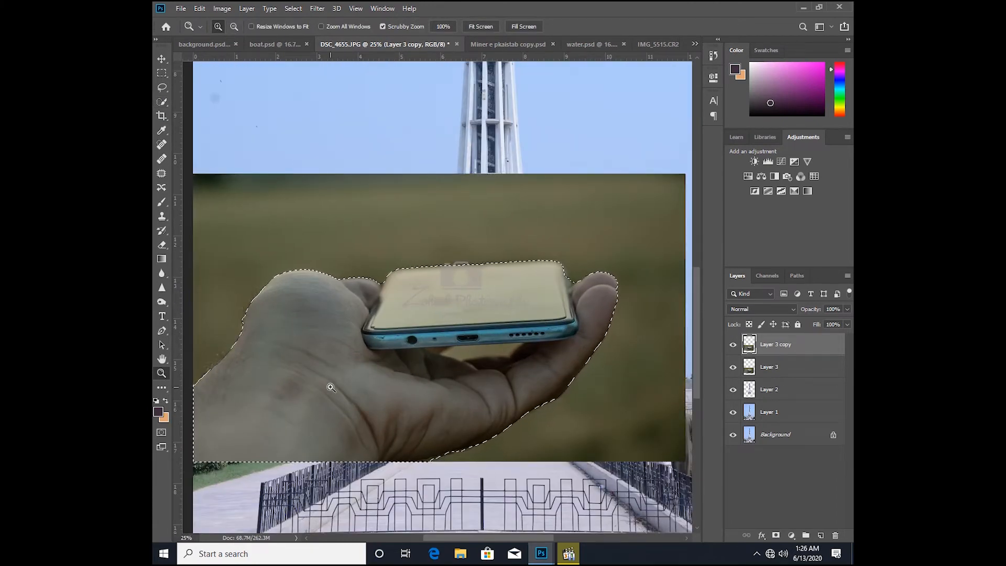
Step: Subtract the background gap between the phone's lower edge and the palm from the selection
{"action": "left_click", "coordinate": [498, 359]}
{"action": "left_click", "coordinate": [167, 101]}
{"action": "key", "text": "alt"}
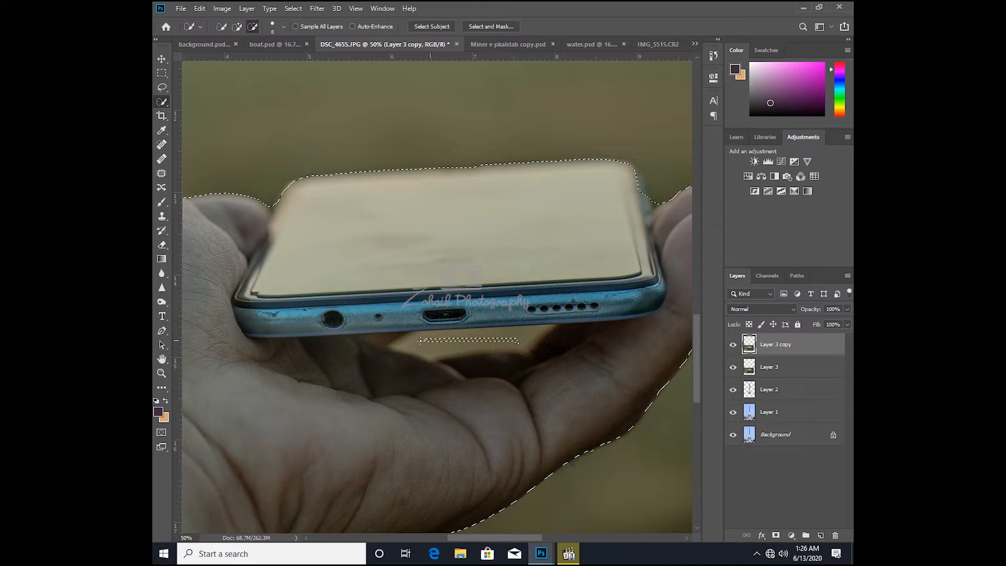
{"action": "left_click_drag", "start_coordinate": [422, 338], "coordinate": [438, 336]}
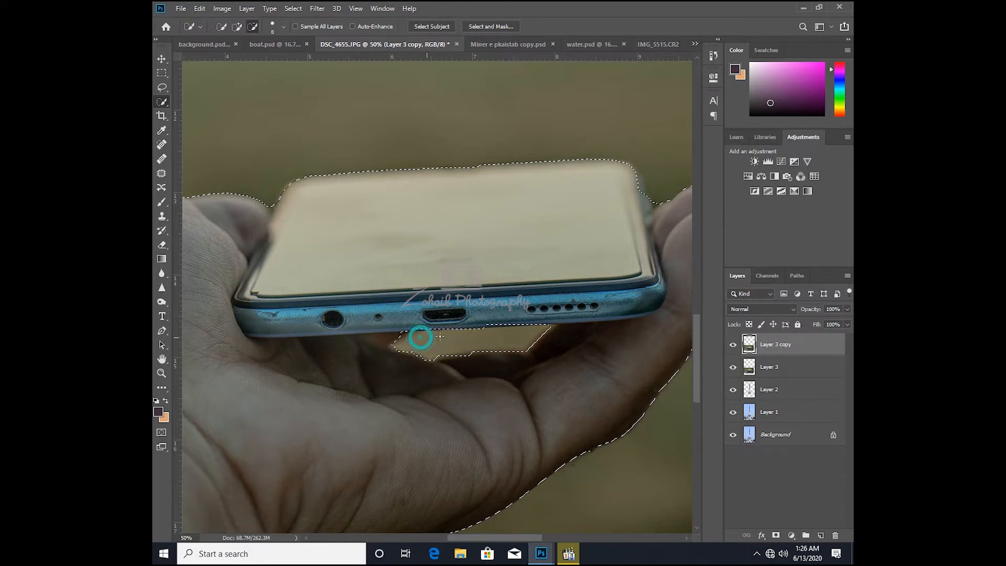
{"action": "key", "text": "alt"}
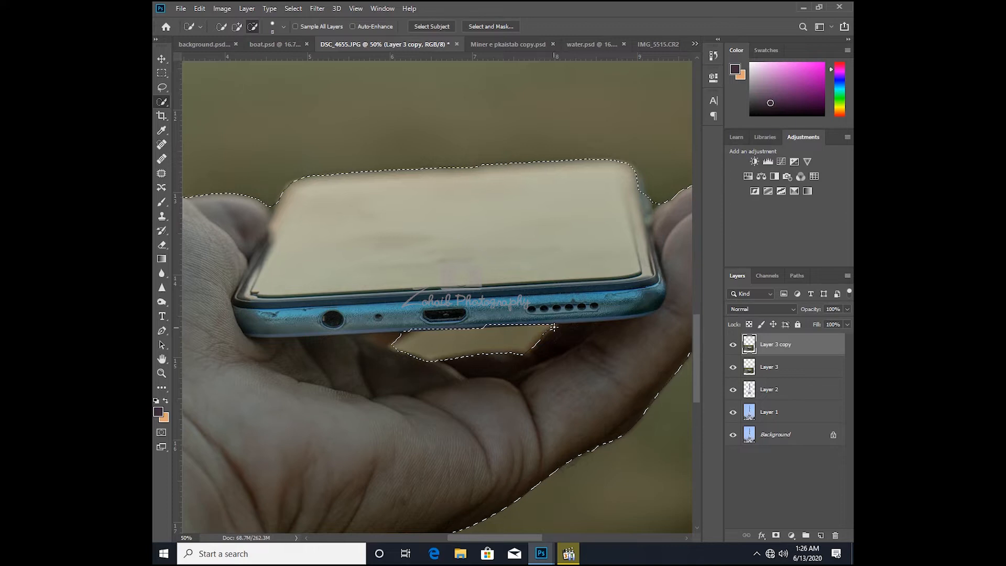
{"action": "key", "text": "alt"}
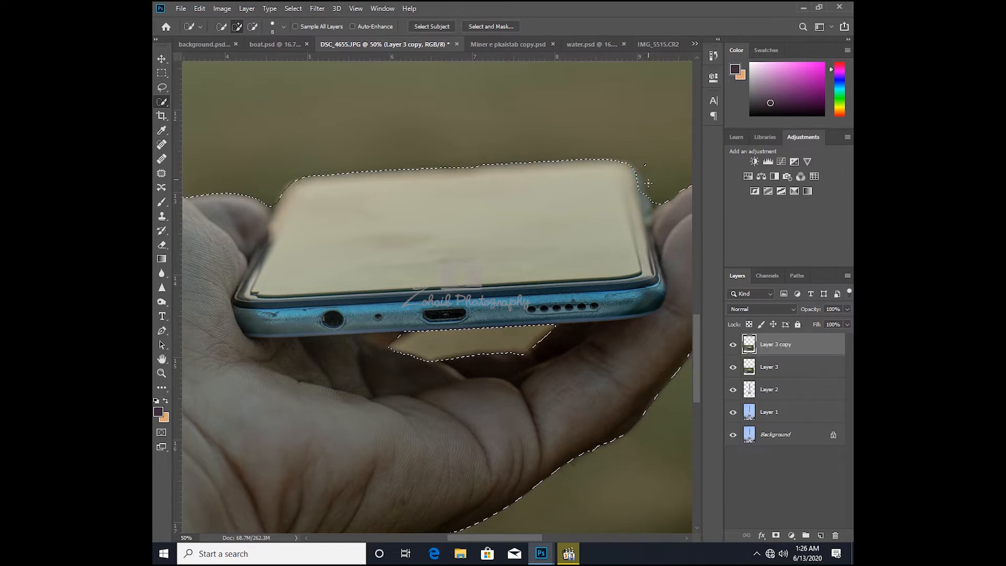
Step: Extend the selection over the phone's far right corner and enlarge the selection brush to 60 px
{"action": "left_click_drag", "start_coordinate": [647, 195], "coordinate": [640, 178]}
{"action": "key", "text": "bracketright"}
{"action": "key", "text": "bracketright"}
{"action": "key", "text": "bracketright"}
{"action": "key", "text": "bracketright"}
{"action": "key", "text": "bracketright"}
{"action": "key", "text": "bracketright"}
{"action": "key", "text": "bracketright"}
{"action": "key", "text": "bracketright"}
{"action": "key", "text": "bracketright"}
{"action": "key", "text": "bracketright"}
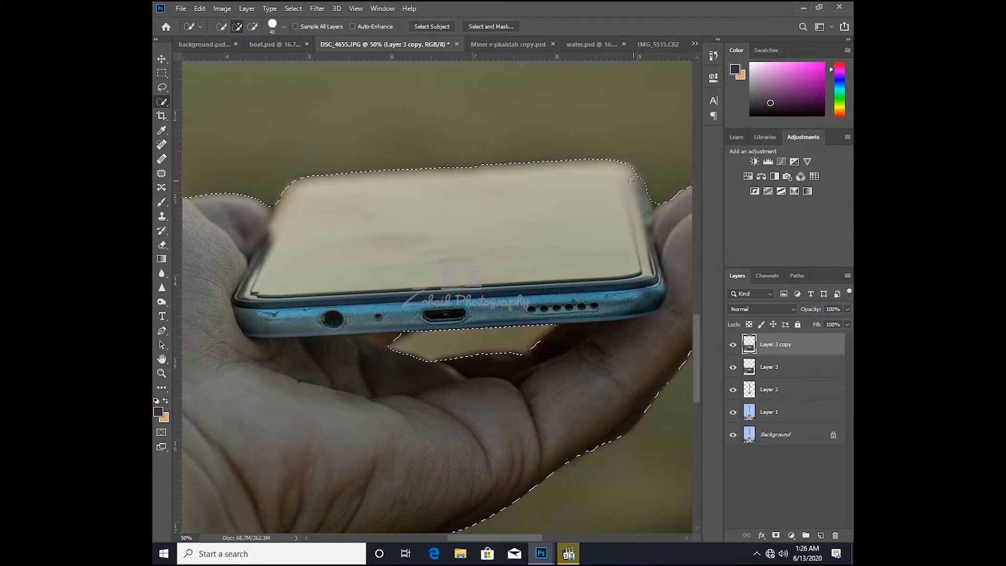
{"action": "key", "text": "bracketright"}
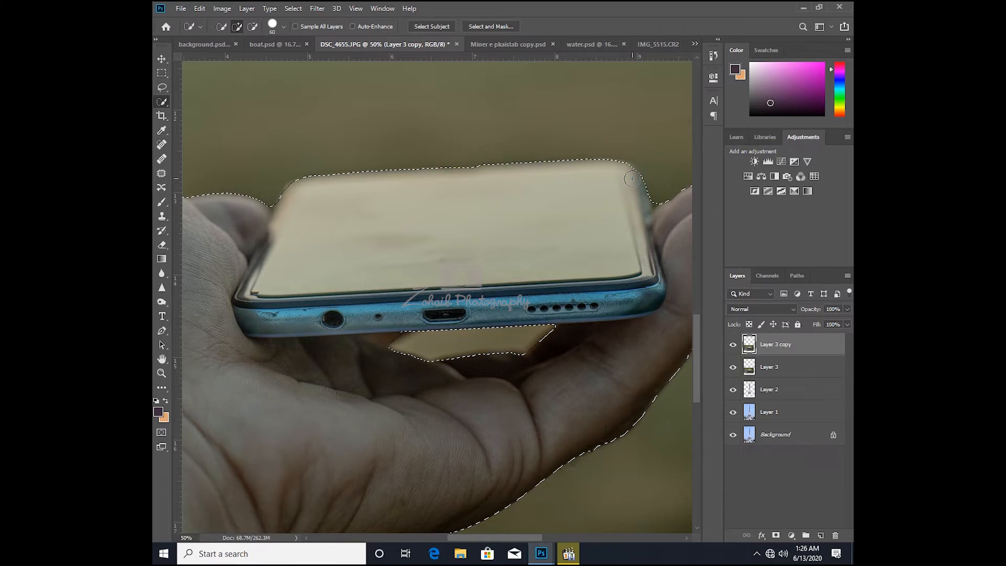
Step: Try another selection stroke on the phone's far right corner with the 60 px brush and undo it
{"action": "left_click_drag", "start_coordinate": [630, 176], "coordinate": [627, 172]}
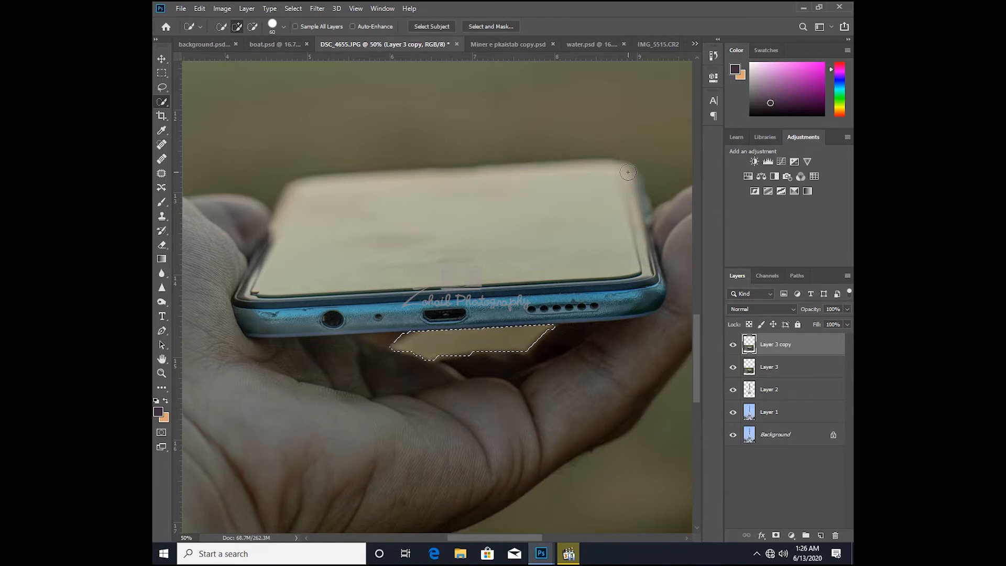
{"action": "key", "text": "ctrl+z"}
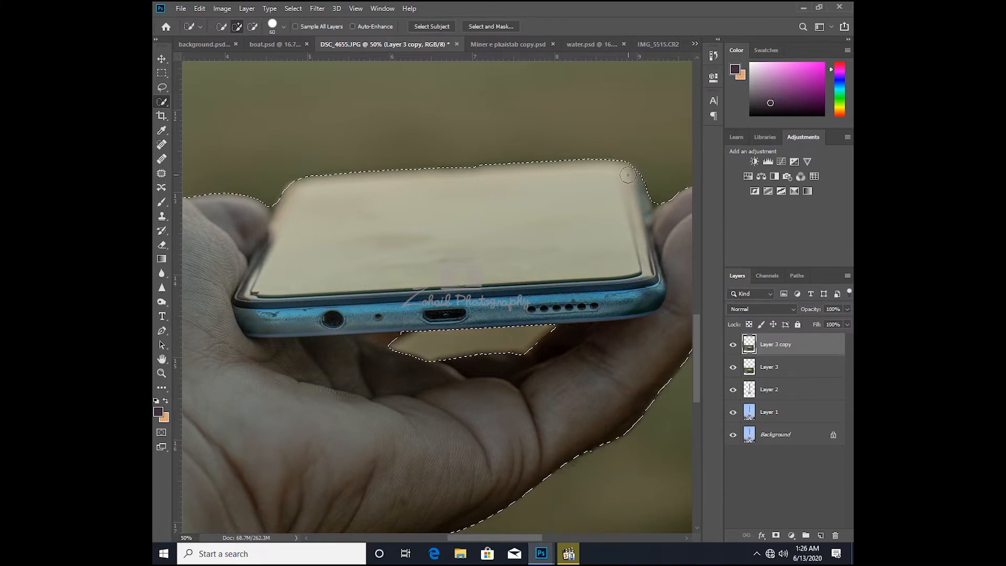
{"action": "key", "text": "z"}
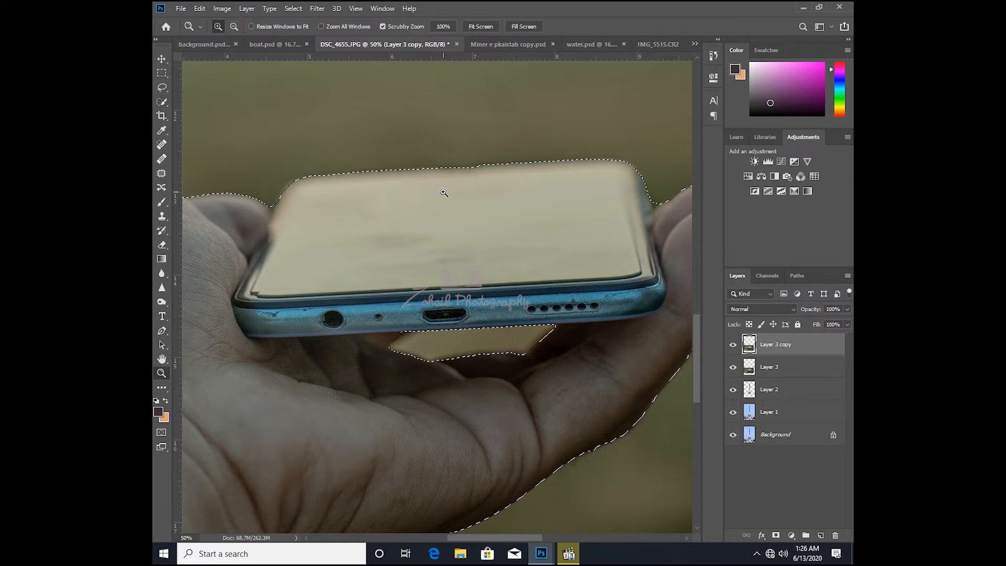
{"action": "left_click", "coordinate": [443, 193], "text": "alt"}
{"action": "left_click", "coordinate": [443, 192], "text": "alt"}
{"action": "left_click", "coordinate": [444, 192], "text": "alt"}
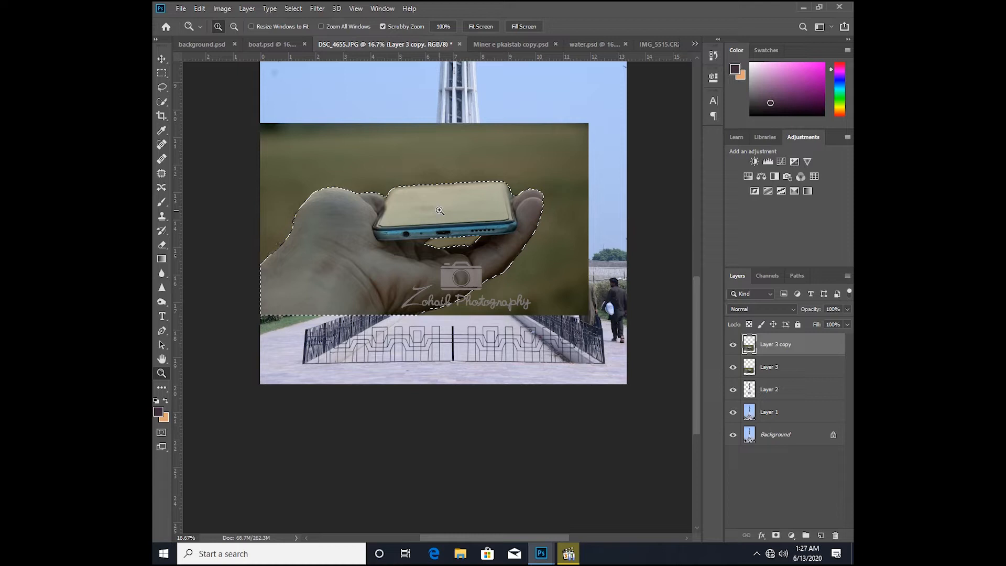
Step: Feather the hand-and-phone selection by 4 pixels, copy it to a new layer and hide the two source photo layers
{"action": "key", "text": "shift+F6"}
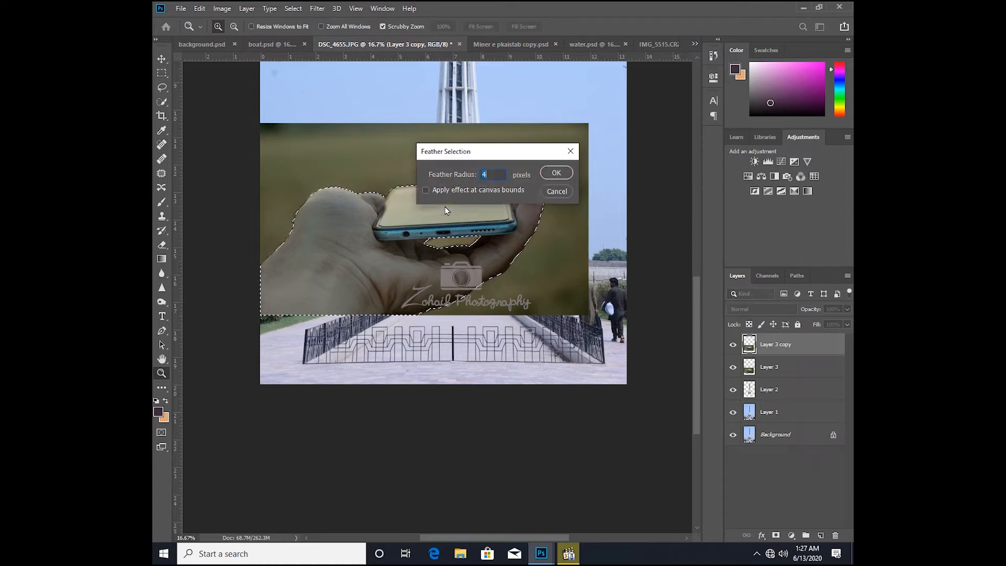
{"action": "left_click", "coordinate": [551, 168]}
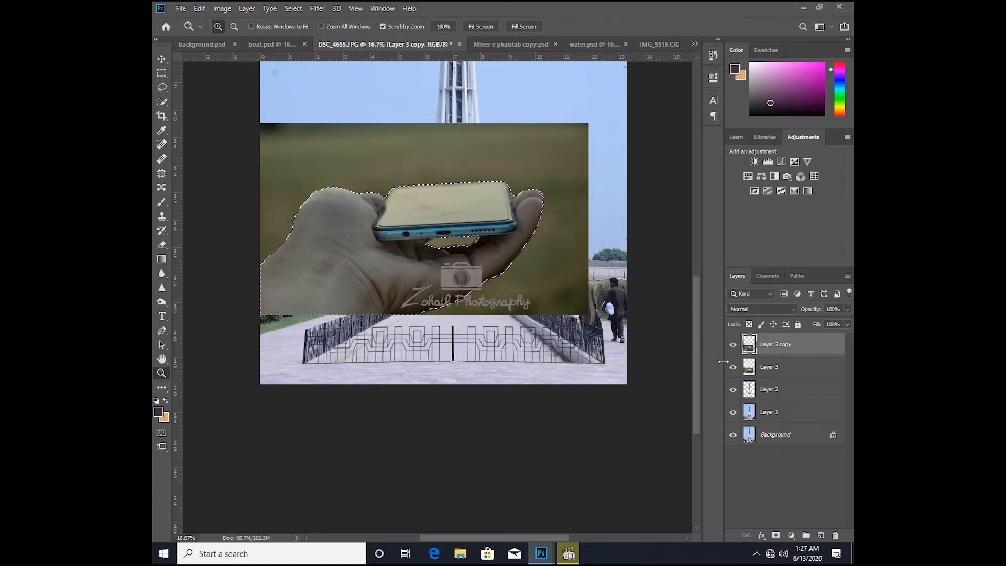
{"action": "key", "text": "ctrl+j"}
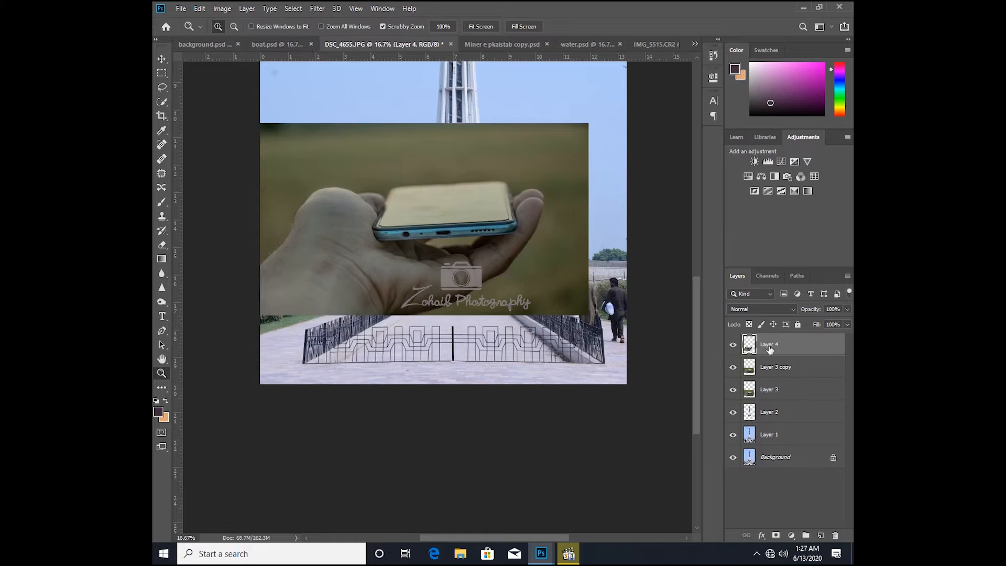
{"action": "left_click", "coordinate": [733, 366]}
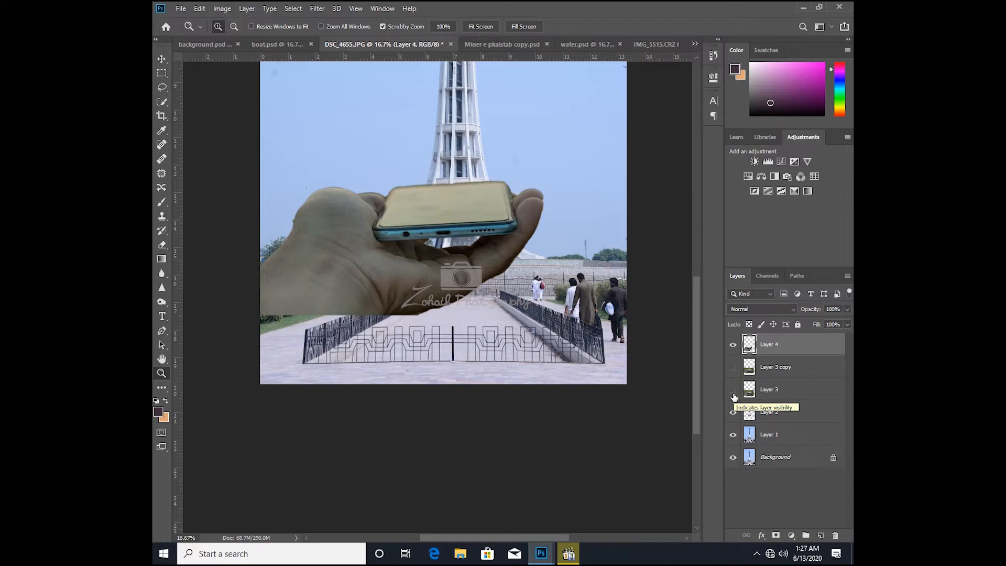
Step: Try to copy the merged reference composite from Miner e pkaistab copy.psd into the tower document
{"action": "left_click", "coordinate": [524, 409], "text": "alt"}
{"action": "left_click", "coordinate": [356, 255]}
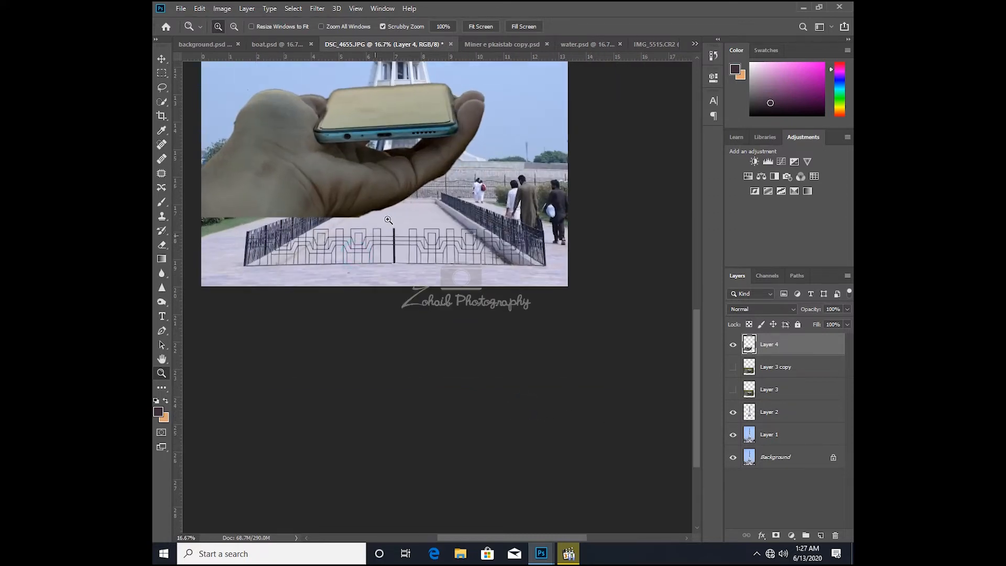
{"action": "left_click", "coordinate": [354, 121], "text": "alt"}
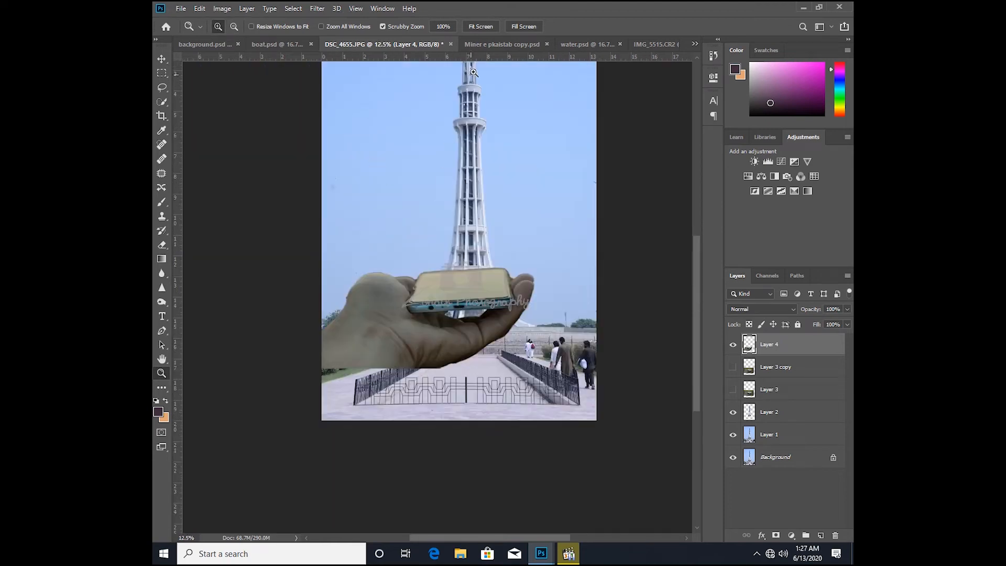
{"action": "left_click", "coordinate": [499, 46]}
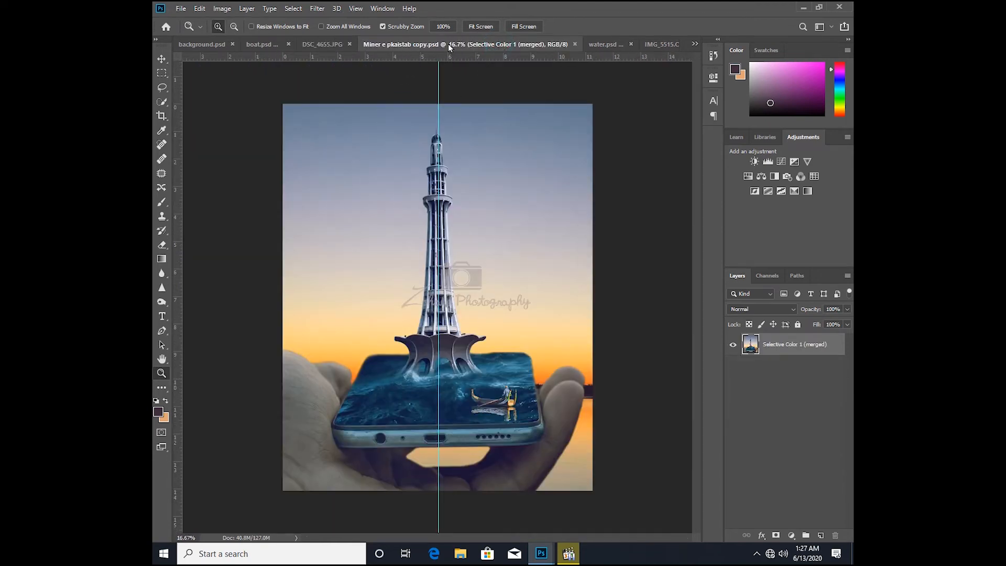
{"action": "left_click_drag", "start_coordinate": [448, 47], "coordinate": [450, 63]}
{"action": "left_click", "coordinate": [165, 57]}
{"action": "left_click_drag", "start_coordinate": [602, 285], "coordinate": [422, 247]}
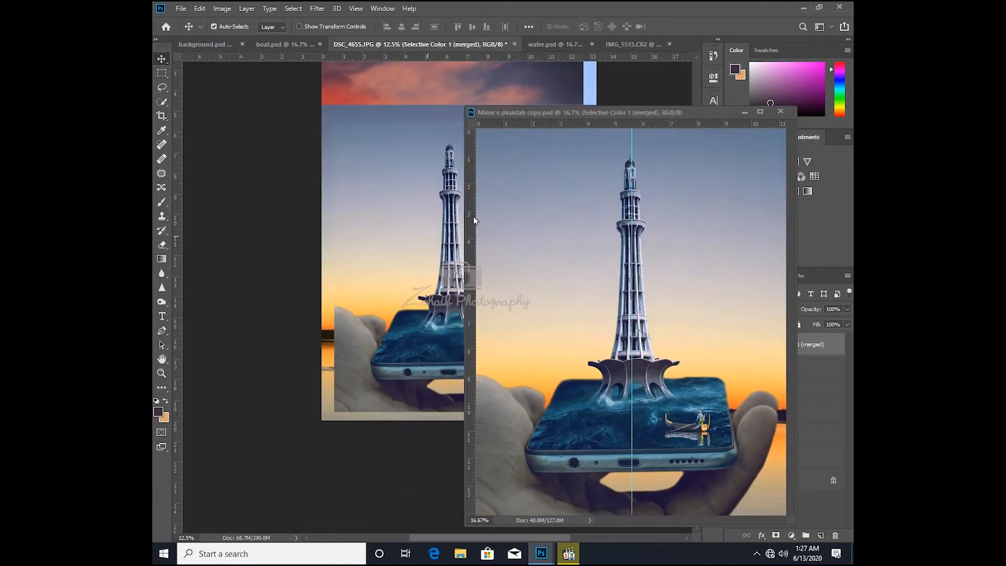
{"action": "left_click", "coordinate": [744, 112]}
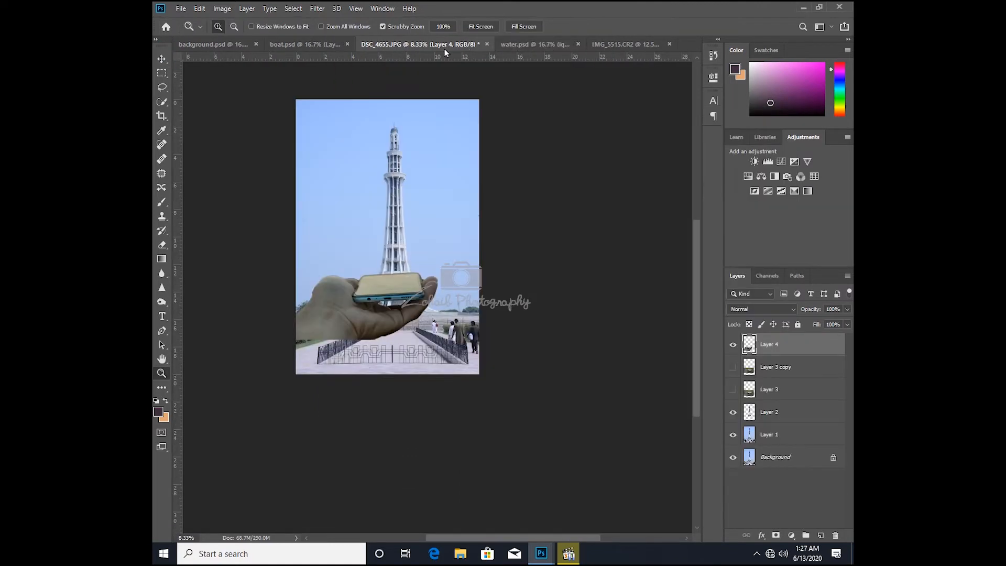
Step: Copy the sunset lake image from background.psd into DSC_4655.JPG and stack it directly above the Background layer
{"action": "left_click_drag", "start_coordinate": [227, 46], "coordinate": [260, 109]}
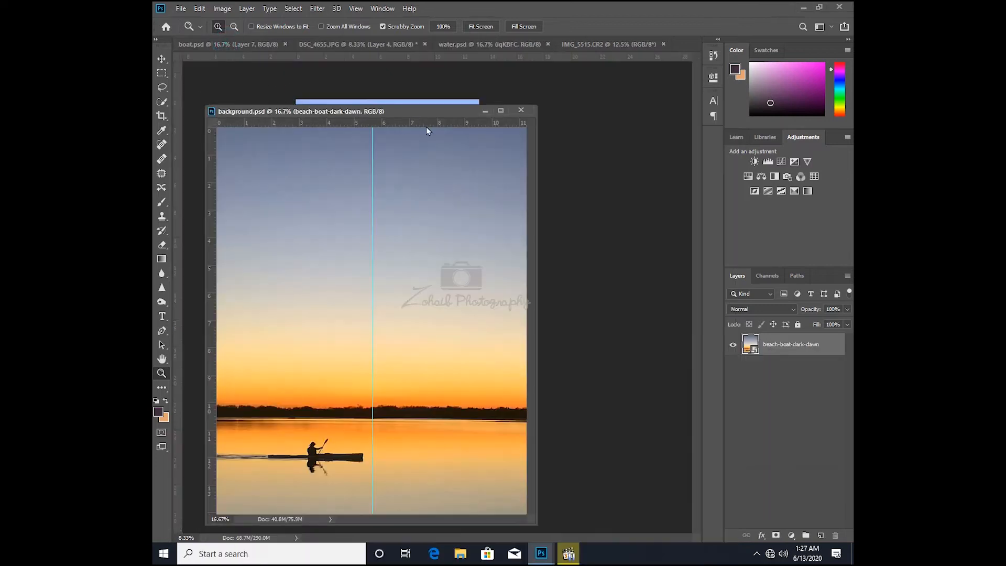
{"action": "left_click", "coordinate": [350, 198]}
{"action": "left_click", "coordinate": [162, 59]}
{"action": "left_click_drag", "start_coordinate": [321, 244], "coordinate": [348, 94]}
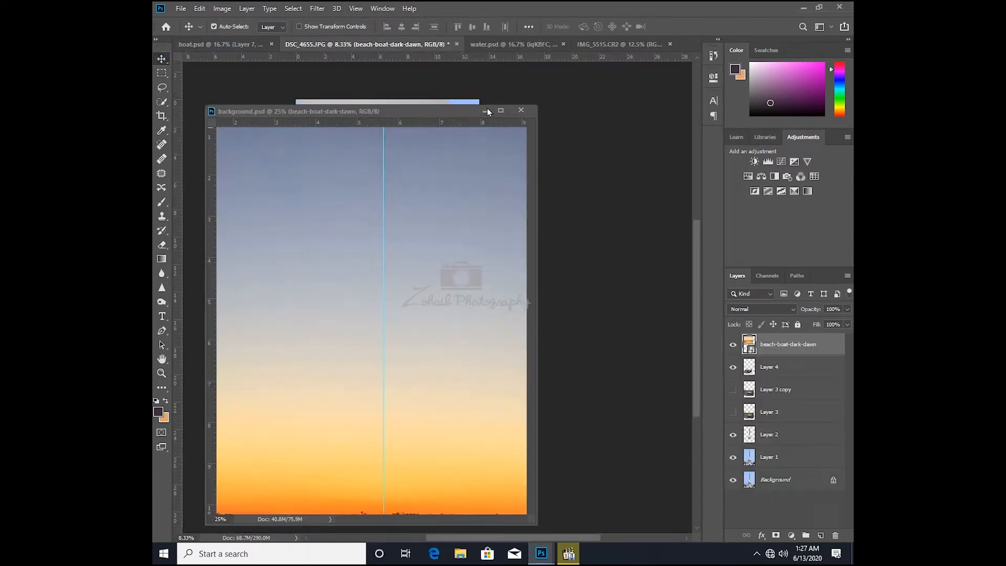
{"action": "left_click", "coordinate": [515, 109]}
{"action": "left_click_drag", "start_coordinate": [419, 178], "coordinate": [428, 203]}
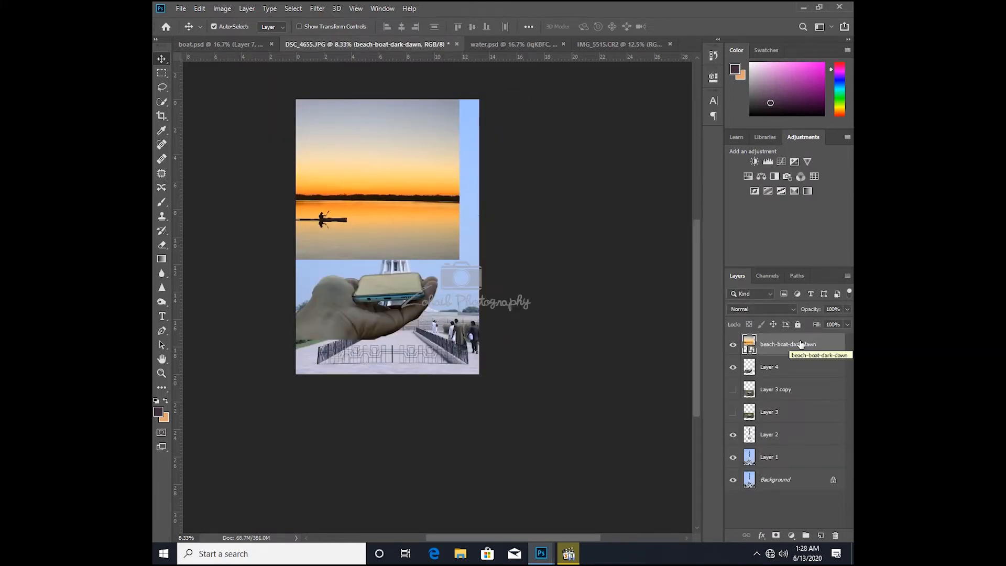
{"action": "left_click_drag", "start_coordinate": [800, 344], "coordinate": [812, 465]}
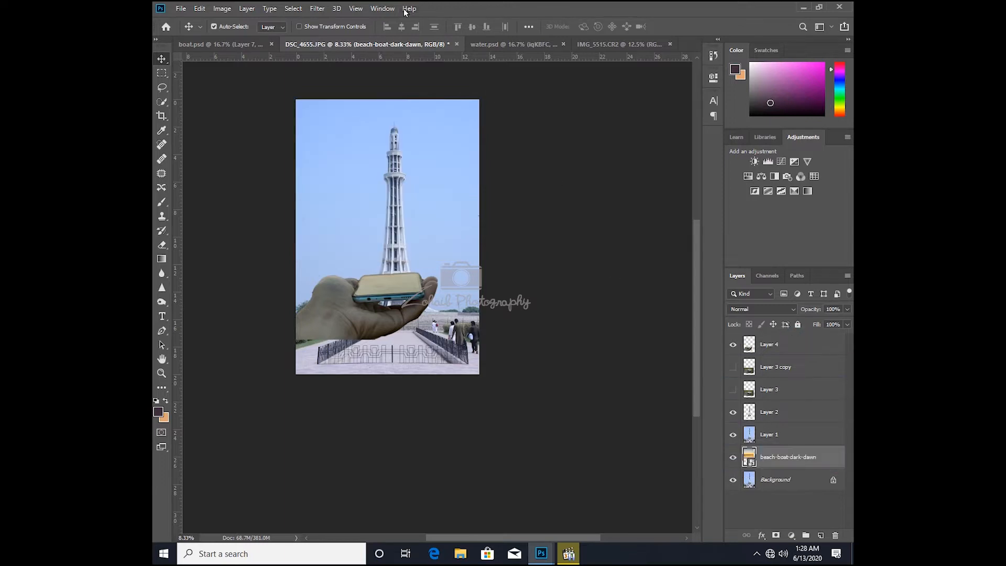
Step: Copy the stormy sea image from water.psd into DSC_4655.JPG and close water.psd
{"action": "left_click", "coordinate": [512, 44]}
{"action": "left_click_drag", "start_coordinate": [483, 45], "coordinate": [561, 103]}
{"action": "left_click_drag", "start_coordinate": [724, 240], "coordinate": [485, 186]}
{"action": "left_click_drag", "start_coordinate": [670, 106], "coordinate": [604, 107]}
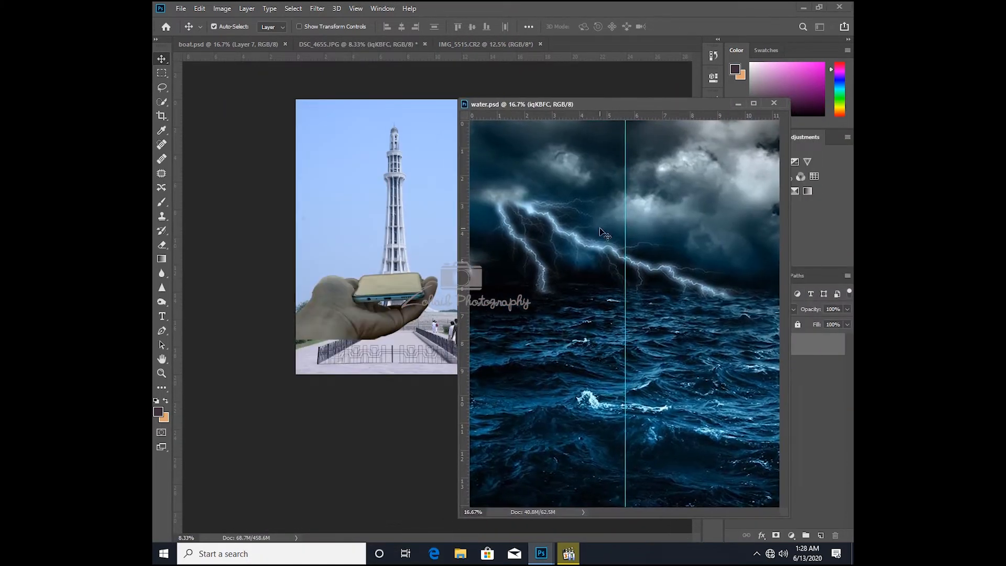
{"action": "left_click_drag", "start_coordinate": [572, 258], "coordinate": [373, 165]}
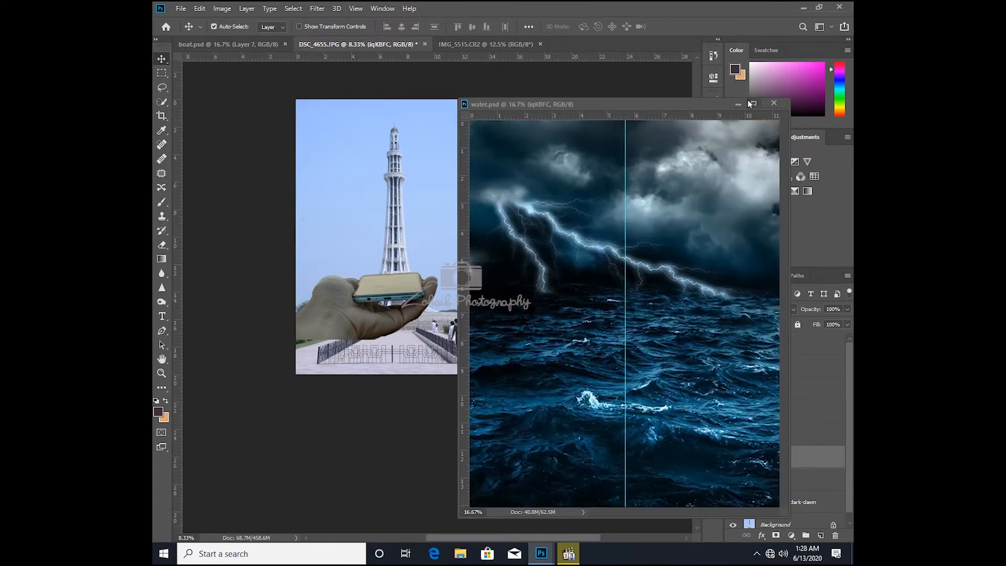
{"action": "left_click", "coordinate": [772, 102]}
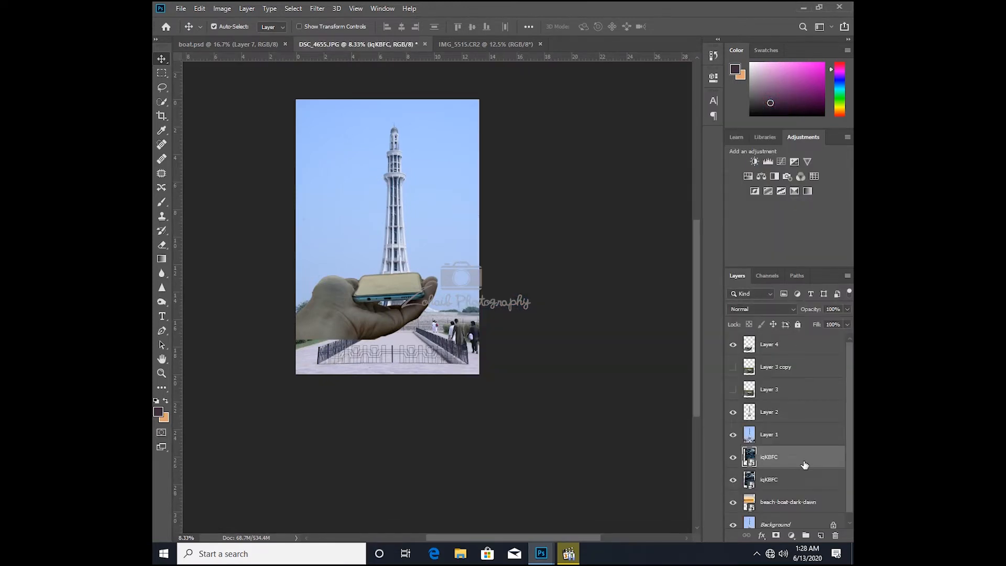
Step: Close the original hand photo IMG_5515.CR2
{"action": "left_click", "coordinate": [484, 45]}
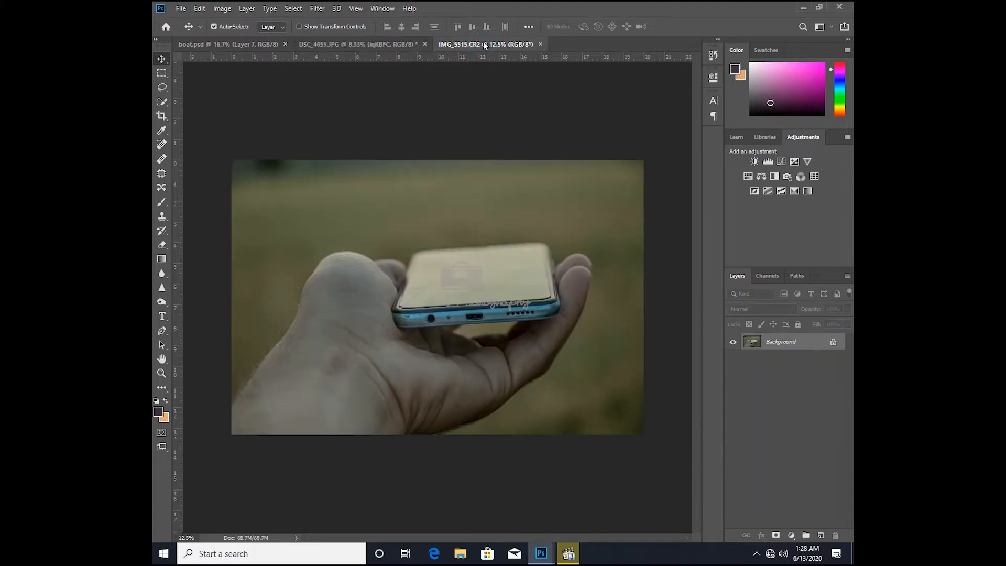
{"action": "left_click", "coordinate": [541, 46]}
{"action": "left_click", "coordinate": [503, 212]}
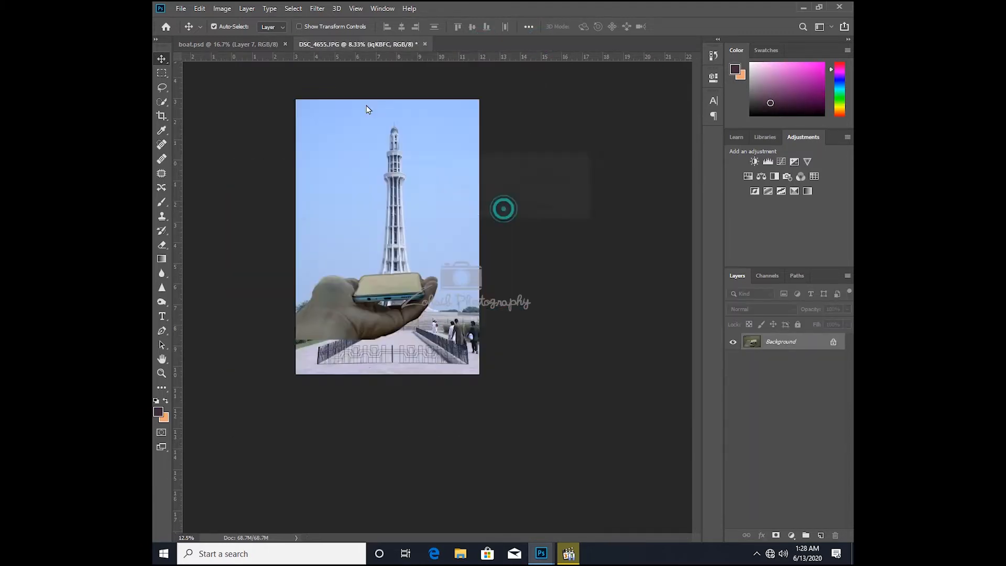
Step: Copy the boat cut-out from boat.psd into DSC_4655.JPG and close boat.psd
{"action": "left_click", "coordinate": [234, 47]}
{"action": "left_click_drag", "start_coordinate": [233, 48], "coordinate": [387, 157]}
{"action": "left_click_drag", "start_coordinate": [502, 457], "coordinate": [440, 117]}
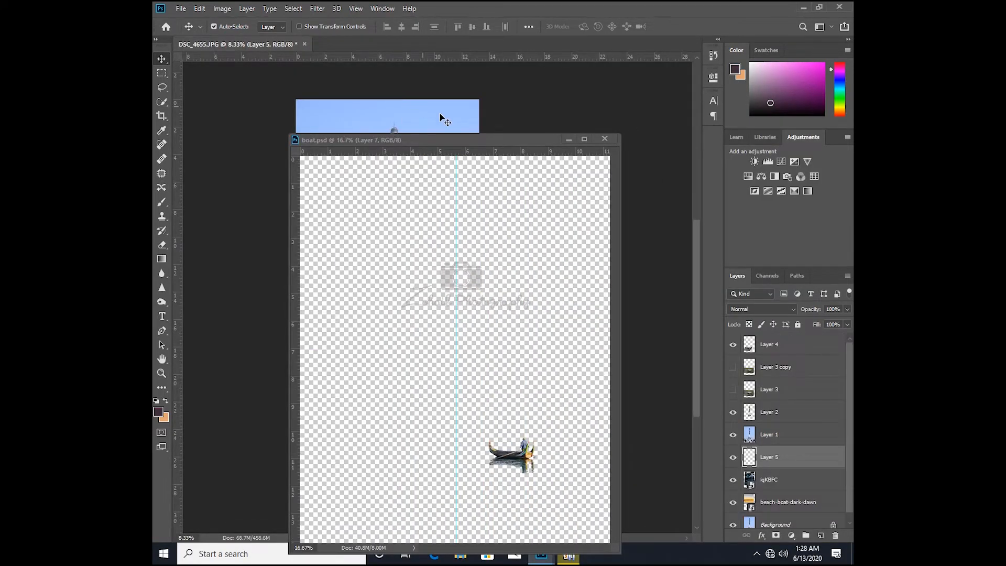
{"action": "left_click", "coordinate": [604, 139]}
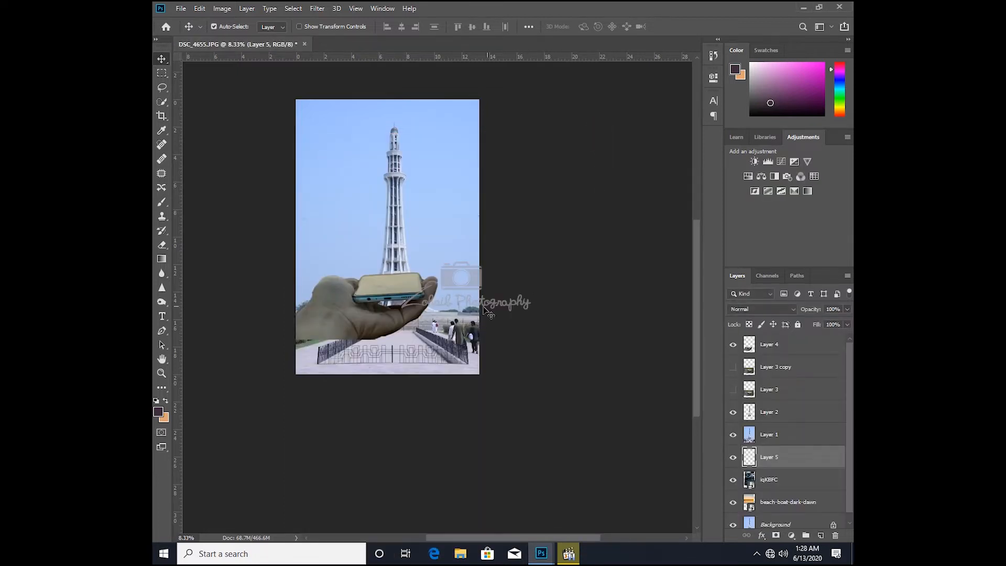
Step: Rename the boat cut-out layer "boat" and the stormy sea layer "water"
{"action": "right_click", "coordinate": [775, 461]}
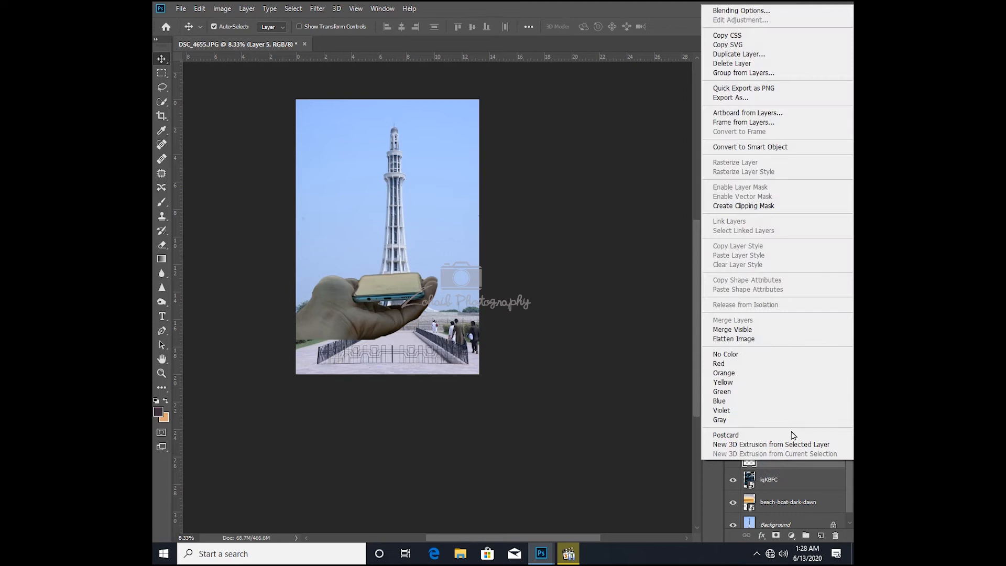
{"action": "left_click", "coordinate": [789, 464]}
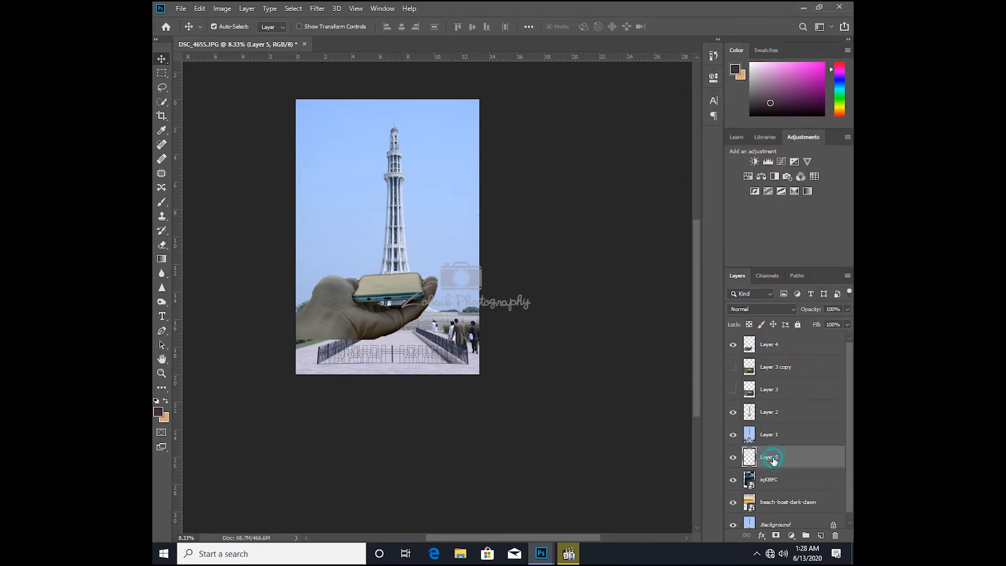
{"action": "double_click", "coordinate": [766, 458]}
{"action": "key", "text": "Return"}
{"action": "left_click", "coordinate": [772, 484]}
{"action": "left_click", "coordinate": [771, 483]}
{"action": "double_click", "coordinate": [770, 479]}
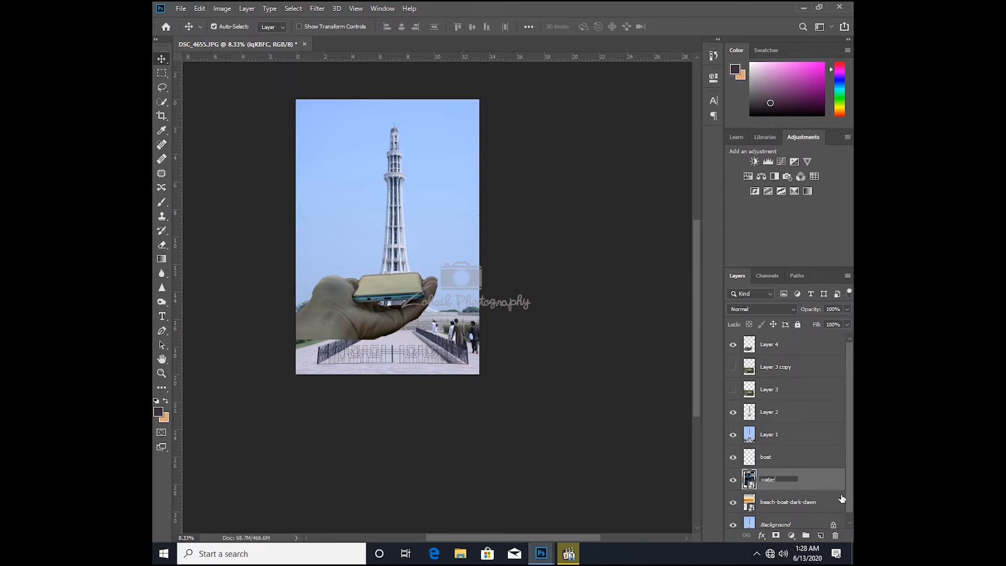
{"action": "left_click", "coordinate": [811, 488]}
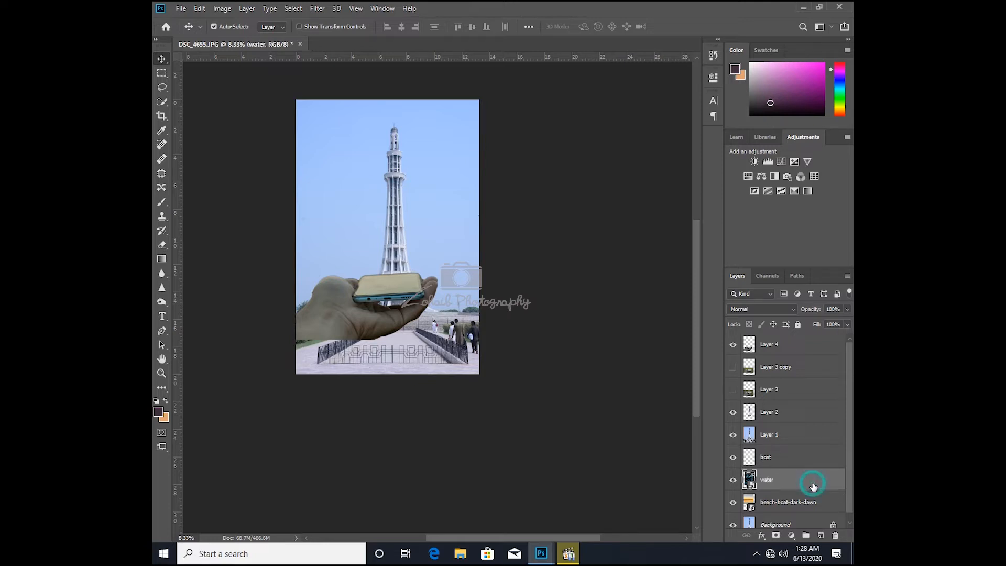
Step: Float the DSC_4655.JPG window and open the finished composite Miner e pkaistab copy.jpg from the Desktop folder
{"action": "left_click_drag", "start_coordinate": [273, 48], "coordinate": [317, 109]}
{"action": "double_click", "coordinate": [379, 72]}
{"action": "left_click", "coordinate": [207, 83]}
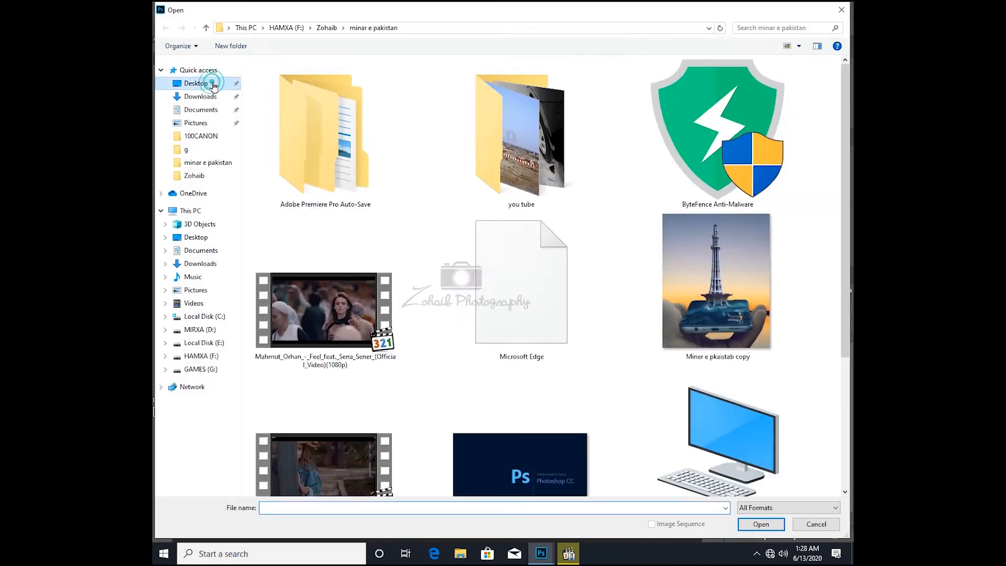
{"action": "double_click", "coordinate": [669, 291]}
Step: Copy the finished composite into DSC_4655.JPG as a reference layer, close its source file and dock the document window again
{"action": "left_click_drag", "start_coordinate": [400, 121], "coordinate": [572, 151]}
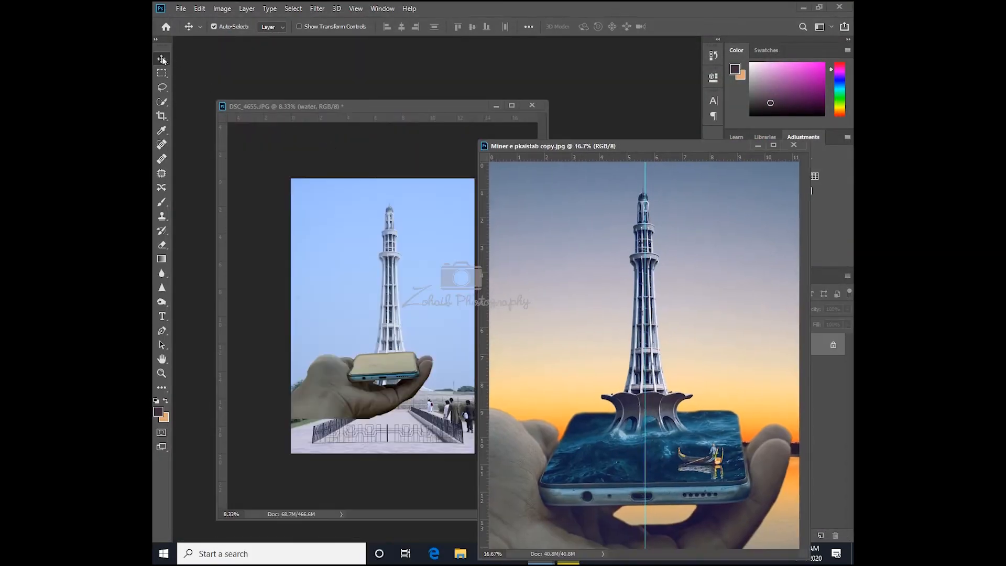
{"action": "left_click_drag", "start_coordinate": [618, 317], "coordinate": [441, 262]}
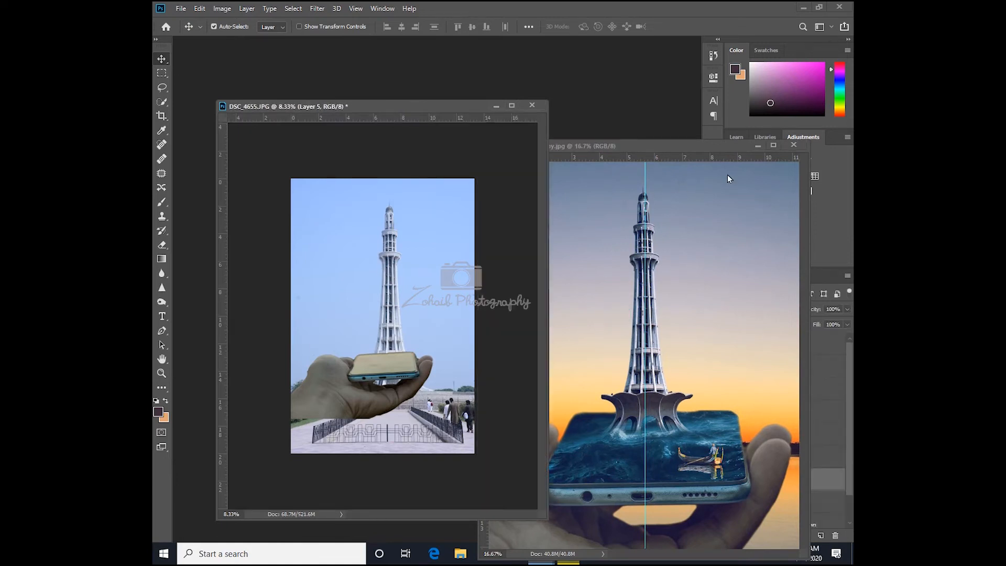
{"action": "left_click_drag", "start_coordinate": [623, 306], "coordinate": [392, 280]}
{"action": "left_click", "coordinate": [793, 145]}
{"action": "left_click_drag", "start_coordinate": [432, 102], "coordinate": [476, 47]}
{"action": "key", "text": "Delete"}
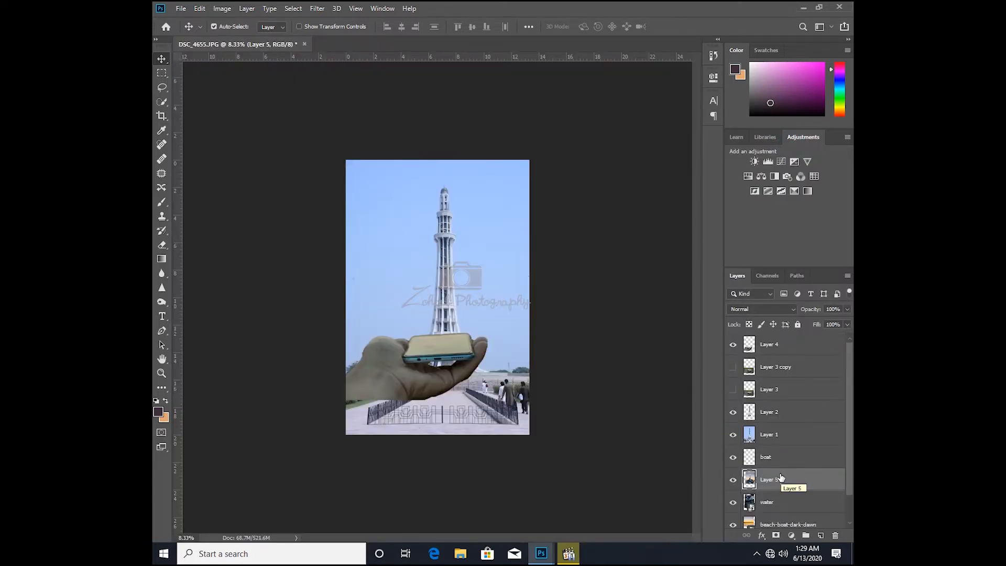
Step: Bring the reference composite layer to the top of the stack, shift it down over the hand and hide it
{"action": "key", "text": "ctrl"}
{"action": "key", "text": "ctrl+bracketright"}
{"action": "key", "text": "ctrl+bracketright"}
{"action": "key", "text": "ctrl+bracketright"}
{"action": "key", "text": "ctrl+bracketright"}
{"action": "key", "text": "ctrl+bracketright"}
{"action": "key", "text": "ctrl+bracketright"}
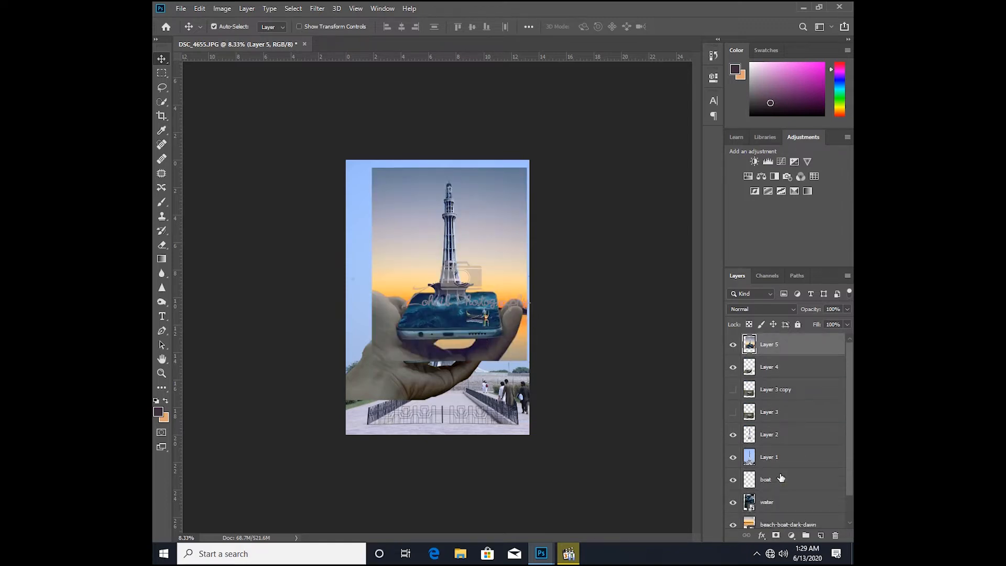
{"action": "left_click_drag", "start_coordinate": [471, 299], "coordinate": [457, 328]}
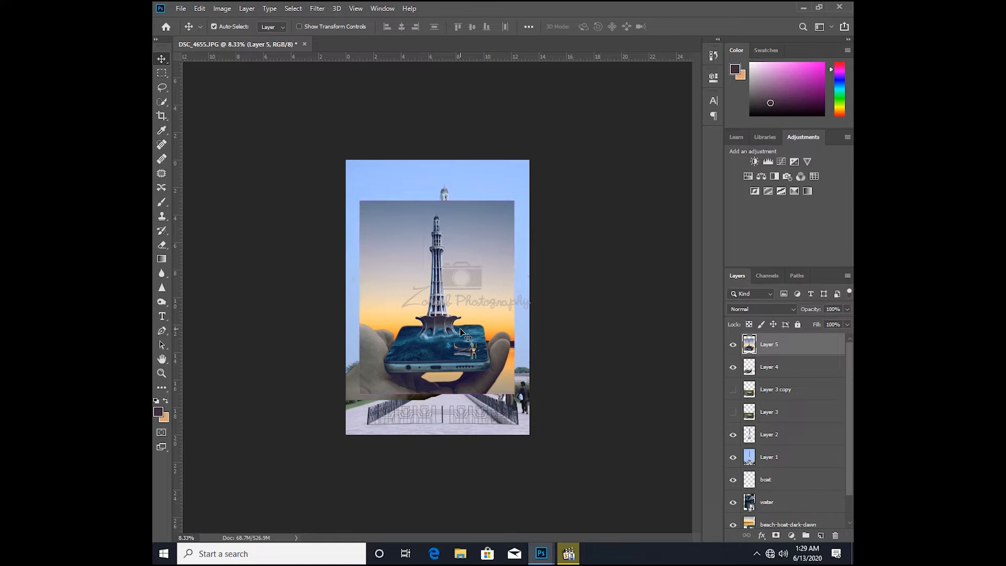
{"action": "left_click", "coordinate": [733, 344]}
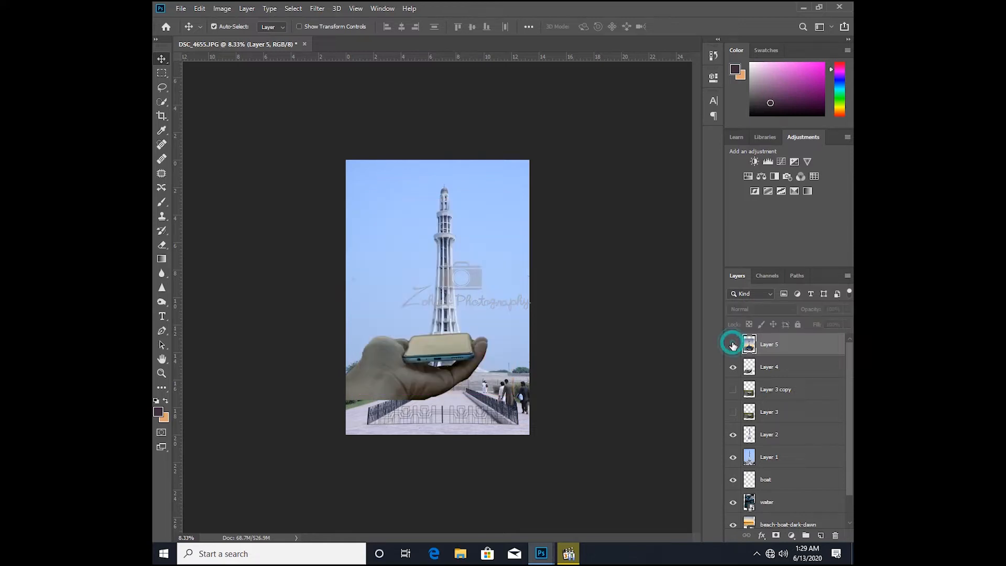
Step: Rotate the cut-out hand-and-phone layer slightly clockwise with Free Transform to level the phone
{"action": "key", "text": "z"}
{"action": "left_click", "coordinate": [435, 371]}
{"action": "left_click", "coordinate": [436, 369]}
{"action": "left_click", "coordinate": [434, 485]}
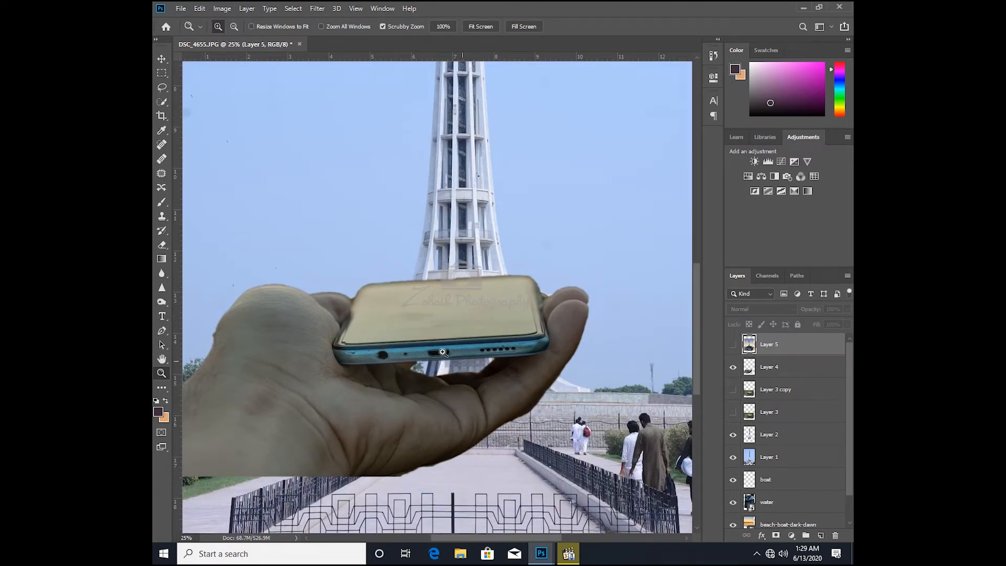
{"action": "left_click", "coordinate": [788, 367]}
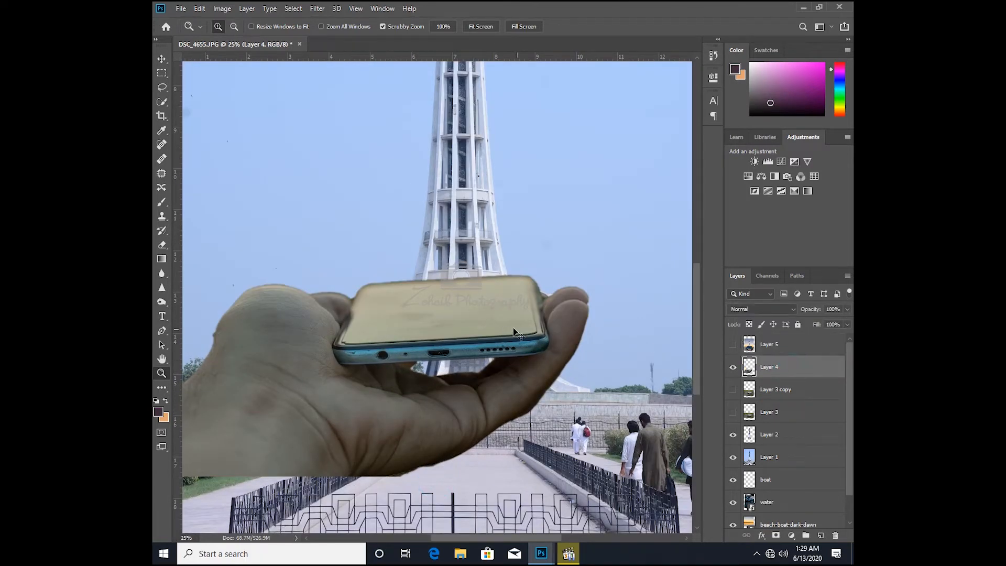
{"action": "key", "text": "ctrl+t"}
{"action": "left_click_drag", "start_coordinate": [618, 255], "coordinate": [622, 266]}
{"action": "key", "text": "Return"}
{"action": "key", "text": "z"}
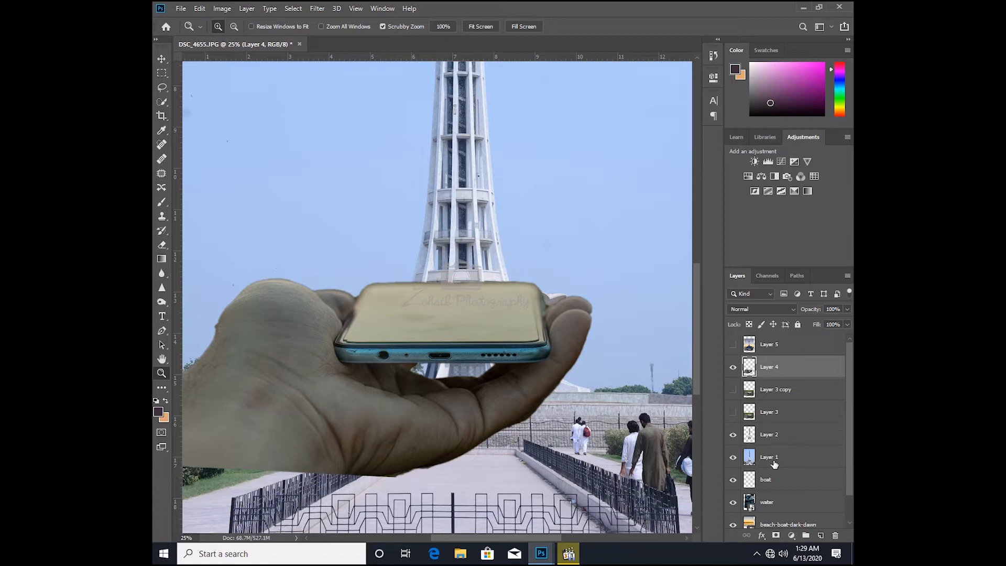
Step: Move the water layer directly beneath the cut-out hand-and-phone layer
{"action": "left_click", "coordinate": [799, 500]}
{"action": "left_click_drag", "start_coordinate": [794, 422], "coordinate": [788, 375]}
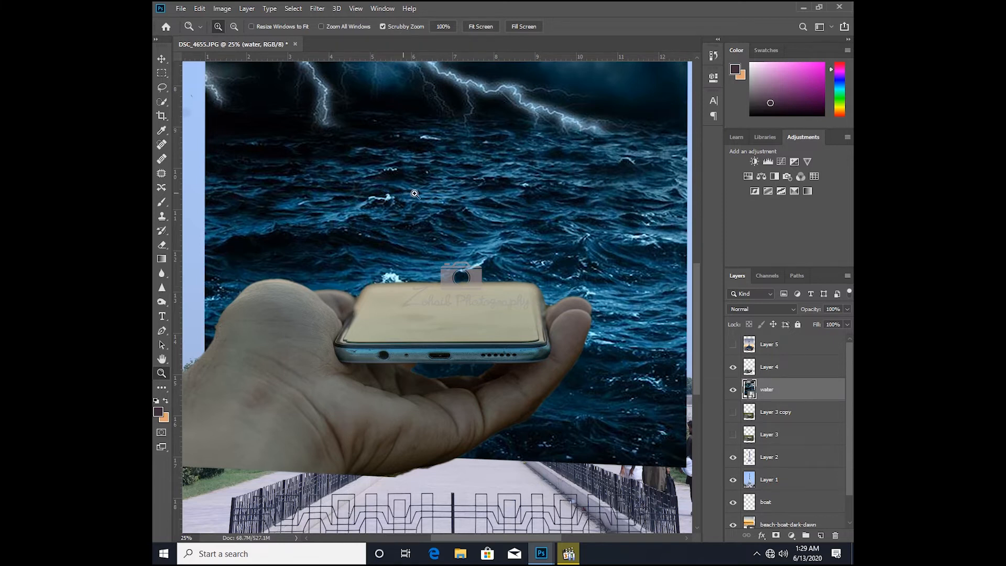
{"action": "left_click", "coordinate": [462, 335]}
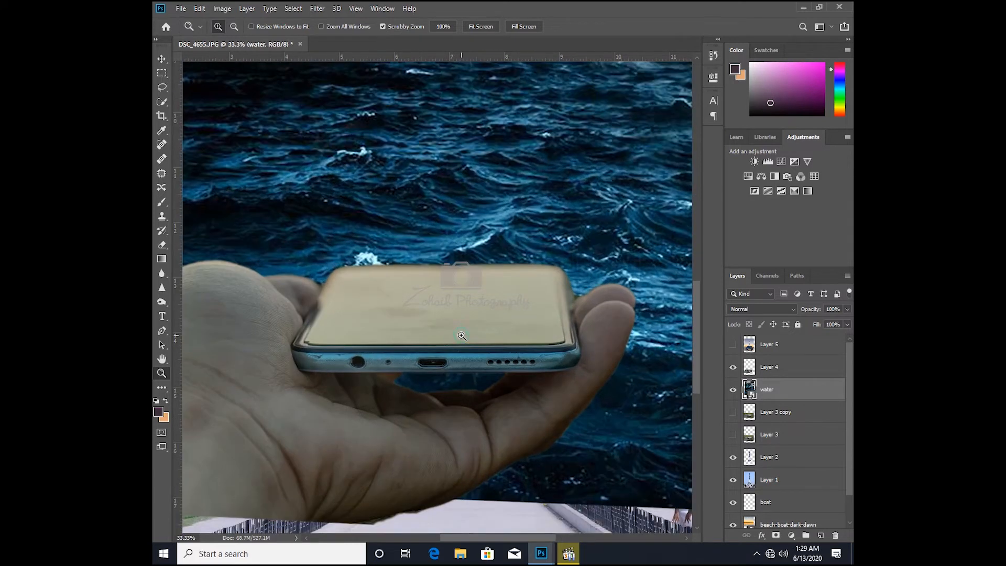
{"action": "left_click", "coordinate": [462, 336]}
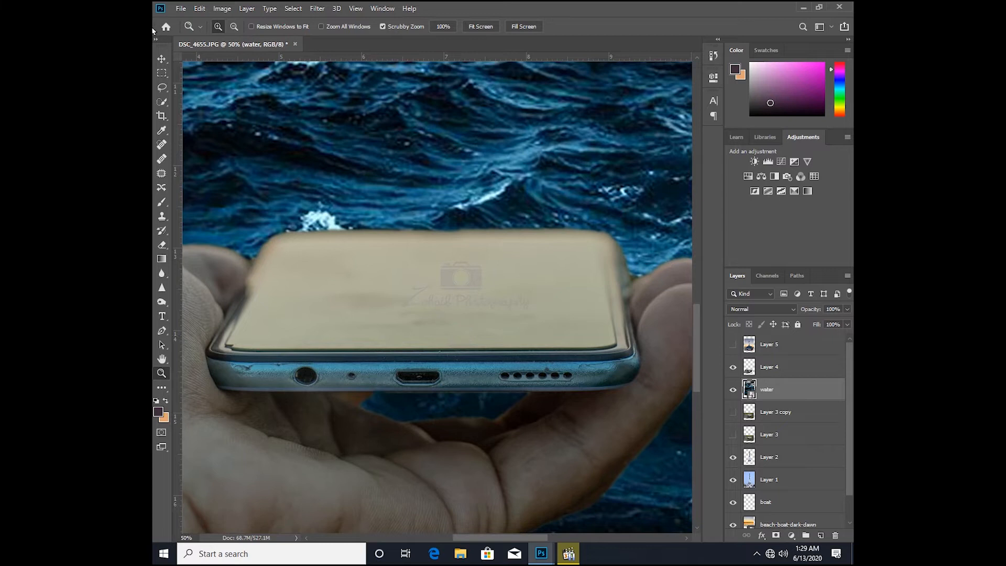
{"action": "left_click", "coordinate": [161, 102]}
{"action": "mouse_move", "coordinate": [360, 268]}
{"action": "left_mouse_down"}
{"action": "mouse_move", "coordinate": [541, 272]}
{"action": "mouse_move", "coordinate": [571, 262]}
{"action": "mouse_move", "coordinate": [589, 277]}
{"action": "mouse_move", "coordinate": [607, 336]}
{"action": "mouse_move", "coordinate": [626, 351]}
{"action": "left_mouse_up"}
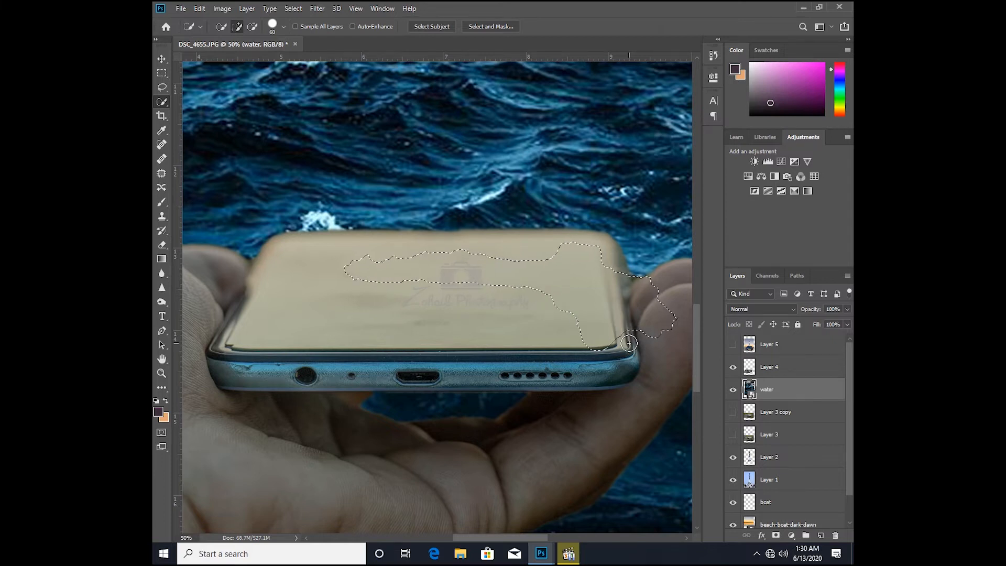
{"action": "mouse_move", "coordinate": [629, 343]}
{"action": "left_mouse_down"}
{"action": "mouse_move", "coordinate": [605, 353]}
{"action": "mouse_move", "coordinate": [339, 343]}
{"action": "mouse_move", "coordinate": [391, 265]}
{"action": "mouse_move", "coordinate": [443, 254]}
{"action": "left_mouse_up"}
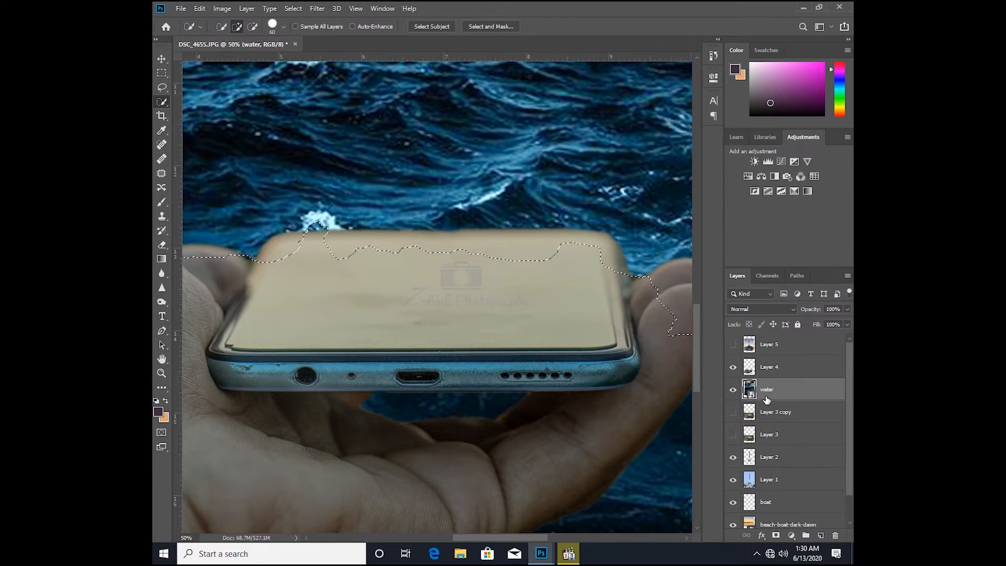
{"action": "key", "text": "ctrl+d"}
Step: Select the phone's whole screen area on the cut-out hand-and-phone layer with the Quick Selection tool
{"action": "left_click", "coordinate": [794, 372]}
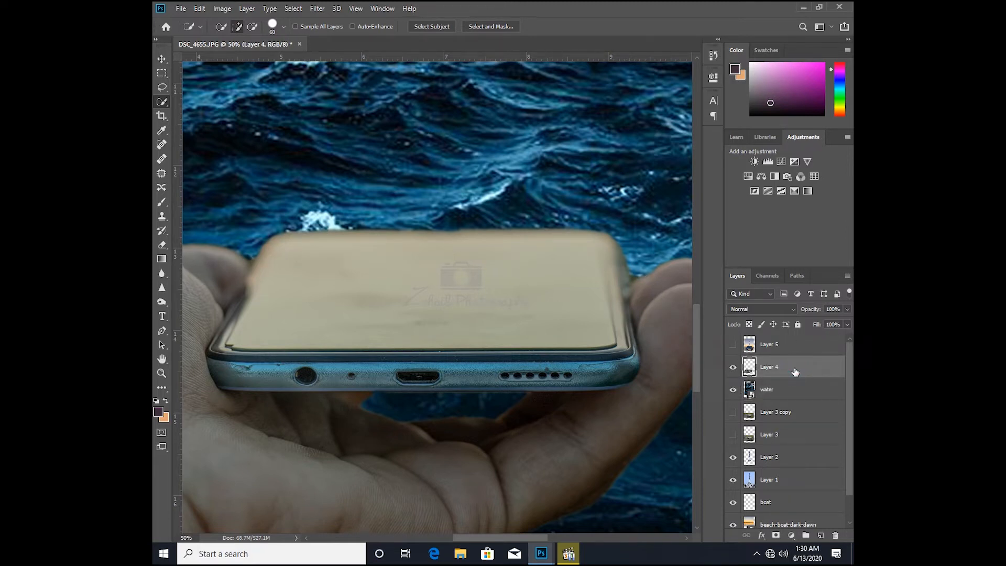
{"action": "left_click", "coordinate": [492, 326]}
{"action": "left_click", "coordinate": [615, 277]}
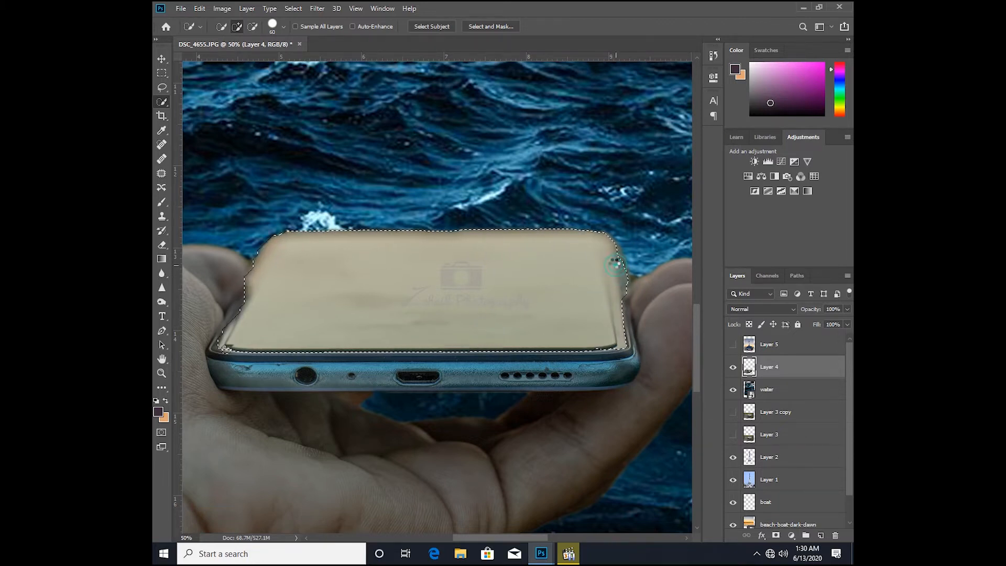
{"action": "left_click", "coordinate": [608, 349]}
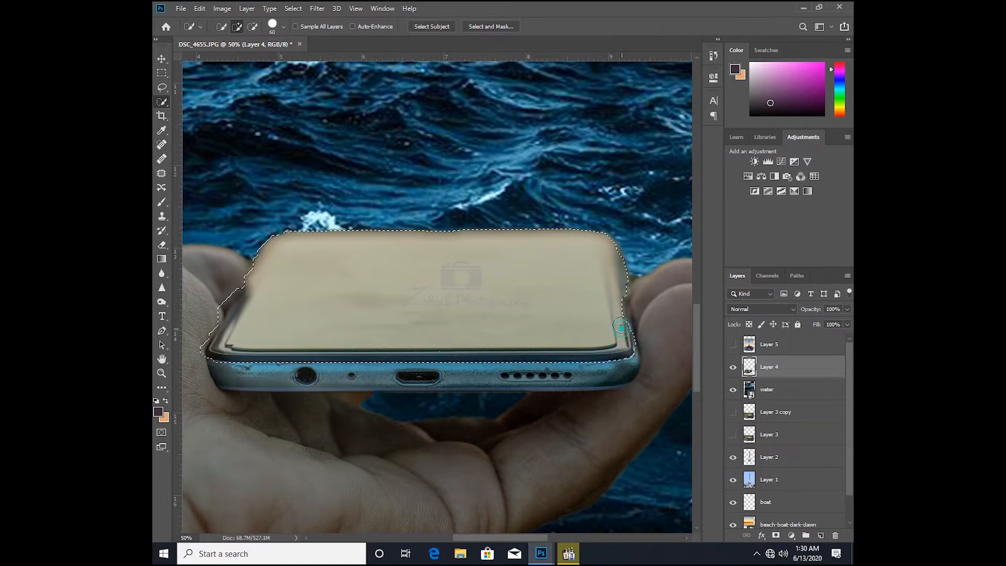
{"action": "key", "text": "alt"}
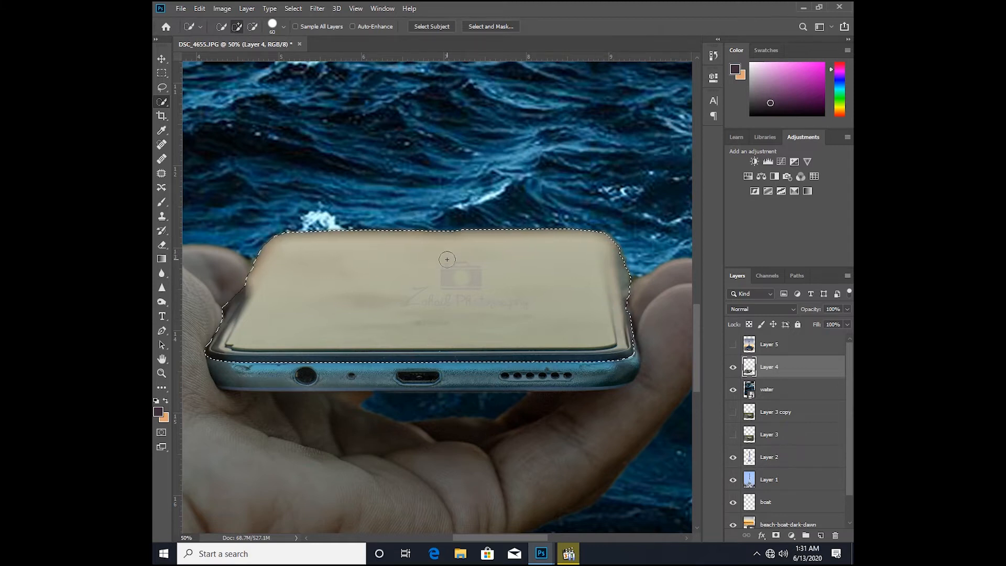
Step: Copy the selected phone screen to its own layer and check it by briefly hiding the hand-and-phone layer
{"action": "key", "text": "z"}
{"action": "left_click", "coordinate": [405, 291], "text": "alt"}
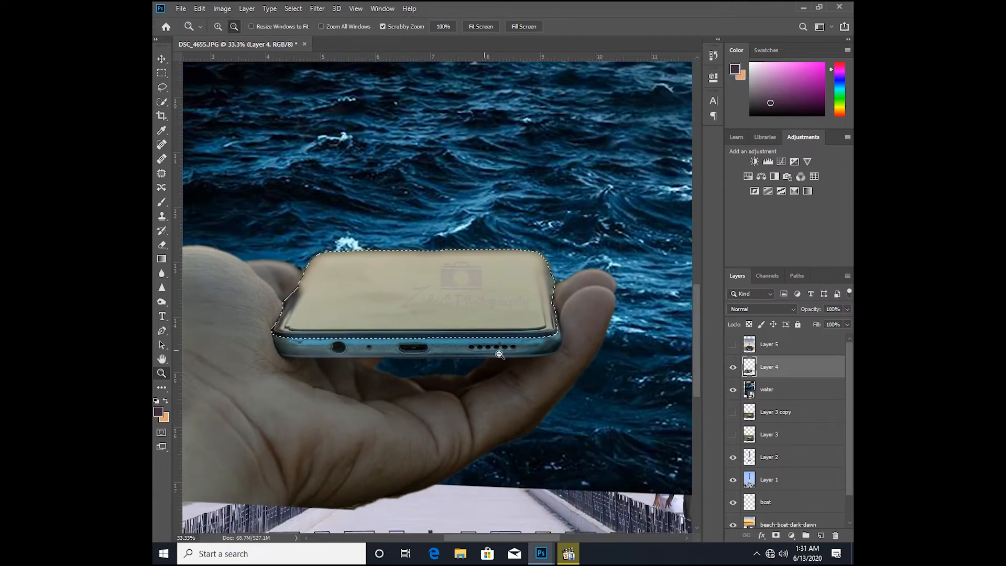
{"action": "left_click", "coordinate": [497, 354], "text": "alt"}
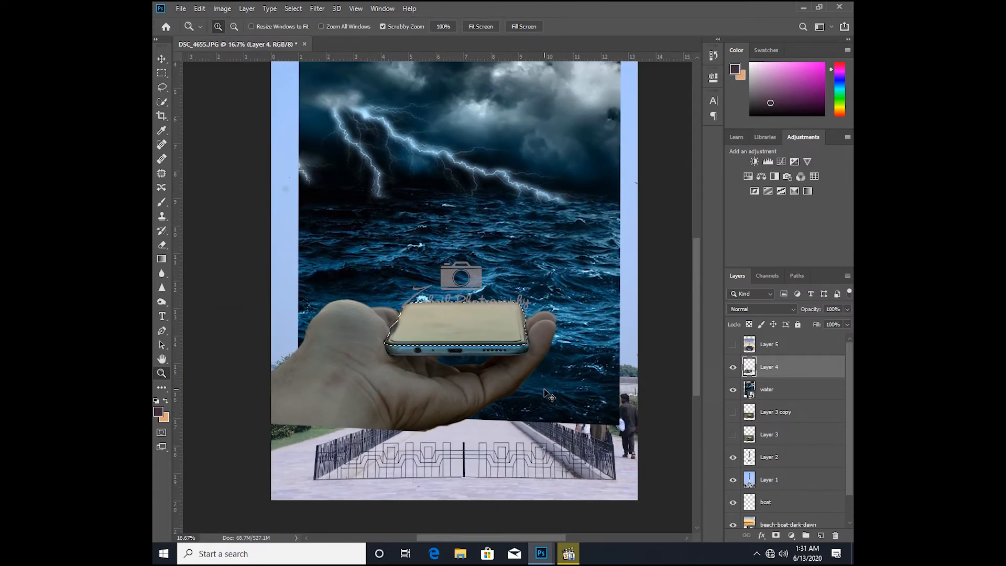
{"action": "key", "text": "ctrl+j"}
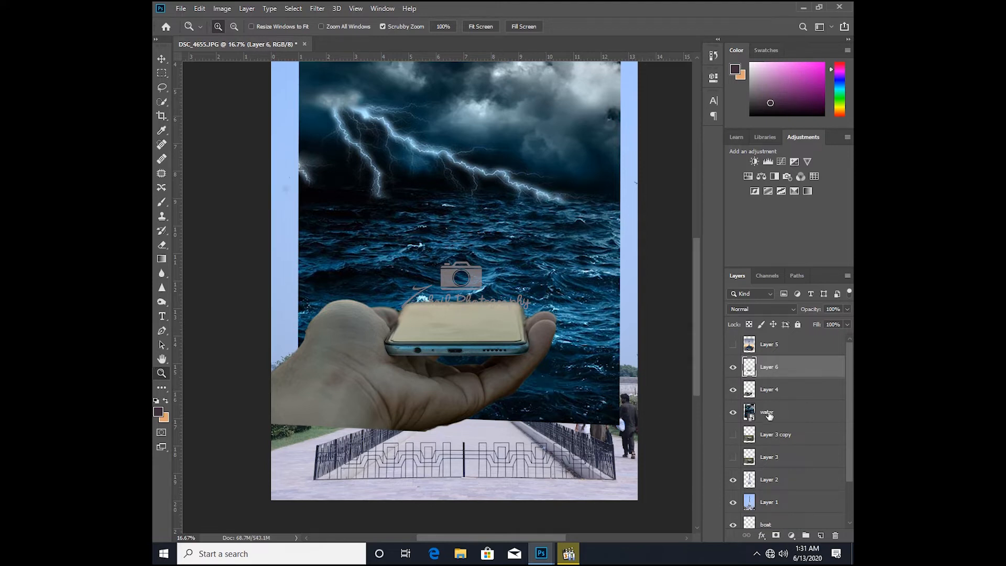
{"action": "left_click", "coordinate": [733, 389]}
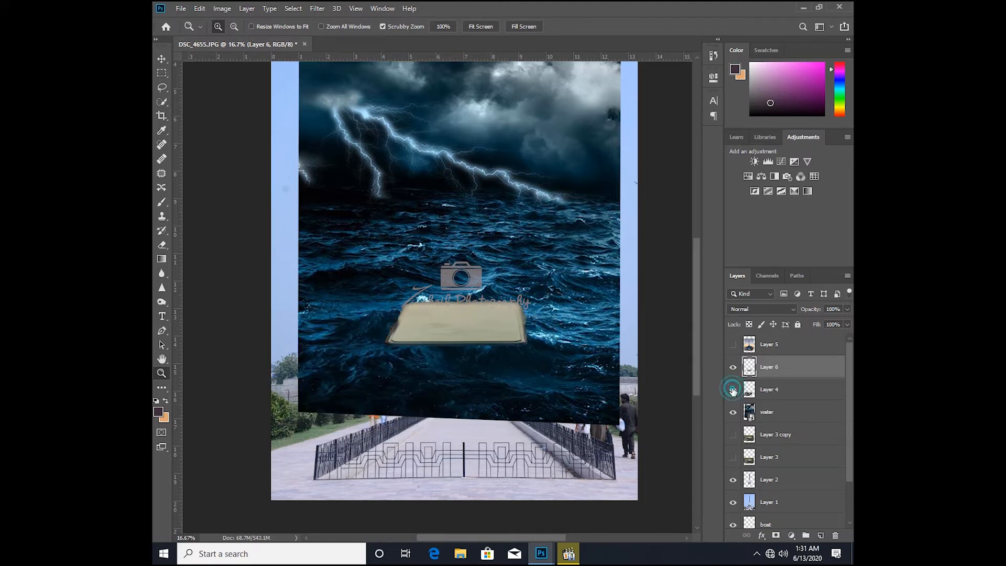
{"action": "left_click", "coordinate": [732, 389]}
Step: Move the water layer directly above the phone-screen layer and clip it to that layer
{"action": "left_click_drag", "start_coordinate": [786, 418], "coordinate": [786, 360]}
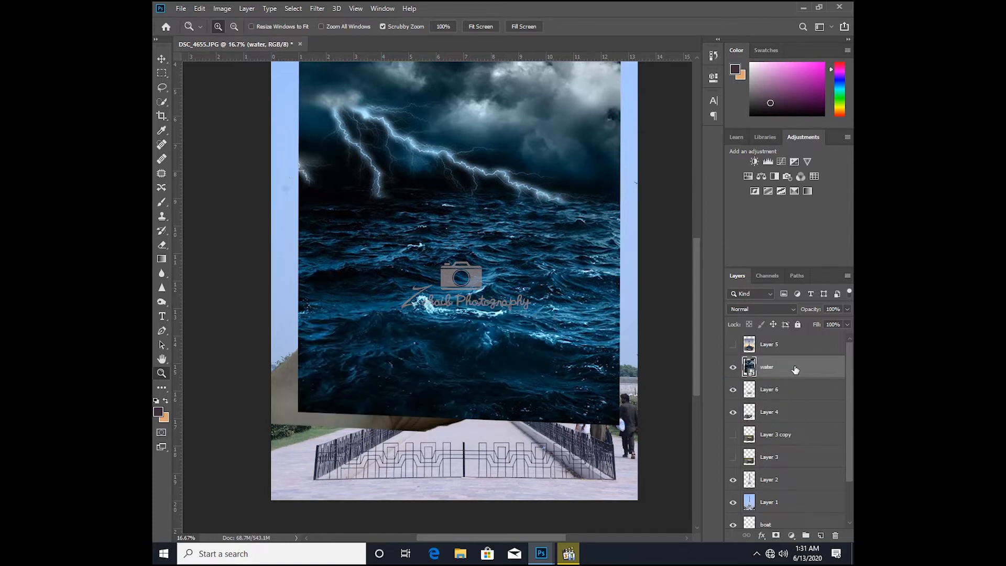
{"action": "right_click", "coordinate": [794, 369]}
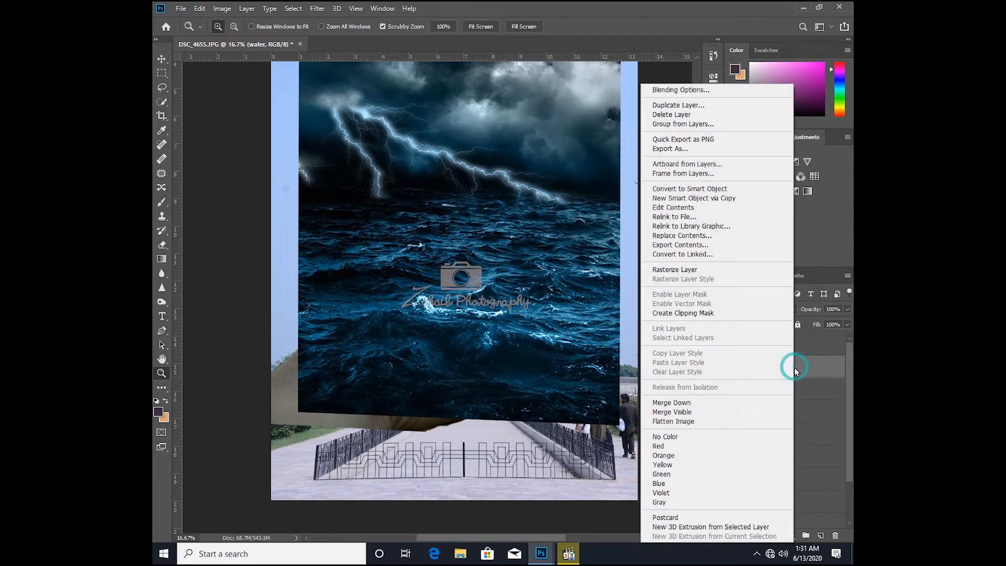
{"action": "left_click", "coordinate": [721, 314]}
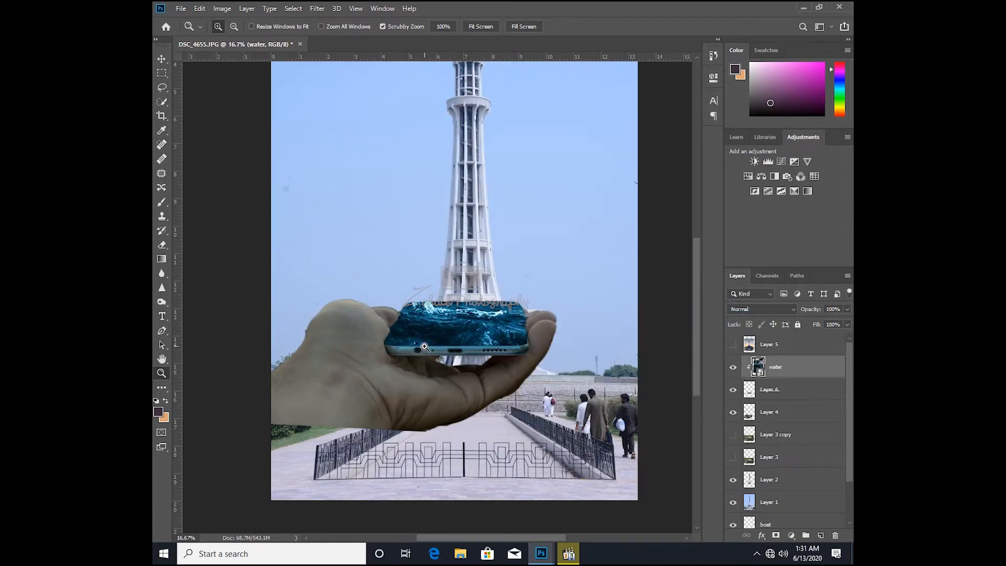
{"action": "left_click", "coordinate": [456, 310]}
{"action": "left_click", "coordinate": [456, 309]}
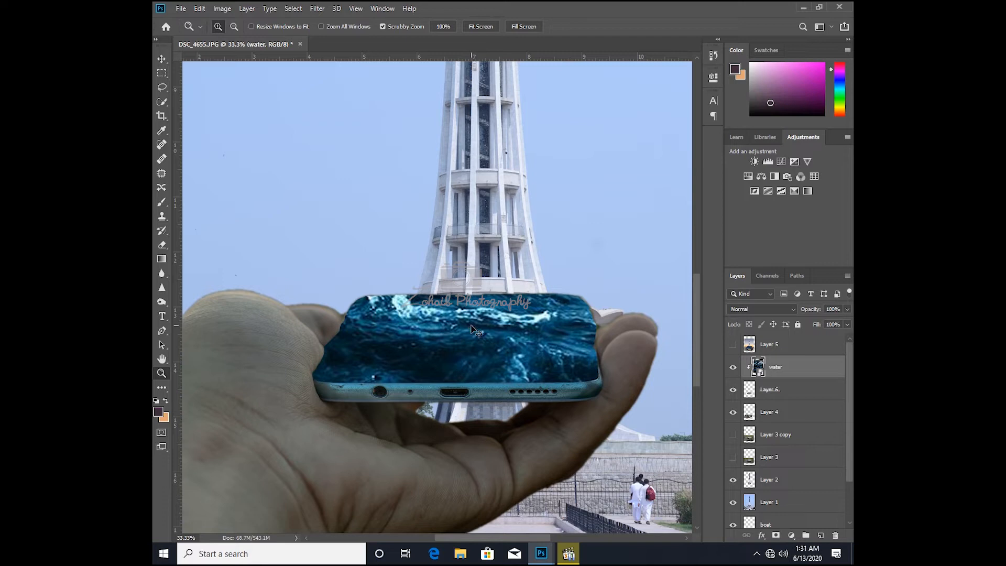
{"action": "key", "text": "ctrl+t"}
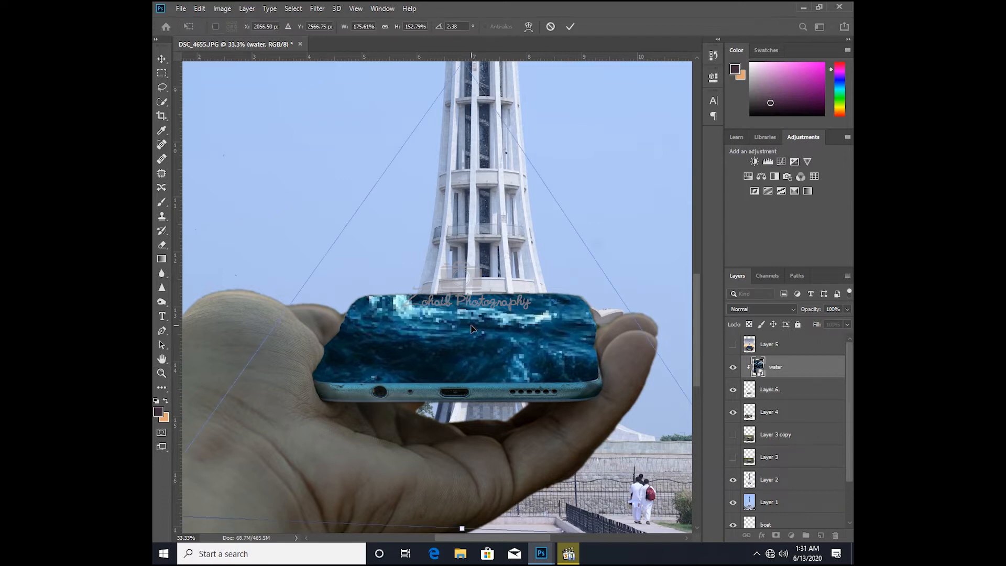
{"action": "key", "text": "Return"}
{"action": "left_click", "coordinate": [471, 326], "text": "alt"}
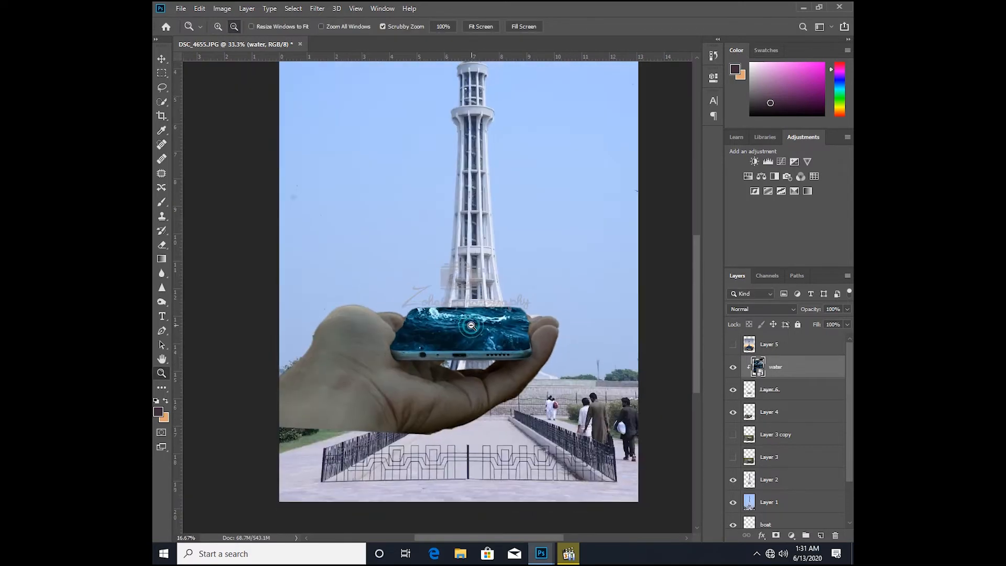
{"action": "left_click", "coordinate": [471, 326], "text": "alt"}
{"action": "key", "text": "ctrl+t"}
{"action": "left_click_drag", "start_coordinate": [554, 378], "coordinate": [467, 276]}
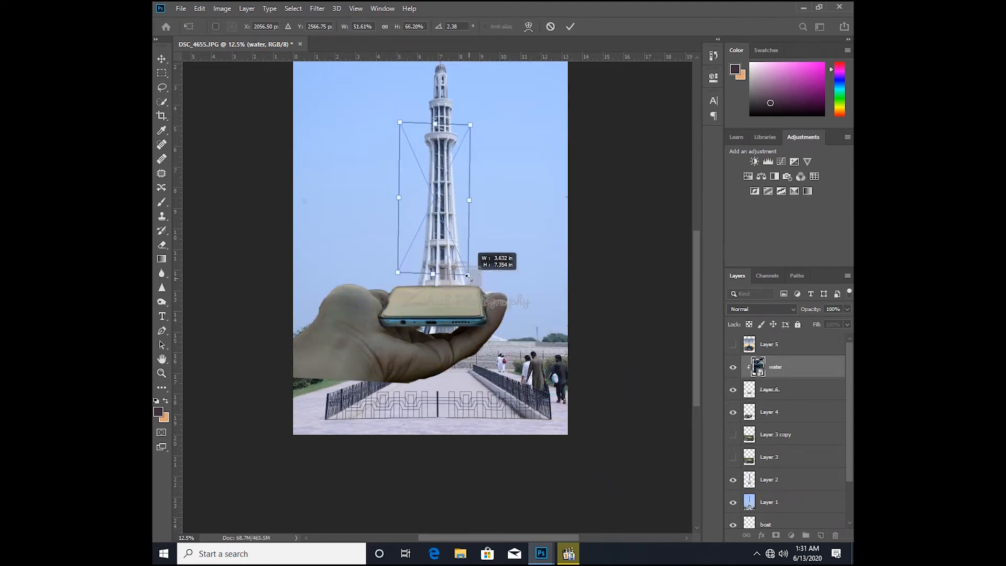
{"action": "key", "text": "Return"}
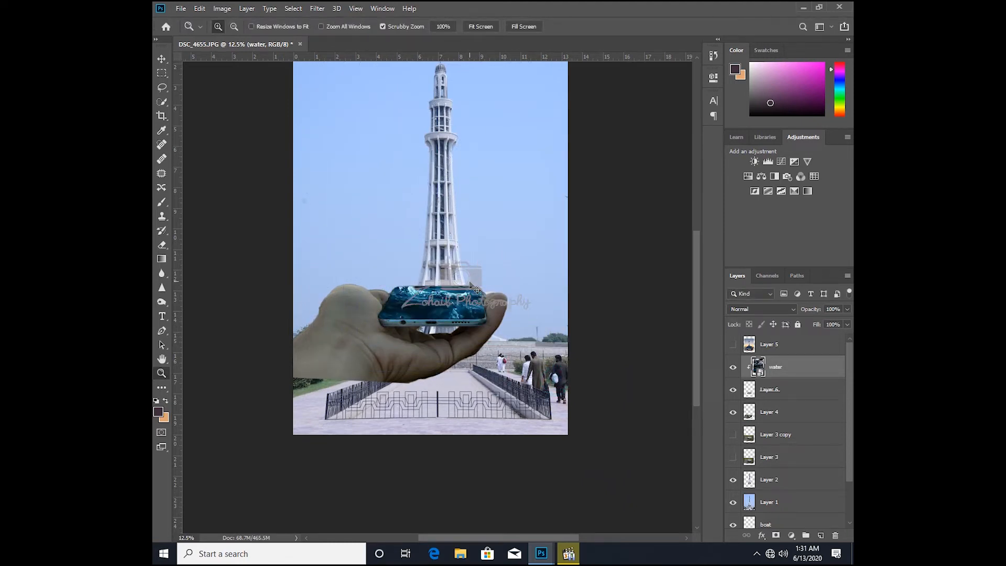
Step: Shrink the clipped water layer with Free Transform and position its sea area over the phone's screen
{"action": "key", "text": "ctrl+t"}
{"action": "left_click_drag", "start_coordinate": [554, 379], "coordinate": [440, 207]}
{"action": "left_click_drag", "start_coordinate": [393, 194], "coordinate": [446, 340]}
{"action": "key", "text": "Return"}
{"action": "key", "text": "z"}
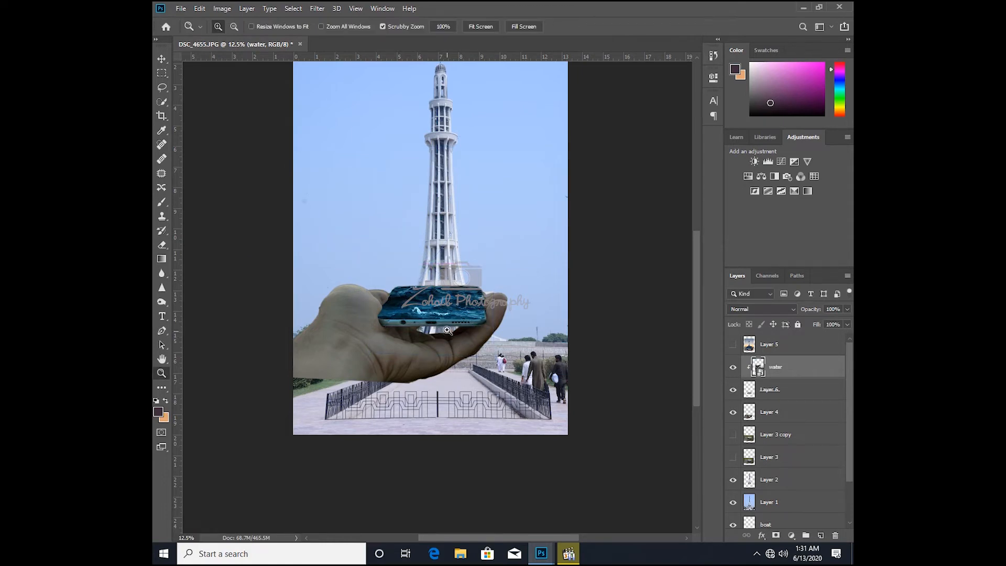
{"action": "left_click", "coordinate": [445, 325]}
{"action": "left_click", "coordinate": [446, 325]}
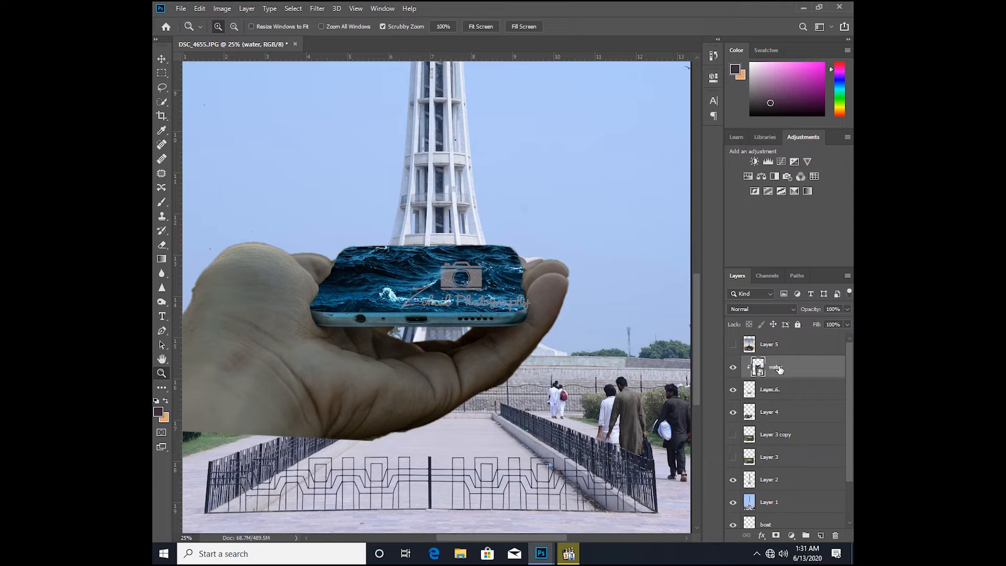
Step: Release the water layer's clipping mask and duplicate the layer
{"action": "right_click", "coordinate": [797, 365]}
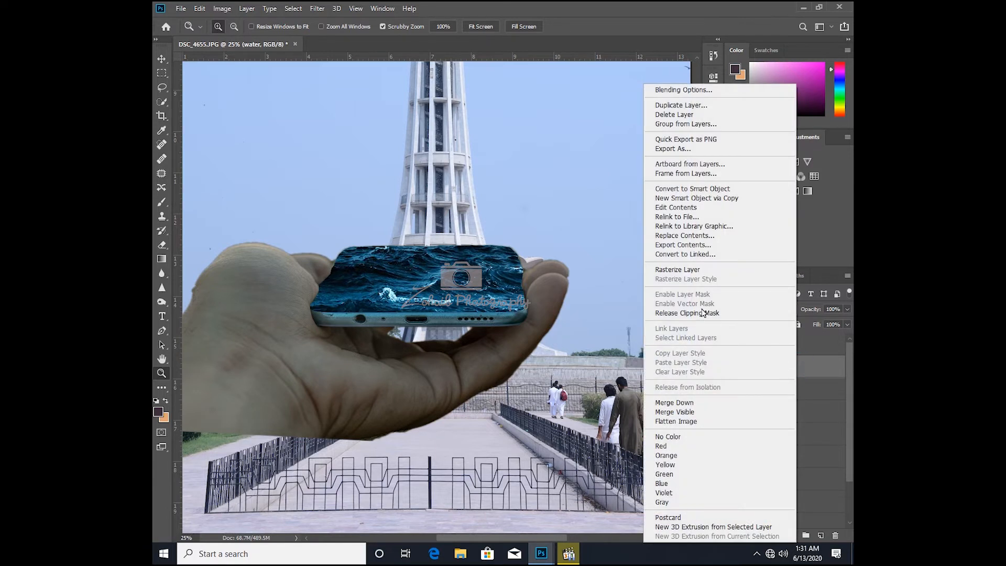
{"action": "left_click", "coordinate": [702, 313]}
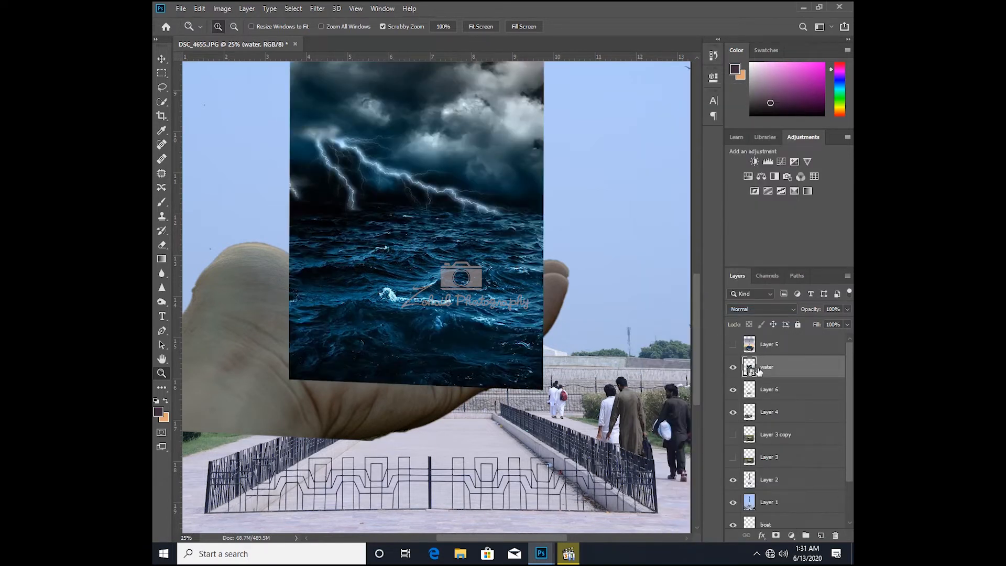
{"action": "key", "text": "ctrl+j"}
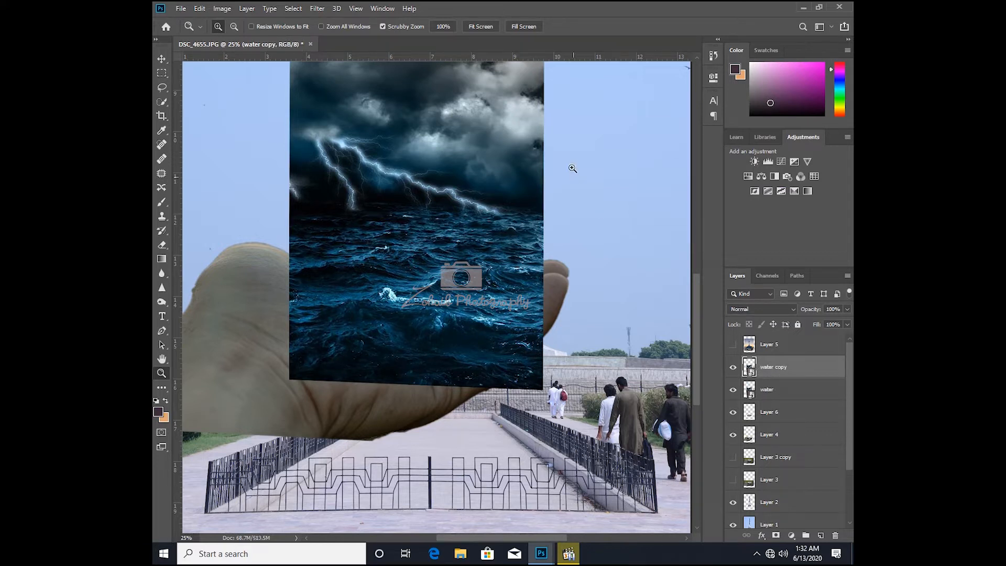
Step: Apply a Gaussian Blur with a radius of 7.6 pixels to the duplicated water layer
{"action": "left_click", "coordinate": [317, 8]}
{"action": "mouse_move", "coordinate": [331, 7]}
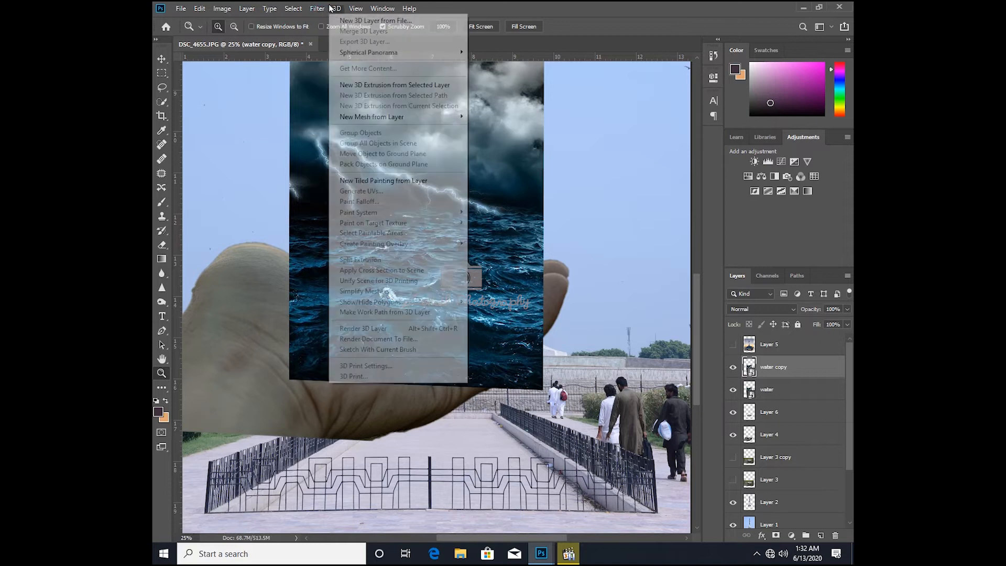
{"action": "mouse_move", "coordinate": [414, 134]}
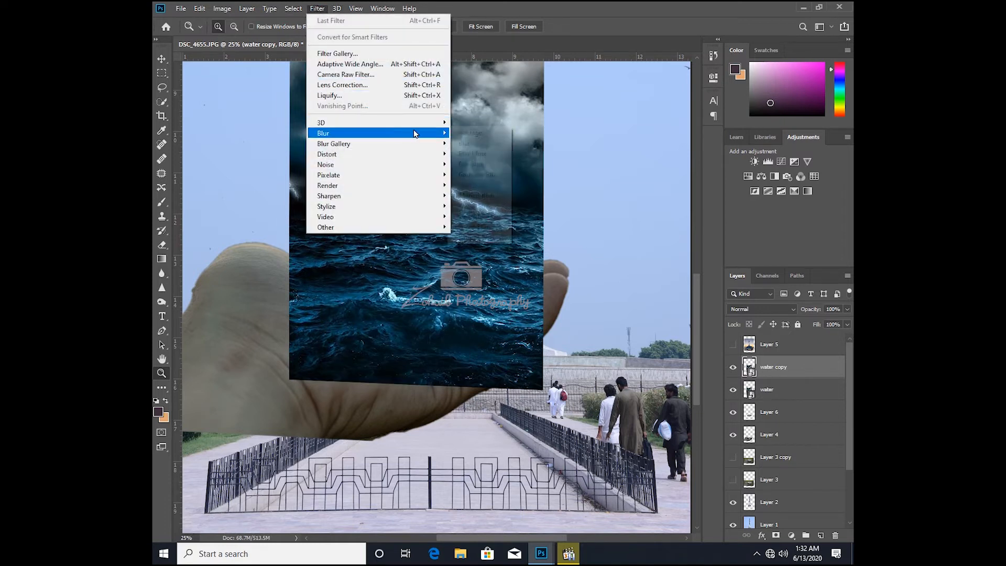
{"action": "left_click", "coordinate": [470, 174]}
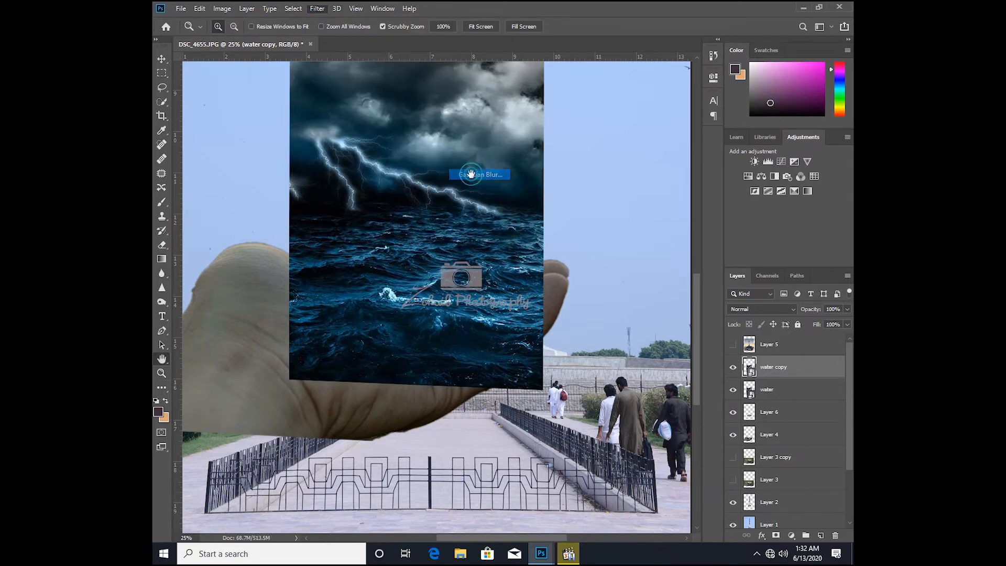
{"action": "left_click_drag", "start_coordinate": [482, 114], "coordinate": [571, 178]}
{"action": "left_click_drag", "start_coordinate": [520, 343], "coordinate": [541, 346]}
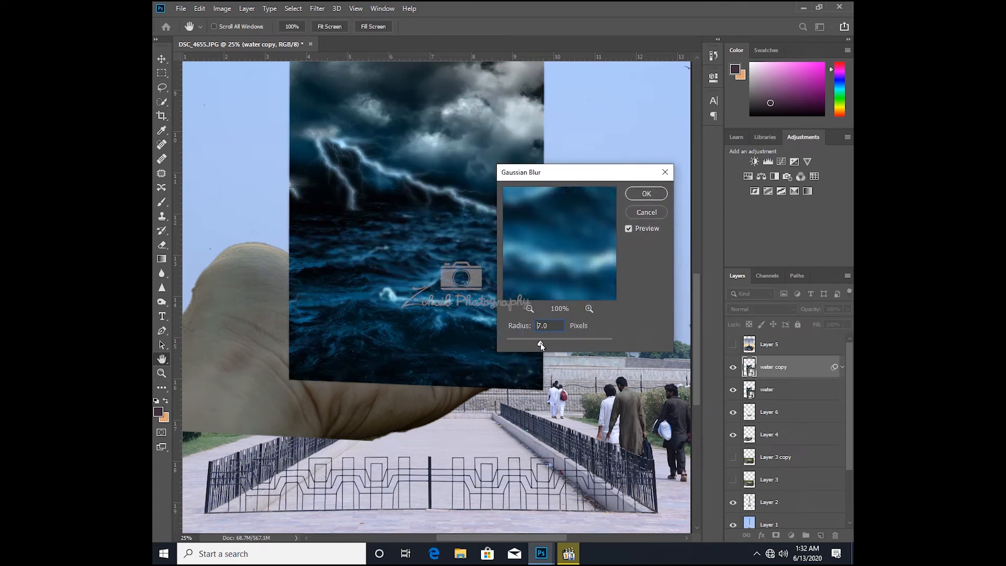
{"action": "left_click_drag", "start_coordinate": [541, 345], "coordinate": [543, 346]}
{"action": "left_click_drag", "start_coordinate": [539, 345], "coordinate": [543, 346]}
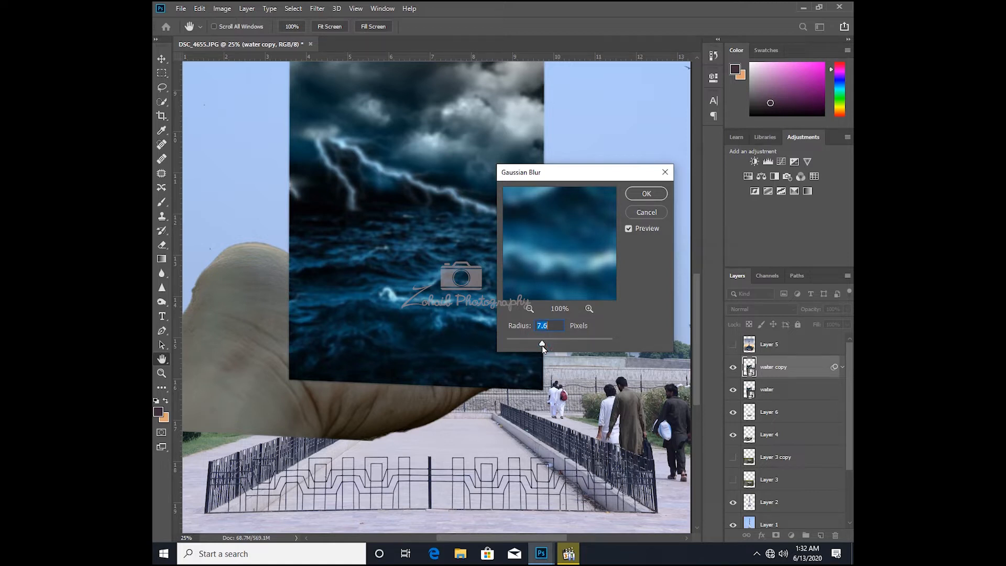
{"action": "left_click", "coordinate": [646, 194]}
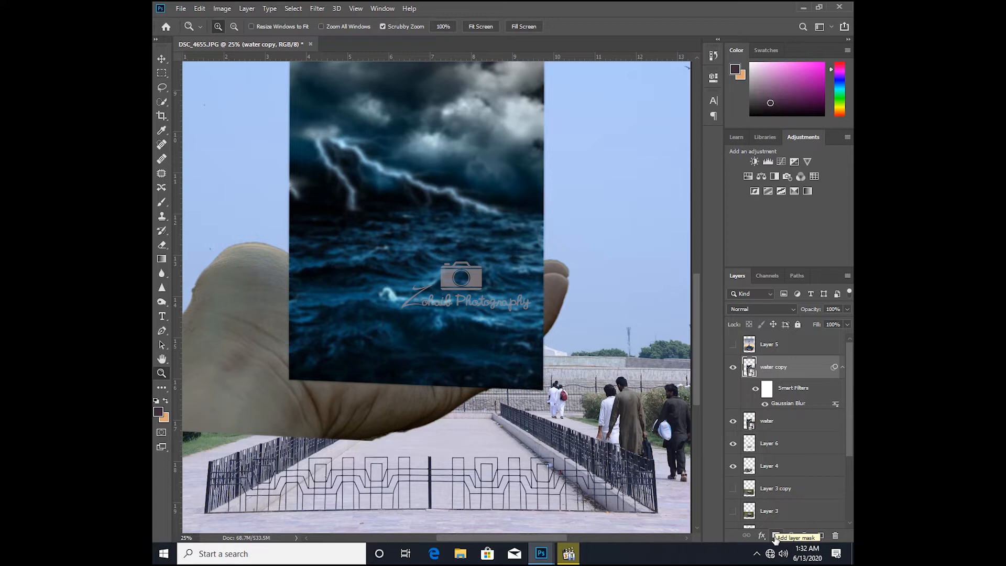
Step: Add a layer mask to the blurred water copy and invert it to black
{"action": "left_click", "coordinate": [775, 535]}
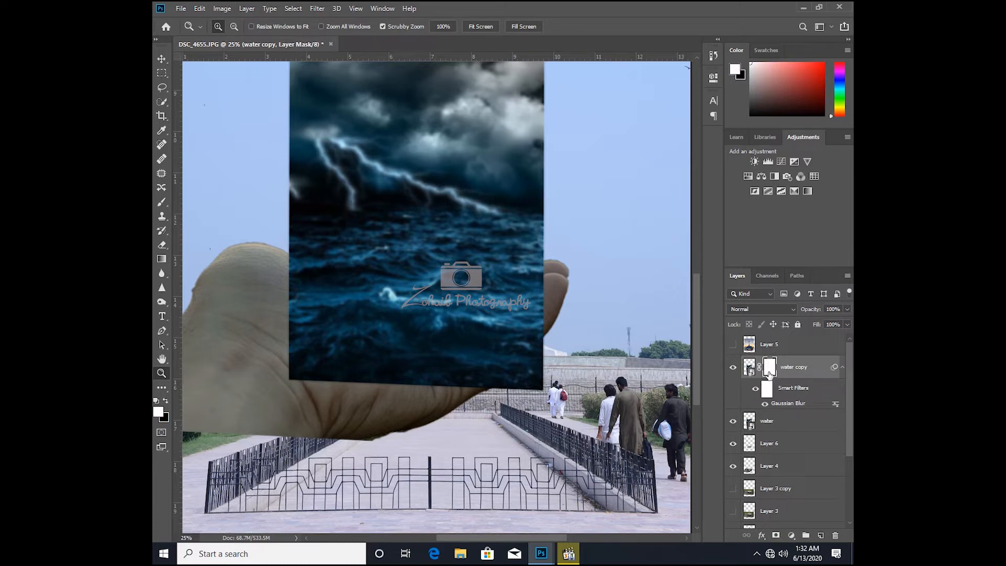
{"action": "left_click_drag", "start_coordinate": [767, 373], "coordinate": [769, 375]}
{"action": "key", "text": "ctrl+i"}
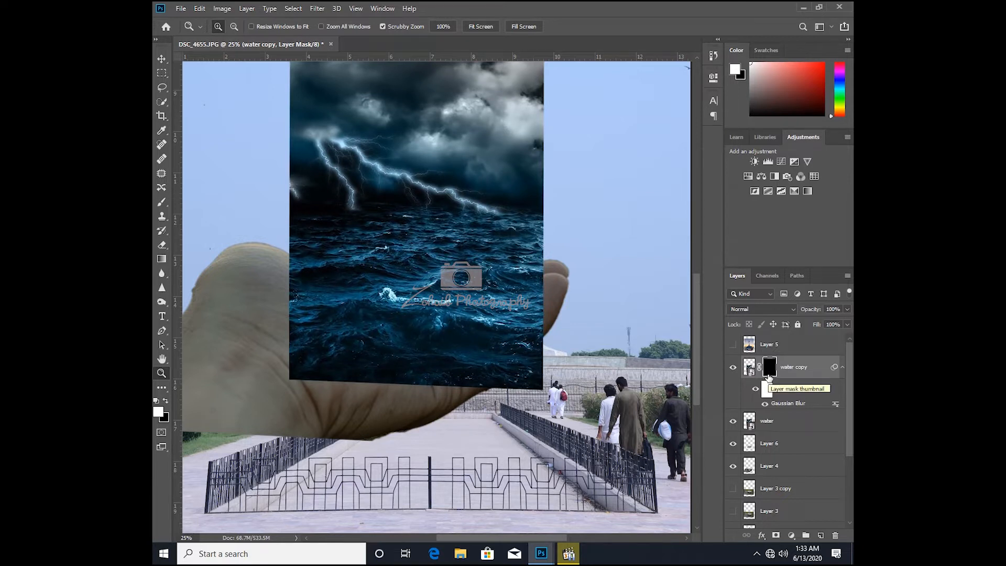
Step: Clip the water layer and its blurred copy to the phone screen layer with a clipping mask
{"action": "left_click", "coordinate": [784, 426]}
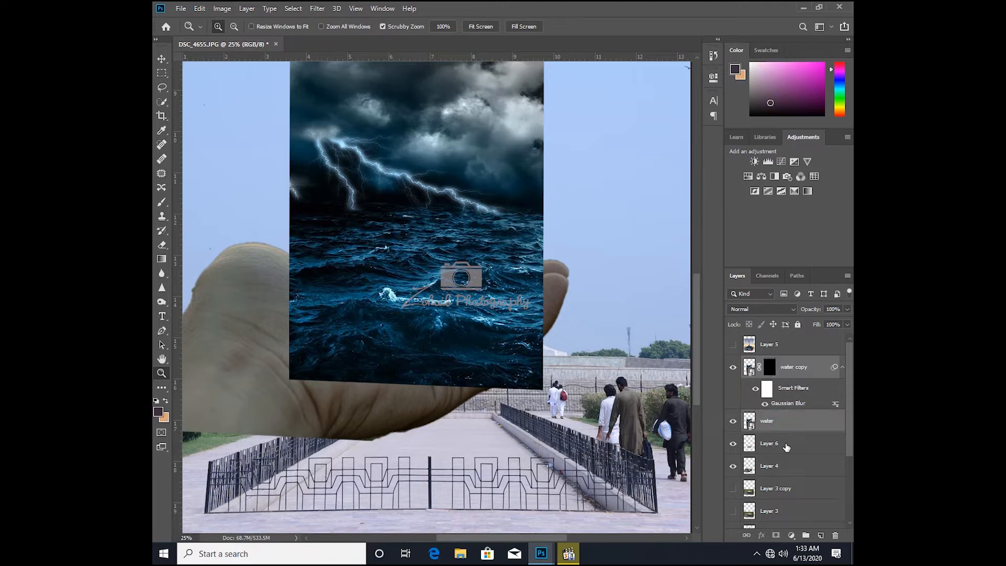
{"action": "right_click", "coordinate": [800, 424]}
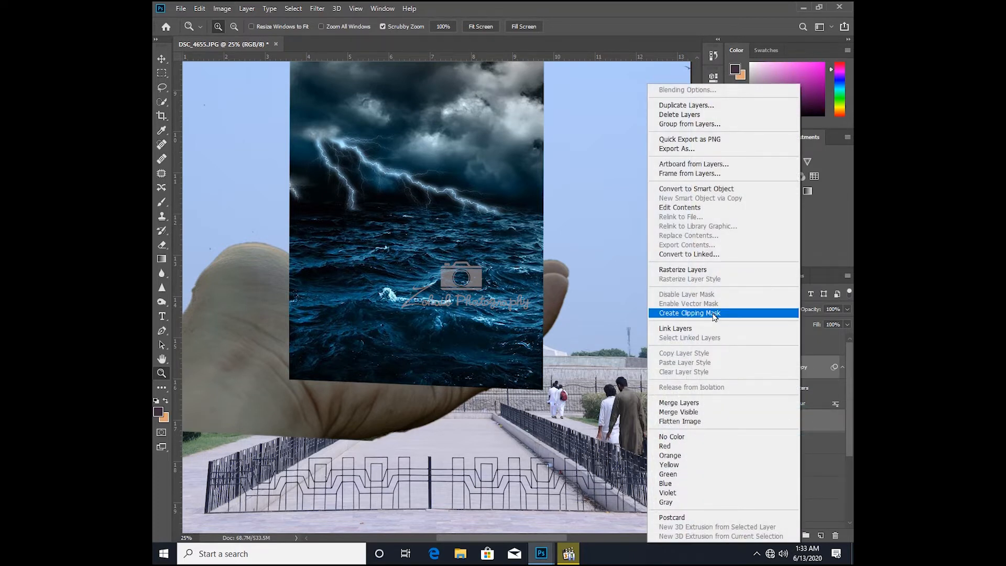
{"action": "left_click", "coordinate": [715, 312]}
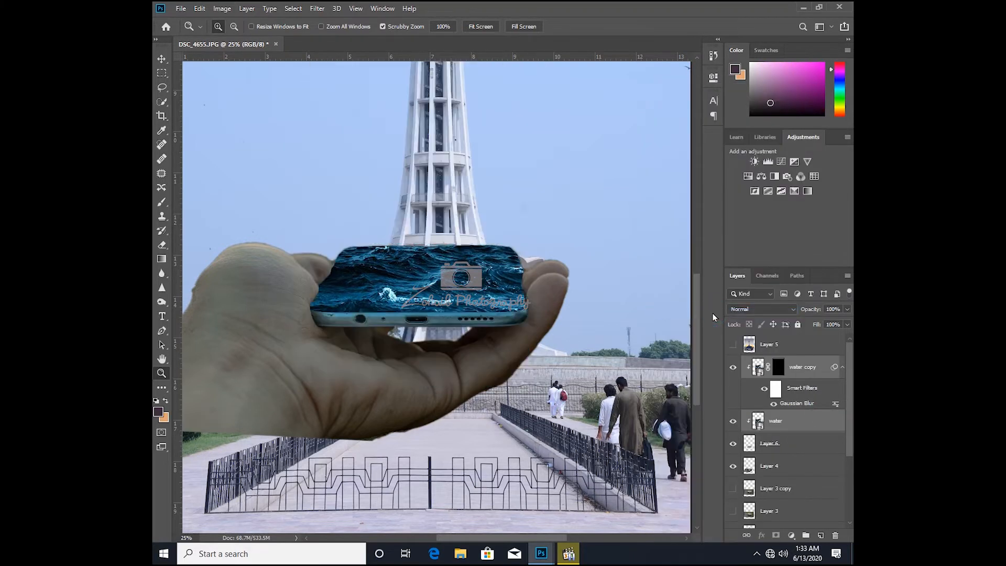
Step: Scale and reposition both clipped water layers together with Free Transform so the sea fills the phone's screen
{"action": "left_click", "coordinate": [160, 61]}
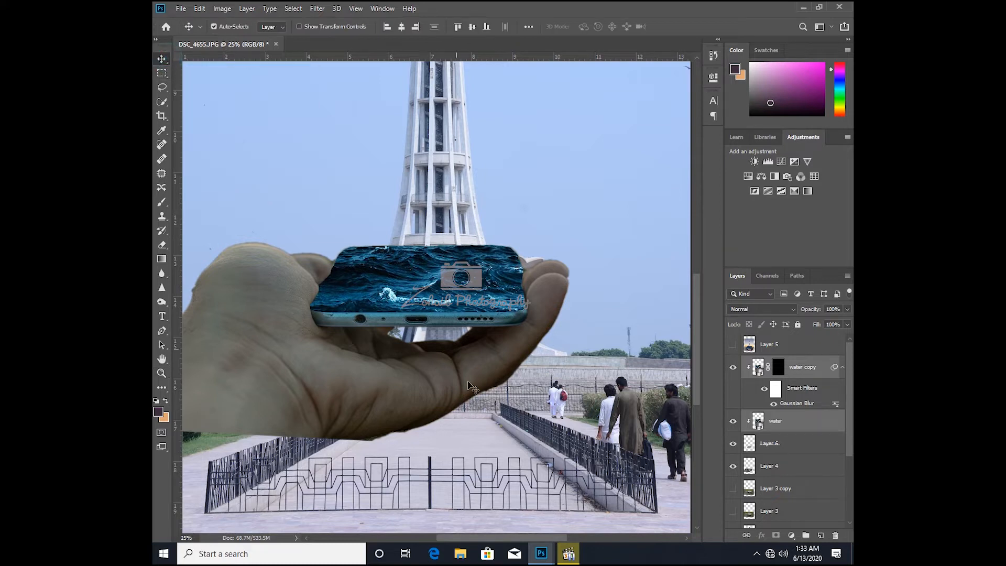
{"action": "key", "text": "ctrl+t"}
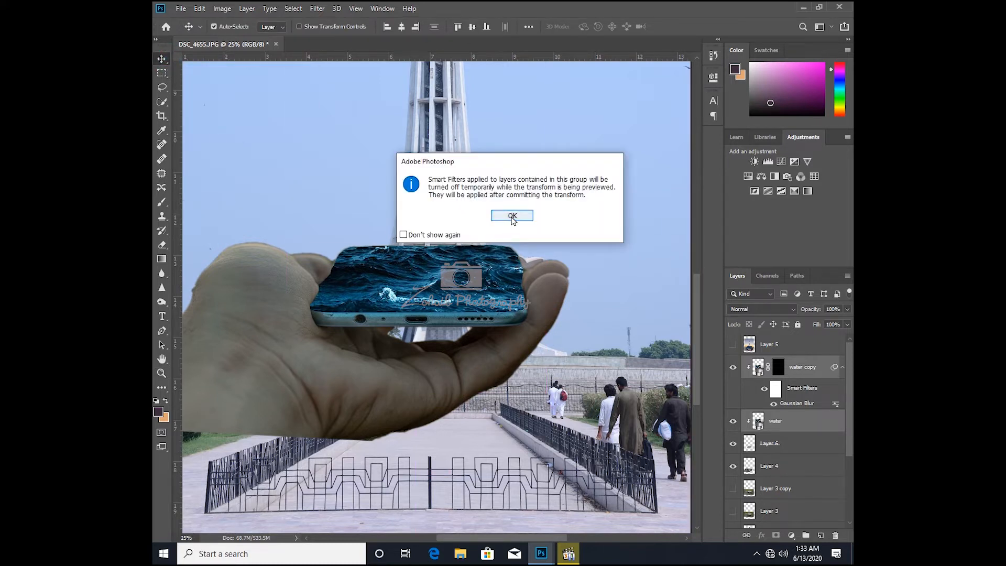
{"action": "left_click", "coordinate": [512, 215]}
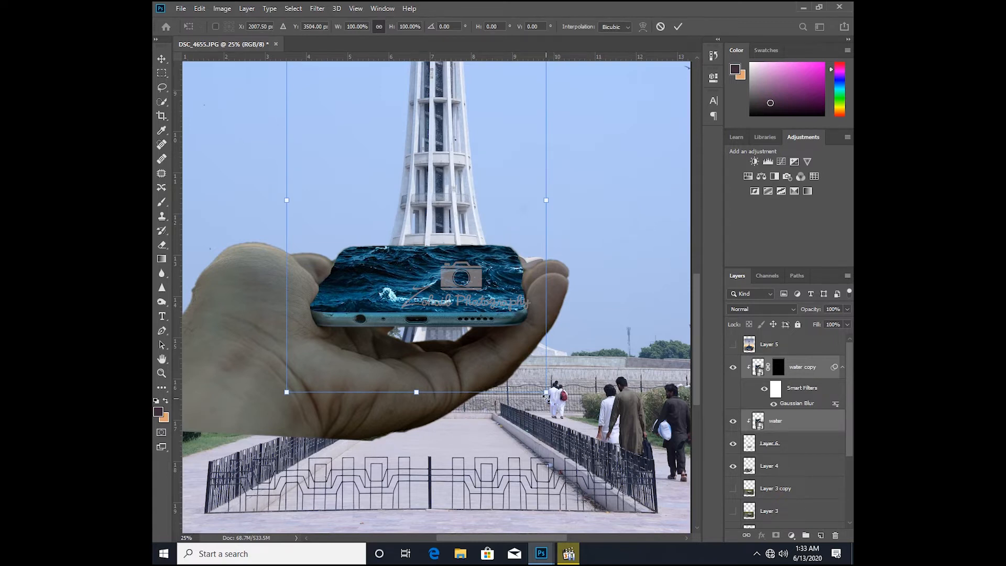
{"action": "left_click_drag", "start_coordinate": [546, 392], "coordinate": [516, 346]}
{"action": "mouse_move", "coordinate": [453, 313]}
{"action": "left_mouse_down"}
{"action": "mouse_move", "coordinate": [454, 340]}
{"action": "mouse_move", "coordinate": [450, 326]}
{"action": "left_mouse_up"}
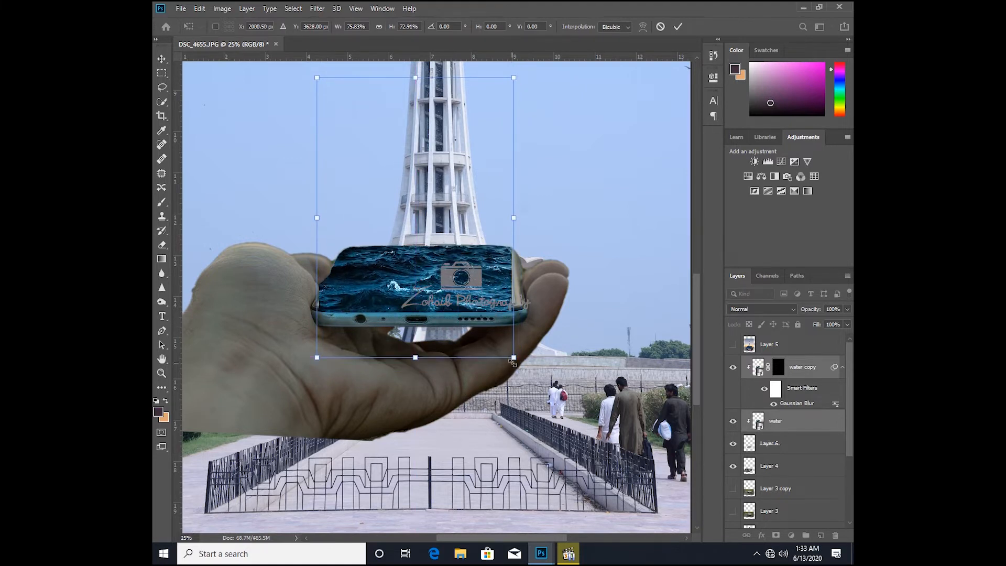
{"action": "left_click_drag", "start_coordinate": [514, 358], "coordinate": [549, 381]}
{"action": "left_click_drag", "start_coordinate": [489, 363], "coordinate": [488, 346]}
{"action": "left_click_drag", "start_coordinate": [316, 352], "coordinate": [311, 359]}
{"action": "left_click_drag", "start_coordinate": [526, 350], "coordinate": [489, 339]}
{"action": "key", "text": "Return"}
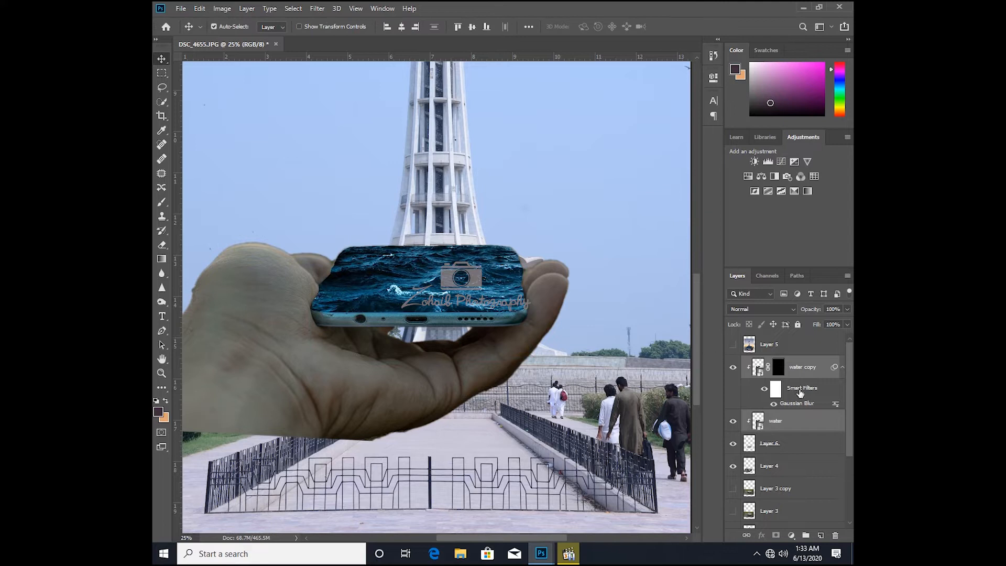
Step: Invert the blurred water copy's layer mask to white
{"action": "left_click", "coordinate": [818, 375]}
{"action": "left_click", "coordinate": [778, 369]}
{"action": "key", "text": "ctrl"}
{"action": "key", "text": "ctrl+i"}
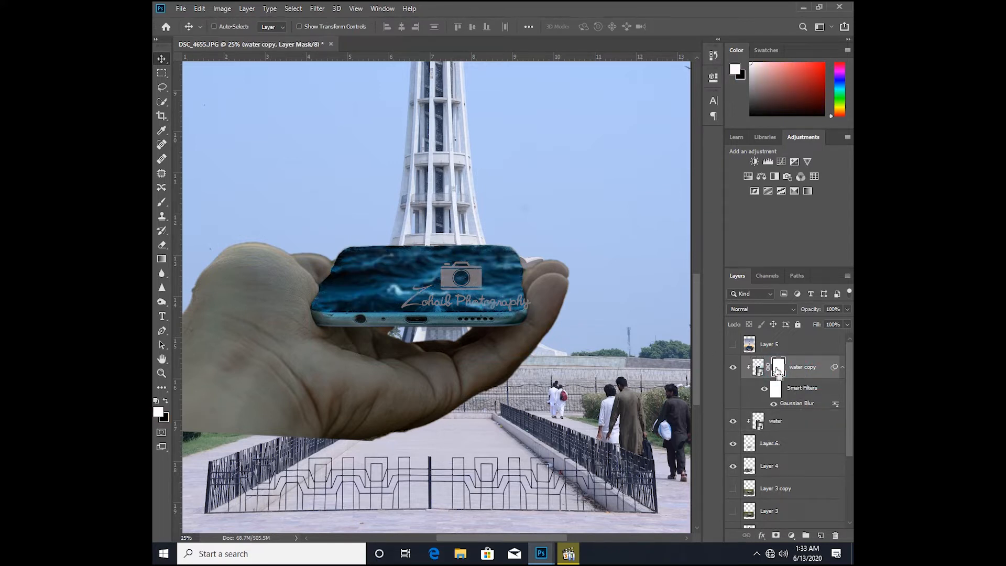
Step: Hide both water layers to examine the bare phone screen up close, and show them again
{"action": "left_click", "coordinate": [733, 367]}
{"action": "left_click", "coordinate": [733, 421]}
{"action": "key", "text": "z"}
{"action": "left_click", "coordinate": [439, 246]}
{"action": "left_click", "coordinate": [439, 245]}
{"action": "left_click", "coordinate": [439, 245]}
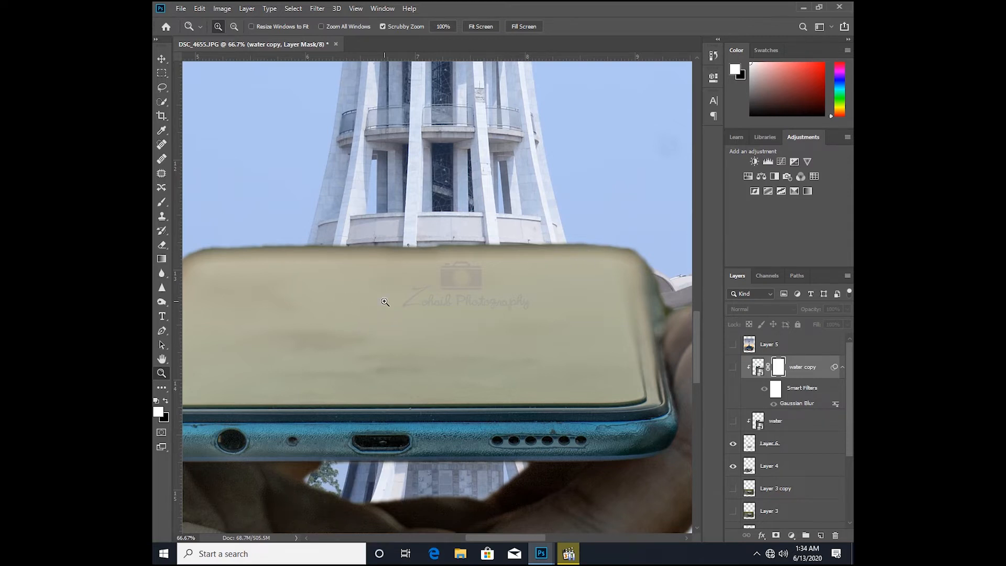
{"action": "left_click", "coordinate": [733, 368]}
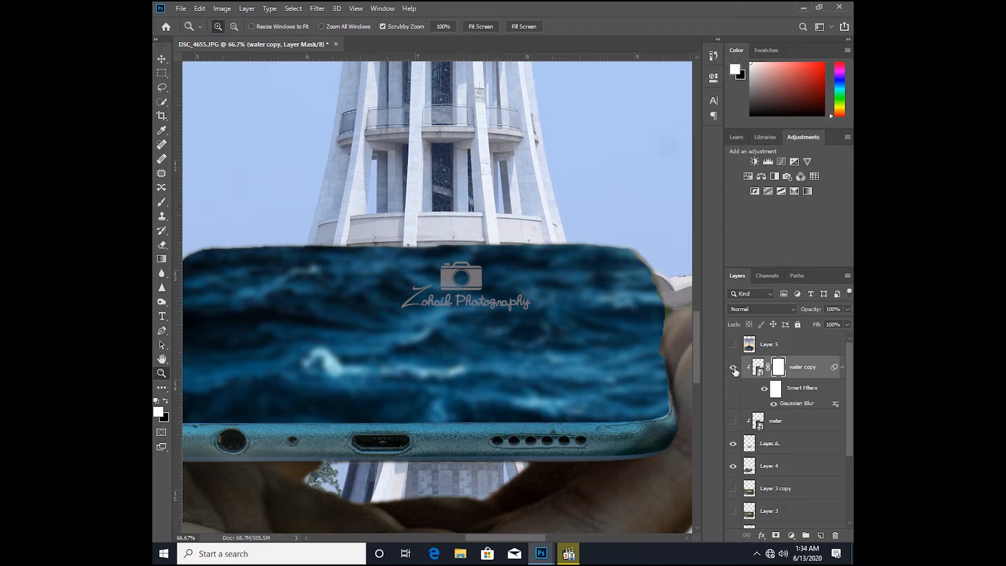
{"action": "left_click", "coordinate": [733, 422]}
Step: Draw short downward white-to-black linear gradients on the blurred water copy's mask to limit the blur to the screen's far edge
{"action": "left_click", "coordinate": [779, 368]}
{"action": "key", "text": "ctrl+i"}
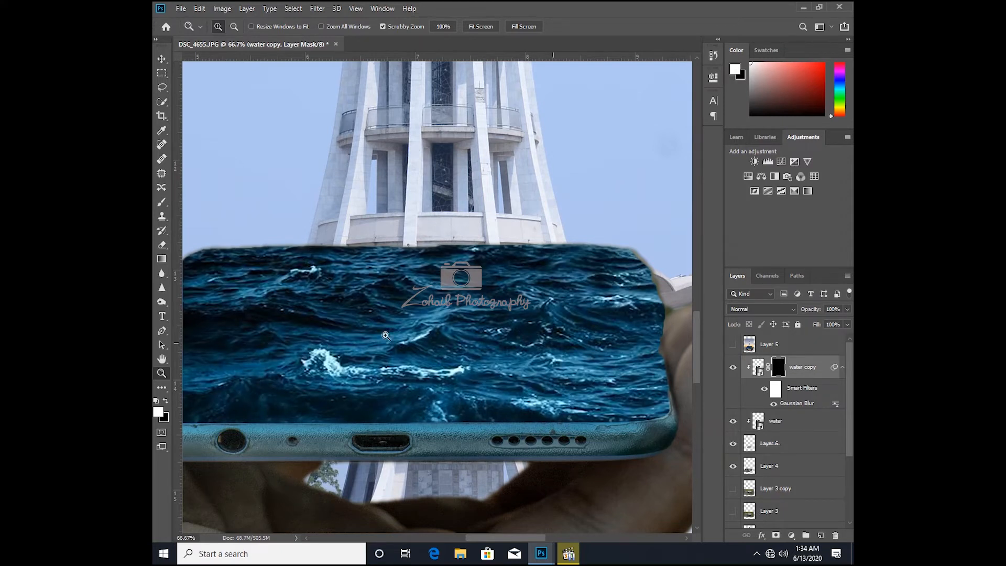
{"action": "left_click", "coordinate": [163, 259]}
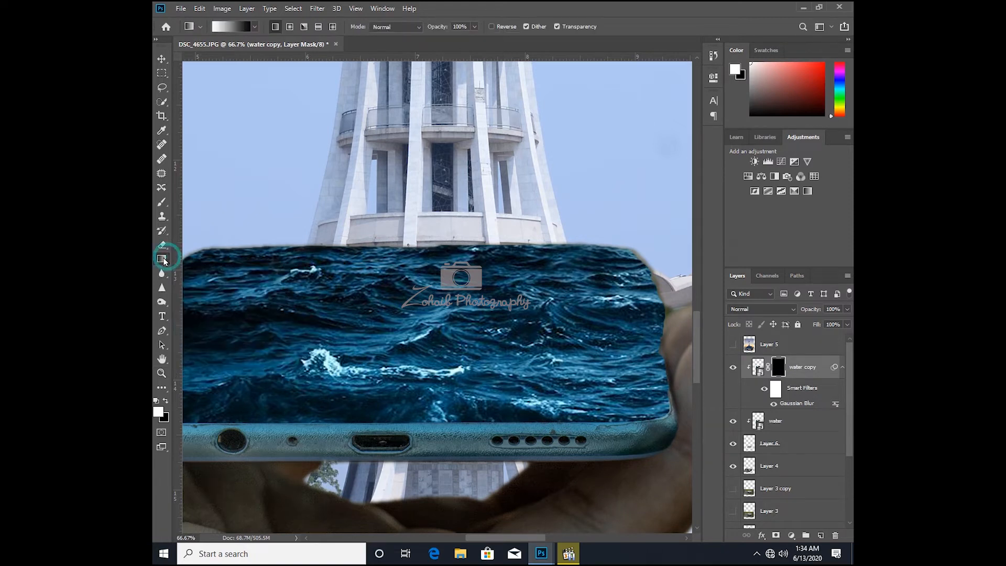
{"action": "key", "text": "ctrl+i"}
{"action": "left_click_drag", "start_coordinate": [442, 238], "coordinate": [441, 310]}
{"action": "left_click_drag", "start_coordinate": [430, 264], "coordinate": [428, 327]}
{"action": "left_click_drag", "start_coordinate": [425, 273], "coordinate": [423, 321]}
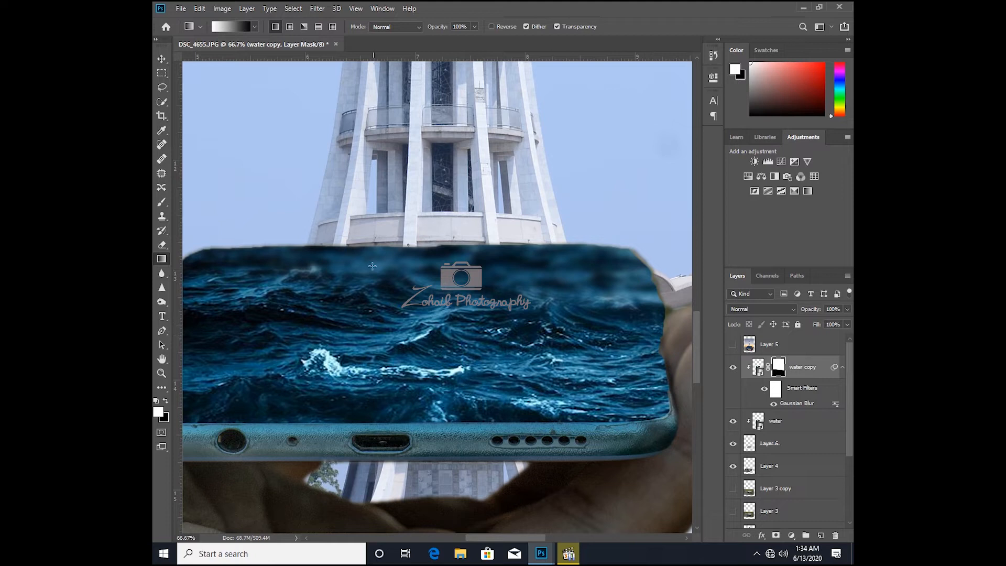
{"action": "left_click_drag", "start_coordinate": [369, 253], "coordinate": [373, 330]}
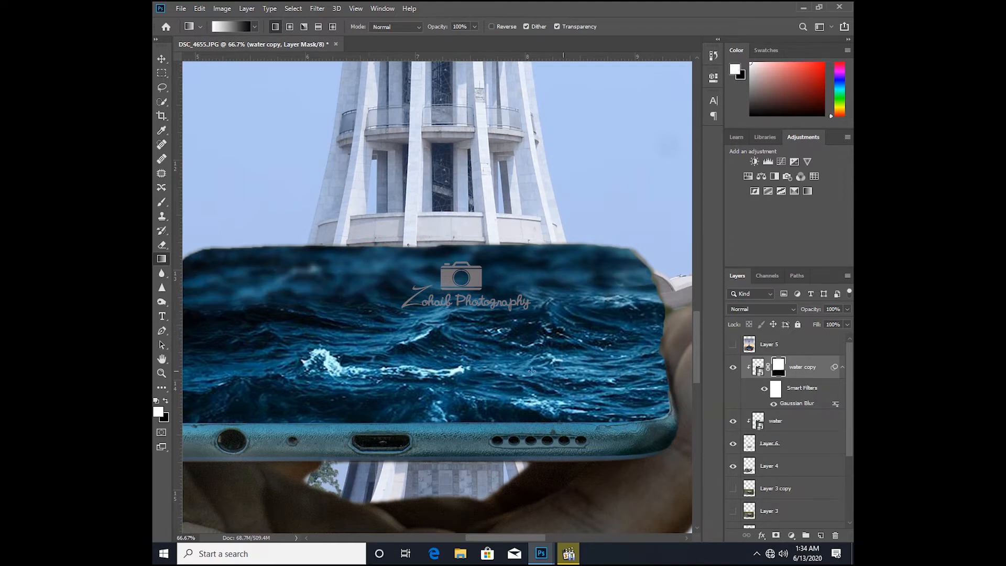
Step: Raise the cut-out tower layer, Layer 2, to the top of the layer stack above Layer 5
{"action": "key", "text": "z"}
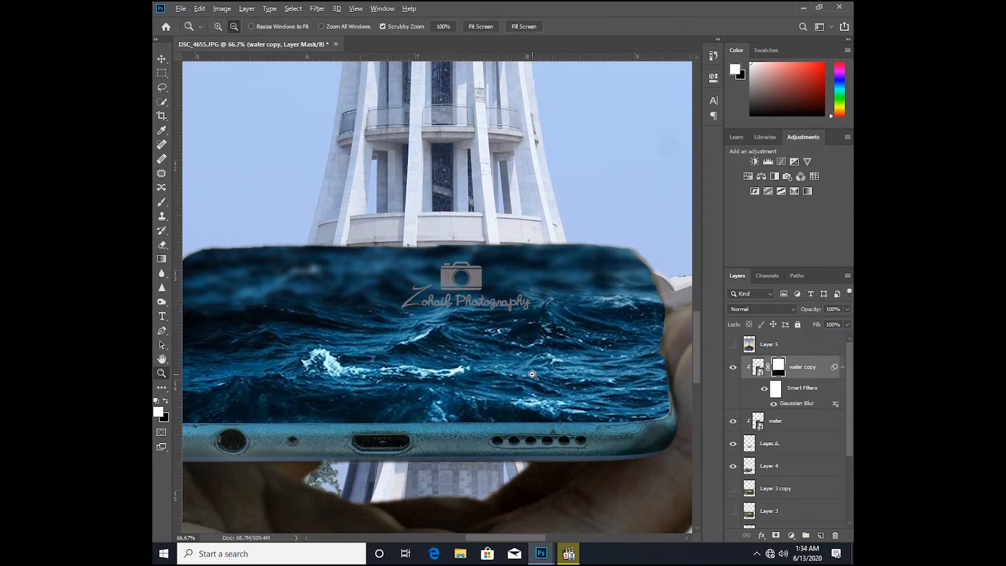
{"action": "left_click", "coordinate": [531, 374], "text": "alt"}
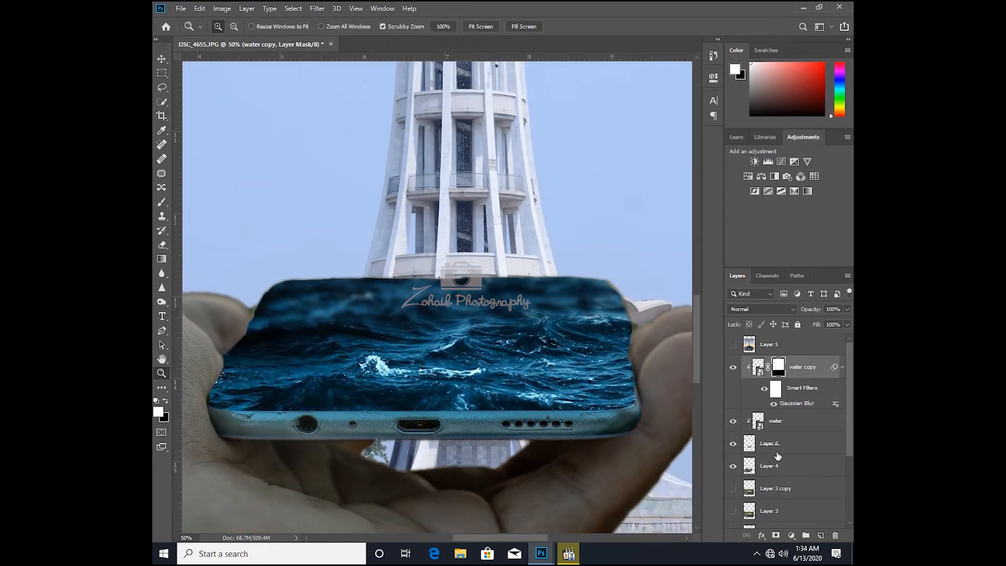
{"action": "scroll", "coordinate": [780, 487], "scroll_direction": "down", "scroll_amount": 1}
{"action": "scroll", "coordinate": [780, 488], "scroll_direction": "down", "scroll_amount": 2}
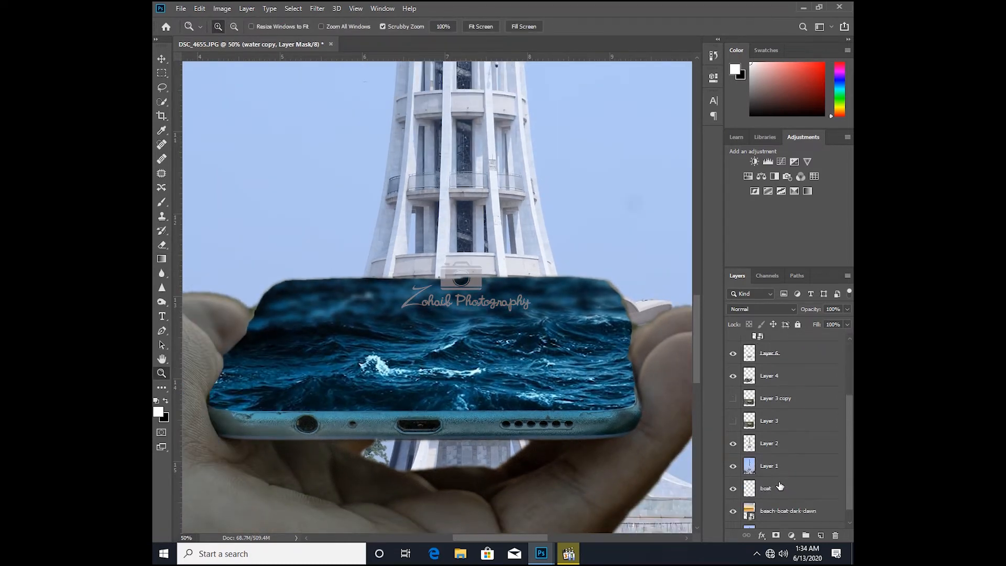
{"action": "left_click", "coordinate": [789, 467]}
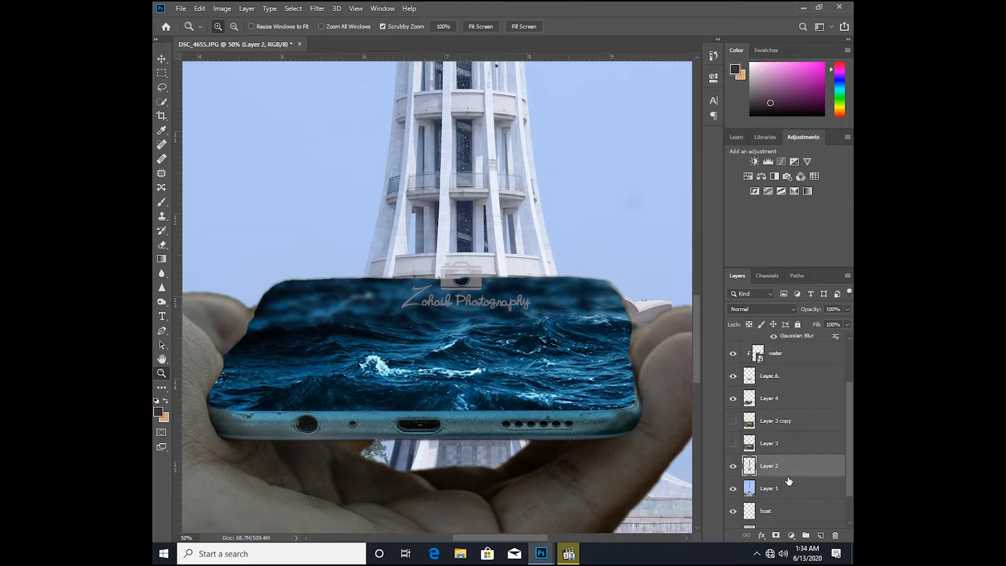
{"action": "key", "text": "ctrl+bracketright"}
{"action": "key", "text": "ctrl+bracketright"}
{"action": "key", "text": "ctrl+bracketright"}
{"action": "key", "text": "ctrl+bracketright"}
{"action": "key", "text": "ctrl+bracketright"}
{"action": "key", "text": "ctrl+bracketright"}
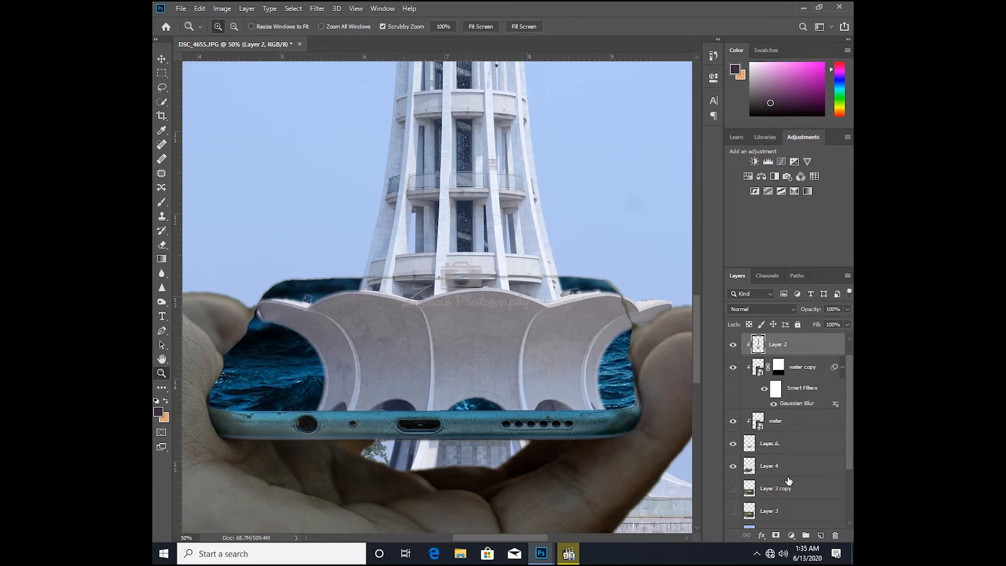
{"action": "key", "text": "ctrl+bracketright"}
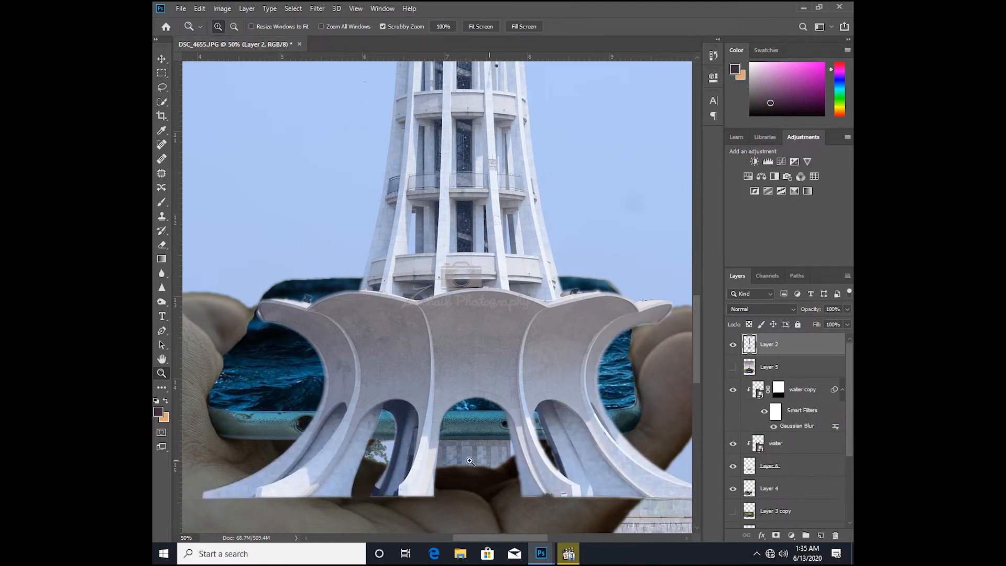
Step: Shrink the cut-out tower to 36.66% with Free Transform and stand it on the water at the phone's far side
{"action": "left_click", "coordinate": [453, 414], "text": "alt"}
{"action": "left_click", "coordinate": [452, 414], "text": "alt"}
{"action": "left_click", "coordinate": [453, 414], "text": "alt"}
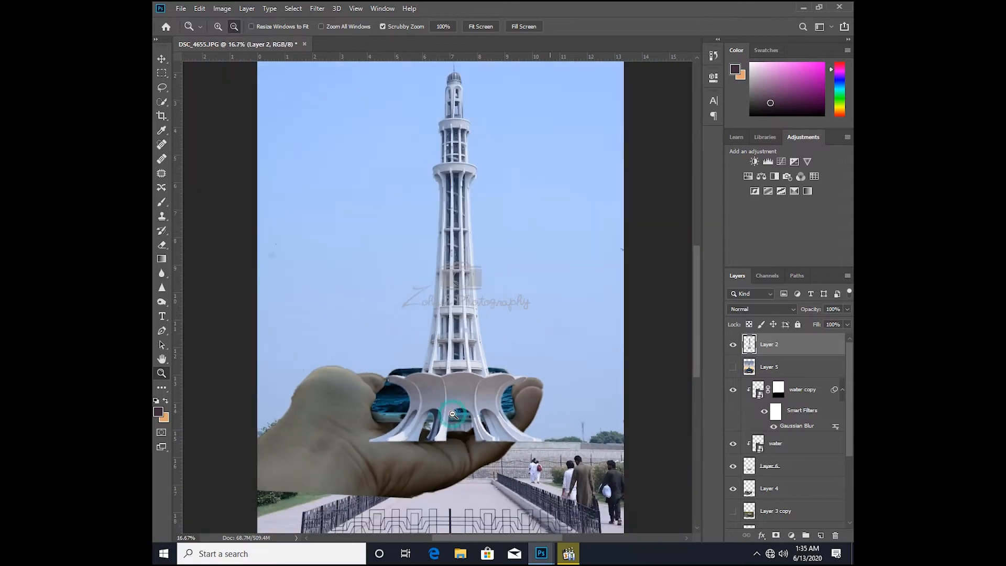
{"action": "left_click", "coordinate": [161, 57]}
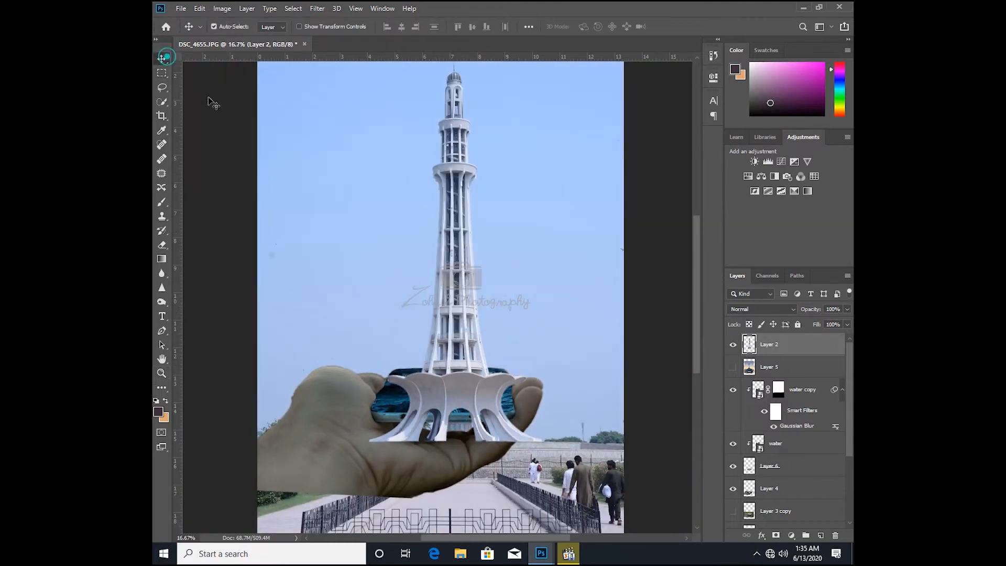
{"action": "mouse_move", "coordinate": [461, 249]}
{"action": "left_mouse_down"}
{"action": "mouse_move", "coordinate": [452, 222]}
{"action": "mouse_move", "coordinate": [453, 234]}
{"action": "left_mouse_up"}
{"action": "key", "text": "ctrl+t"}
{"action": "left_click_drag", "start_coordinate": [526, 425], "coordinate": [417, 182]}
{"action": "left_click_drag", "start_coordinate": [381, 151], "coordinate": [439, 351]}
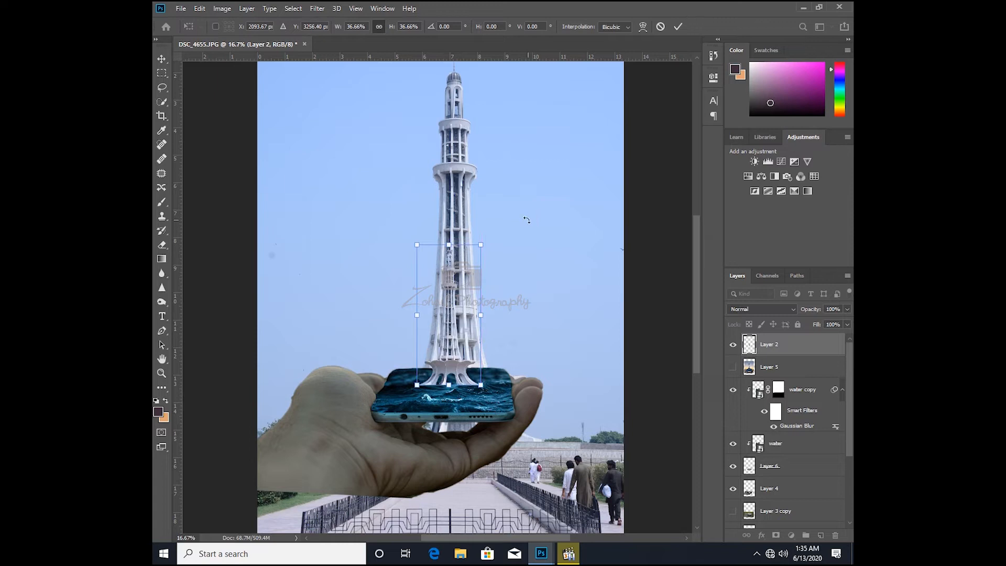
{"action": "left_click_drag", "start_coordinate": [524, 224], "coordinate": [524, 224]}
{"action": "key", "text": "Return"}
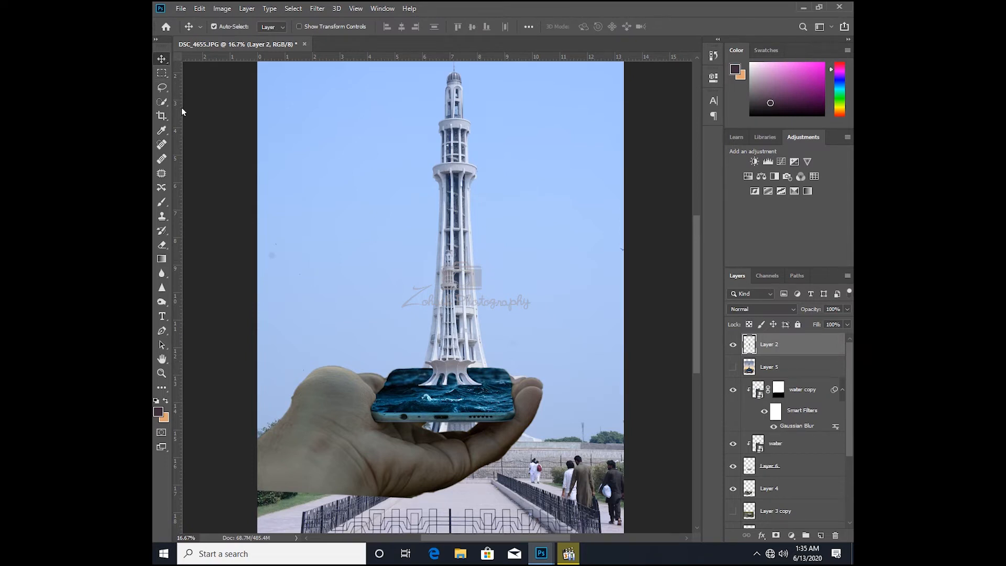
Step: Place a vertical guide through the small tower's centre and hide Layer 1 and the Background layer
{"action": "left_click_drag", "start_coordinate": [182, 110], "coordinate": [446, 160]}
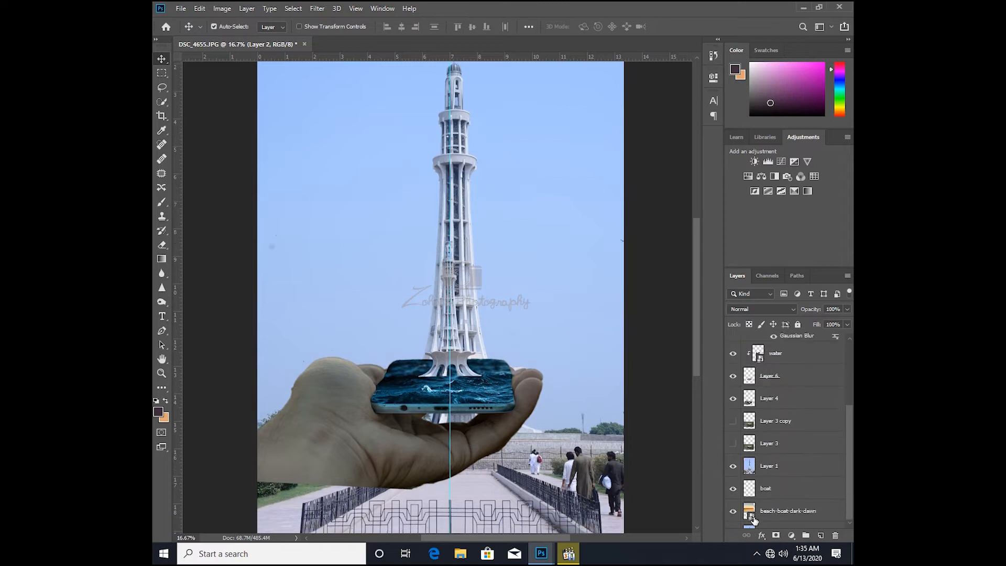
{"action": "scroll", "coordinate": [786, 445], "scroll_direction": "down", "scroll_amount": 3}
{"action": "left_click", "coordinate": [733, 517]}
{"action": "left_click", "coordinate": [733, 449]}
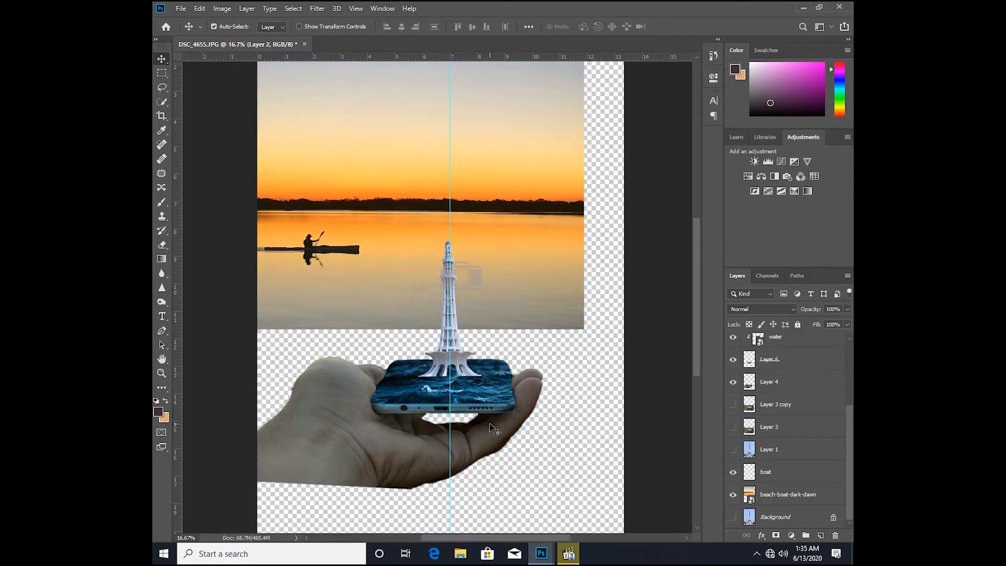
Step: Rotate the small tower by 0.69° to straighten it and nudge it right to centre it on the guide
{"action": "key", "text": "z"}
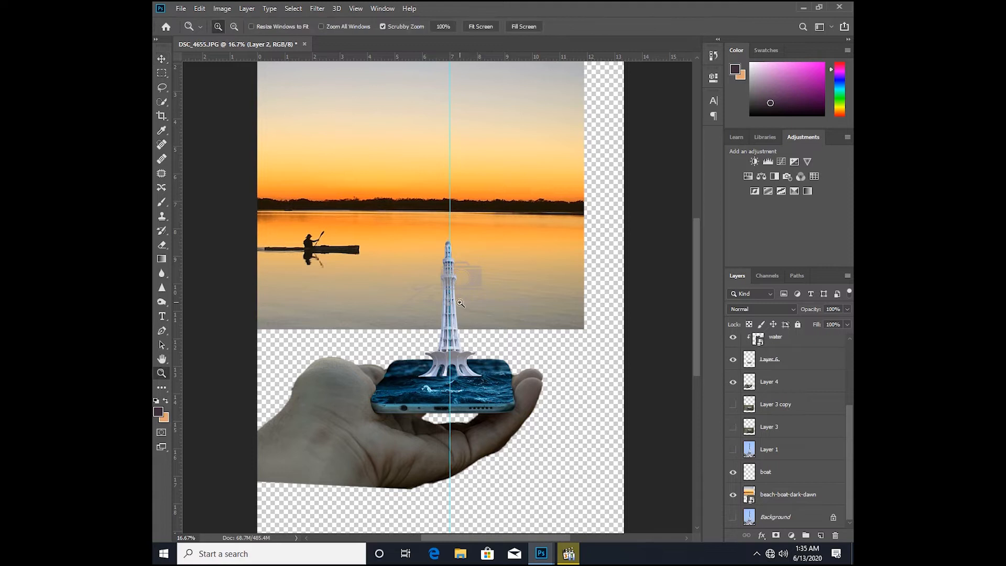
{"action": "left_click", "coordinate": [461, 324]}
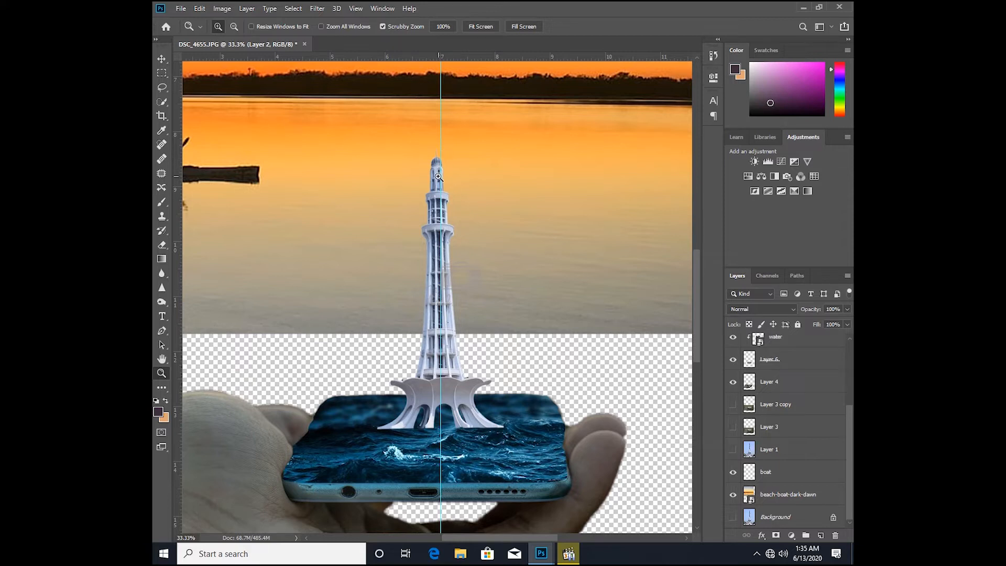
{"action": "scroll", "coordinate": [796, 377], "scroll_direction": "up", "scroll_amount": 4}
{"action": "scroll", "coordinate": [797, 375], "scroll_direction": "up", "scroll_amount": 1}
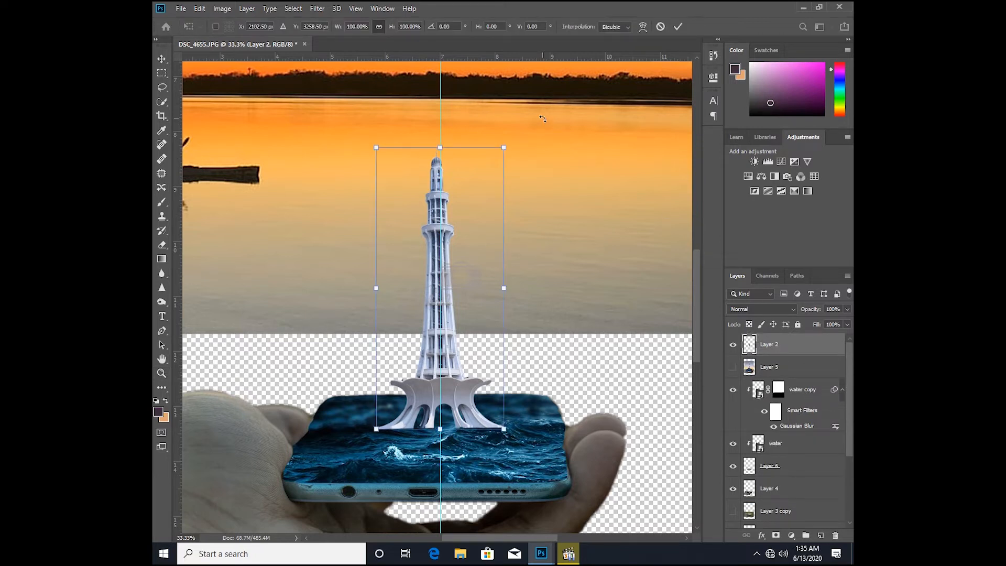
{"action": "left_click_drag", "start_coordinate": [542, 119], "coordinate": [544, 121]}
{"action": "key", "text": "Return"}
{"action": "key", "text": "z"}
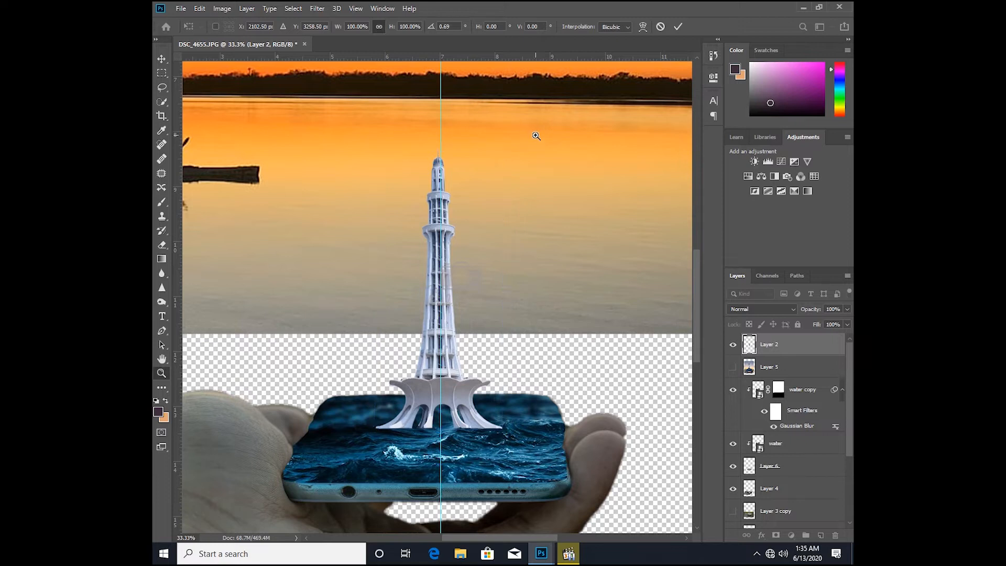
{"action": "left_click", "coordinate": [162, 59]}
{"action": "key", "text": "Right"}
{"action": "key", "text": "Right"}
{"action": "key", "text": "Right"}
{"action": "key", "text": "Right"}
{"action": "key", "text": "Right"}
{"action": "key", "text": "Right"}
{"action": "key", "text": "Right"}
{"action": "key", "text": "Right"}
{"action": "key", "text": "Right"}
{"action": "key", "text": "Right"}
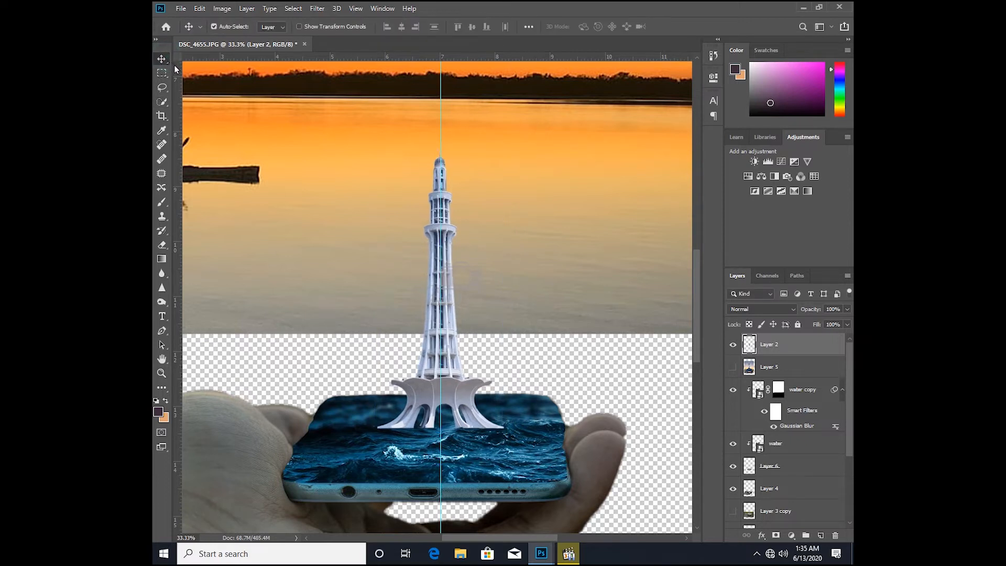
Step: Add a layer mask to the tower and fade its base into the water with a white-to-black linear gradient
{"action": "left_click", "coordinate": [776, 535]}
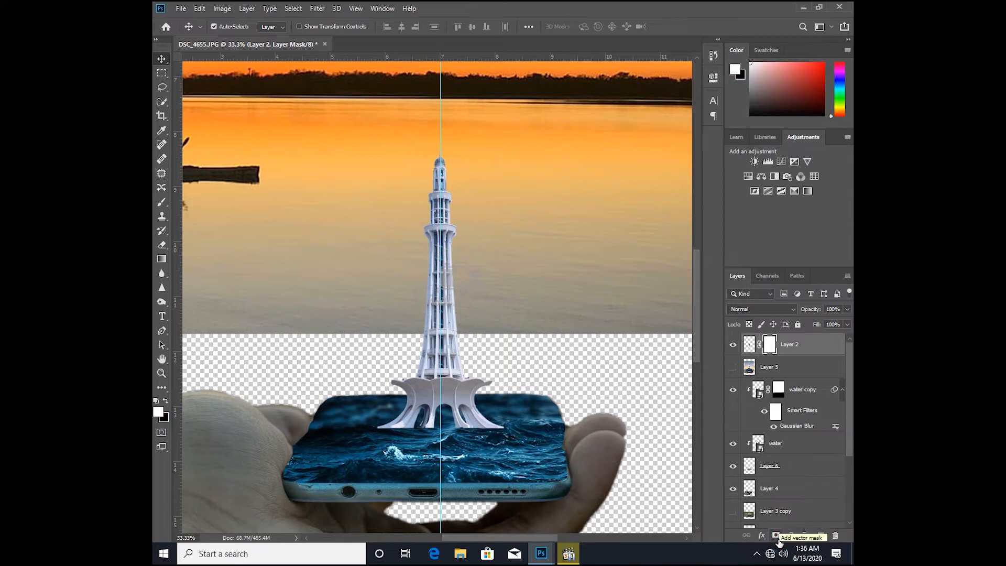
{"action": "left_click", "coordinate": [161, 259]}
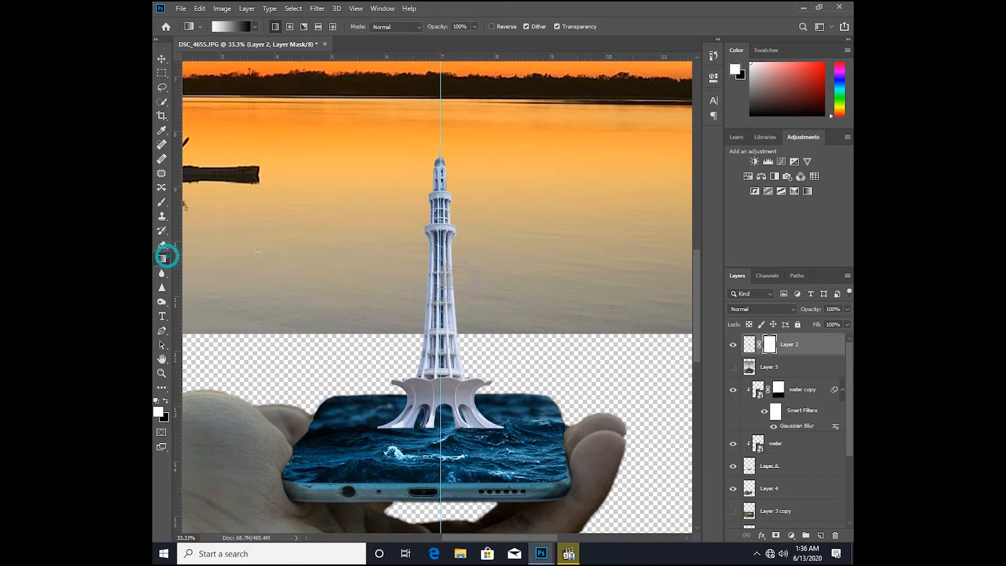
{"action": "left_click_drag", "start_coordinate": [500, 330], "coordinate": [442, 426]}
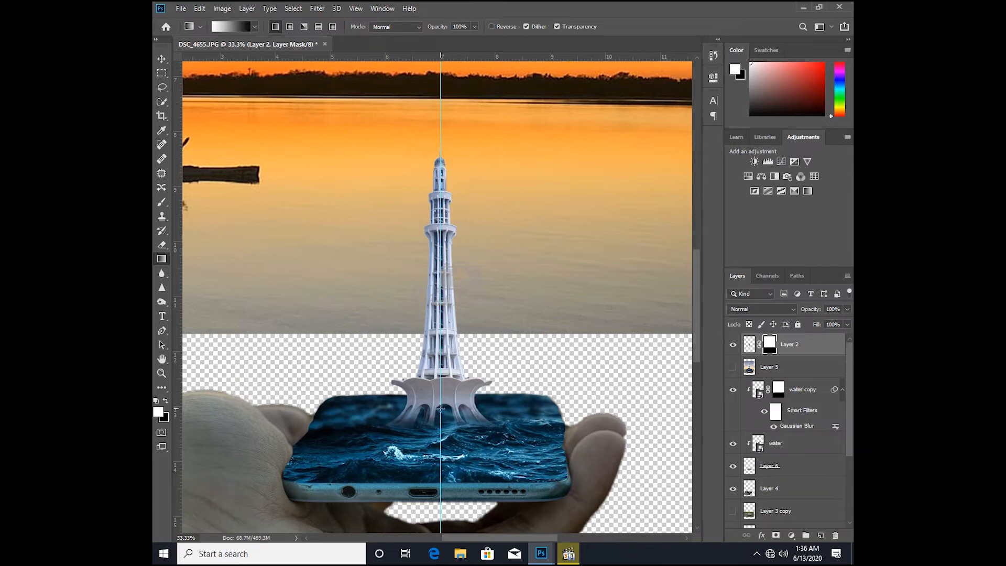
Step: Redraw the white-to-black linear gradient on the tower's layer mask to refine where its base fades into the water
{"action": "mouse_move", "coordinate": [453, 439]}
{"action": "left_mouse_down"}
{"action": "mouse_move", "coordinate": [460, 416]}
{"action": "mouse_move", "coordinate": [465, 432]}
{"action": "mouse_move", "coordinate": [463, 412]}
{"action": "mouse_move", "coordinate": [458, 420]}
{"action": "left_mouse_up"}
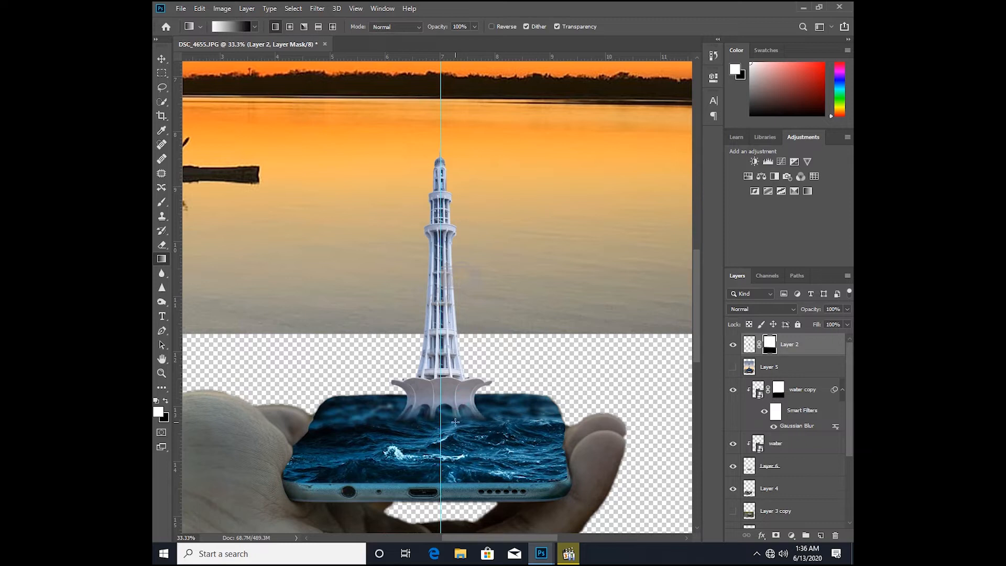
{"action": "mouse_move", "coordinate": [457, 431]}
{"action": "left_mouse_down"}
{"action": "mouse_move", "coordinate": [451, 415]}
{"action": "mouse_move", "coordinate": [449, 430]}
{"action": "left_mouse_up"}
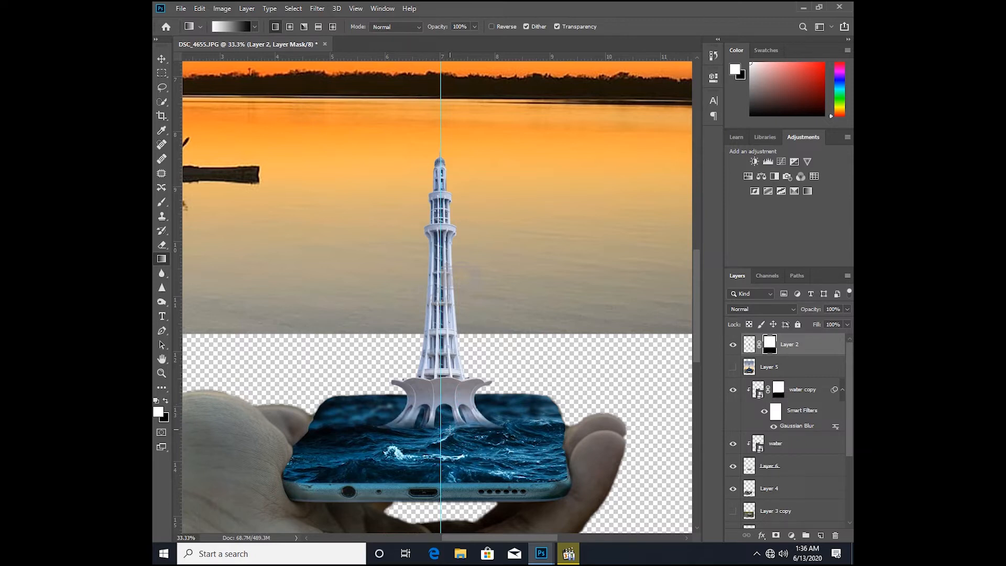
Step: Switch from the mask to the tower's own pixels on Layer 2 and enlarge the Eraser brush to 175 px
{"action": "left_click", "coordinate": [162, 245]}
{"action": "left_click", "coordinate": [746, 347]}
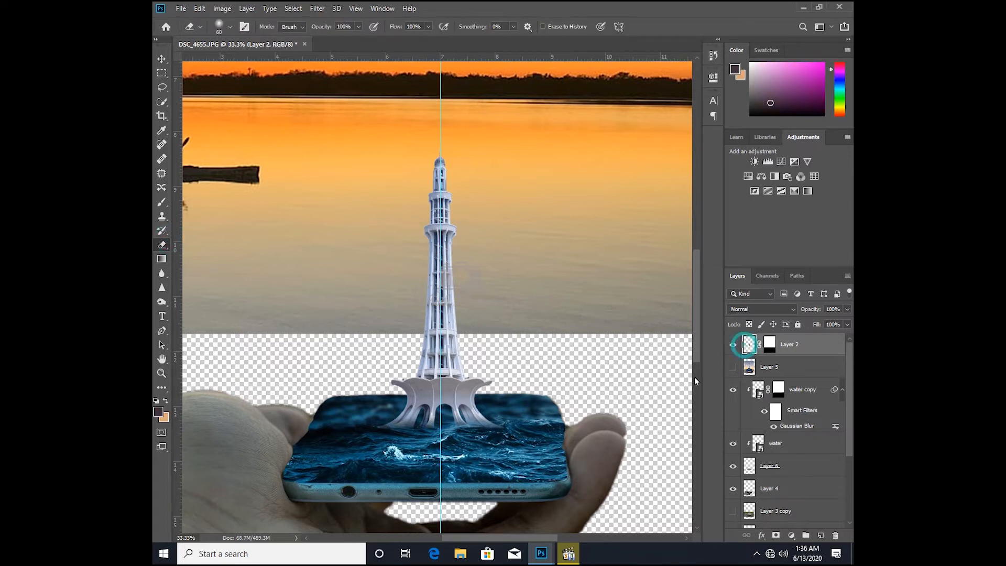
{"action": "key", "text": "bracketright"}
{"action": "key", "text": "bracketright"}
{"action": "key", "text": "bracketright"}
{"action": "key", "text": "bracketright"}
{"action": "key", "text": "bracketright"}
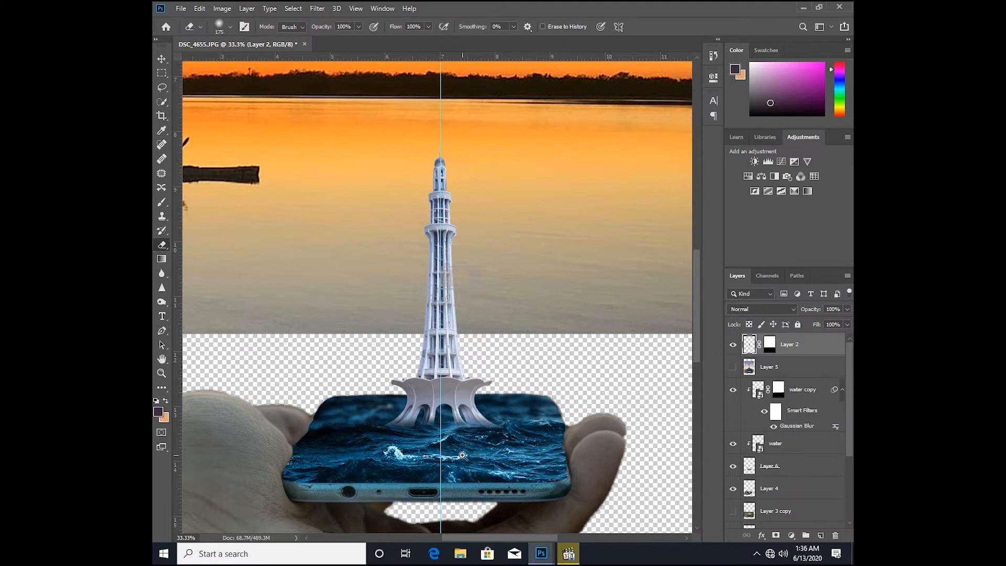
Step: Lower the sunset background behind the hand and enlarge it to 161.56% with Free Transform, positioned to fill the whole canvas
{"action": "key", "text": "z"}
{"action": "left_click", "coordinate": [442, 420], "text": "alt"}
{"action": "left_click", "coordinate": [441, 420], "text": "alt"}
{"action": "left_click", "coordinate": [442, 420], "text": "alt"}
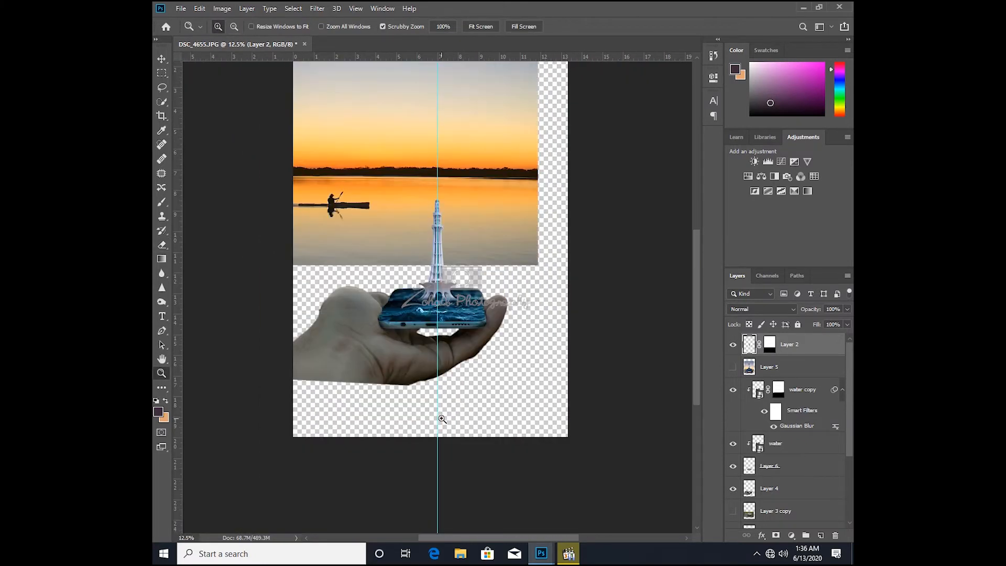
{"action": "left_click", "coordinate": [442, 419]}
{"action": "left_click", "coordinate": [442, 418], "text": "alt"}
{"action": "left_click", "coordinate": [441, 417]}
{"action": "left_click", "coordinate": [443, 410]}
{"action": "left_click", "coordinate": [443, 410], "text": "alt"}
{"action": "left_click", "coordinate": [443, 410], "text": "alt"}
{"action": "left_click", "coordinate": [443, 410], "text": "alt"}
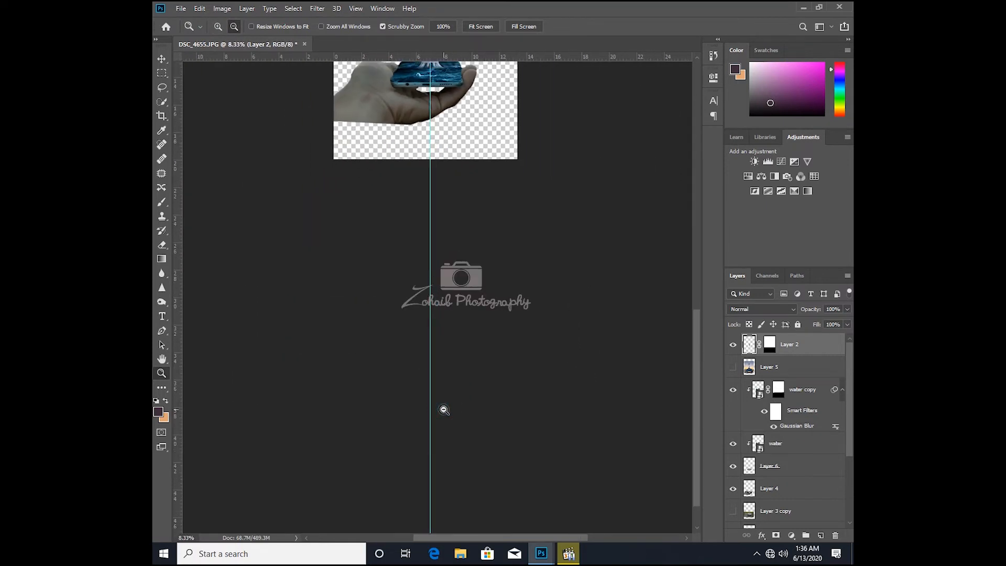
{"action": "left_click", "coordinate": [443, 410], "text": "alt"}
{"action": "left_click", "coordinate": [458, 372]}
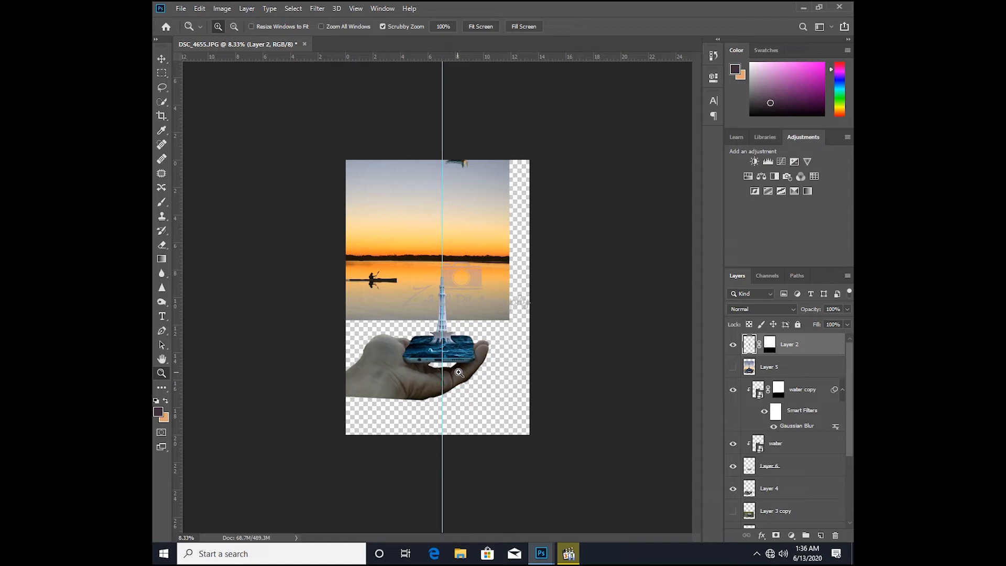
{"action": "left_click", "coordinate": [162, 58]}
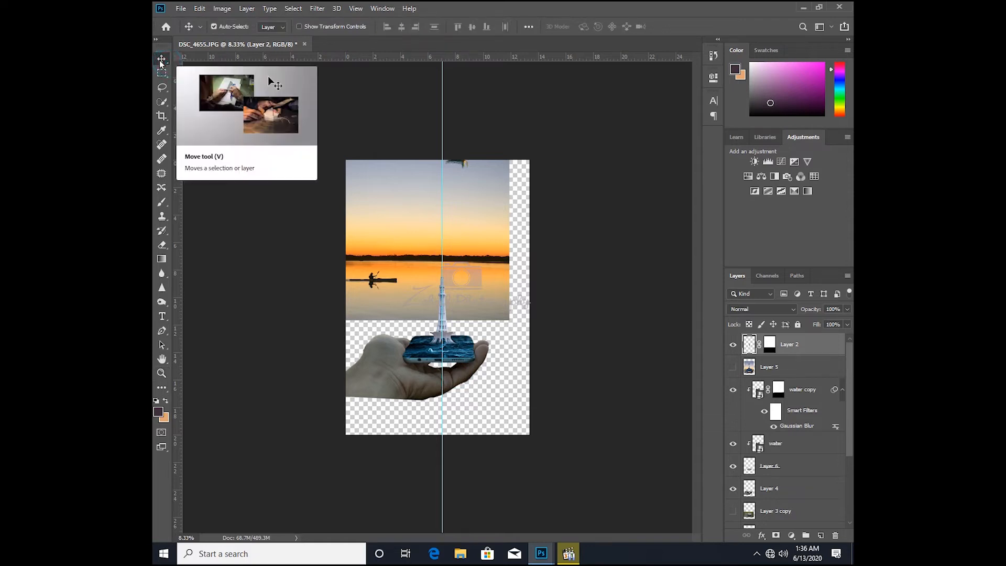
{"action": "left_click", "coordinate": [377, 243]}
{"action": "left_click_drag", "start_coordinate": [386, 231], "coordinate": [398, 314]}
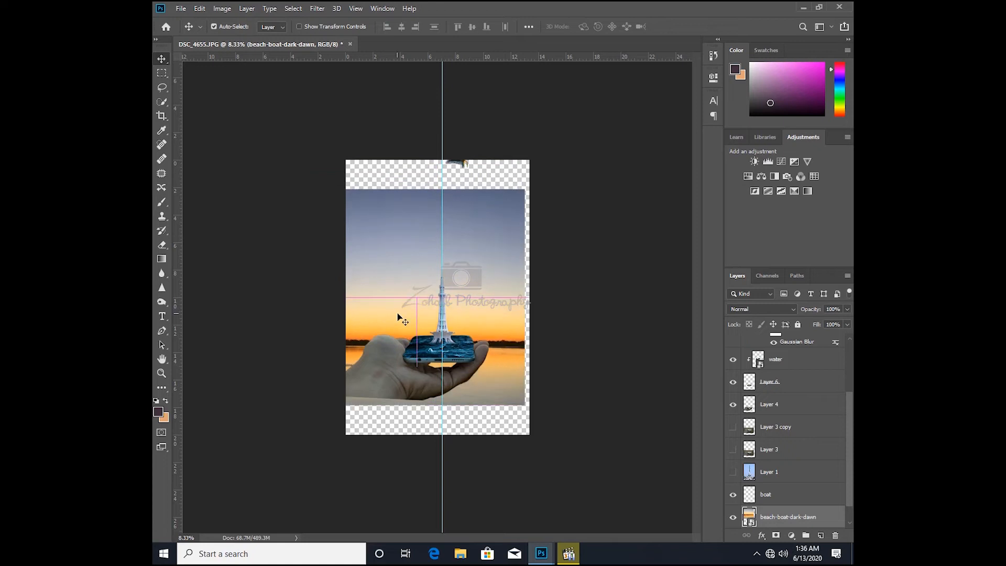
{"action": "key", "text": "ctrl+t"}
{"action": "left_click_drag", "start_coordinate": [520, 401], "coordinate": [575, 433]}
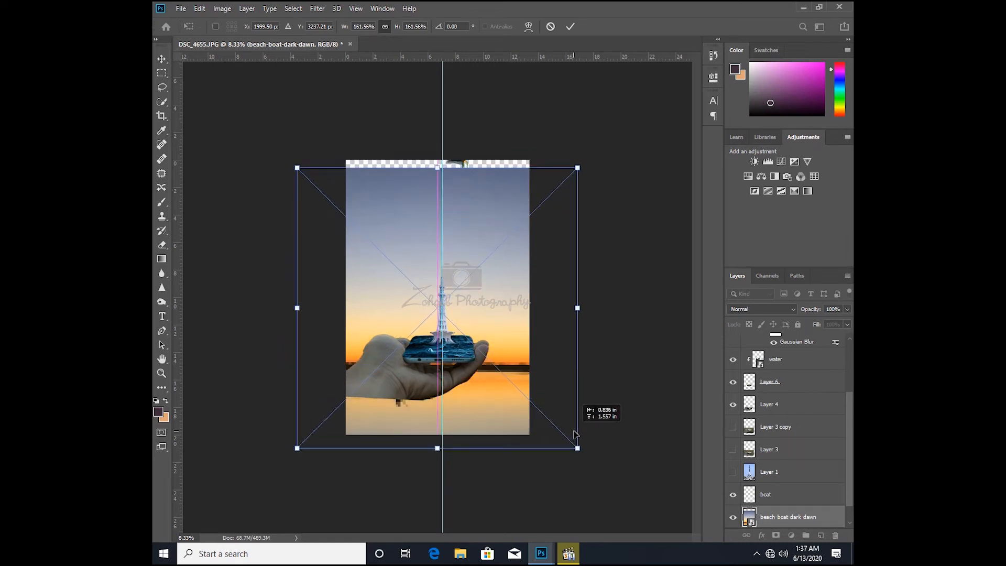
{"action": "left_click_drag", "start_coordinate": [575, 434], "coordinate": [574, 434]}
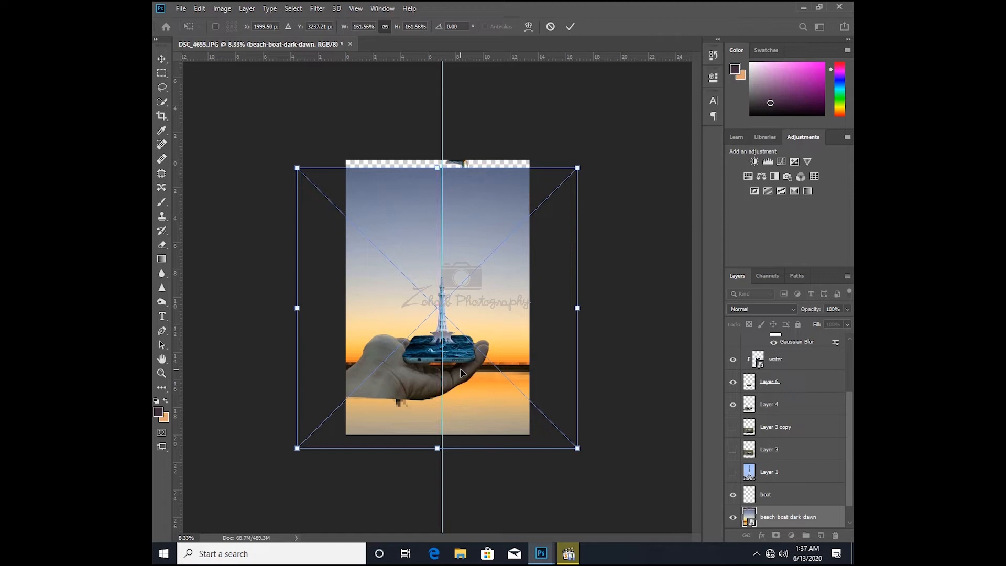
{"action": "left_click_drag", "start_coordinate": [448, 366], "coordinate": [451, 366]}
{"action": "key", "text": "Return"}
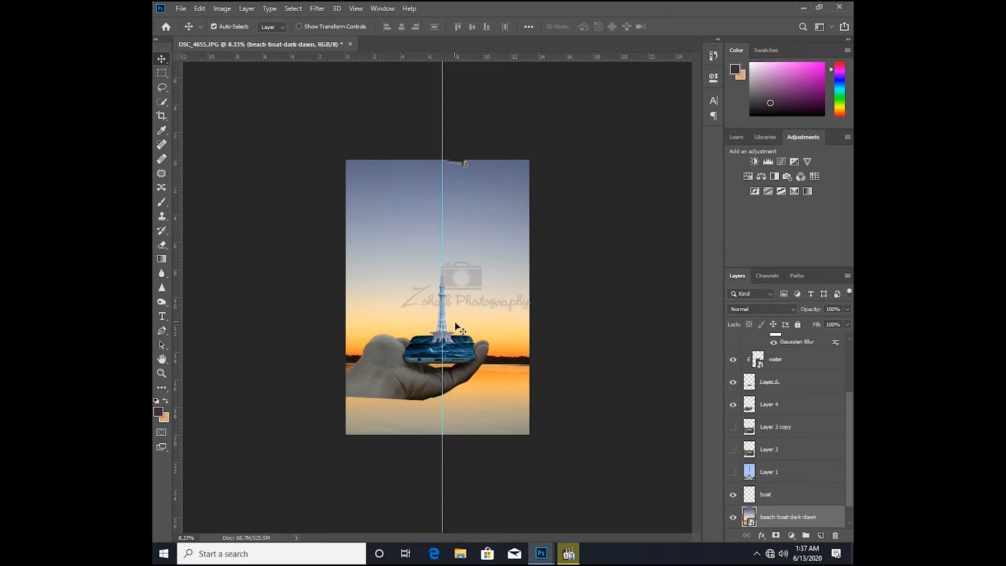
Step: Move the boat from the canvas's upper edge down into the sky beside the tower
{"action": "left_click_drag", "start_coordinate": [465, 164], "coordinate": [491, 337]}
{"action": "key", "text": "z"}
{"action": "left_click", "coordinate": [451, 362]}
{"action": "left_click", "coordinate": [451, 363]}
{"action": "left_click", "coordinate": [452, 362]}
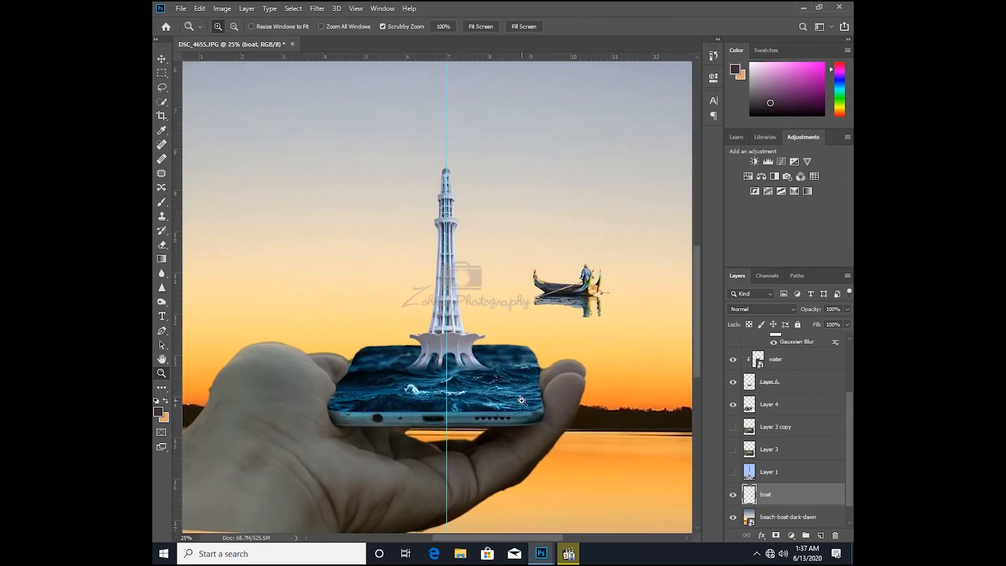
{"action": "left_click", "coordinate": [522, 400]}
{"action": "left_click", "coordinate": [163, 65]}
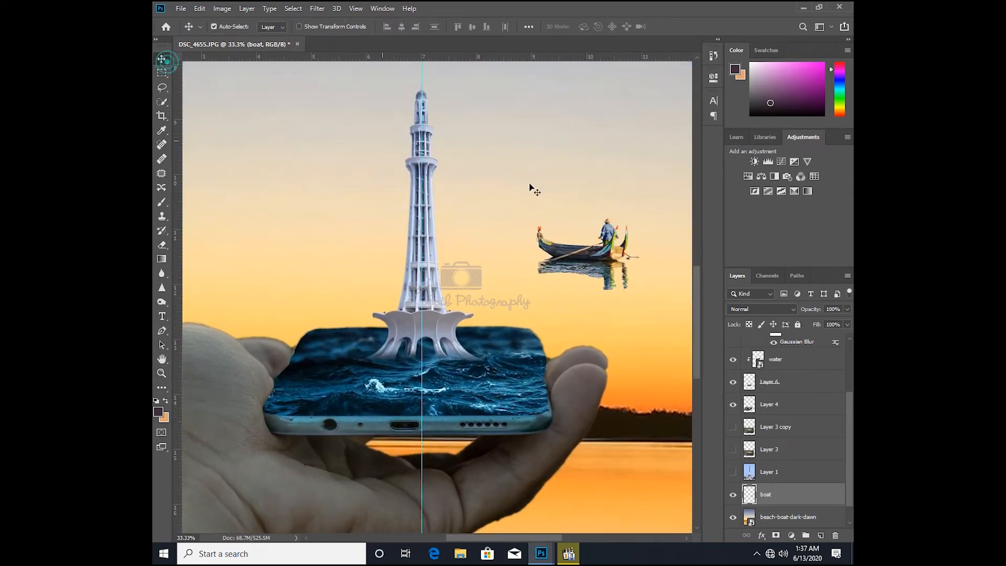
Step: Turn off the Move tool's Auto-Select, nudge the boat slightly up, and turn Auto-Select back on to pick the tower
{"action": "left_click", "coordinate": [608, 244]}
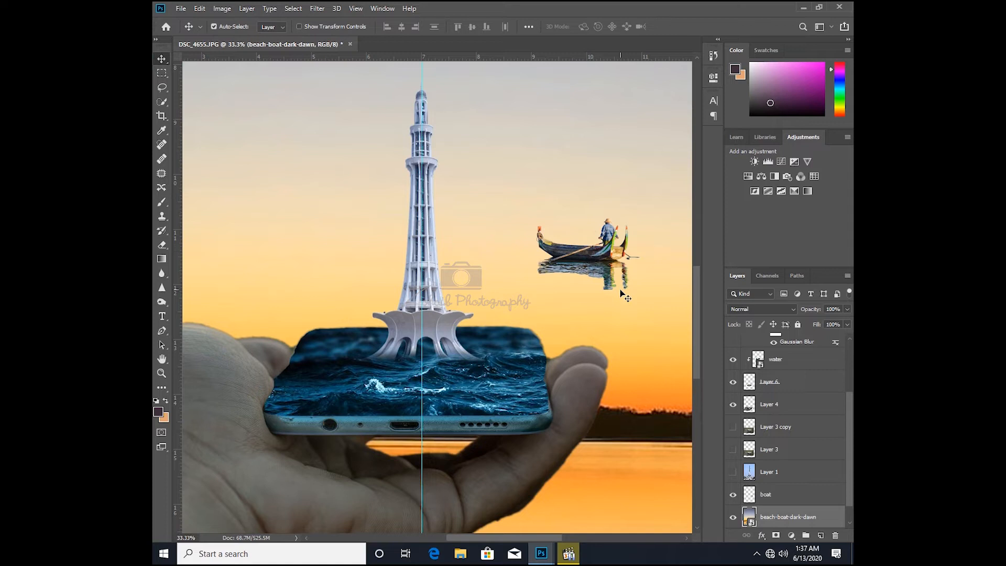
{"action": "left_click", "coordinate": [608, 262]}
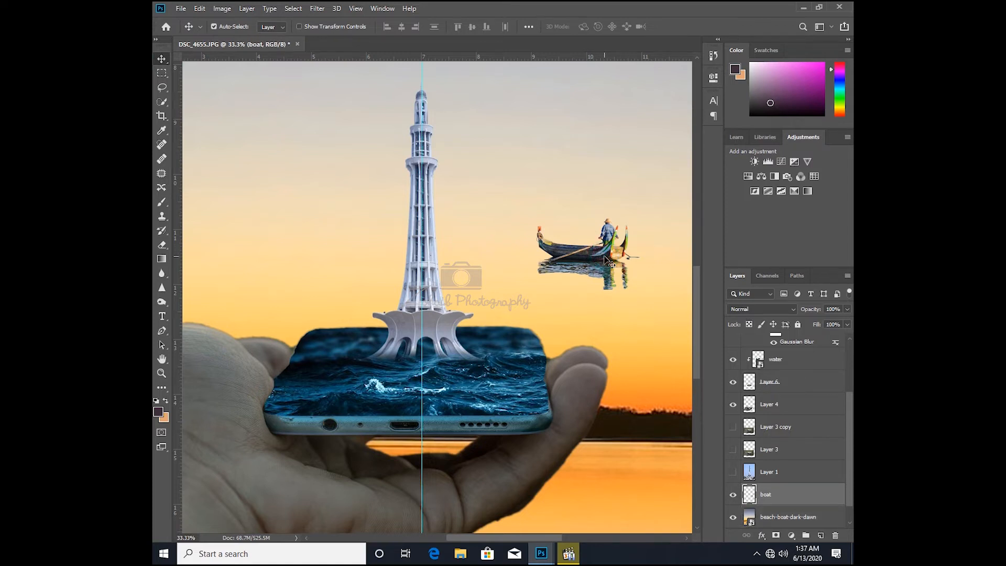
{"action": "right_click", "coordinate": [159, 62]}
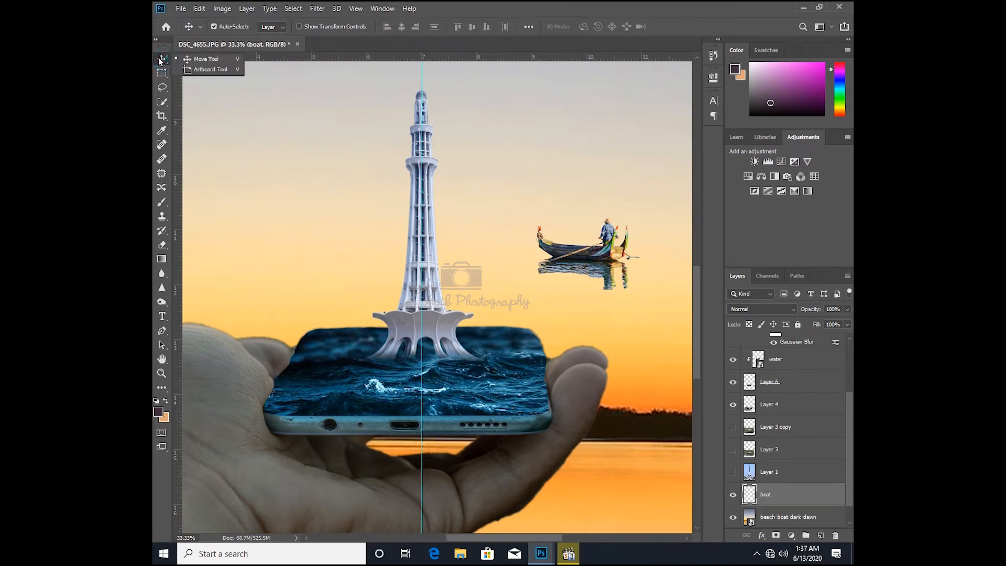
{"action": "left_click", "coordinate": [194, 61]}
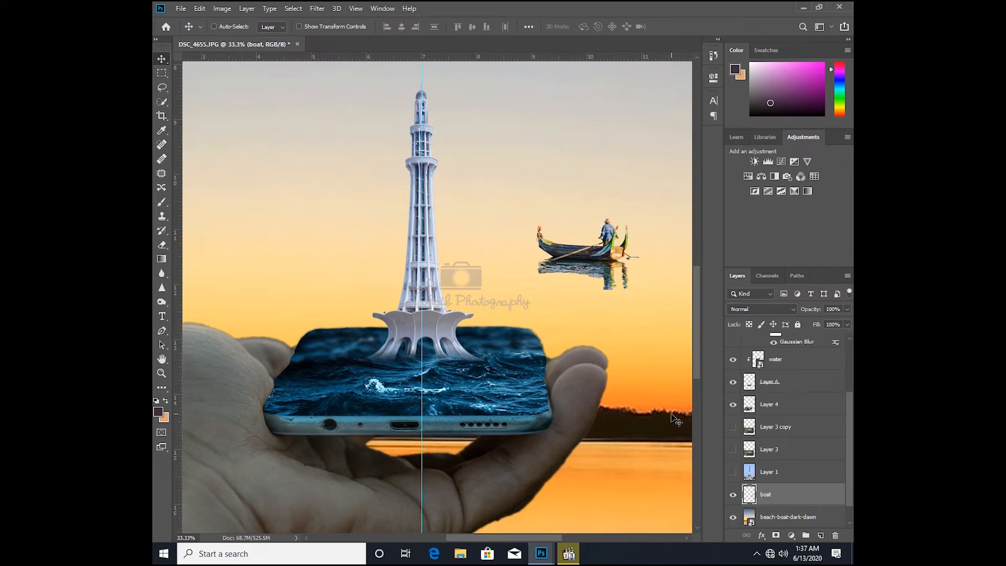
{"action": "left_click_drag", "start_coordinate": [680, 364], "coordinate": [680, 356]}
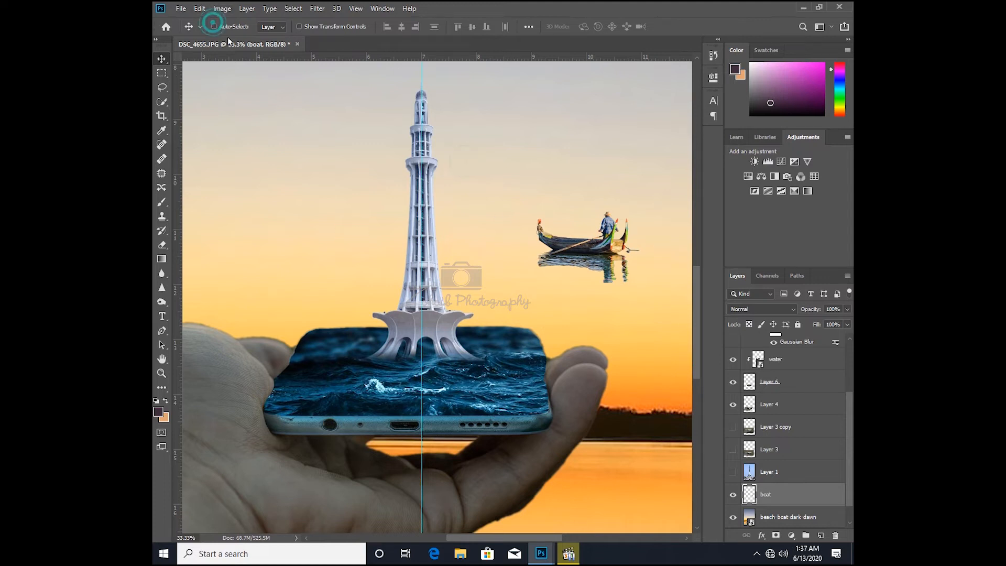
{"action": "left_click", "coordinate": [213, 26]}
{"action": "left_click", "coordinate": [430, 166]}
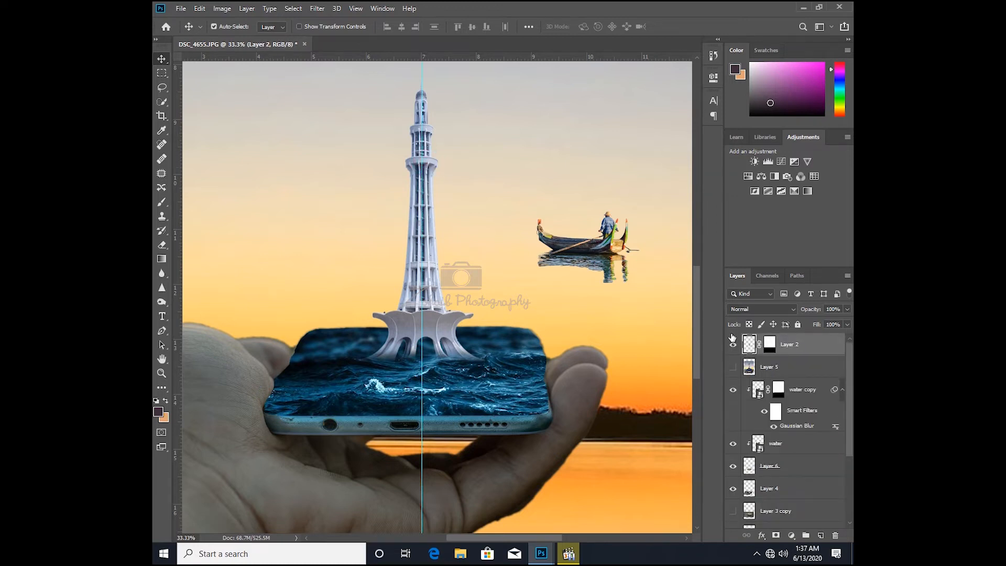
Step: Select the boat and bring its layer to the top of the layer stack, above Layer 2
{"action": "left_click", "coordinate": [588, 242]}
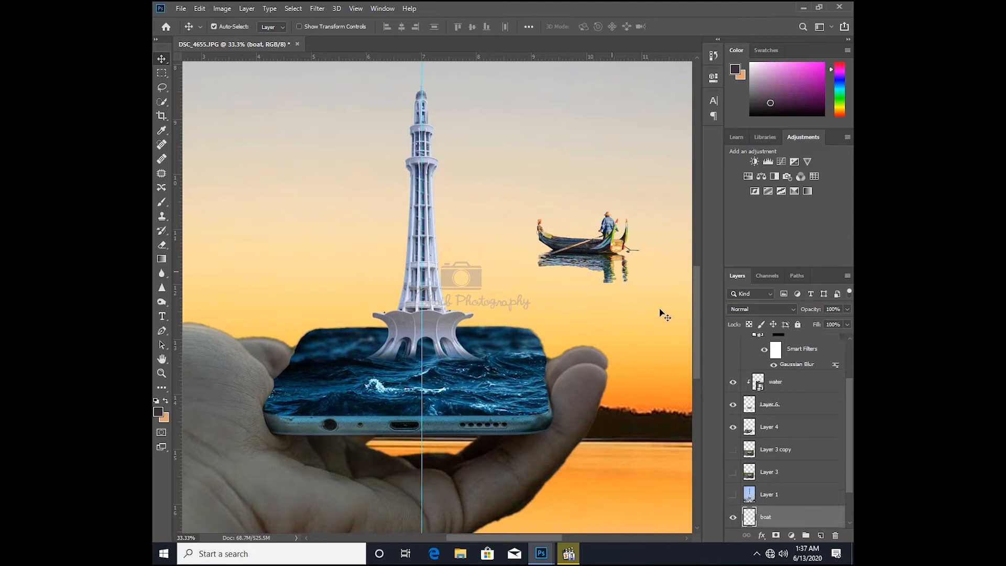
{"action": "left_click_drag", "start_coordinate": [786, 518], "coordinate": [790, 373]}
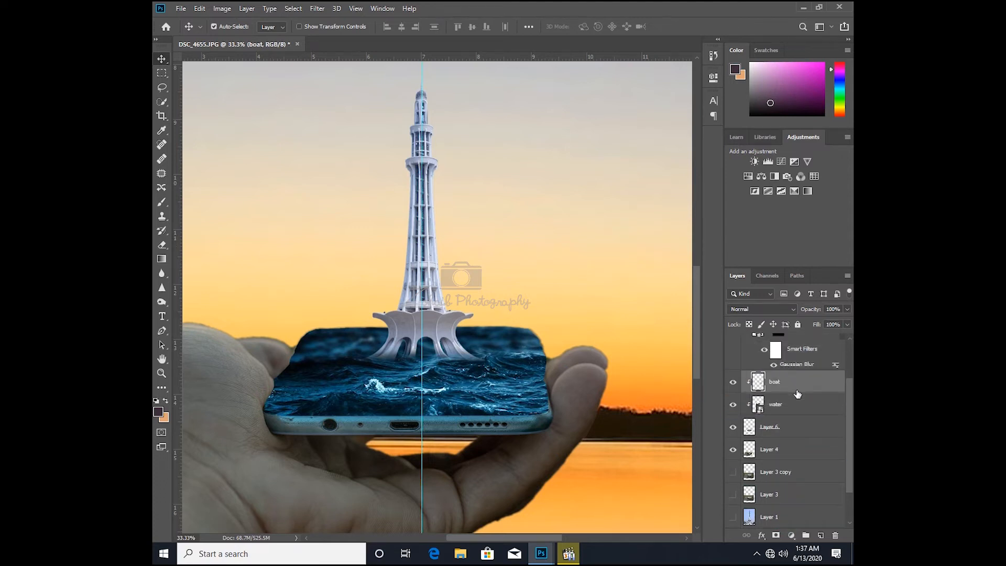
{"action": "key", "text": "ctrl+shift+bracketright"}
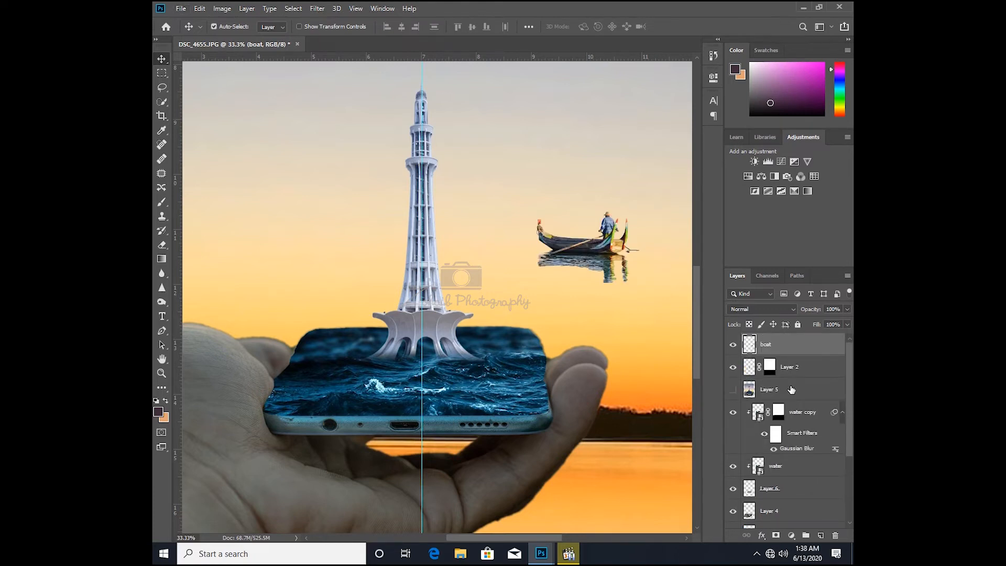
Step: Place the boat on the phone's water near the fingers, scaled to 60.91% and rotated by -3.23° with Free Transform
{"action": "left_click_drag", "start_coordinate": [607, 246], "coordinate": [519, 380]}
{"action": "key", "text": "ctrl+t"}
{"action": "left_click_drag", "start_coordinate": [552, 421], "coordinate": [511, 398]}
{"action": "left_click_drag", "start_coordinate": [552, 354], "coordinate": [554, 349]}
{"action": "left_click_drag", "start_coordinate": [501, 390], "coordinate": [503, 397]}
{"action": "key", "text": "Return"}
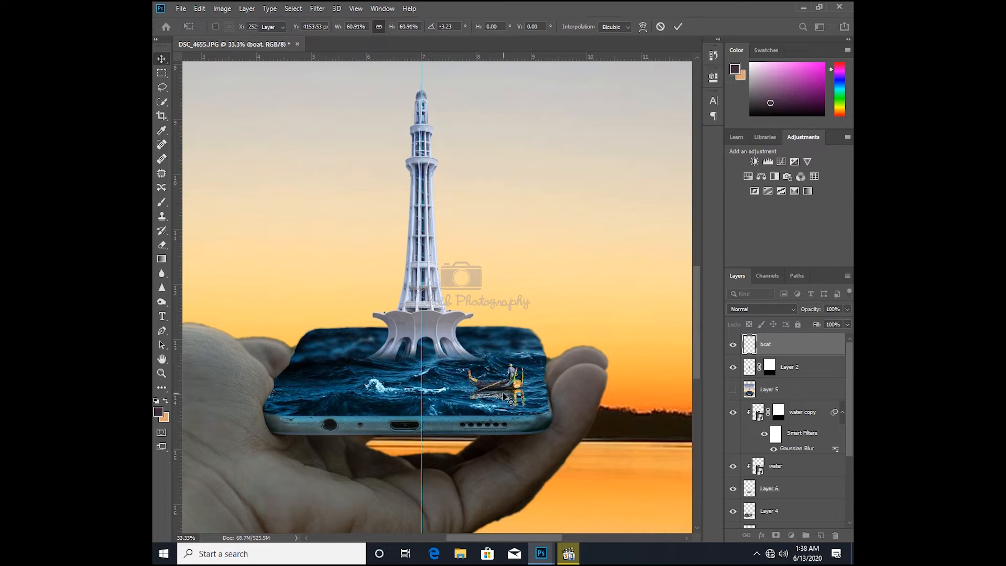
Step: Select Layer 4 with the hand and set the Eraser brush's hardness to 100%, ready to work around the fingertips
{"action": "key", "text": "z"}
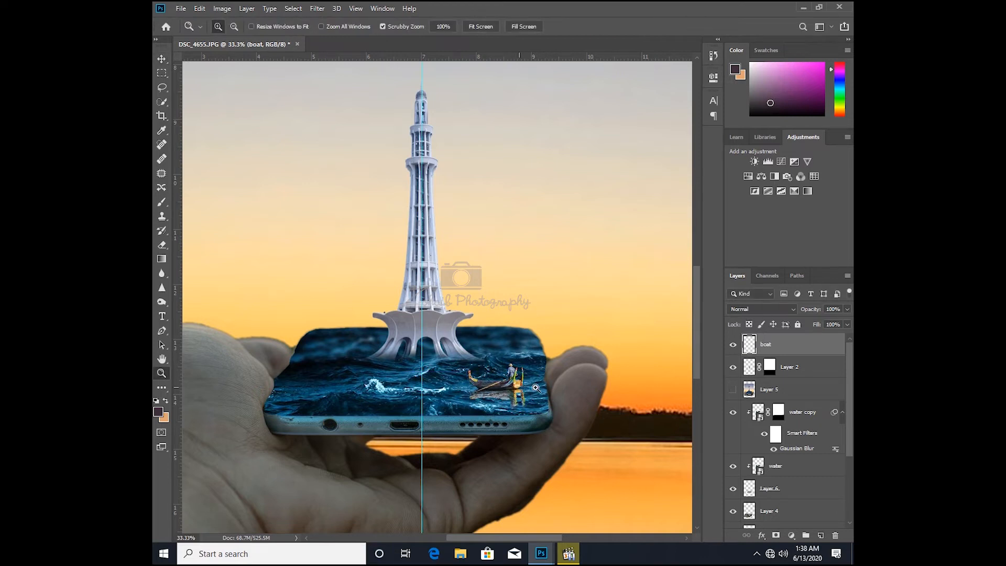
{"action": "left_click", "coordinate": [323, 458]}
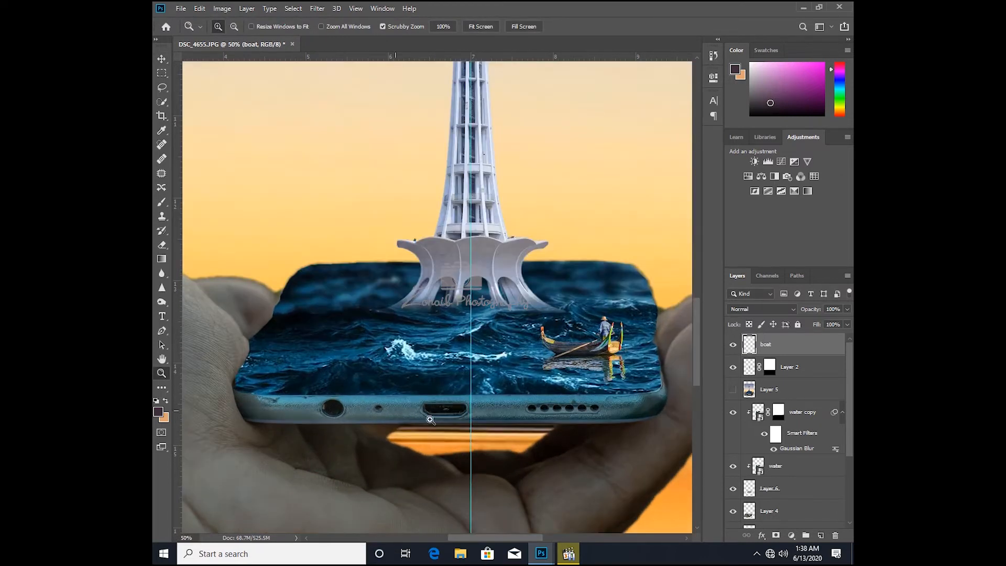
{"action": "left_click", "coordinate": [635, 461], "text": "alt"}
{"action": "left_click", "coordinate": [635, 461], "text": "alt"}
{"action": "left_click", "coordinate": [670, 460]}
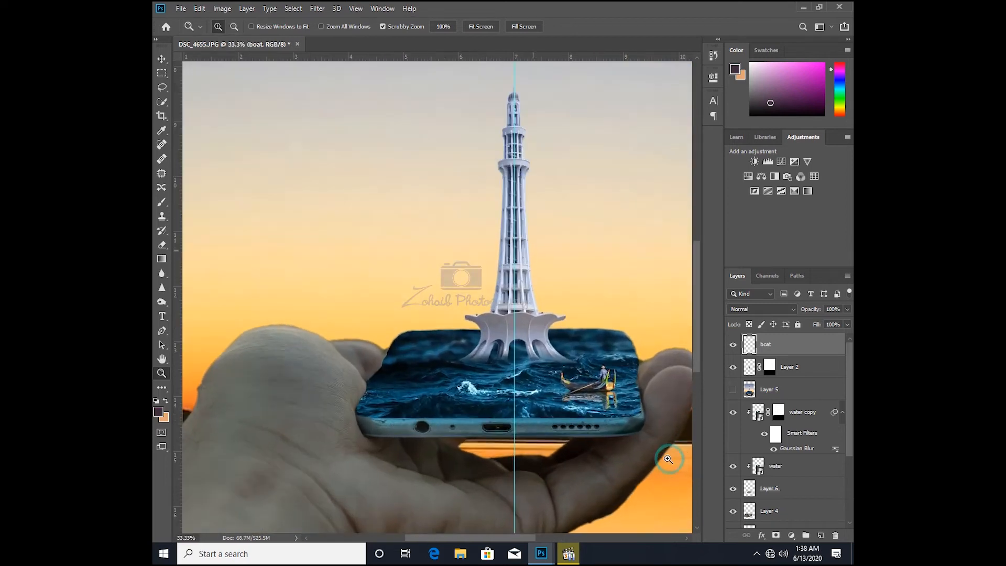
{"action": "left_click", "coordinate": [681, 420]}
{"action": "left_click_drag", "start_coordinate": [666, 416], "coordinate": [619, 409]}
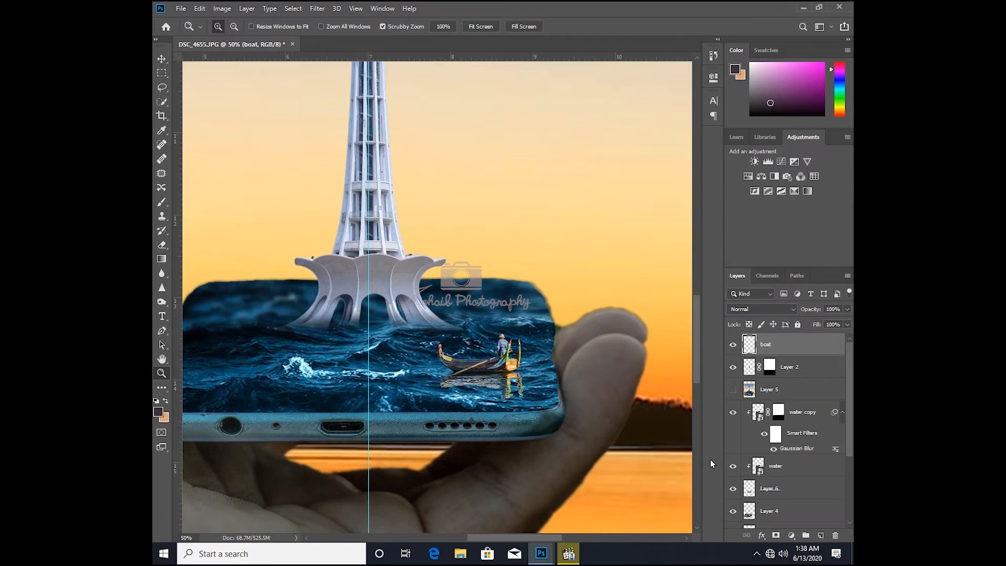
{"action": "left_click", "coordinate": [800, 513]}
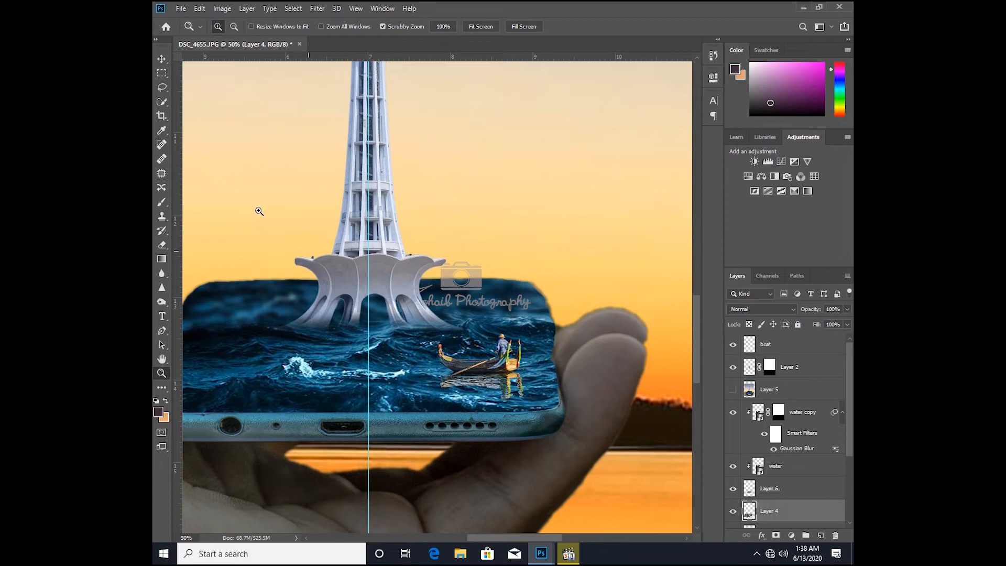
{"action": "left_click", "coordinate": [159, 59]}
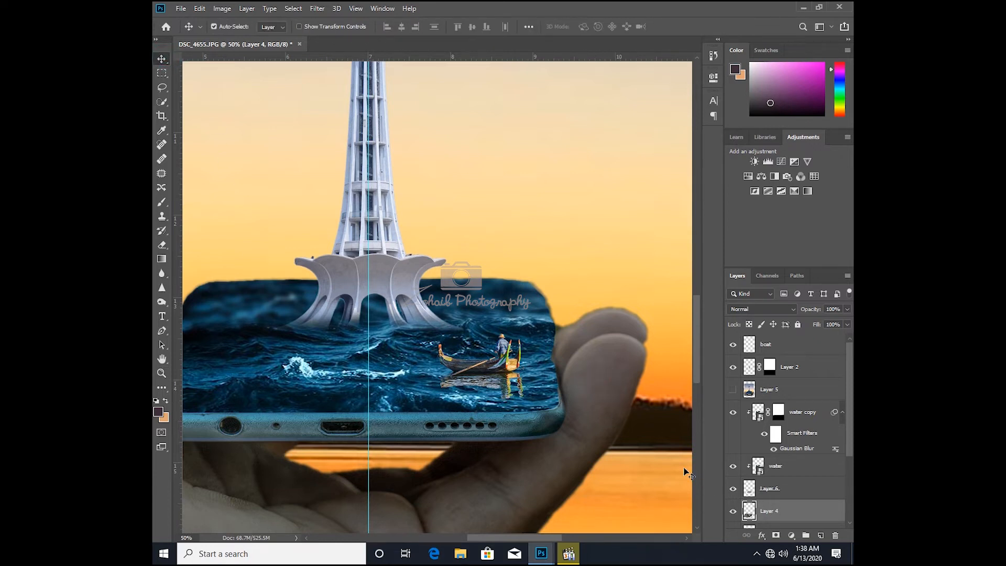
{"action": "left_click", "coordinate": [162, 244]}
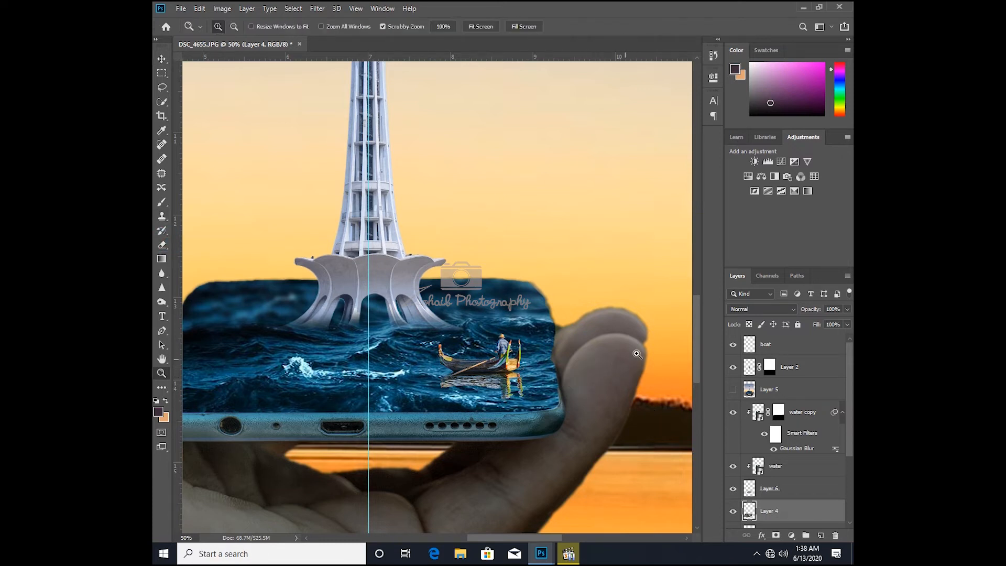
{"action": "key", "text": "z"}
{"action": "left_click_drag", "start_coordinate": [635, 342], "coordinate": [647, 333]}
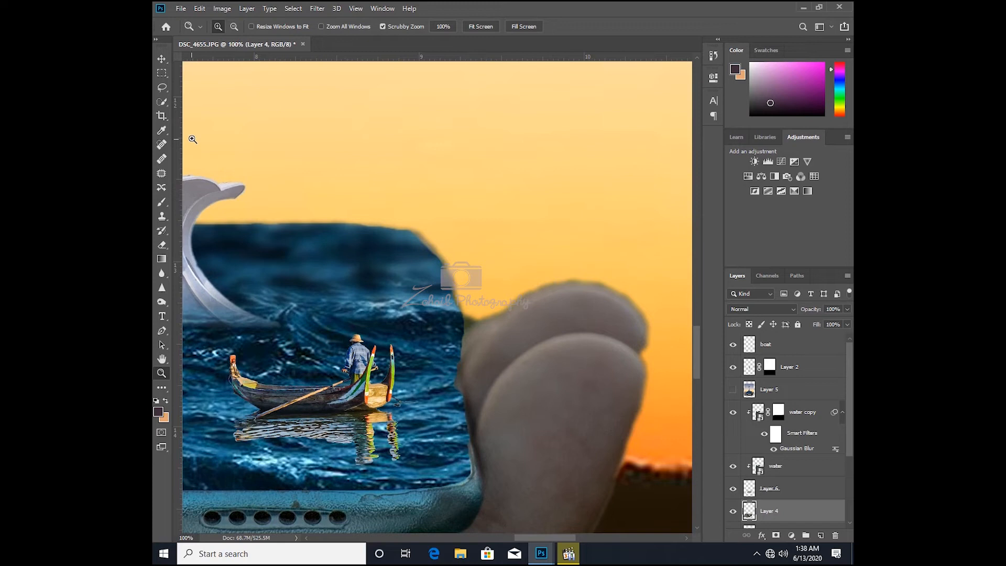
{"action": "left_click", "coordinate": [167, 245]}
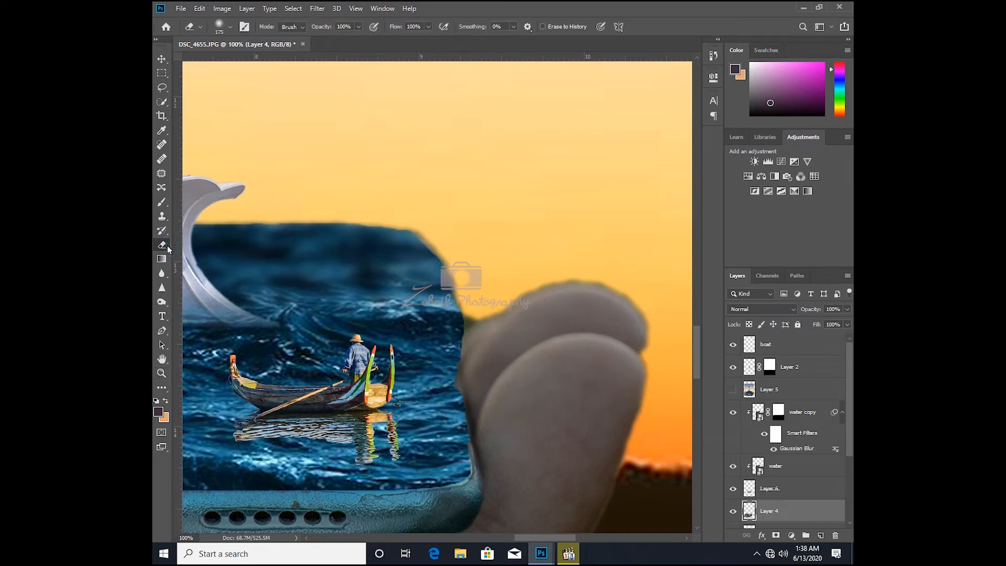
{"action": "left_click", "coordinate": [229, 27]}
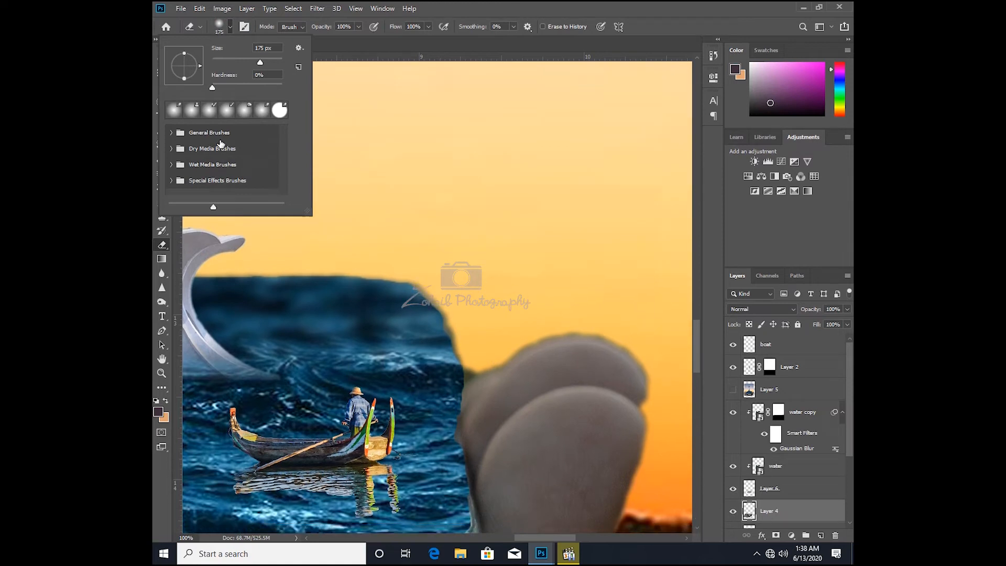
{"action": "left_click_drag", "start_coordinate": [212, 88], "coordinate": [282, 88]}
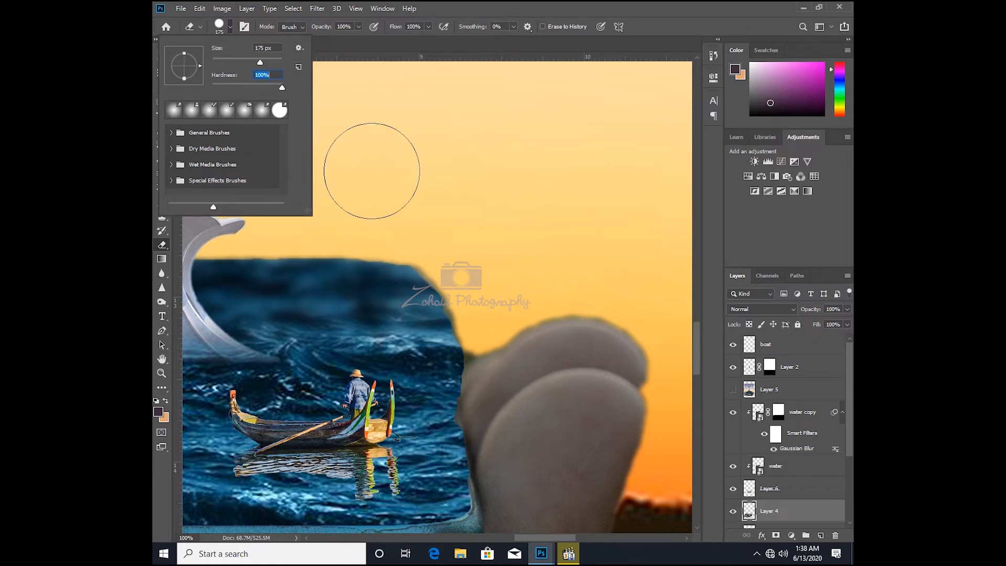
Step: Reduce the Eraser brush to 35 px and lower its hardness for a softer edge
{"action": "left_click", "coordinate": [395, 168]}
{"action": "key", "text": "bracketleft"}
{"action": "key", "text": "bracketleft"}
{"action": "key", "text": "bracketleft"}
{"action": "key", "text": "bracketleft"}
{"action": "key", "text": "bracketleft"}
{"action": "key", "text": "bracketleft"}
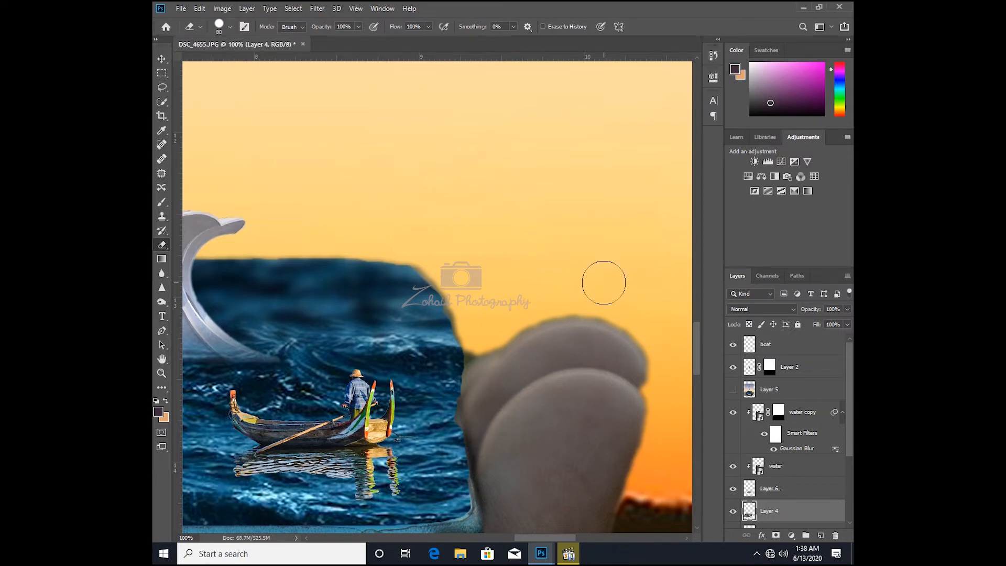
{"action": "key", "text": "bracketleft"}
{"action": "left_click", "coordinate": [230, 26]}
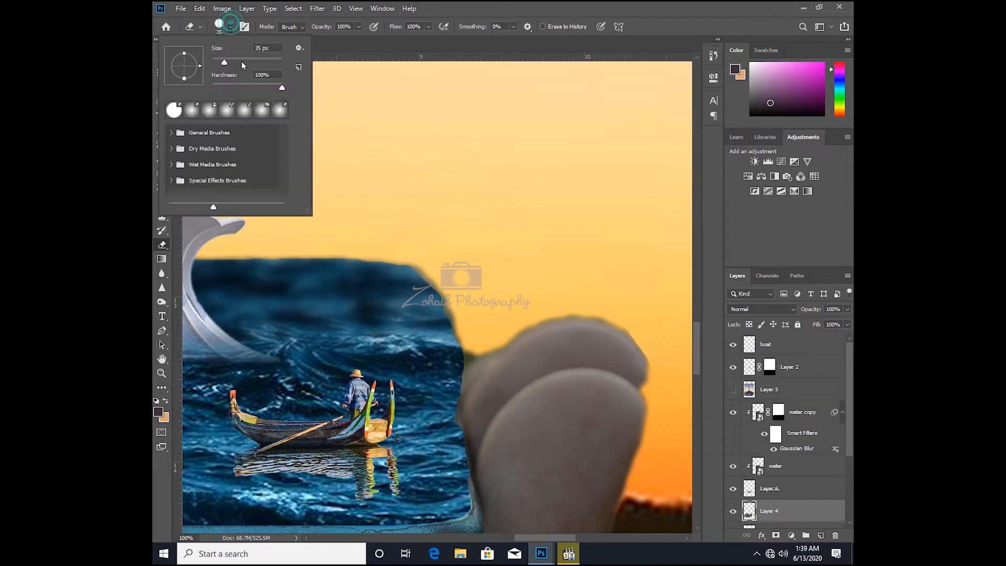
{"action": "left_click", "coordinate": [252, 85]}
Step: Erase the halo along the tops of the fingertips beside the phone on Layer 4, reducing the brush to 15 px
{"action": "left_click", "coordinate": [657, 309]}
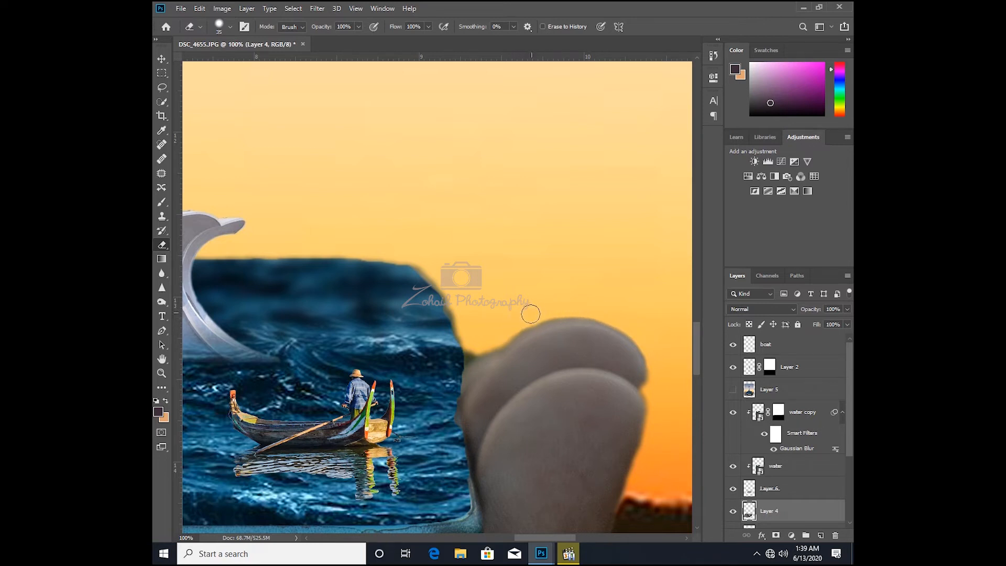
{"action": "key", "text": "bracketleft"}
{"action": "key", "text": "bracketleft"}
{"action": "left_click_drag", "start_coordinate": [530, 313], "coordinate": [517, 323]}
Step: Hide the water copy and water layers to expose the phone's edge beside the fingers
{"action": "left_click", "coordinate": [733, 413]}
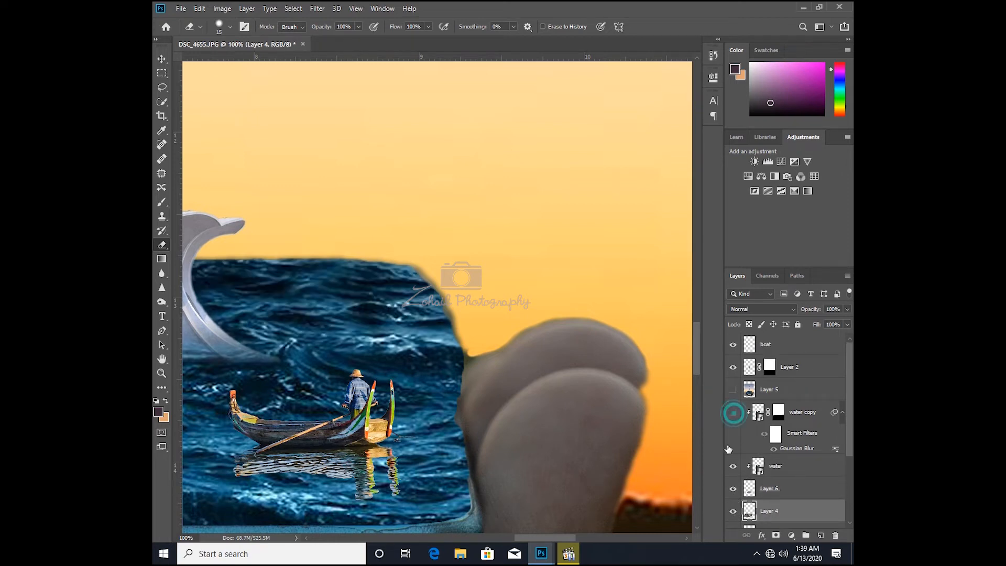
{"action": "left_click", "coordinate": [733, 466]}
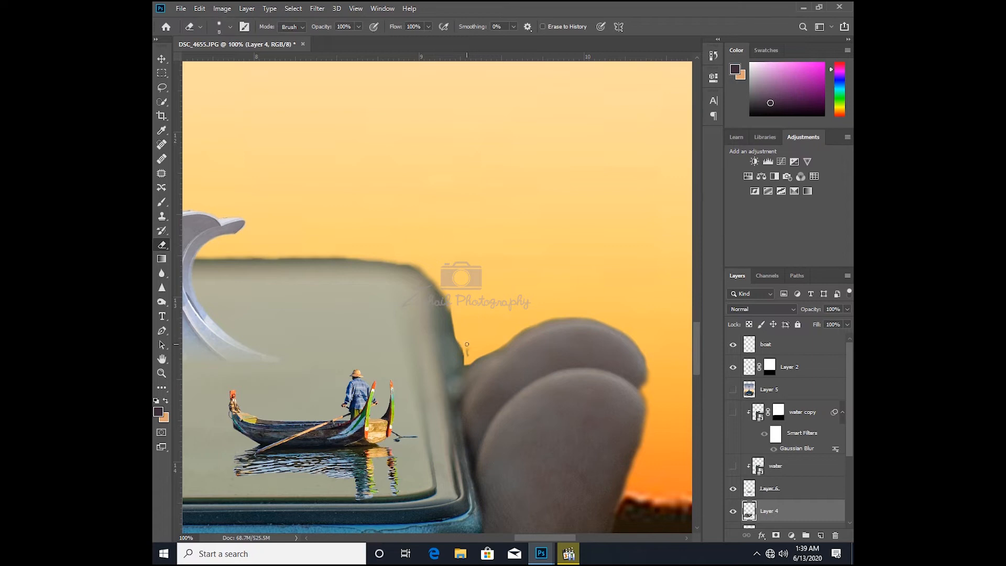
{"action": "key", "text": "bracketright"}
{"action": "key", "text": "bracketleft"}
Step: Try erasing the fringe between phone and fingers on Layer 6, toggling Layer 4's visibility to compare the two layers
{"action": "left_click", "coordinate": [798, 492]}
{"action": "left_click_drag", "start_coordinate": [461, 329], "coordinate": [463, 353]}
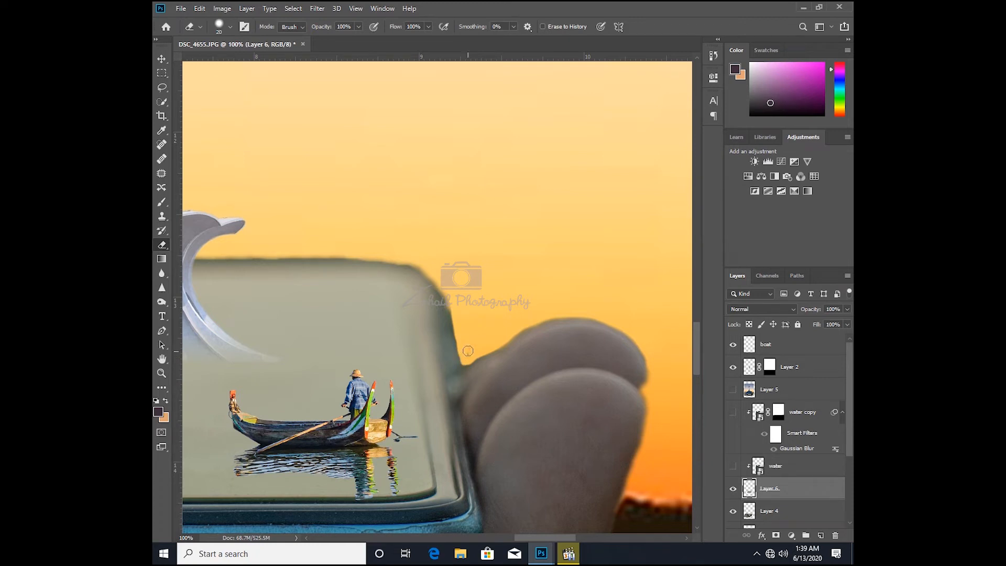
{"action": "key", "text": "bracketleft"}
{"action": "key", "text": "bracketright"}
{"action": "left_click", "coordinate": [733, 511]}
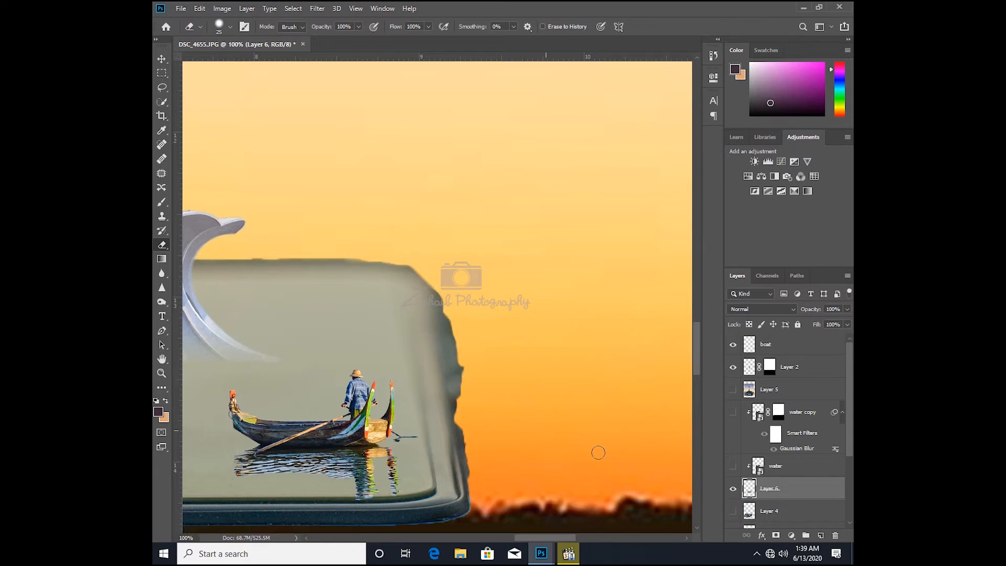
{"action": "left_click", "coordinate": [792, 512]}
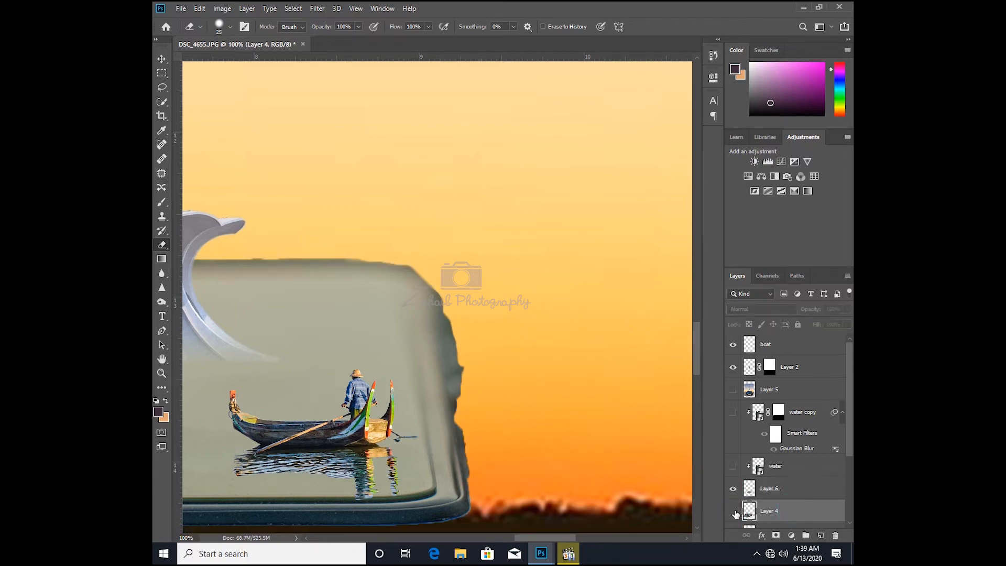
{"action": "left_click", "coordinate": [732, 512]}
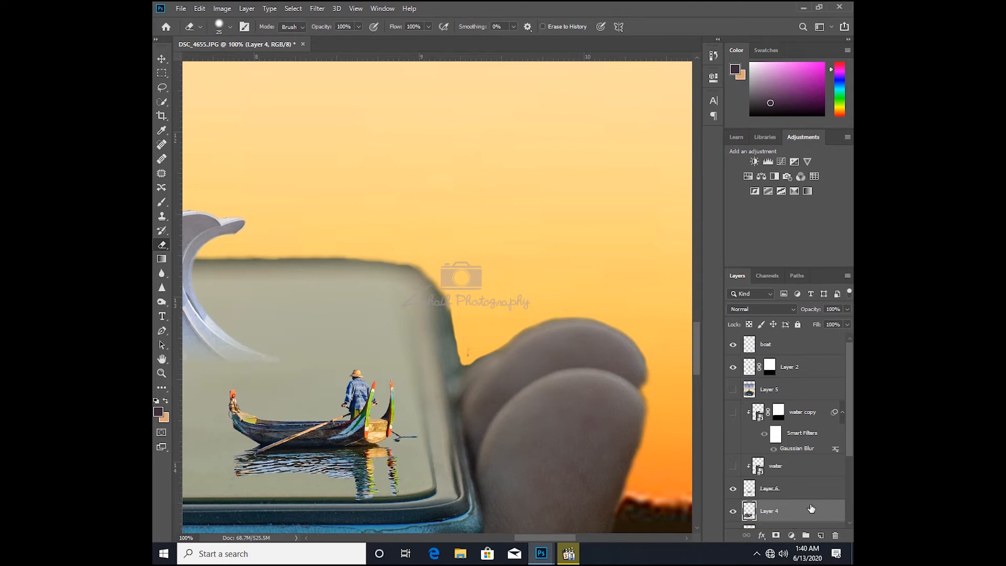
Step: Release the clipping masks of the water and water copy layers and delete Layer 6
{"action": "left_click", "coordinate": [802, 468]}
{"action": "left_click", "coordinate": [829, 413], "text": "ctrl"}
{"action": "right_click", "coordinate": [829, 413]}
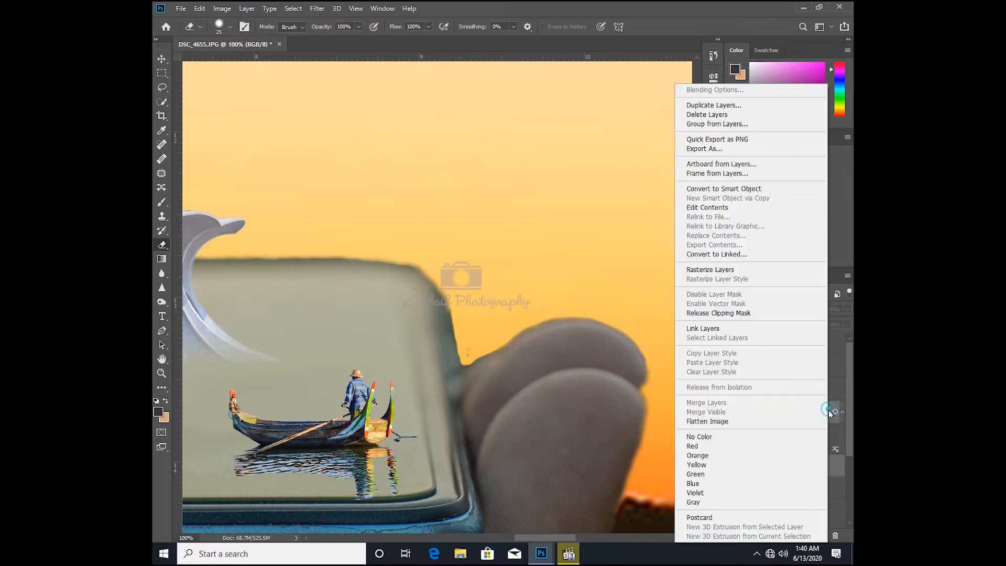
{"action": "left_click", "coordinate": [741, 312]}
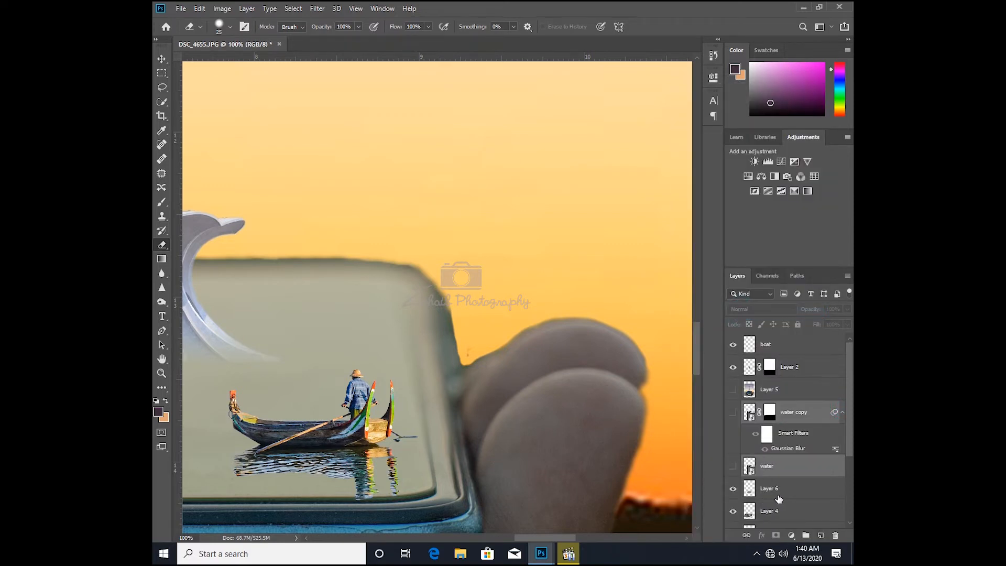
{"action": "left_click", "coordinate": [807, 495]}
{"action": "key", "text": "Delete"}
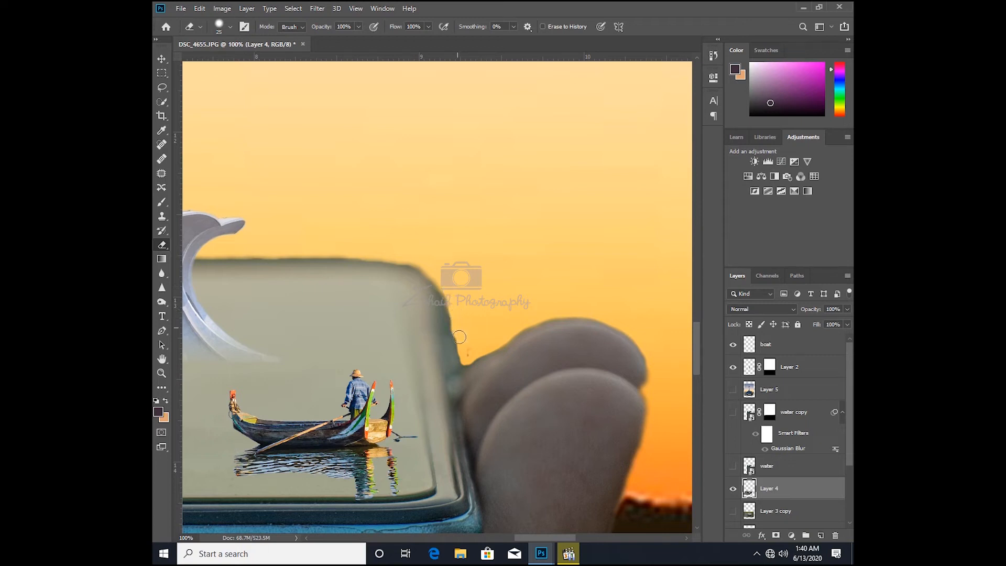
Step: Erase the fringe on Layer 4 in the notch between phone and fingers and along the phone's far edge beside the tower
{"action": "mouse_move", "coordinate": [462, 364]}
{"action": "left_mouse_down"}
{"action": "mouse_move", "coordinate": [467, 353]}
{"action": "mouse_move", "coordinate": [465, 363]}
{"action": "left_mouse_up"}
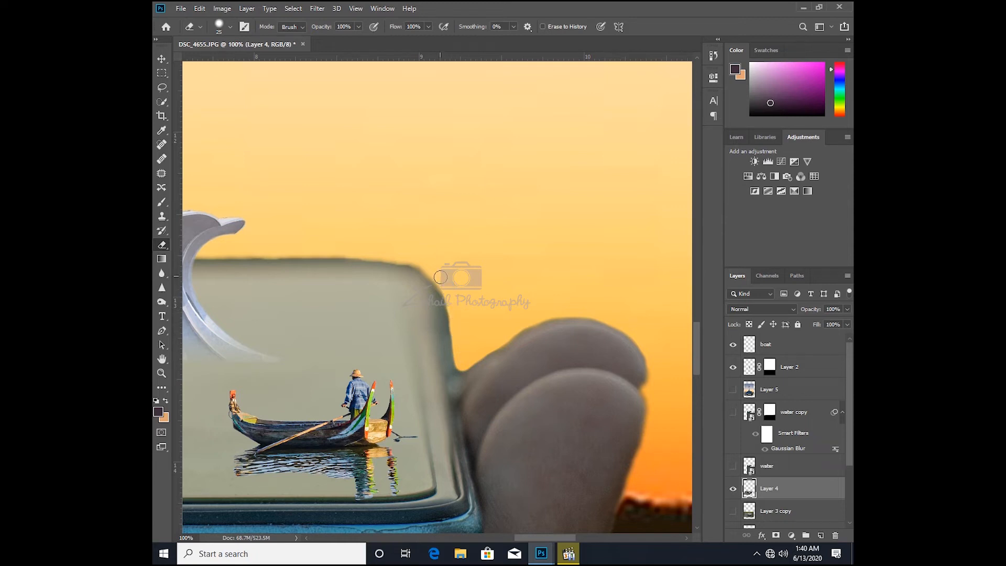
{"action": "left_click_drag", "start_coordinate": [404, 409], "coordinate": [507, 458]}
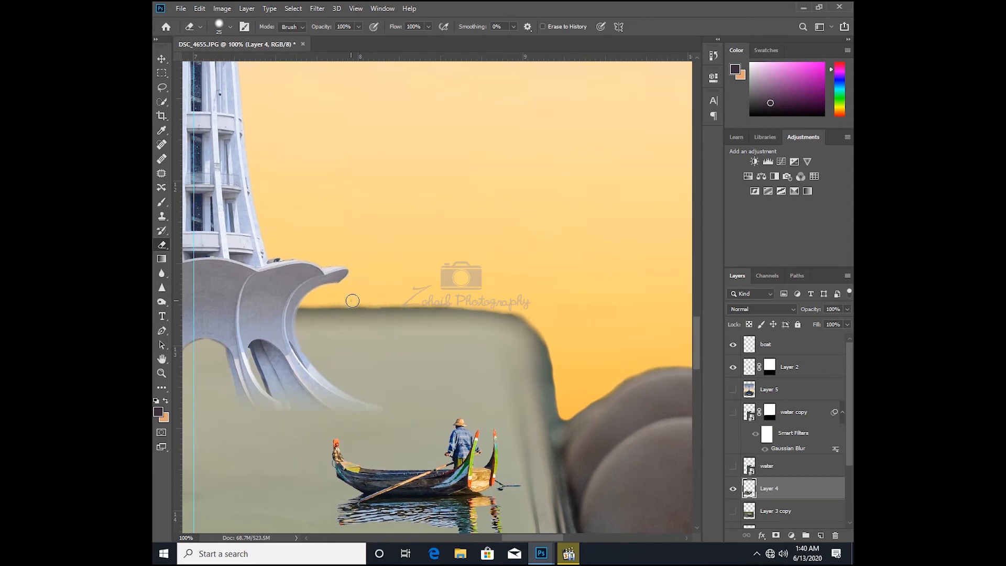
{"action": "mouse_move", "coordinate": [362, 300]}
{"action": "left_mouse_down"}
{"action": "mouse_move", "coordinate": [514, 311]}
{"action": "mouse_move", "coordinate": [563, 363]}
{"action": "left_mouse_up"}
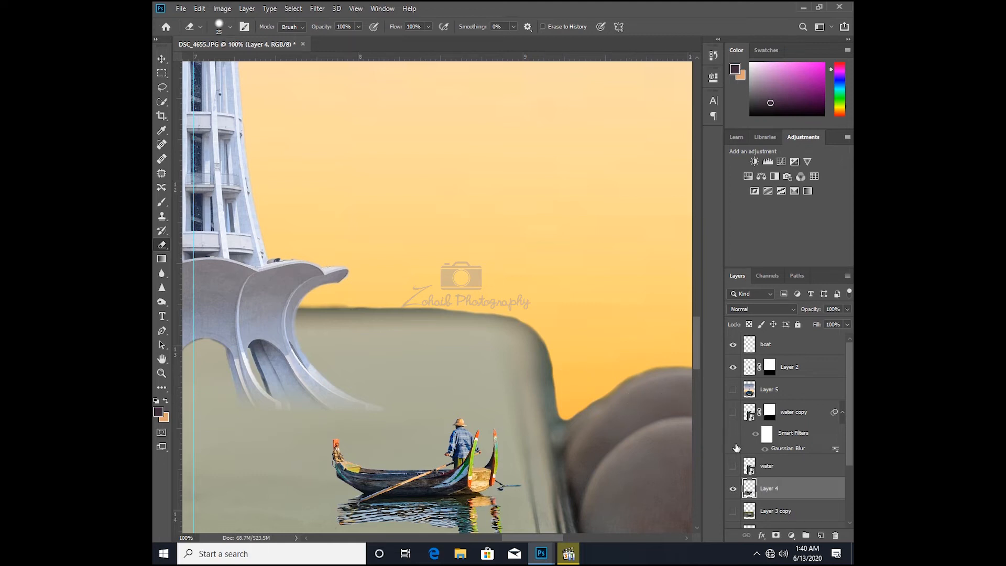
Step: Hide Layer 2 with the tower and straighten the phone's far edge on Layer 4 with a 40 px eraser
{"action": "scroll", "coordinate": [740, 423], "scroll_direction": "down", "scroll_amount": 2}
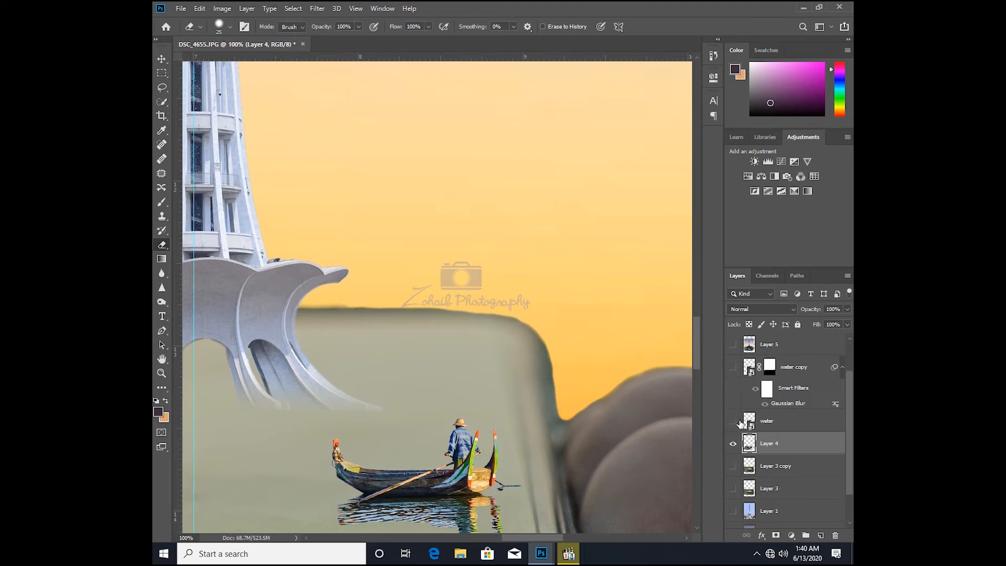
{"action": "scroll", "coordinate": [740, 423], "scroll_direction": "down", "scroll_amount": 2}
{"action": "scroll", "coordinate": [740, 423], "scroll_direction": "up", "scroll_amount": 4}
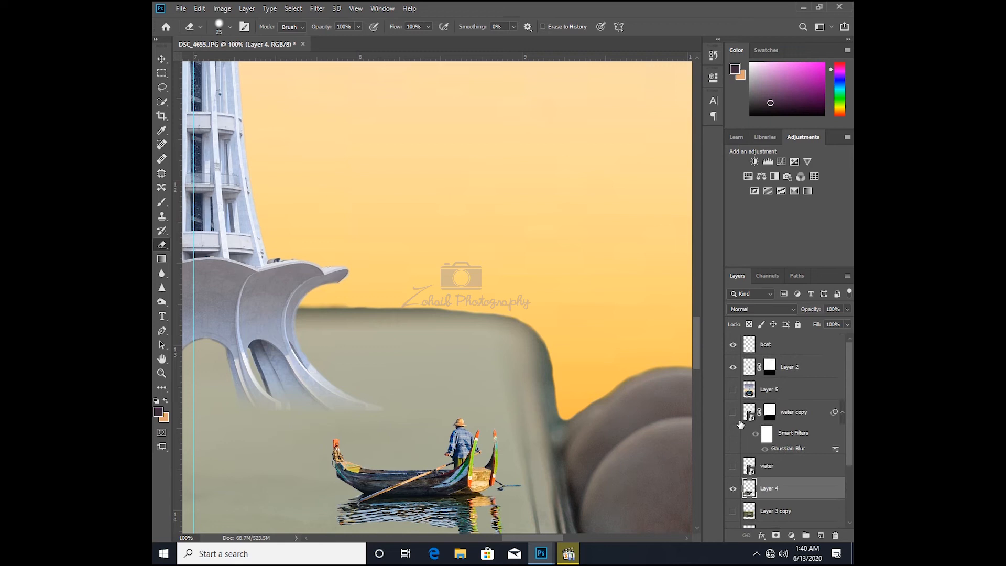
{"action": "left_click_drag", "start_coordinate": [391, 341], "coordinate": [513, 359]}
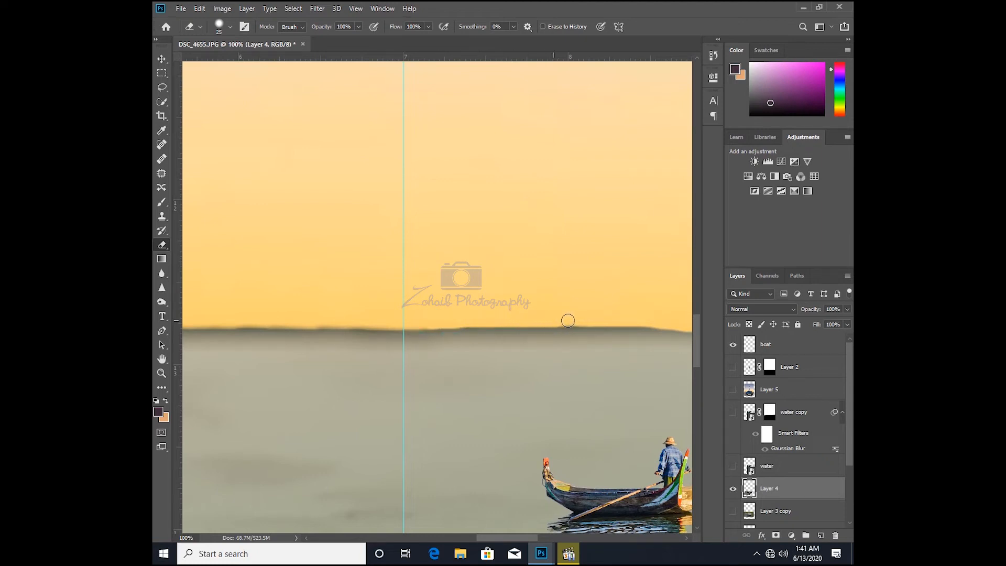
{"action": "left_click_drag", "start_coordinate": [417, 341], "coordinate": [558, 336]}
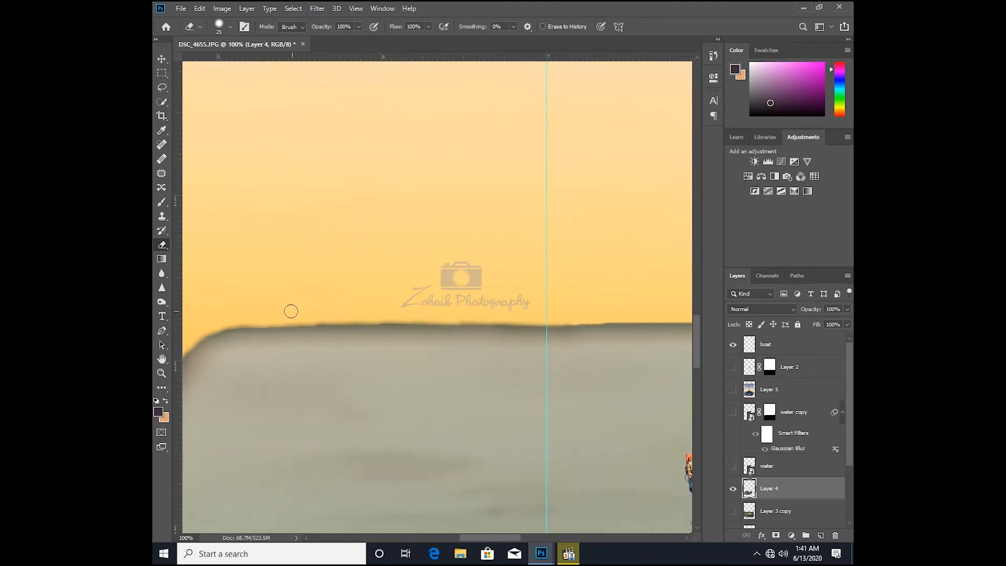
{"action": "key", "text": "bracketright"}
{"action": "key", "text": "bracketright"}
{"action": "left_click_drag", "start_coordinate": [319, 315], "coordinate": [607, 313]}
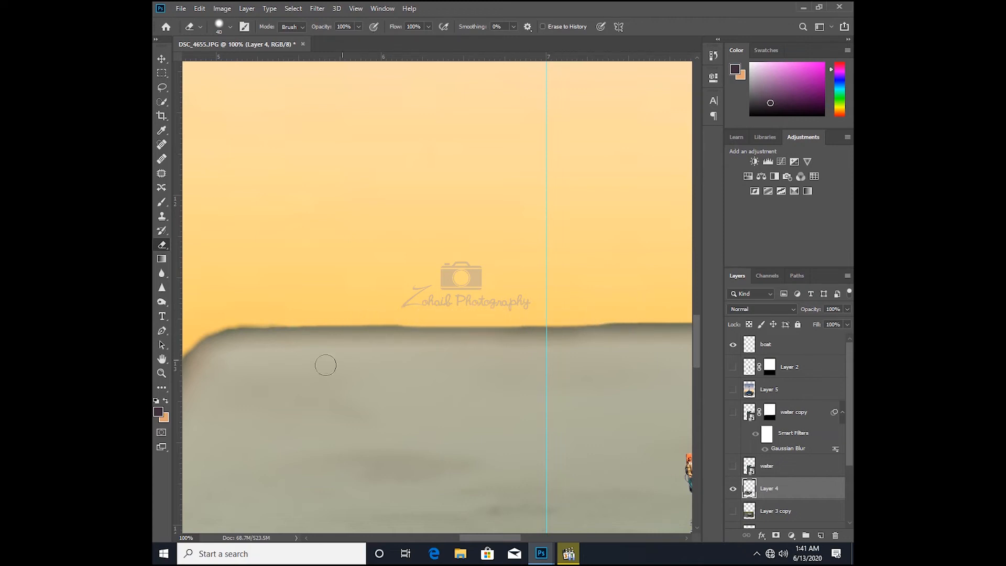
Step: Smooth the phone's far corner on the thumb side and clear the notch beside it on Layer 4 with a smaller eraser
{"action": "left_click_drag", "start_coordinate": [316, 364], "coordinate": [439, 358]}
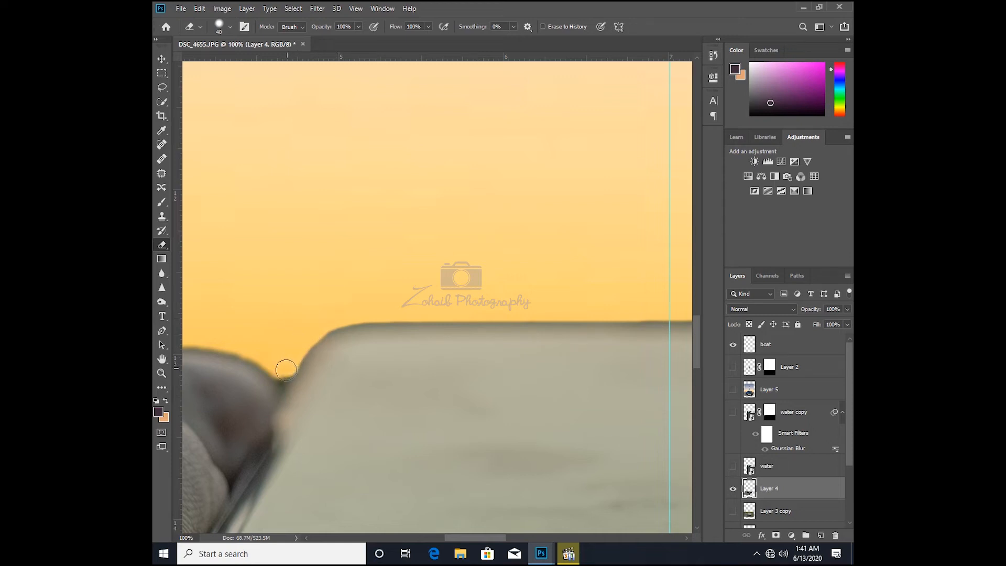
{"action": "key", "text": "bracketleft"}
{"action": "key", "text": "bracketleft"}
{"action": "key", "text": "bracketleft"}
{"action": "left_click_drag", "start_coordinate": [307, 346], "coordinate": [303, 355]}
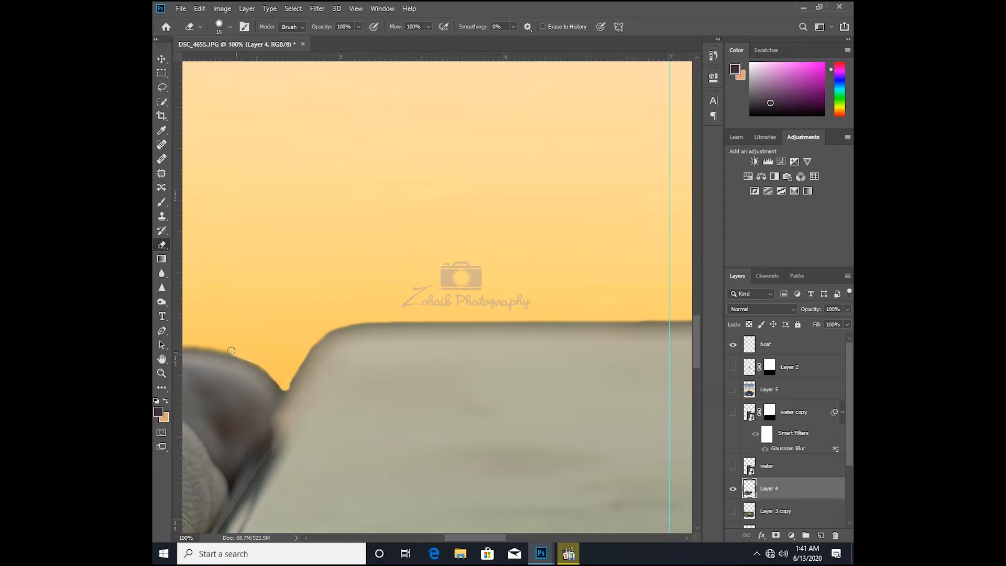
{"action": "key", "text": "bracketright"}
{"action": "key", "text": "bracketright"}
{"action": "key", "text": "bracketleft"}
{"action": "left_click", "coordinate": [283, 385]}
{"action": "mouse_move", "coordinate": [285, 384]}
{"action": "left_mouse_down"}
{"action": "mouse_move", "coordinate": [322, 332]}
{"action": "mouse_move", "coordinate": [348, 316]}
{"action": "left_mouse_up"}
Step: Erase the fringe along the thumb and the finger behind it, using a 40 px brush and then 15 px
{"action": "mouse_move", "coordinate": [298, 408]}
{"action": "left_mouse_down"}
{"action": "mouse_move", "coordinate": [451, 359]}
{"action": "mouse_move", "coordinate": [509, 358]}
{"action": "left_mouse_up"}
{"action": "left_click_drag", "start_coordinate": [391, 336], "coordinate": [521, 367]}
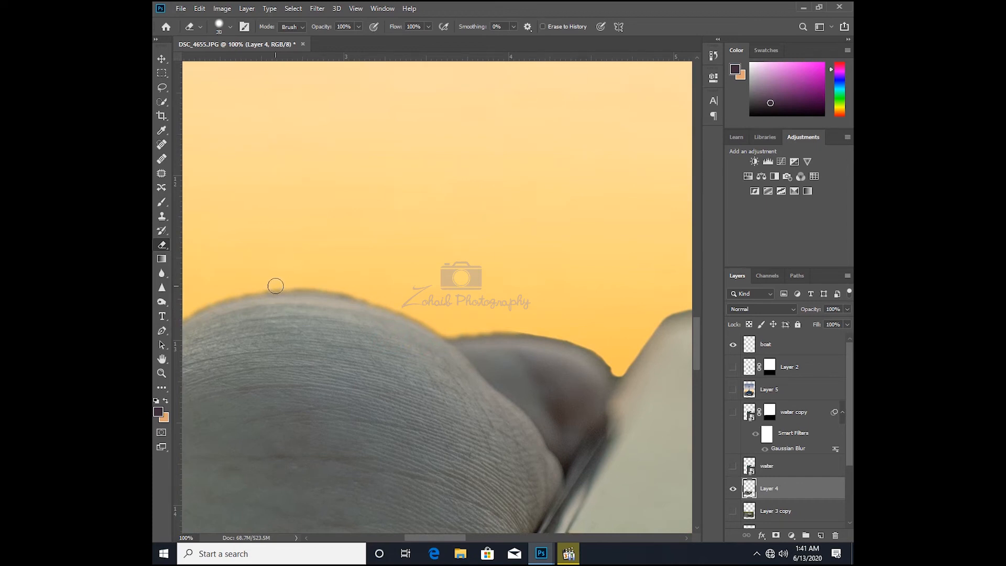
{"action": "key", "text": "bracketright"}
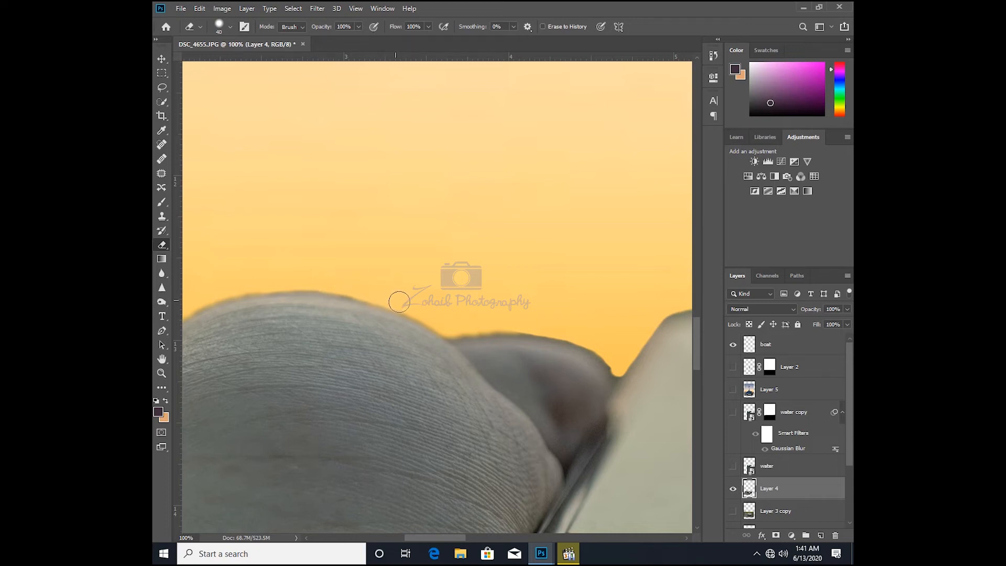
{"action": "left_click_drag", "start_coordinate": [456, 329], "coordinate": [586, 332]}
{"action": "key", "text": "bracketleft"}
{"action": "key", "text": "bracketleft"}
{"action": "key", "text": "bracketleft"}
{"action": "key", "text": "bracketleft"}
{"action": "key", "text": "bracketleft"}
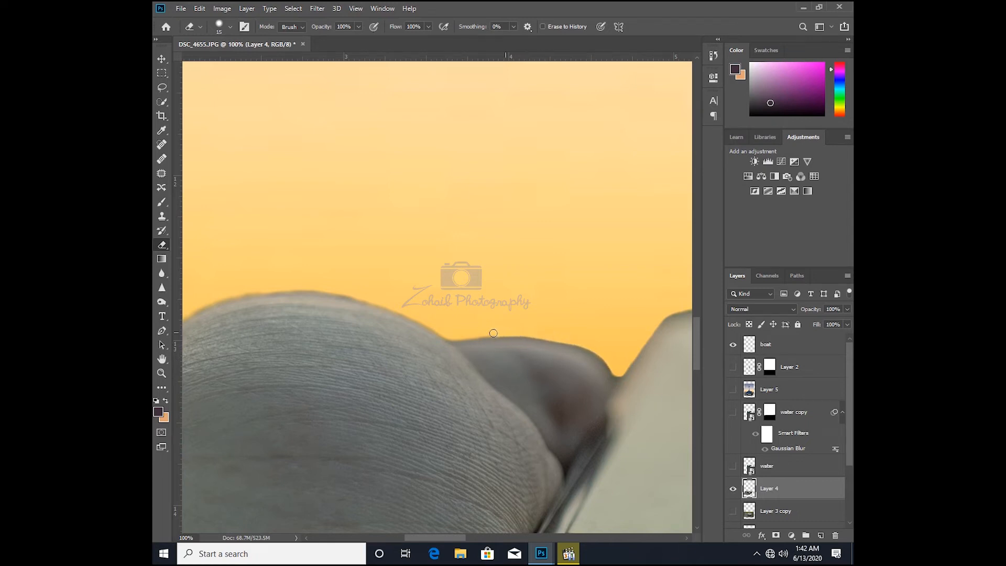
Step: Smooth the rounded upper outline of the thumb on Layer 4 with a 45 px eraser
{"action": "mouse_move", "coordinate": [387, 352]}
{"action": "left_mouse_down"}
{"action": "mouse_move", "coordinate": [532, 346]}
{"action": "mouse_move", "coordinate": [593, 328]}
{"action": "mouse_move", "coordinate": [600, 279]}
{"action": "left_mouse_up"}
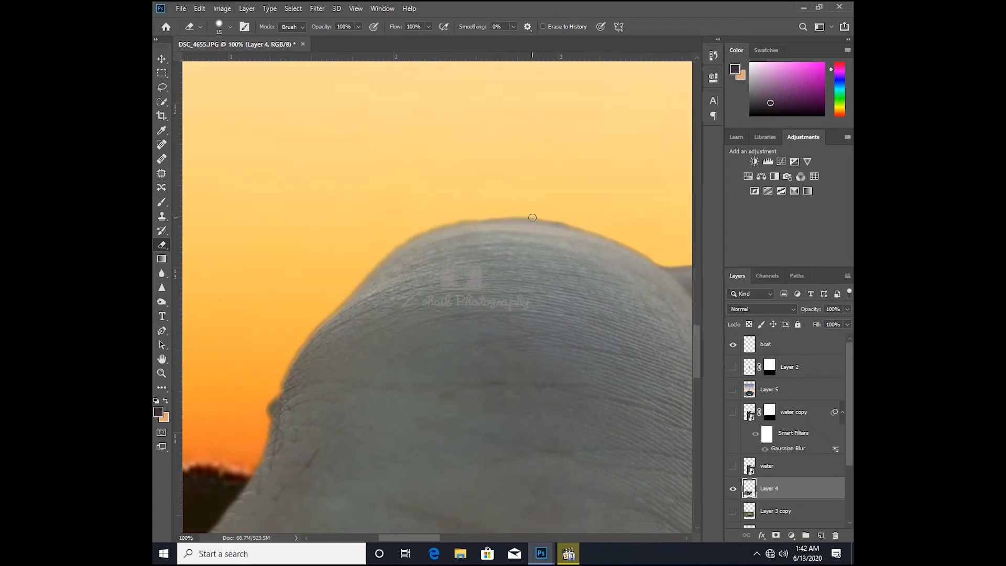
{"action": "key", "text": "bracketright"}
{"action": "key", "text": "bracketright"}
{"action": "key", "text": "bracketright"}
{"action": "mouse_move", "coordinate": [403, 231]}
{"action": "left_mouse_down"}
{"action": "mouse_move", "coordinate": [485, 206]}
{"action": "mouse_move", "coordinate": [594, 219]}
{"action": "left_mouse_up"}
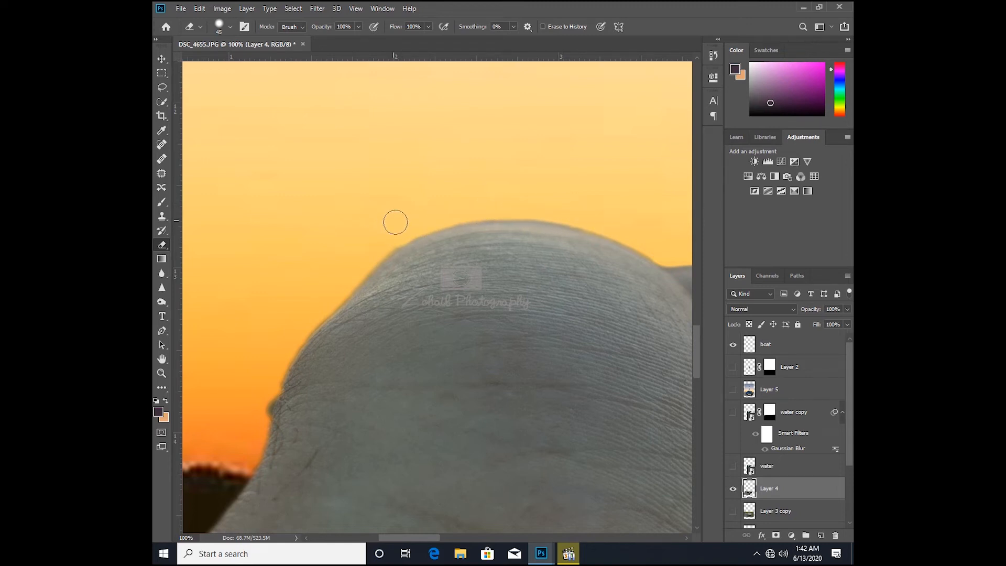
Step: Erase the fringe down the outer side of the fingers holding the phone's speaker end on Layer 4
{"action": "mouse_move", "coordinate": [393, 235]}
{"action": "left_mouse_down"}
{"action": "mouse_move", "coordinate": [285, 350]}
{"action": "mouse_move", "coordinate": [241, 461]}
{"action": "mouse_move", "coordinate": [270, 435]}
{"action": "mouse_move", "coordinate": [402, 168]}
{"action": "left_mouse_up"}
{"action": "mouse_move", "coordinate": [512, 313]}
{"action": "left_mouse_down"}
{"action": "mouse_move", "coordinate": [381, 184]}
{"action": "mouse_move", "coordinate": [322, 170]}
{"action": "left_mouse_up"}
{"action": "mouse_move", "coordinate": [524, 351]}
{"action": "left_mouse_down"}
{"action": "mouse_move", "coordinate": [510, 210]}
{"action": "mouse_move", "coordinate": [516, 131]}
{"action": "left_mouse_up"}
{"action": "left_click_drag", "start_coordinate": [517, 216], "coordinate": [283, 357]}
{"action": "left_click_drag", "start_coordinate": [438, 150], "coordinate": [556, 231]}
{"action": "left_click_drag", "start_coordinate": [495, 200], "coordinate": [487, 143]}
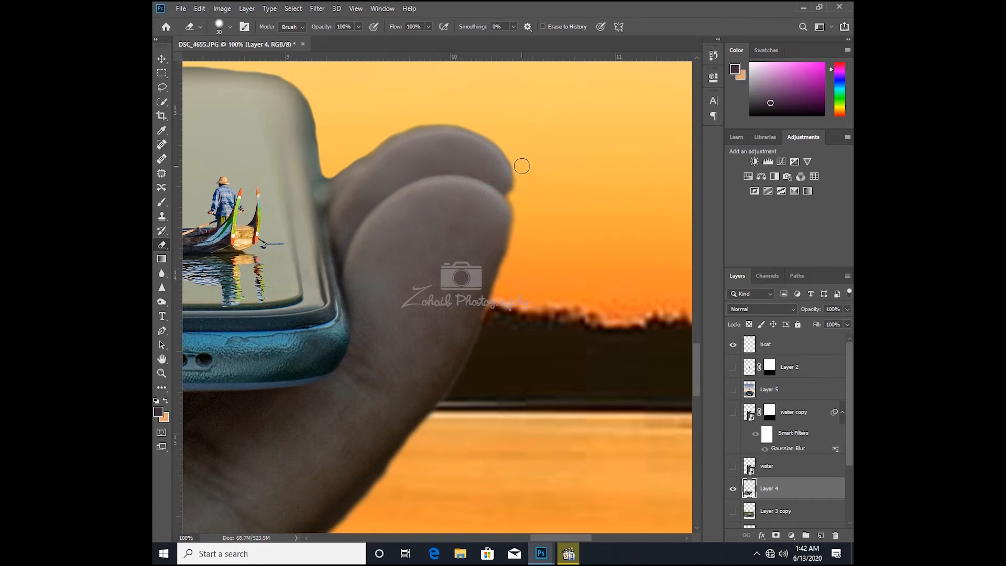
{"action": "key", "text": "bracketleft"}
{"action": "left_click_drag", "start_coordinate": [518, 207], "coordinate": [519, 229]}
{"action": "mouse_move", "coordinate": [504, 278]}
{"action": "left_mouse_down"}
{"action": "mouse_move", "coordinate": [459, 385]}
{"action": "mouse_move", "coordinate": [344, 526]}
{"action": "left_mouse_up"}
Step: Smooth the hand's underside below the fingers and clean the outline of the gap between the phone and the palm
{"action": "left_click_drag", "start_coordinate": [356, 423], "coordinate": [505, 92]}
{"action": "mouse_move", "coordinate": [482, 206]}
{"action": "left_mouse_down"}
{"action": "mouse_move", "coordinate": [404, 284]}
{"action": "mouse_move", "coordinate": [306, 331]}
{"action": "left_mouse_up"}
{"action": "left_click_drag", "start_coordinate": [320, 219], "coordinate": [377, 270]}
{"action": "left_click_drag", "start_coordinate": [557, 240], "coordinate": [537, 258]}
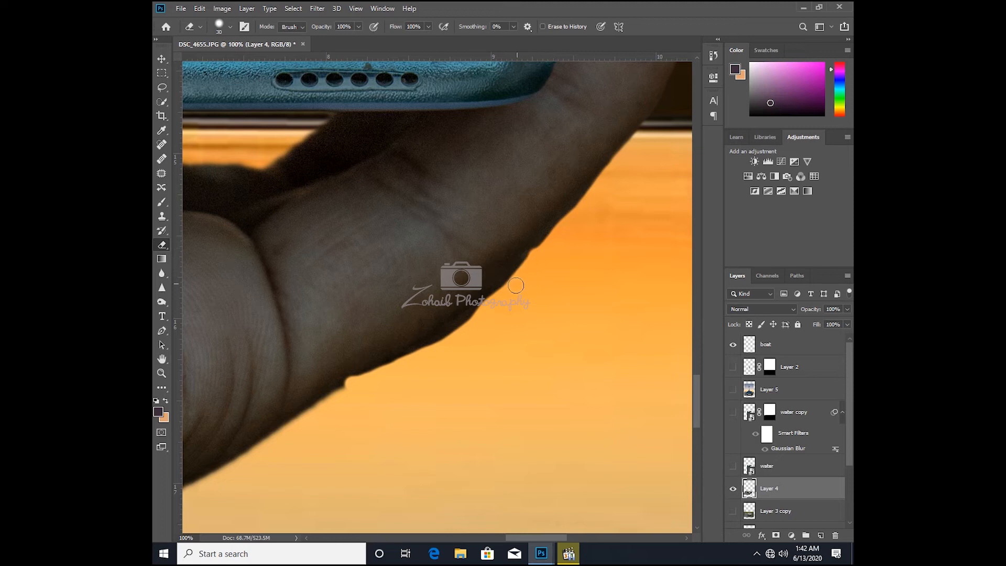
{"action": "left_click_drag", "start_coordinate": [539, 254], "coordinate": [534, 258]}
{"action": "mouse_move", "coordinate": [320, 208]}
{"action": "left_mouse_down"}
{"action": "mouse_move", "coordinate": [667, 233]}
{"action": "mouse_move", "coordinate": [529, 281]}
{"action": "left_mouse_up"}
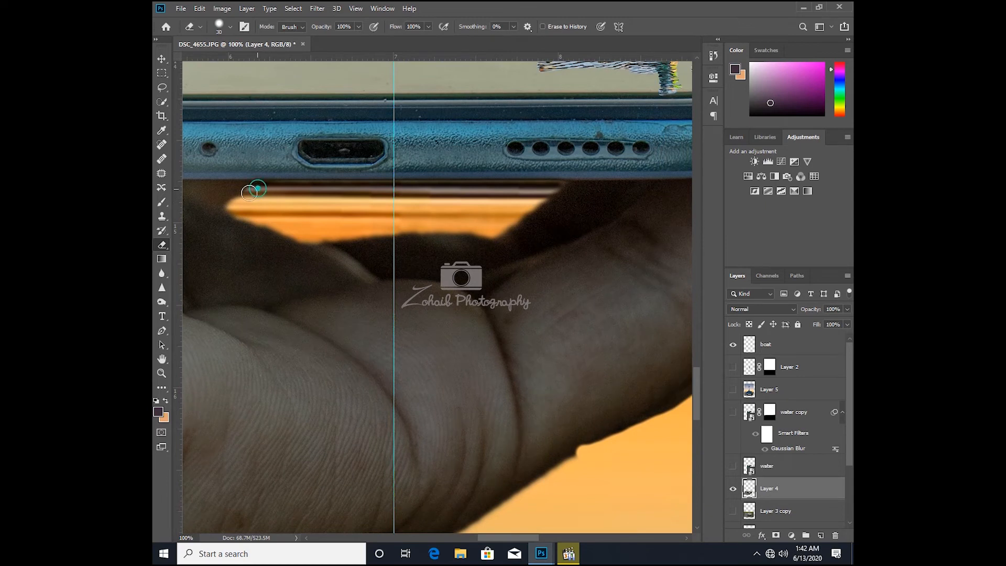
{"action": "mouse_move", "coordinate": [231, 206]}
{"action": "left_mouse_down"}
{"action": "mouse_move", "coordinate": [318, 238]}
{"action": "mouse_move", "coordinate": [477, 238]}
{"action": "mouse_move", "coordinate": [530, 213]}
{"action": "mouse_move", "coordinate": [559, 179]}
{"action": "mouse_move", "coordinate": [564, 189]}
{"action": "left_mouse_up"}
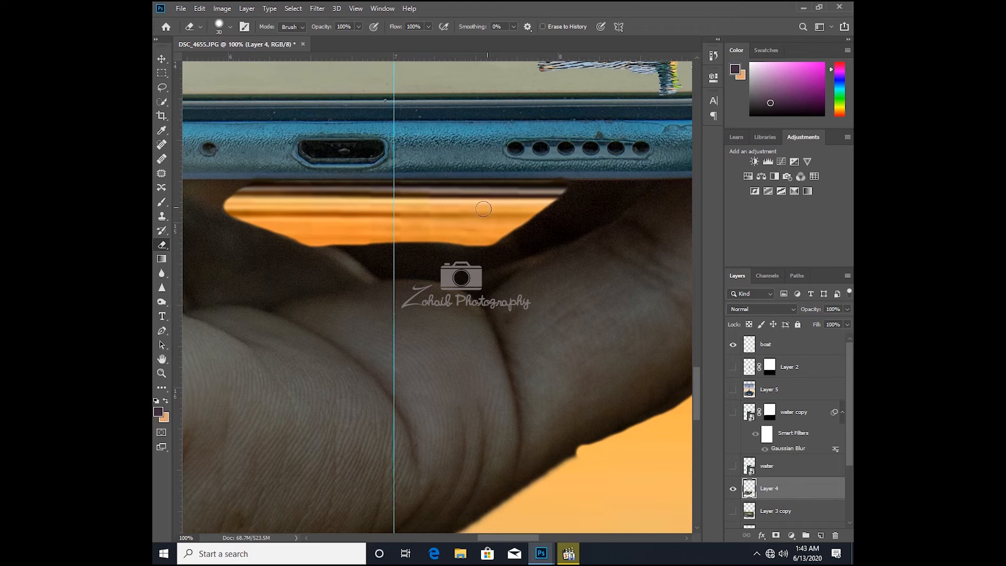
Step: Erase the rough leftover background along the bottom edge of the palm on Layer 4 with a 30 px brush
{"action": "left_click_drag", "start_coordinate": [433, 369], "coordinate": [507, 103]}
{"action": "left_click_drag", "start_coordinate": [510, 158], "coordinate": [557, 105]}
{"action": "left_click_drag", "start_coordinate": [683, 187], "coordinate": [522, 292]}
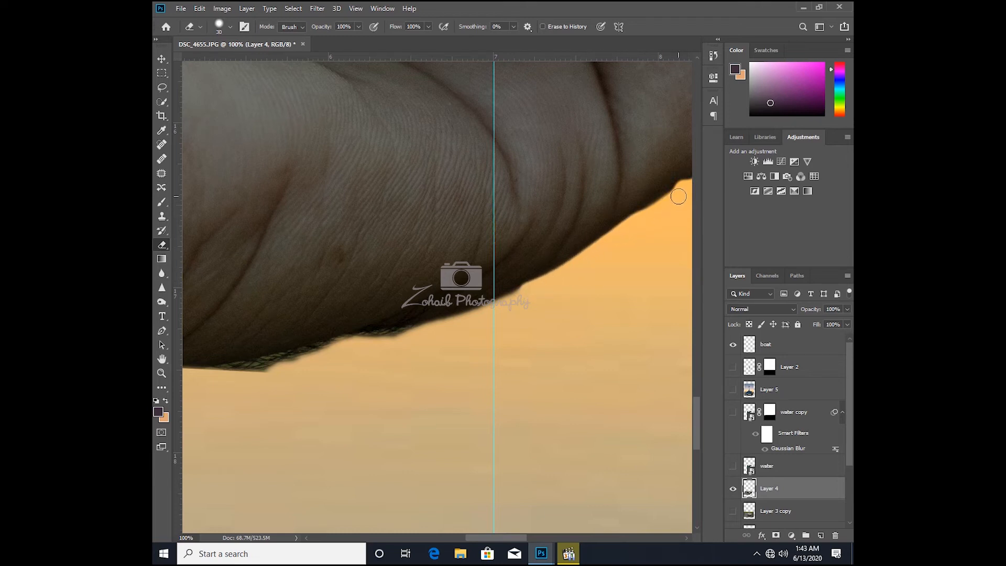
{"action": "left_click_drag", "start_coordinate": [683, 186], "coordinate": [647, 218]}
{"action": "mouse_move", "coordinate": [204, 375]}
{"action": "left_mouse_down"}
{"action": "mouse_move", "coordinate": [419, 331]}
{"action": "mouse_move", "coordinate": [525, 295]}
{"action": "left_mouse_up"}
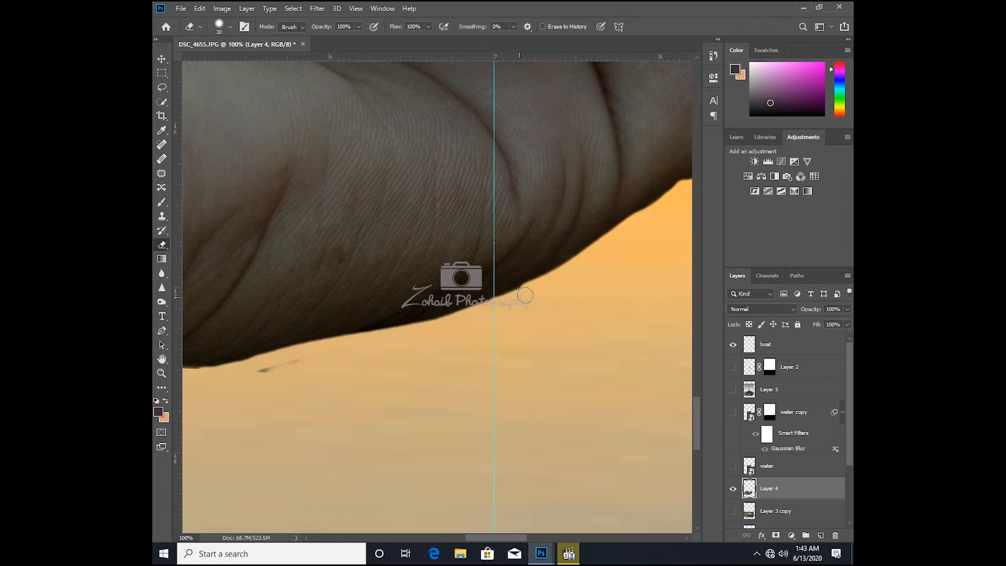
Step: Examine the cleaned hand and phone cutout against the full sunset canvas
{"action": "key", "text": "z"}
{"action": "left_click", "coordinate": [293, 367], "text": "alt"}
{"action": "left_click", "coordinate": [294, 367], "text": "alt"}
{"action": "left_click", "coordinate": [293, 367], "text": "alt"}
{"action": "left_click", "coordinate": [337, 325], "text": "alt"}
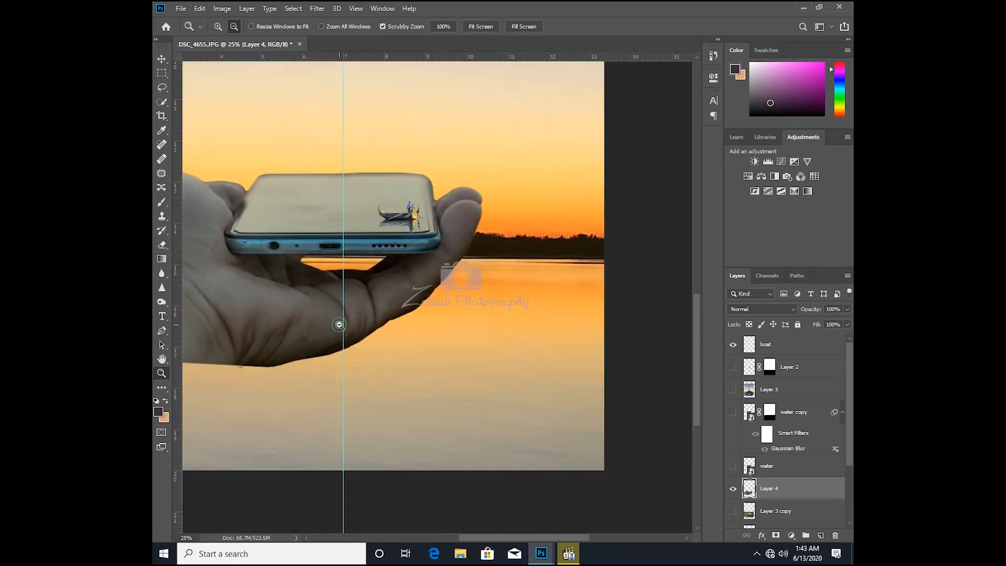
{"action": "left_click", "coordinate": [338, 325], "text": "alt"}
{"action": "left_click", "coordinate": [351, 252], "text": "alt"}
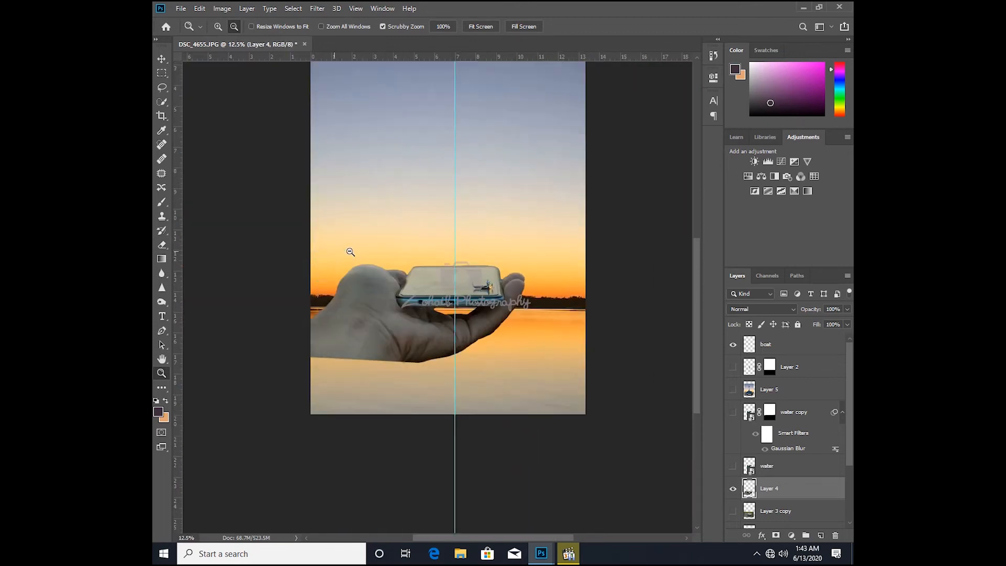
Step: Hide the boat layer so only the blank phone screen of Layer 4 shows
{"action": "left_click", "coordinate": [482, 296]}
{"action": "left_click", "coordinate": [483, 296]}
{"action": "left_click", "coordinate": [483, 296]}
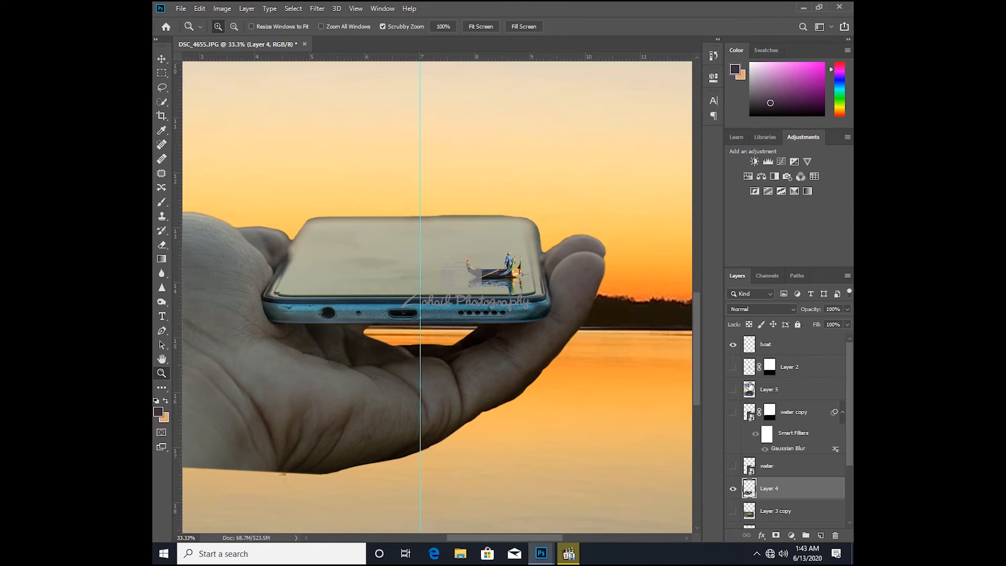
{"action": "left_click", "coordinate": [733, 344]}
{"action": "left_click", "coordinate": [459, 263]}
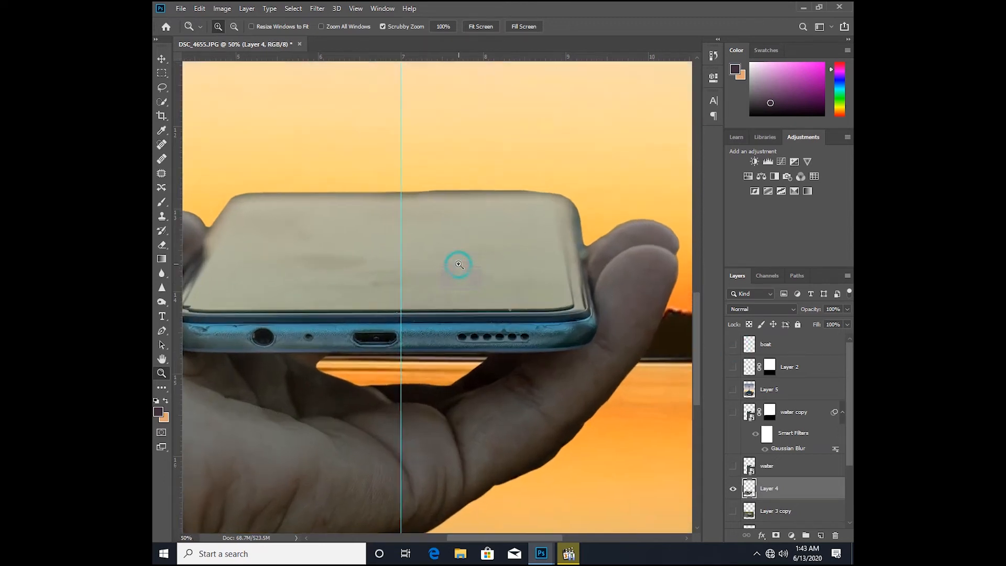
{"action": "left_click_drag", "start_coordinate": [474, 285], "coordinate": [425, 299]}
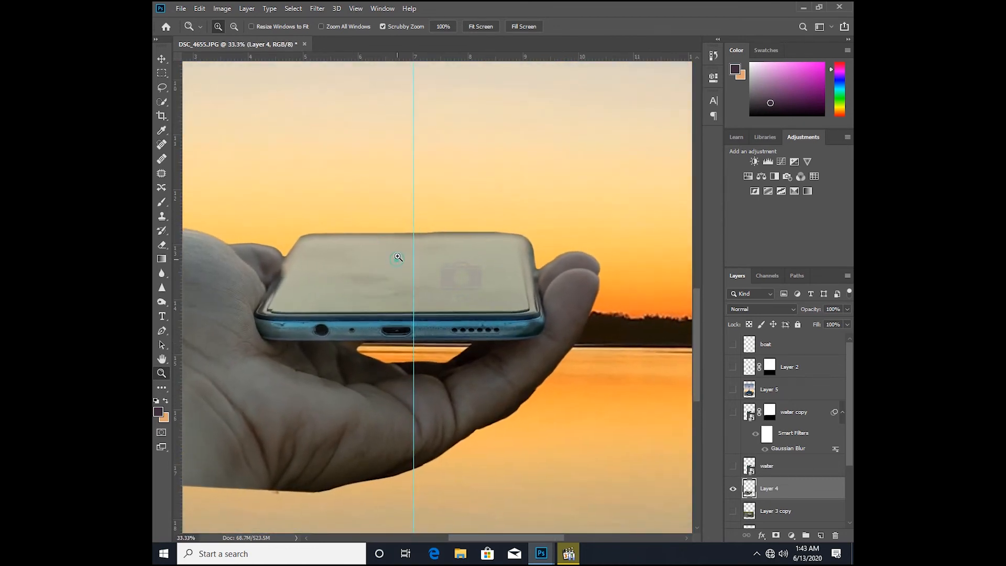
Step: Select the phone's screen on Layer 4 with Quick Selection and trim the selection along its front and side edges
{"action": "left_click", "coordinate": [398, 263]}
{"action": "left_click", "coordinate": [162, 101]}
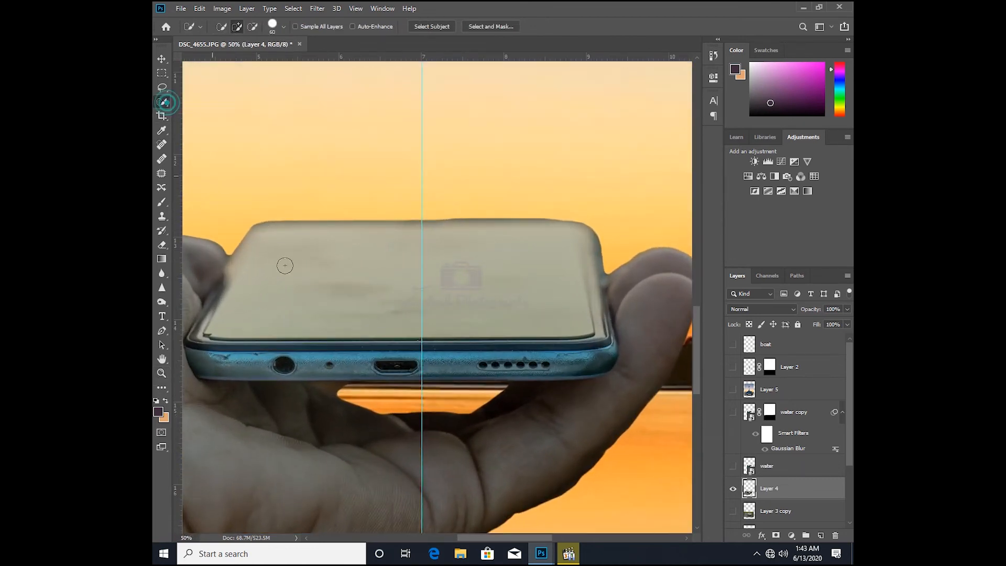
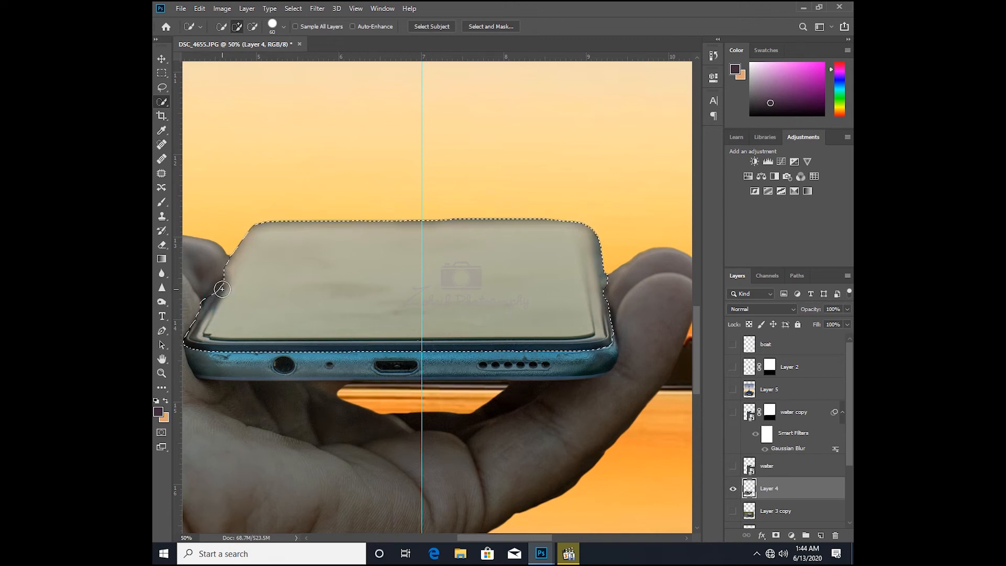
{"action": "key", "text": "alt"}
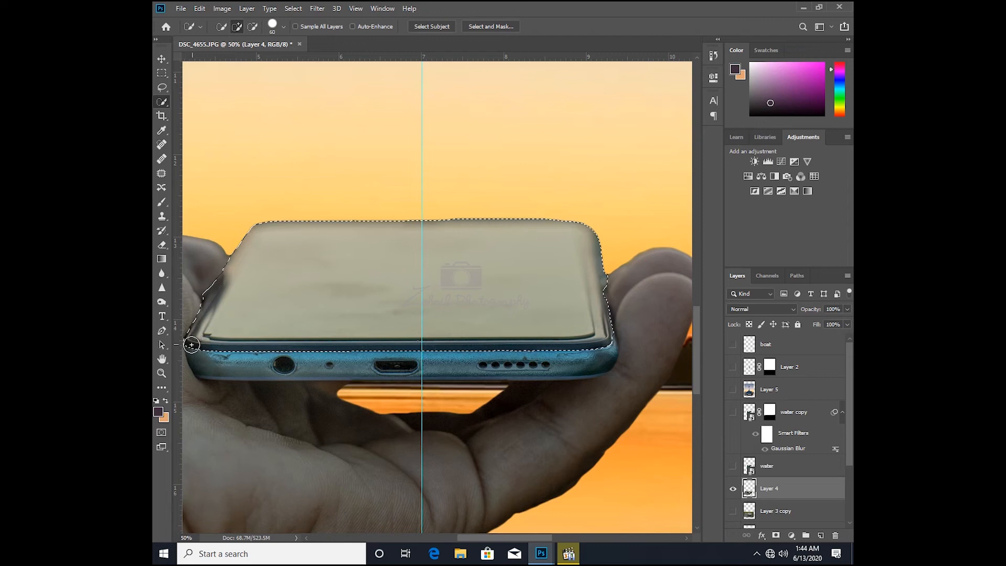
{"action": "key", "text": "alt"}
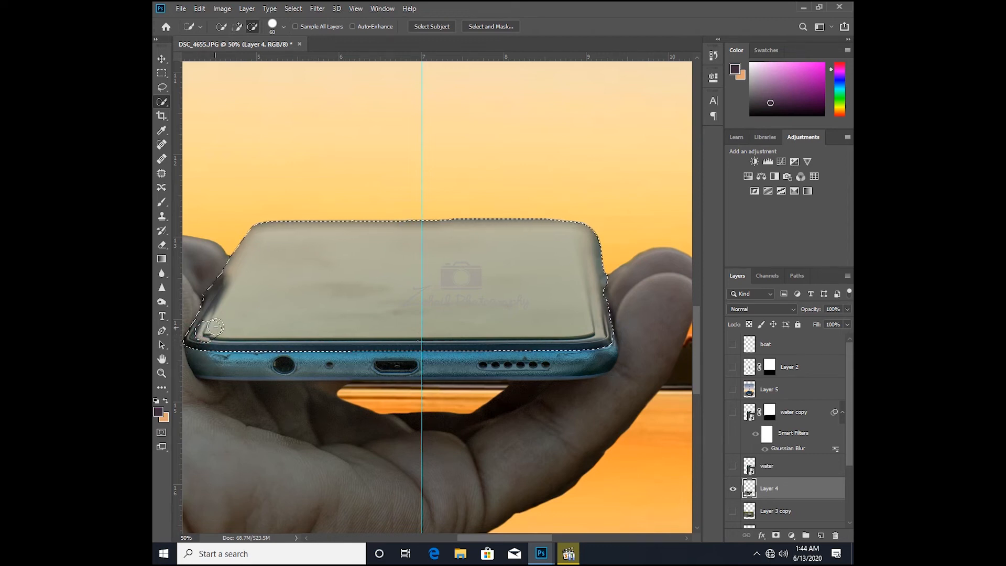
{"action": "left_click_drag", "start_coordinate": [222, 329], "coordinate": [213, 332]}
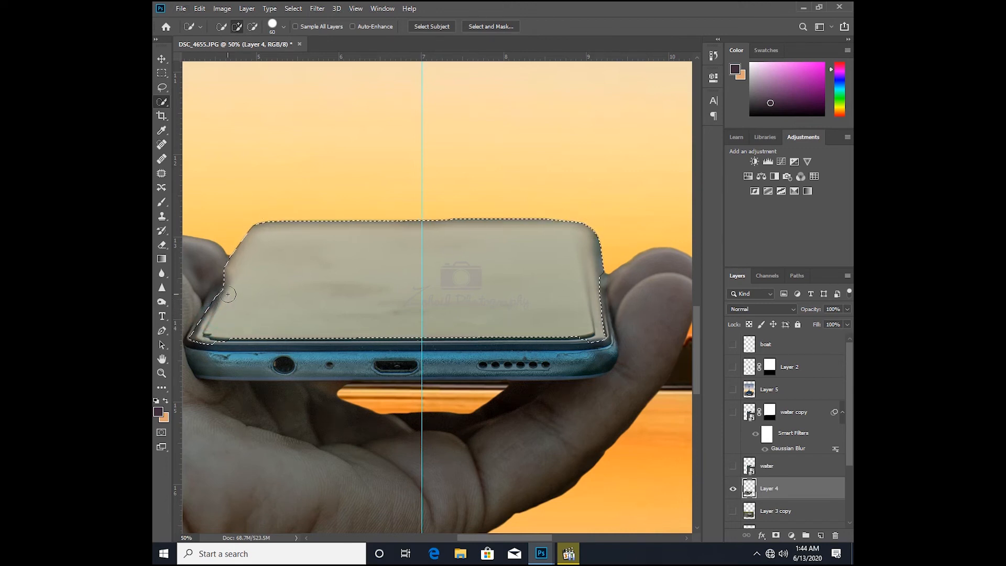
{"action": "left_click_drag", "start_coordinate": [229, 282], "coordinate": [189, 295]}
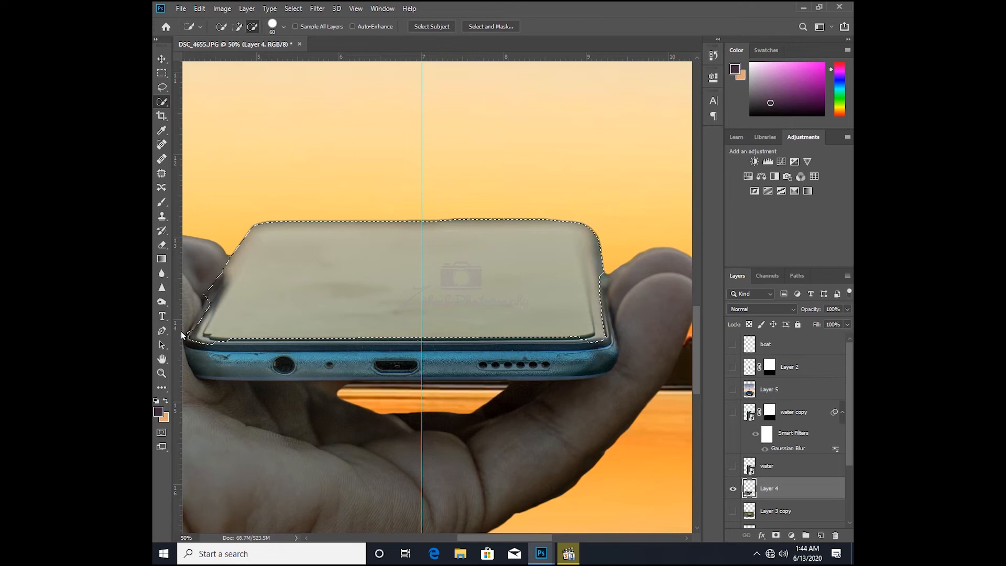
{"action": "left_click_drag", "start_coordinate": [190, 344], "coordinate": [220, 333]}
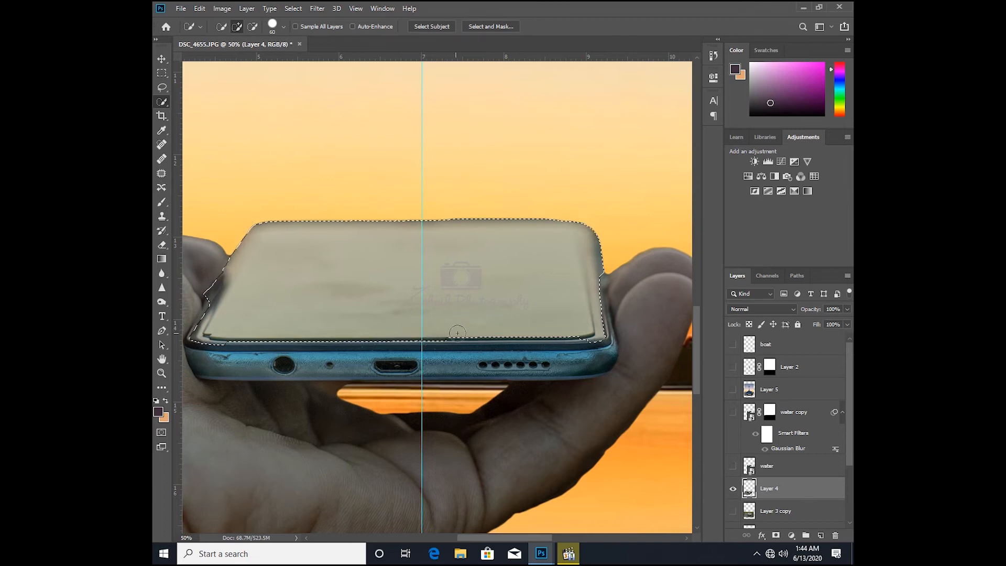
{"action": "key", "text": "alt"}
Step: Add a straight strip along the screen's front bezel to the selection with the Polygonal Lasso tool
{"action": "left_click", "coordinate": [162, 87]}
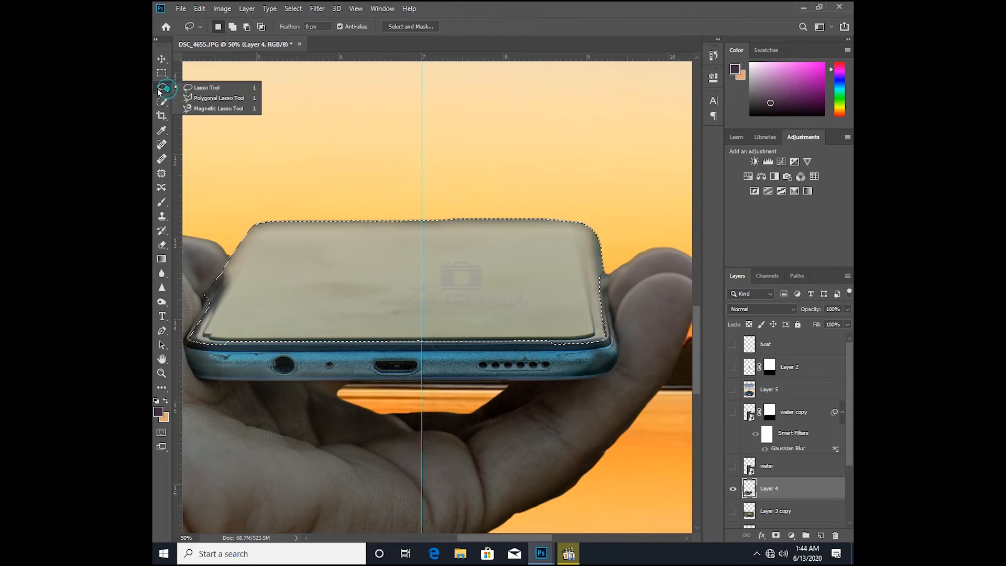
{"action": "left_click", "coordinate": [184, 98]}
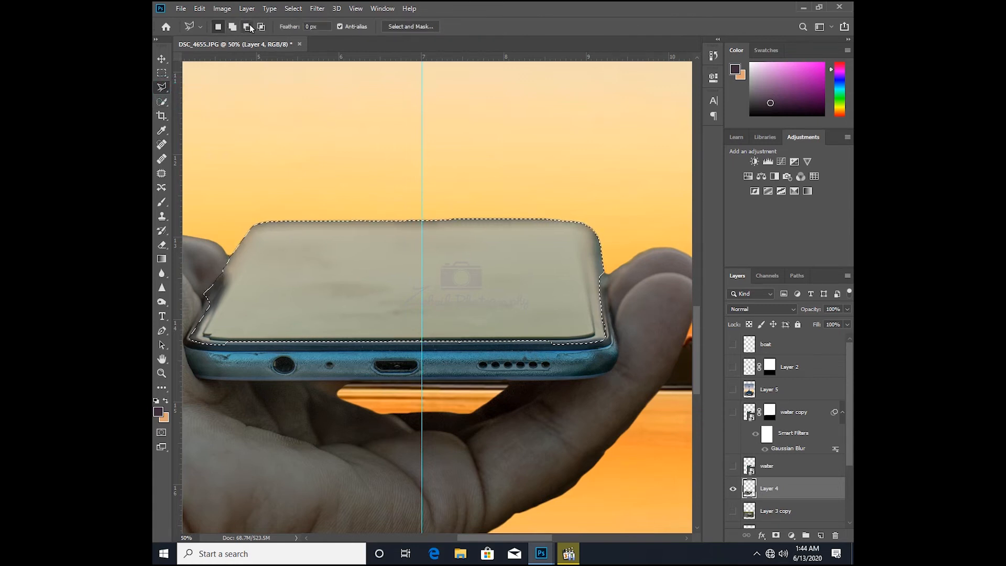
{"action": "left_click", "coordinate": [232, 26]}
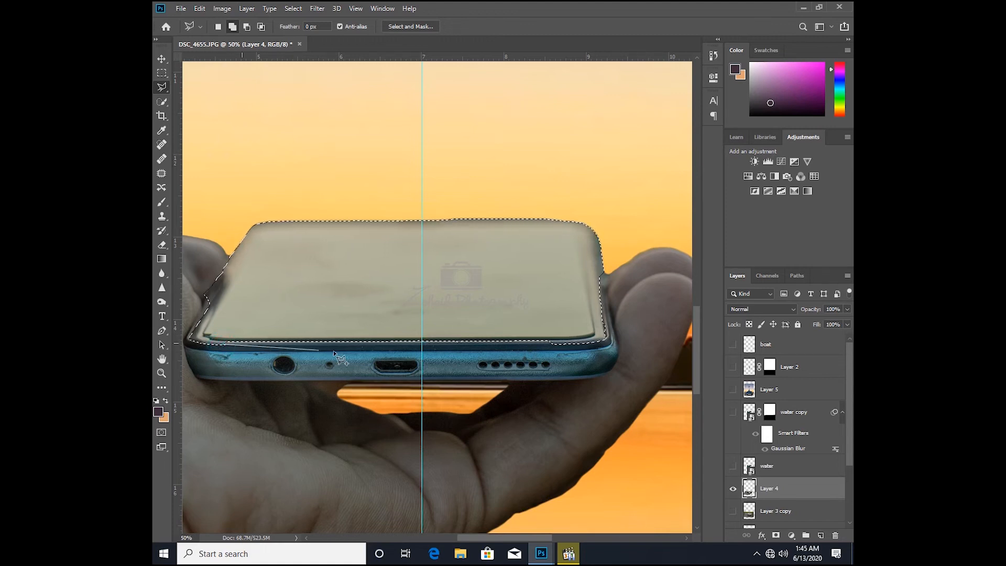
{"action": "left_click", "coordinate": [554, 343]}
{"action": "left_click", "coordinate": [234, 323]}
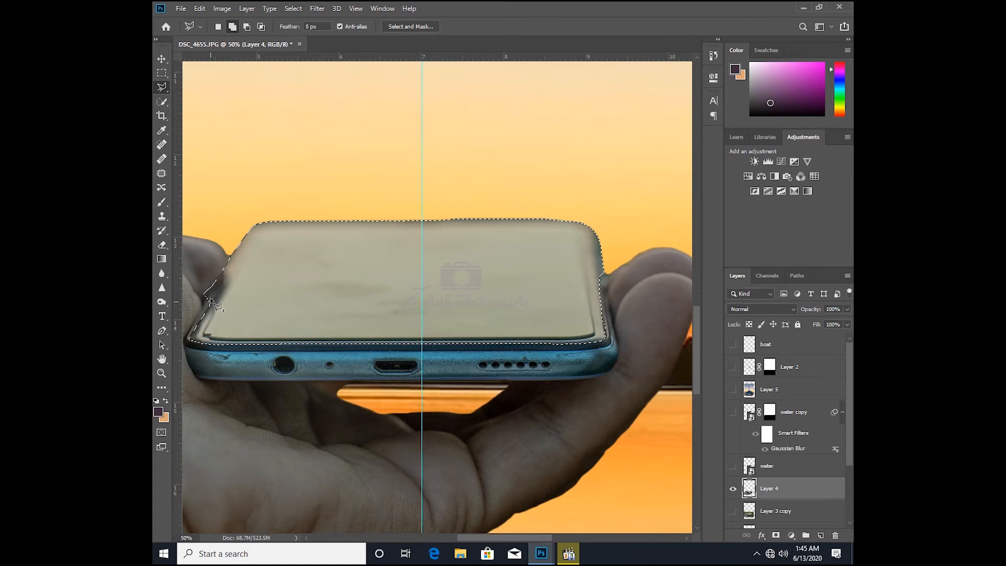
Step: Subtract the uneven excess along both side edges of the phone screen from the selection with the Polygonal Lasso
{"action": "key", "text": "alt"}
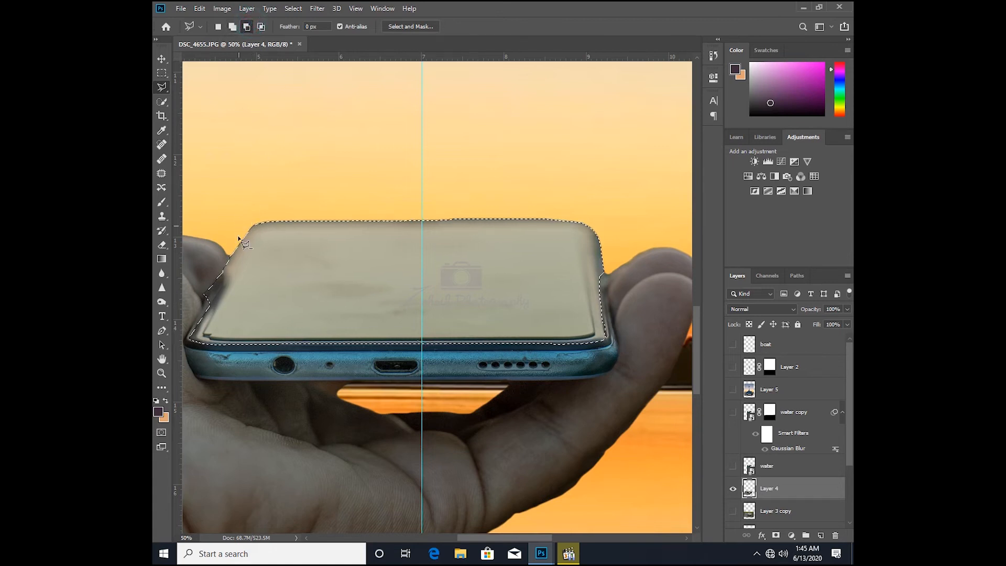
{"action": "left_click", "coordinate": [233, 251]}
{"action": "left_click", "coordinate": [205, 315]}
{"action": "left_click", "coordinate": [193, 271]}
{"action": "left_click", "coordinate": [217, 232]}
{"action": "left_click", "coordinate": [234, 252]}
{"action": "left_click", "coordinate": [593, 213]}
{"action": "left_click", "coordinate": [601, 272]}
{"action": "left_click", "coordinate": [599, 281]}
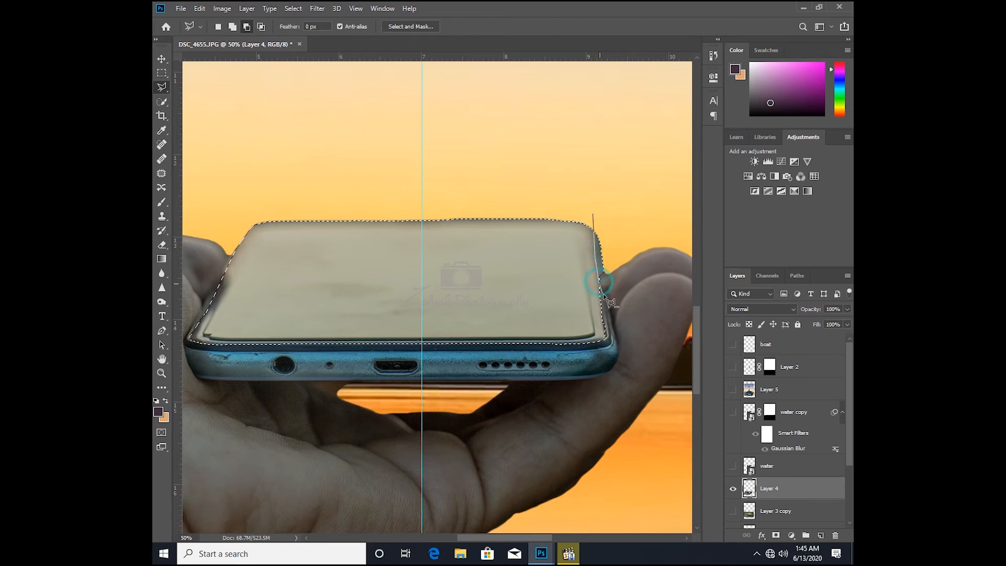
{"action": "double_click", "coordinate": [600, 200]}
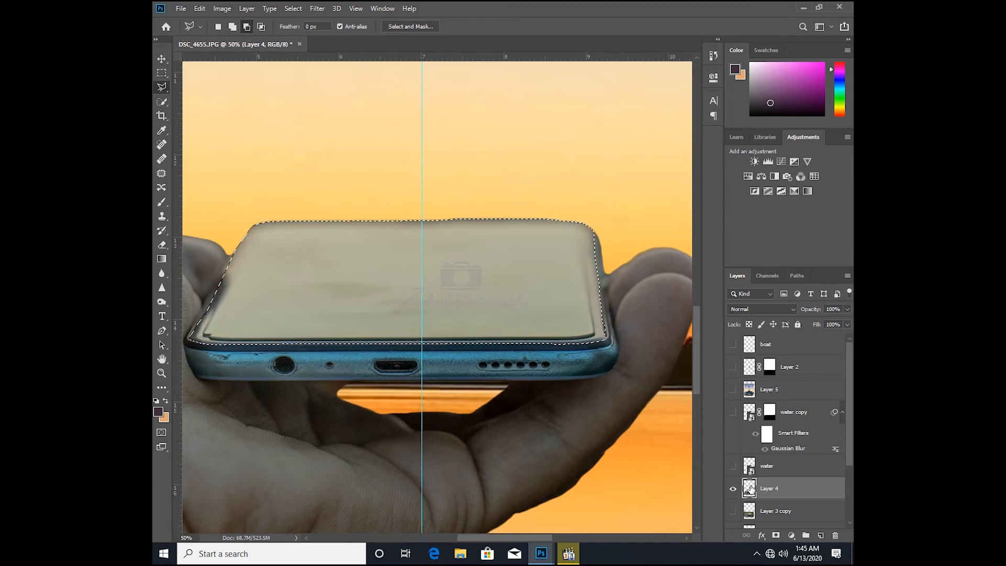
Step: Copy the selected phone screen to its own layer and show the water copy and water layers above it
{"action": "key", "text": "ctrl+j"}
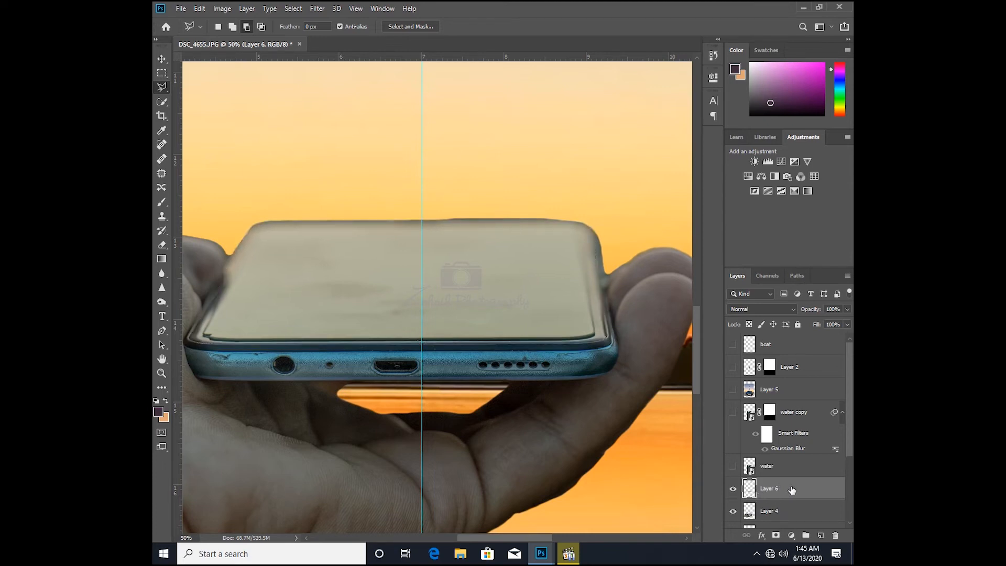
{"action": "left_click", "coordinate": [732, 413]}
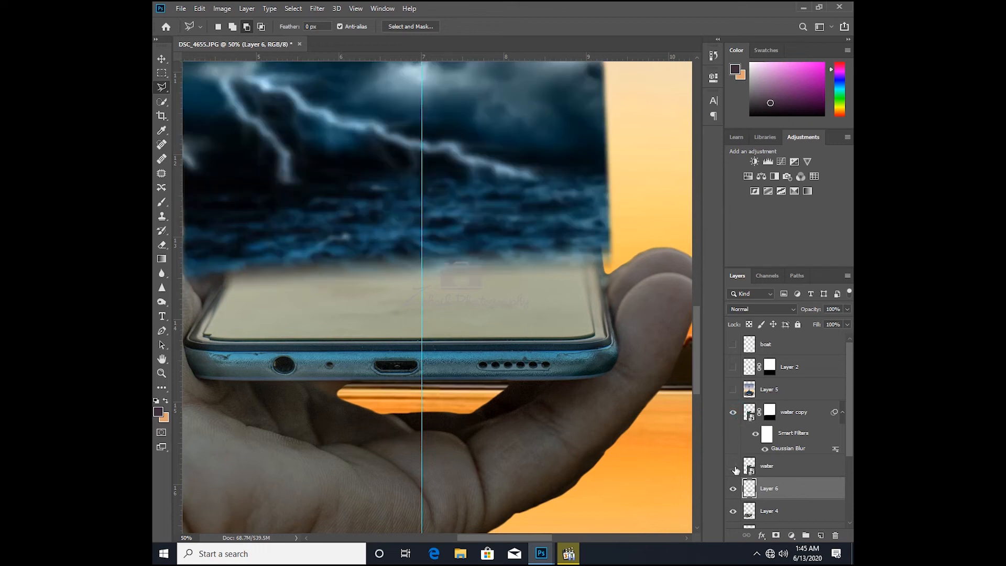
{"action": "left_click", "coordinate": [733, 466]}
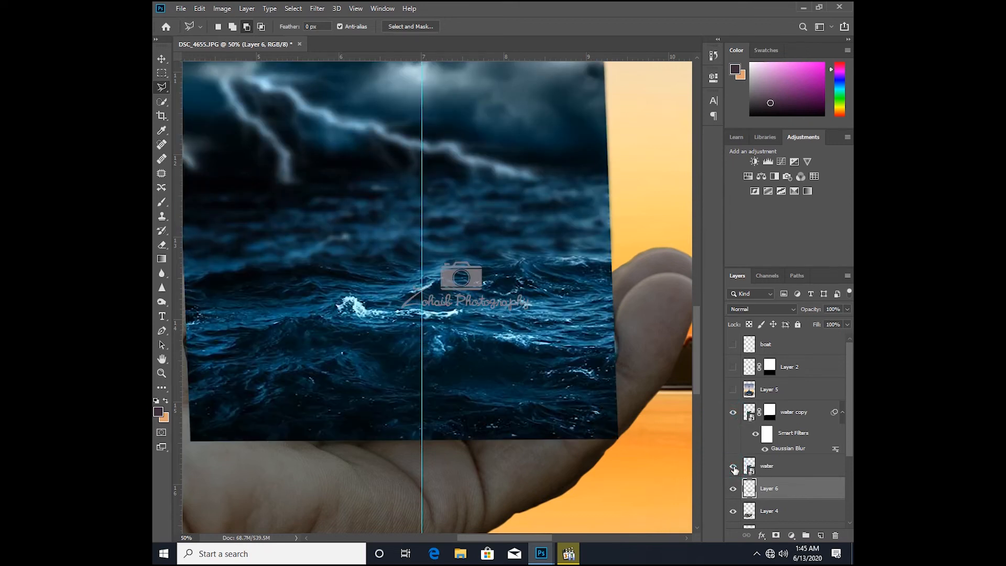
Step: Clip the water copy and water layers to the copied phone screen on Layer 6
{"action": "left_click", "coordinate": [819, 411], "text": "ctrl"}
{"action": "left_click", "coordinate": [804, 466], "text": "ctrl"}
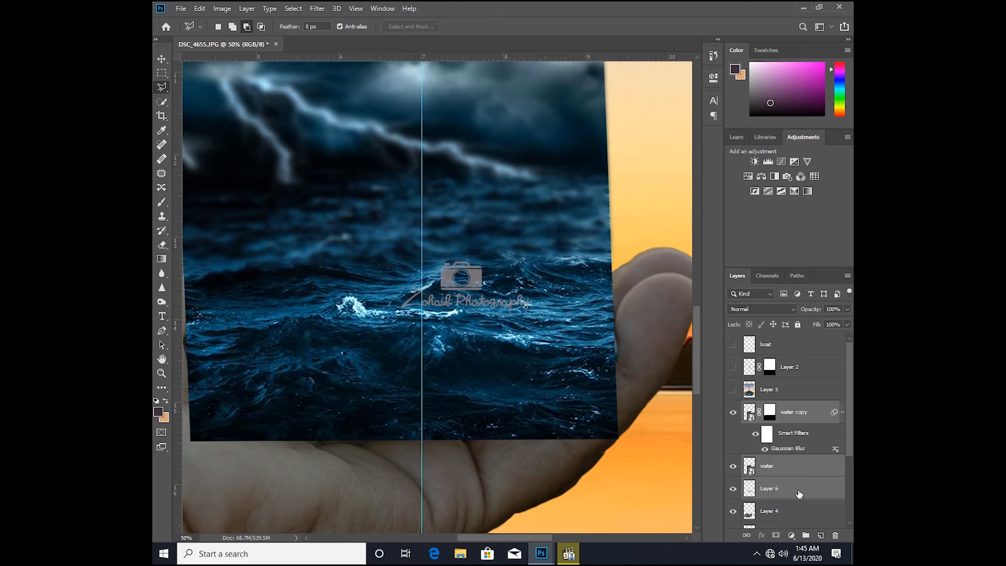
{"action": "left_click", "coordinate": [799, 489], "text": "ctrl"}
{"action": "right_click", "coordinate": [804, 464]}
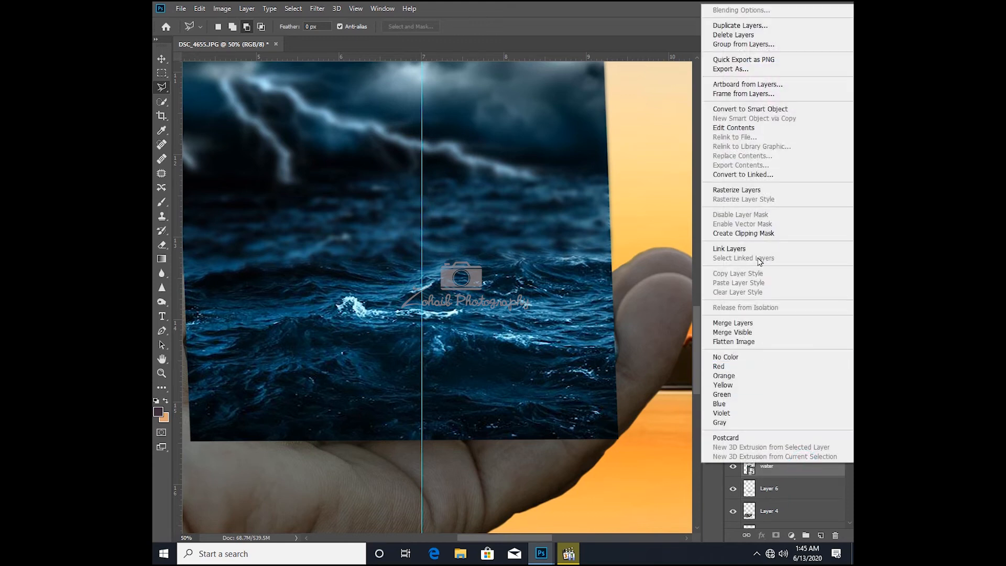
{"action": "left_click", "coordinate": [741, 233]}
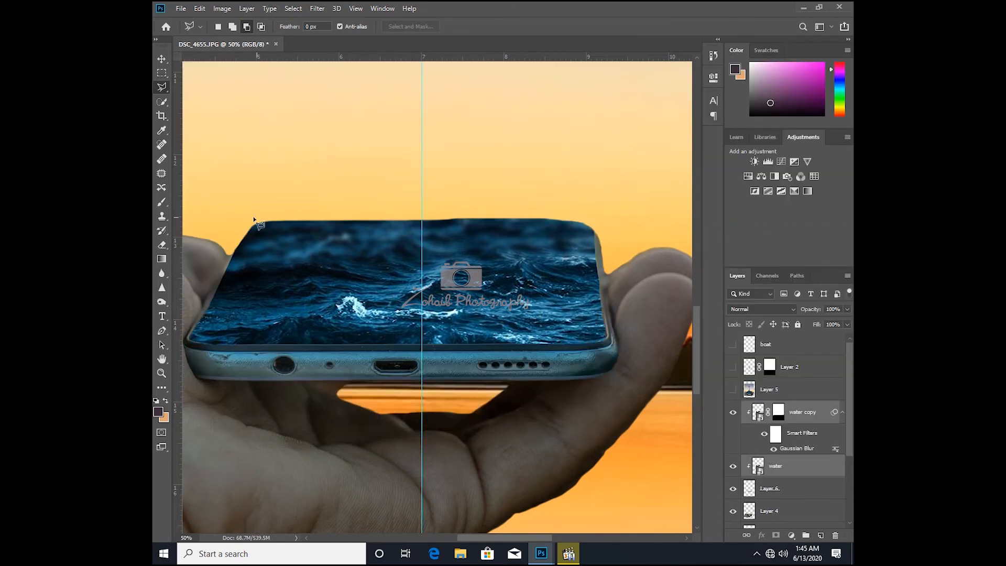
Step: Apply another Gaussian Blur with a 7.6 pixel radius to the water copy layer
{"action": "left_click", "coordinate": [757, 412]}
{"action": "left_click", "coordinate": [317, 8]}
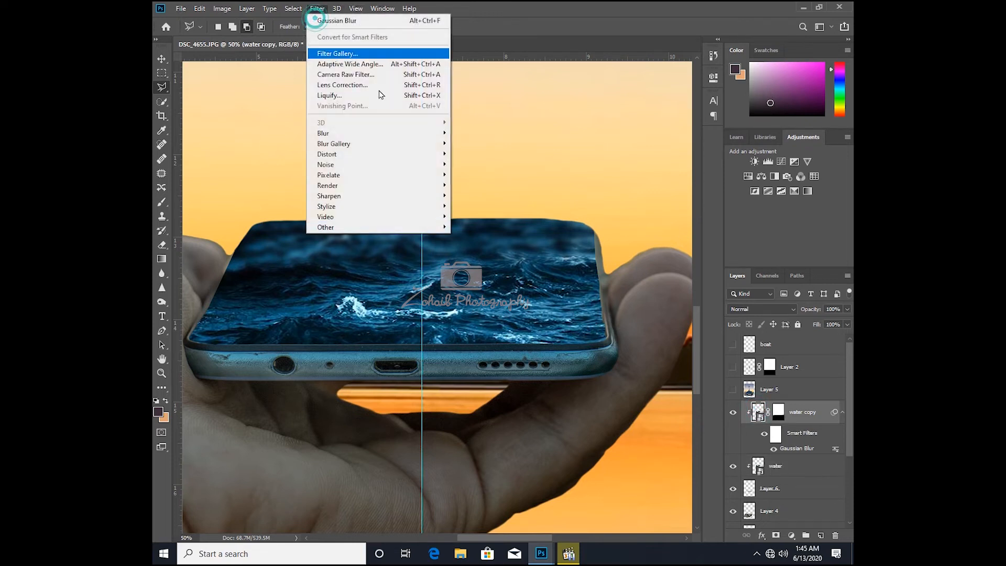
{"action": "mouse_move", "coordinate": [435, 134]}
{"action": "left_click", "coordinate": [480, 174]}
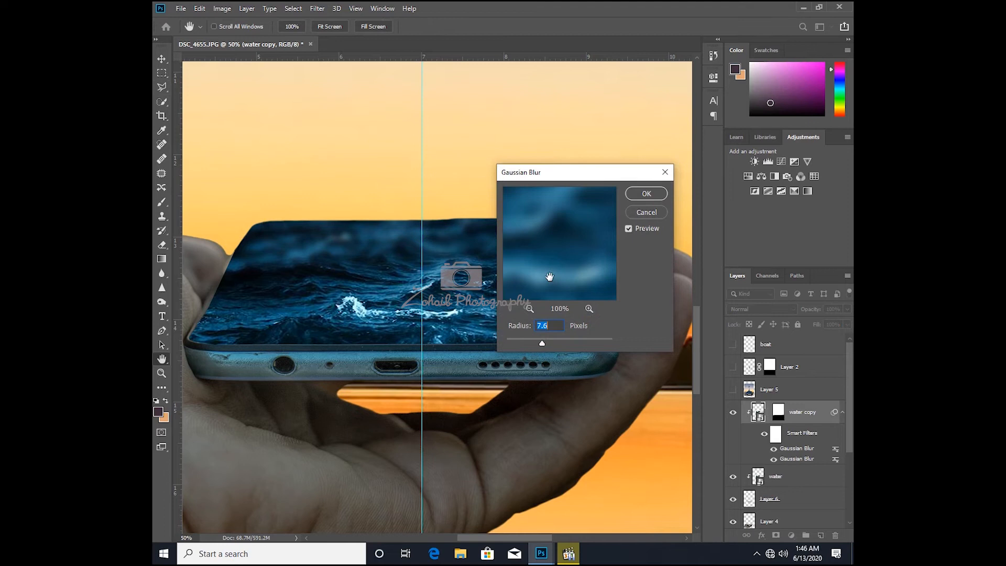
{"action": "left_click", "coordinate": [644, 194]}
{"action": "key", "text": "l"}
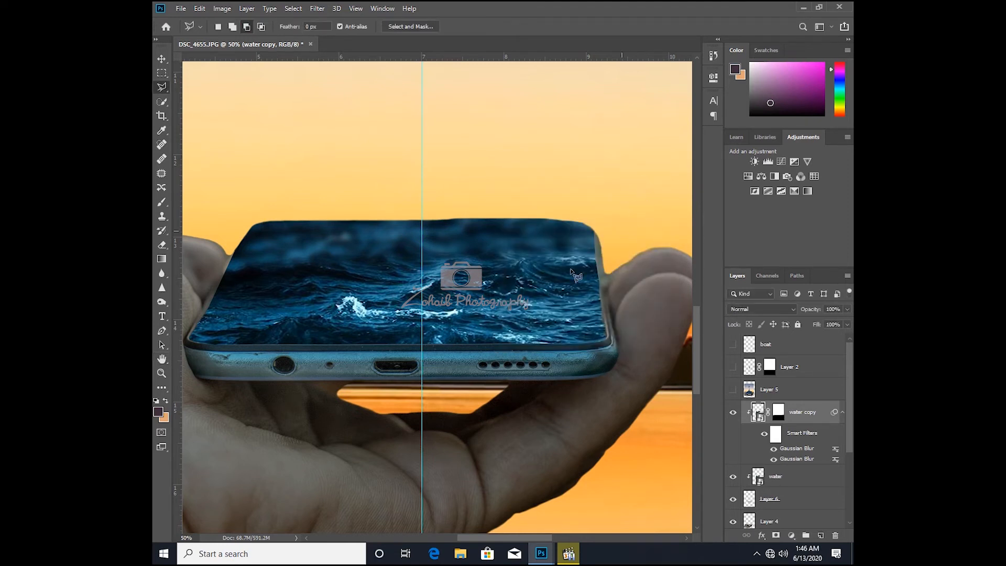
Step: Distort the water copy layer with Free Transform, pulling its upper-left corner outward and down and shifting its right side slightly up
{"action": "key", "text": "z"}
{"action": "left_click", "coordinate": [506, 313], "text": "alt"}
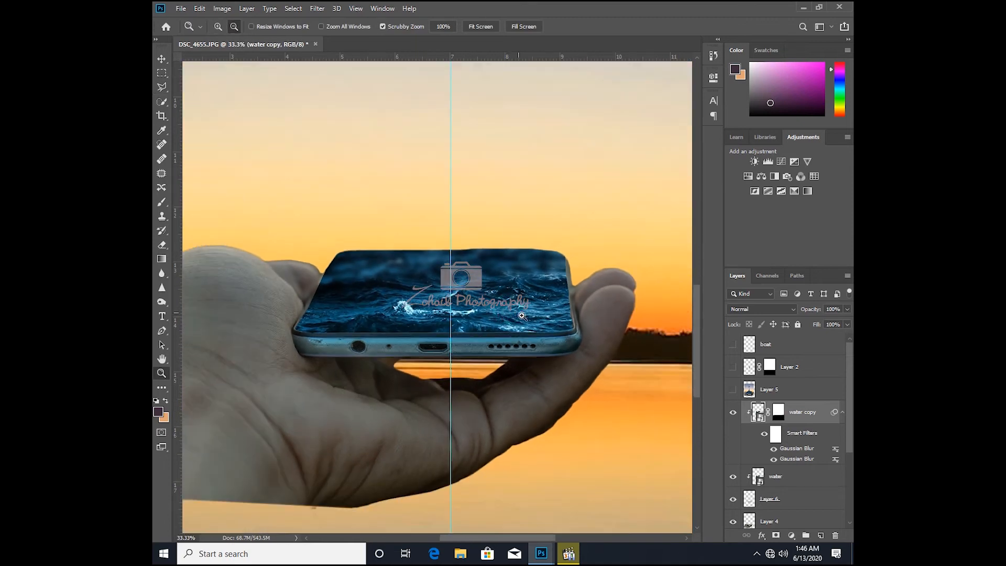
{"action": "left_click", "coordinate": [483, 293], "text": "alt"}
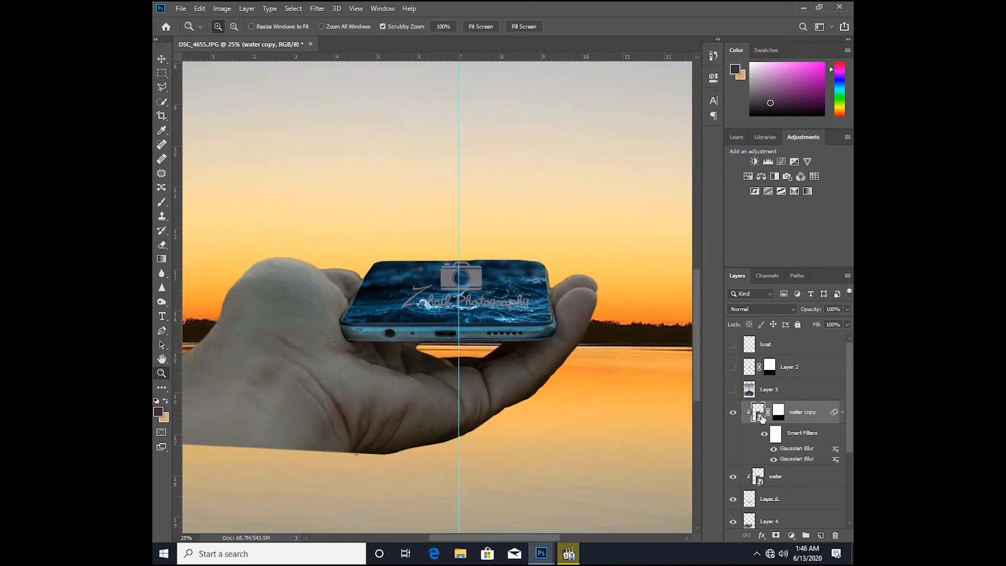
{"action": "key", "text": "ctrl+t"}
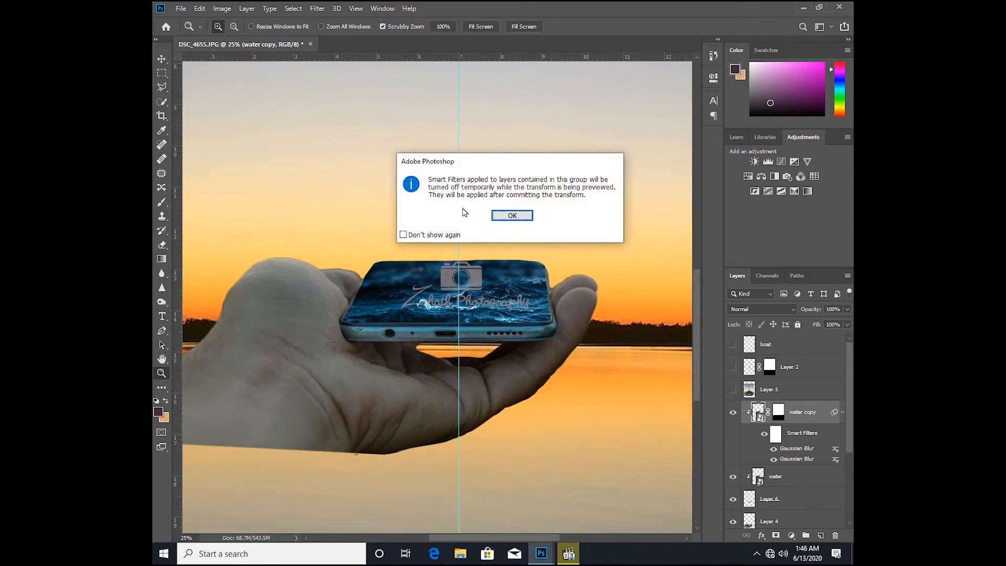
{"action": "key", "text": "Return"}
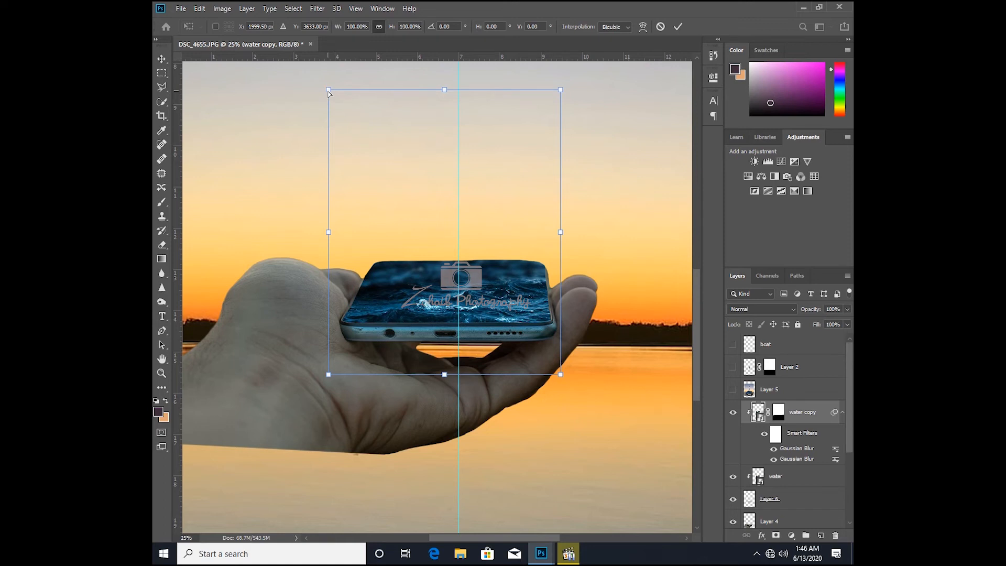
{"action": "left_click_drag", "start_coordinate": [328, 92], "coordinate": [328, 125]}
{"action": "mouse_move", "coordinate": [560, 92]}
{"action": "left_mouse_down"}
{"action": "mouse_move", "coordinate": [561, 113]}
{"action": "mouse_move", "coordinate": [562, 95]}
{"action": "left_mouse_up"}
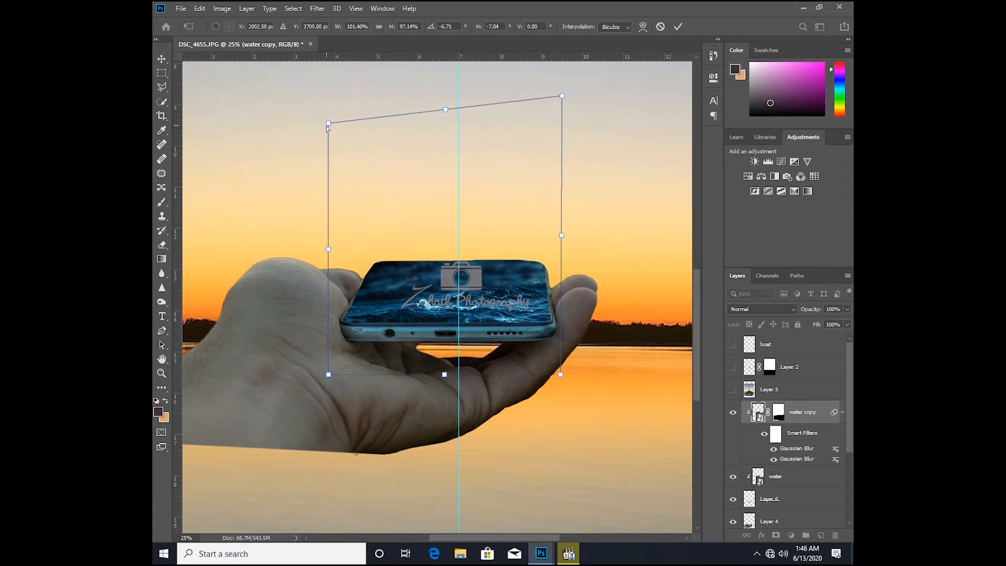
{"action": "left_click_drag", "start_coordinate": [329, 124], "coordinate": [312, 105]}
{"action": "left_click_drag", "start_coordinate": [561, 236], "coordinate": [559, 230]}
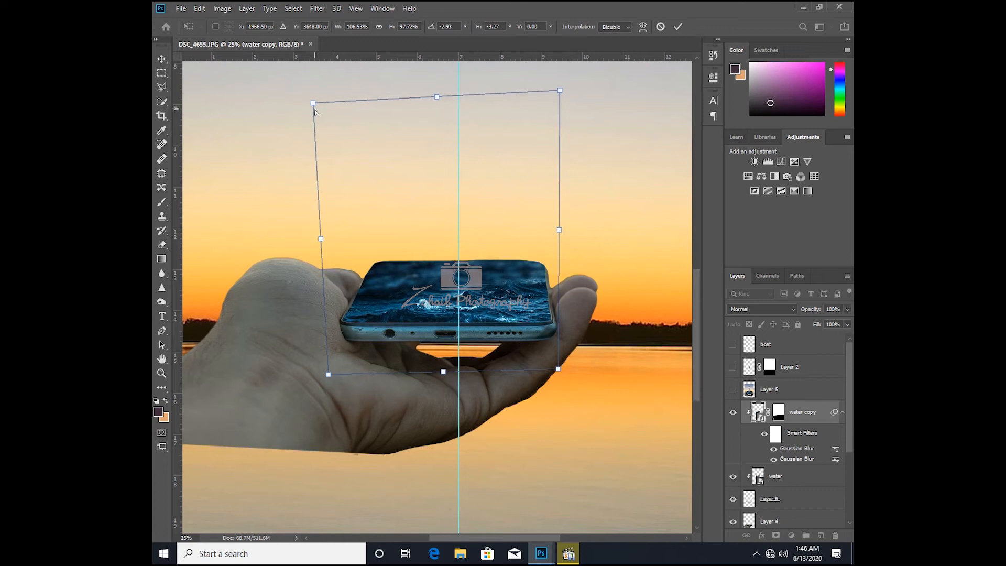
{"action": "mouse_move", "coordinate": [314, 106]}
{"action": "left_mouse_down"}
{"action": "mouse_move", "coordinate": [323, 121]}
{"action": "mouse_move", "coordinate": [310, 109]}
{"action": "left_mouse_up"}
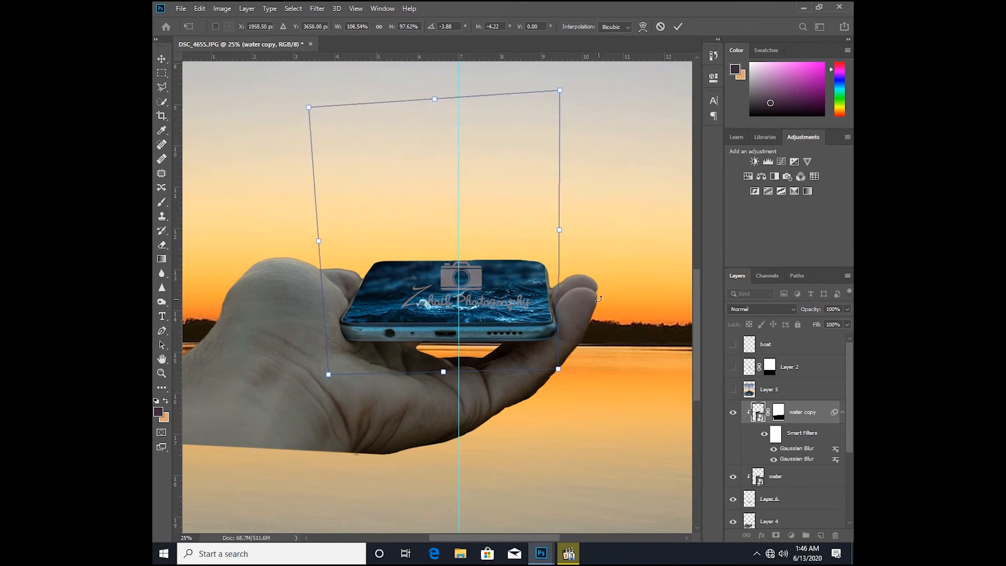
Step: Show the minaret on Layer 2 and check the composition against the full canvas
{"action": "left_click", "coordinate": [730, 370]}
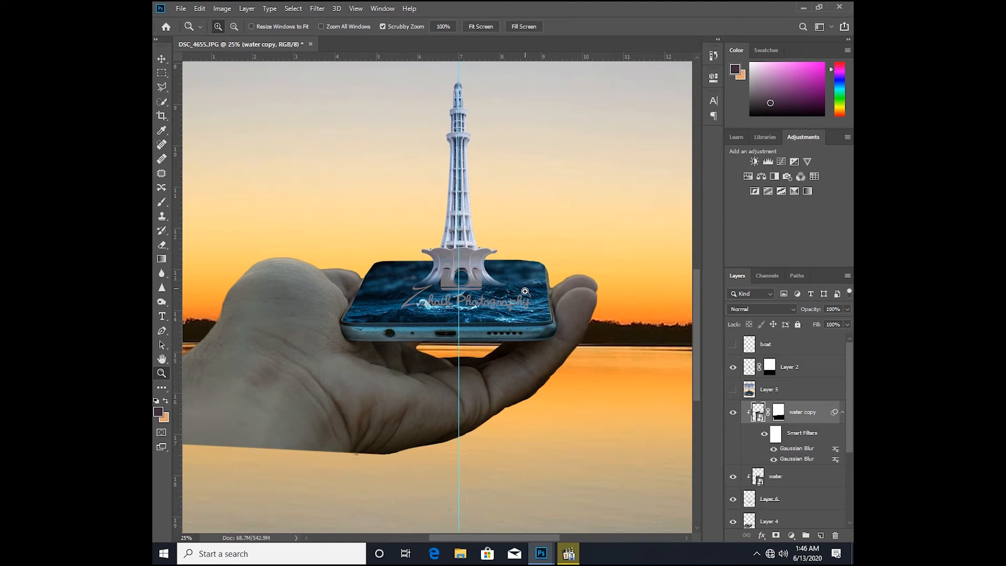
{"action": "left_click", "coordinate": [481, 266], "text": "alt"}
{"action": "left_click", "coordinate": [478, 267], "text": "alt"}
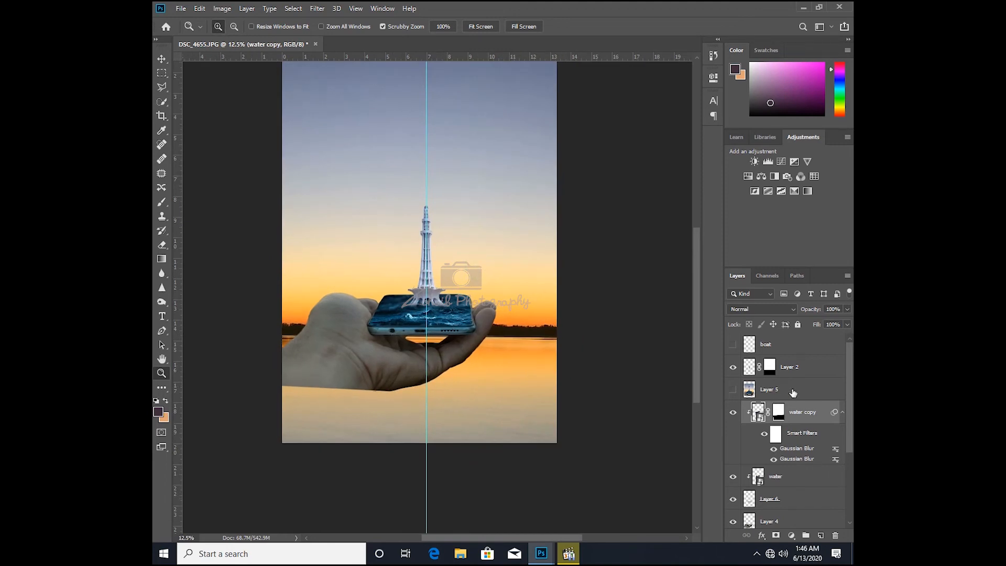
Step: Scale up Layer 2, water copy, water, Layer 6 and Layer 4 together and reposition the hand, phone and minaret on the canvas
{"action": "left_click", "coordinate": [792, 367]}
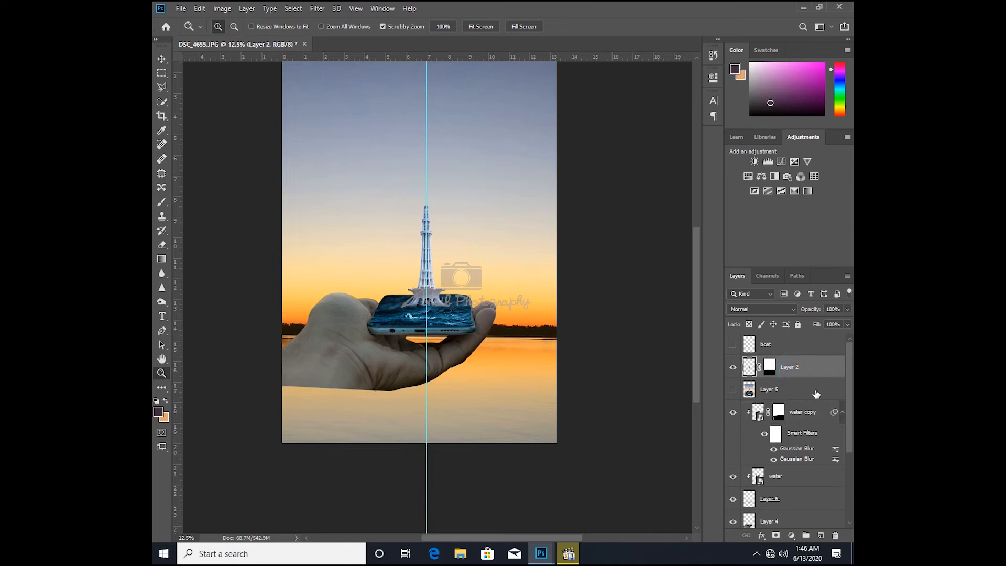
{"action": "left_click", "coordinate": [819, 417], "text": "ctrl"}
{"action": "left_click", "coordinate": [814, 477], "text": "ctrl"}
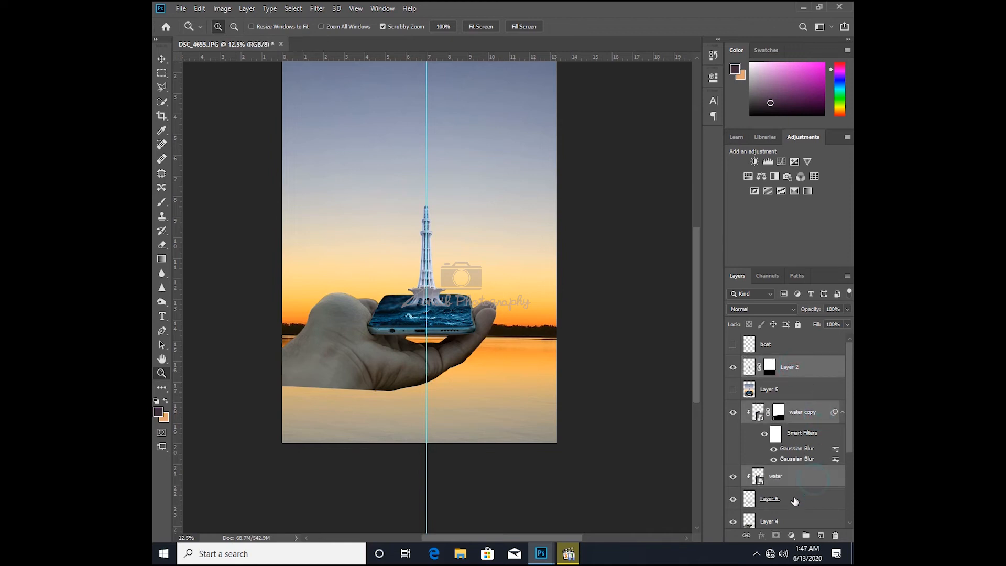
{"action": "left_click", "coordinate": [794, 498], "text": "ctrl"}
{"action": "left_click", "coordinate": [800, 520], "text": "ctrl"}
{"action": "scroll", "coordinate": [801, 523], "scroll_direction": "down", "scroll_amount": 2}
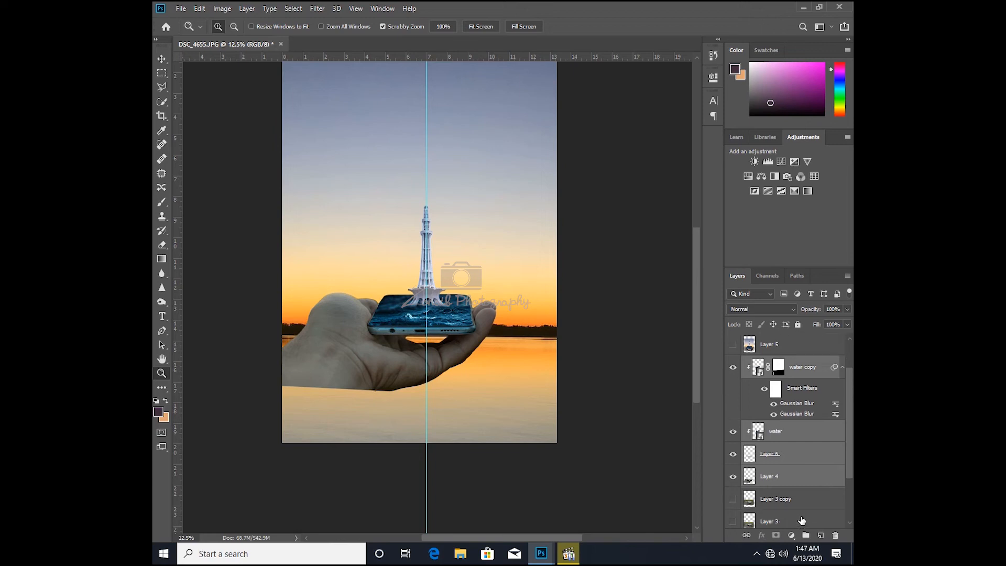
{"action": "key", "text": "ctrl+t"}
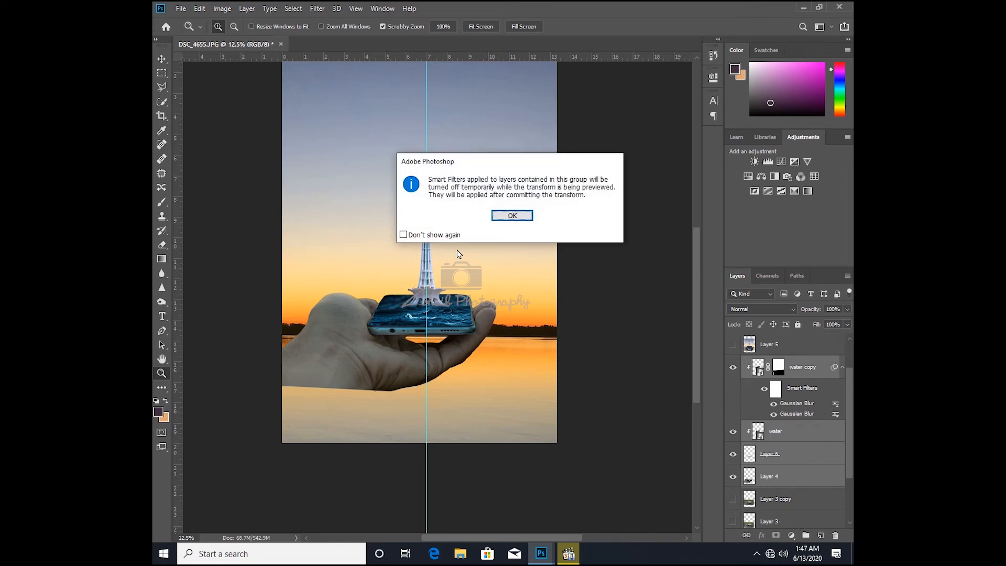
{"action": "left_click", "coordinate": [512, 215]}
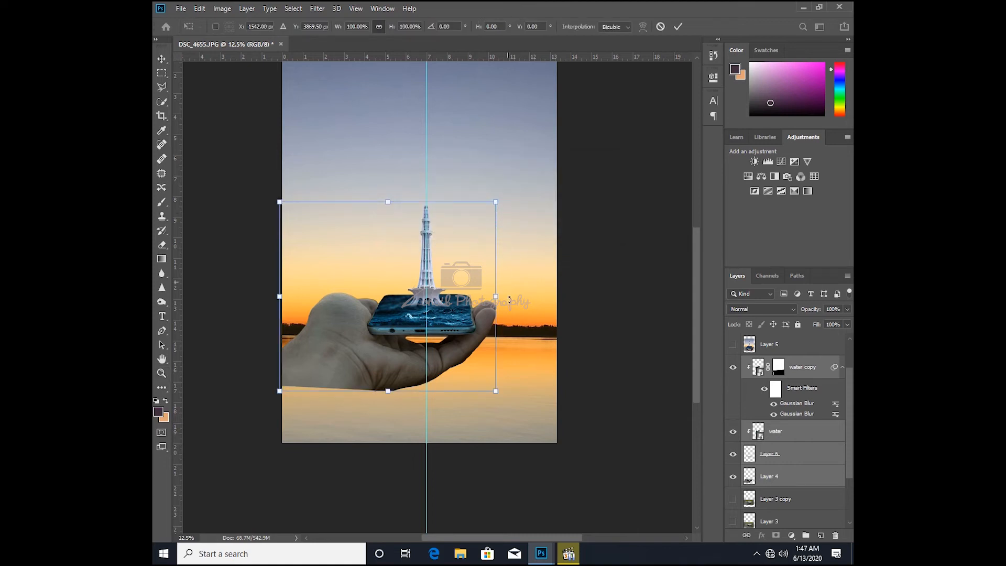
{"action": "left_click_drag", "start_coordinate": [496, 391], "coordinate": [536, 426]}
{"action": "left_click_drag", "start_coordinate": [475, 405], "coordinate": [452, 382]}
{"action": "key", "text": "Return"}
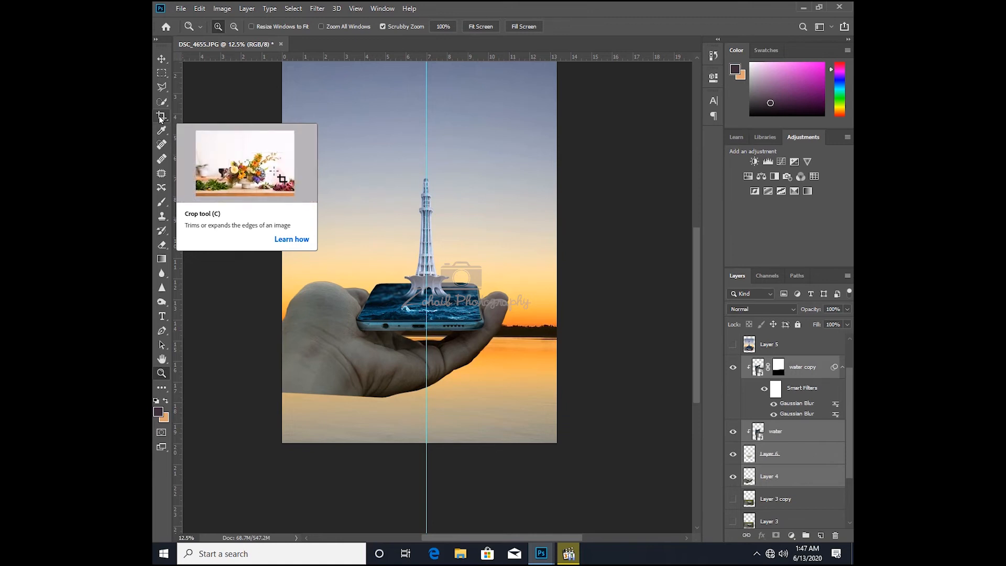
{"action": "left_click", "coordinate": [160, 117]}
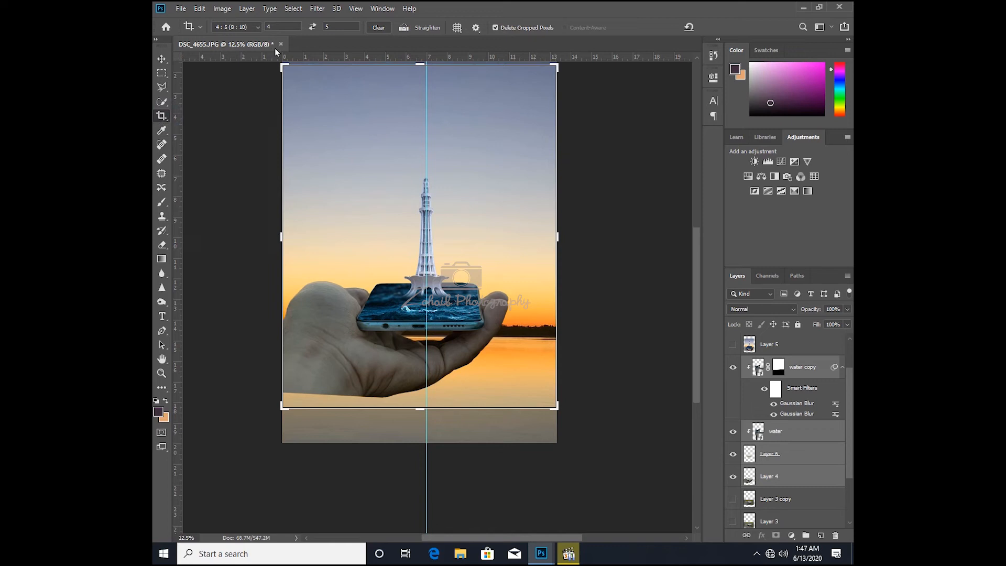
{"action": "left_click_drag", "start_coordinate": [414, 255], "coordinate": [388, 244]}
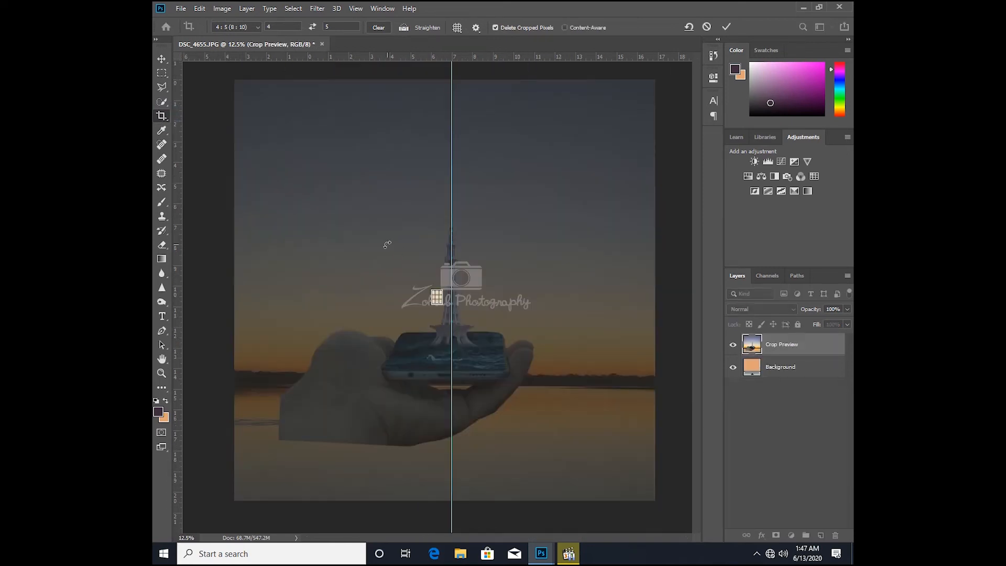
{"action": "left_click", "coordinate": [706, 27]}
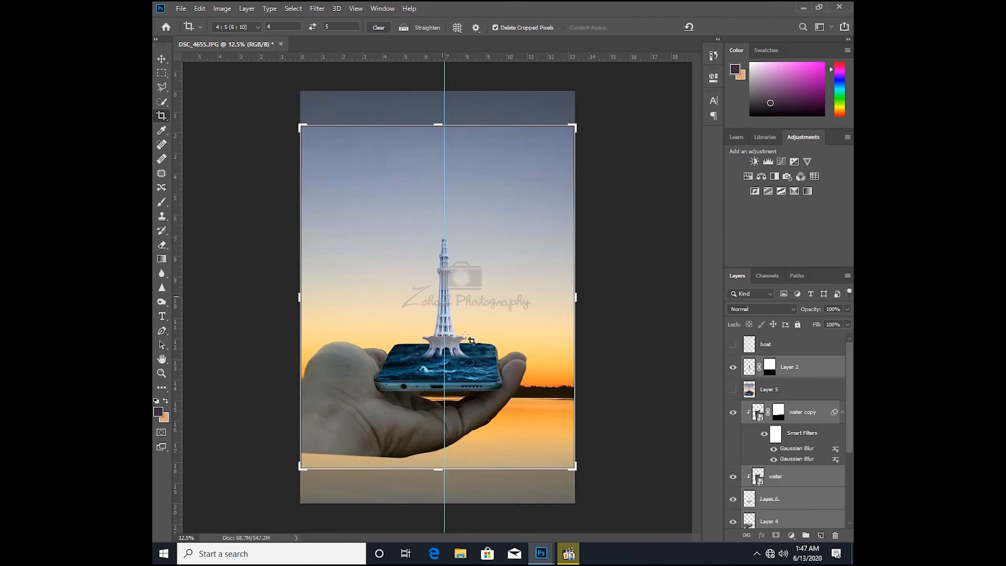
{"action": "left_click_drag", "start_coordinate": [578, 473], "coordinate": [557, 446]}
{"action": "left_click_drag", "start_coordinate": [426, 359], "coordinate": [414, 360]}
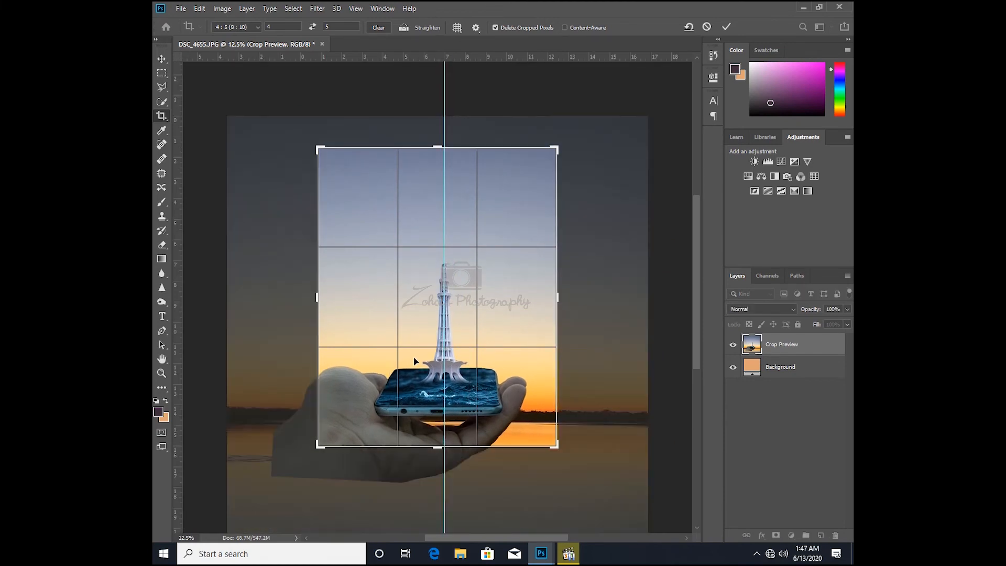
{"action": "key", "text": "Left"}
{"action": "key", "text": "Left"}
{"action": "key", "text": "Left"}
{"action": "key", "text": "Left"}
{"action": "key", "text": "Left"}
{"action": "key", "text": "Left"}
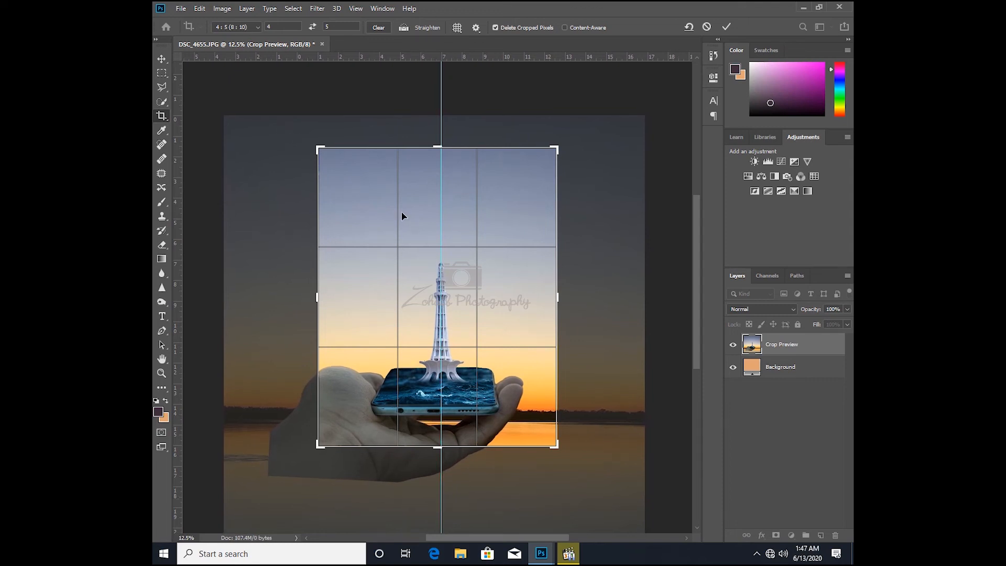
{"action": "left_click_drag", "start_coordinate": [351, 402], "coordinate": [351, 404]}
{"action": "left_click", "coordinate": [726, 26]}
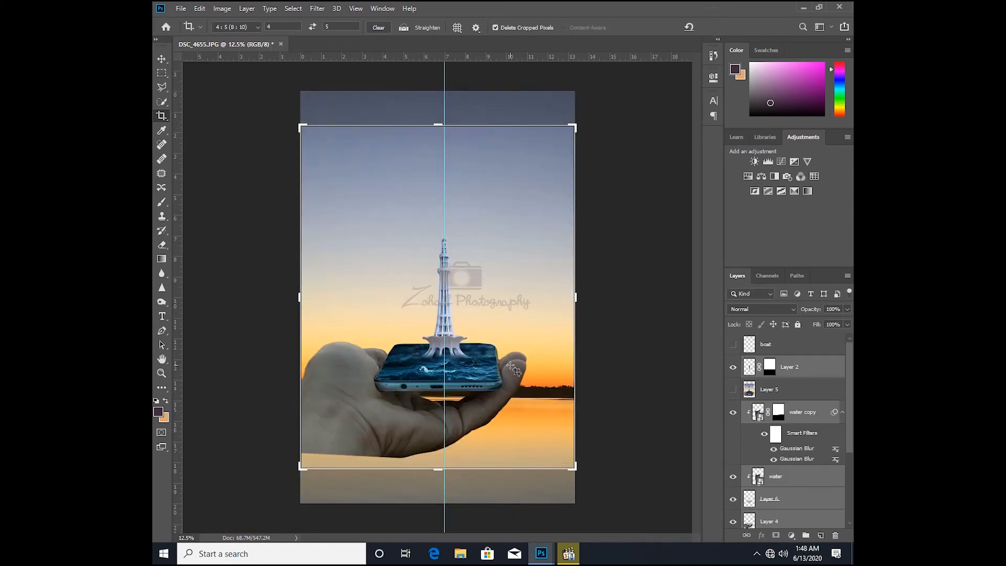
Step: Nudge the selected hand, phone, water and minaret layers rightward until the minaret stands right of the vertical guide
{"action": "key", "text": "v"}
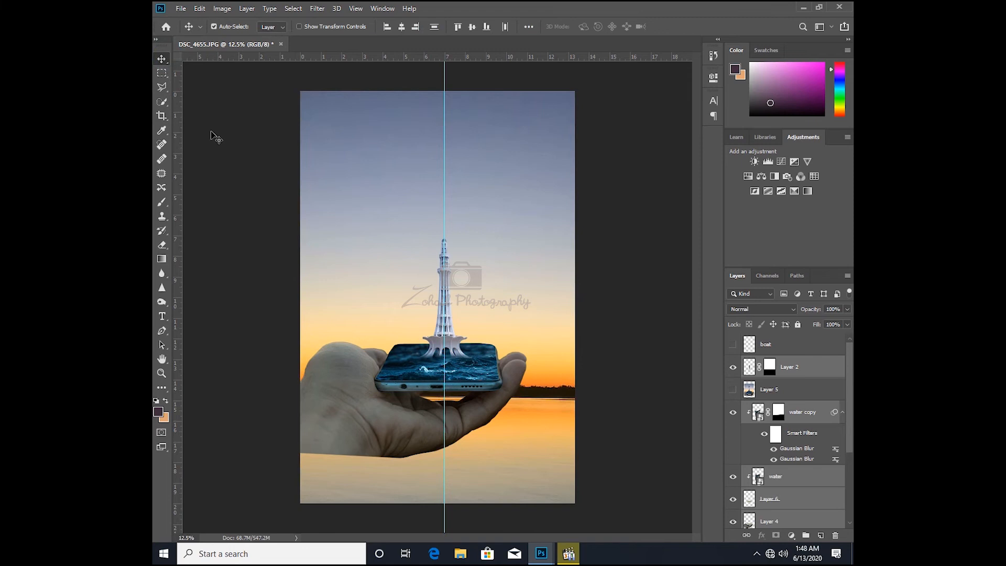
{"action": "key", "text": "shift+Right"}
{"action": "key", "text": "shift+Right"}
{"action": "key", "text": "shift+Right"}
{"action": "key", "text": "shift+Right"}
{"action": "key", "text": "shift+Right"}
{"action": "key", "text": "shift+Right"}
{"action": "key", "text": "shift+Right"}
{"action": "key", "text": "shift+Right"}
{"action": "key", "text": "shift+Right"}
{"action": "key", "text": "shift+Right"}
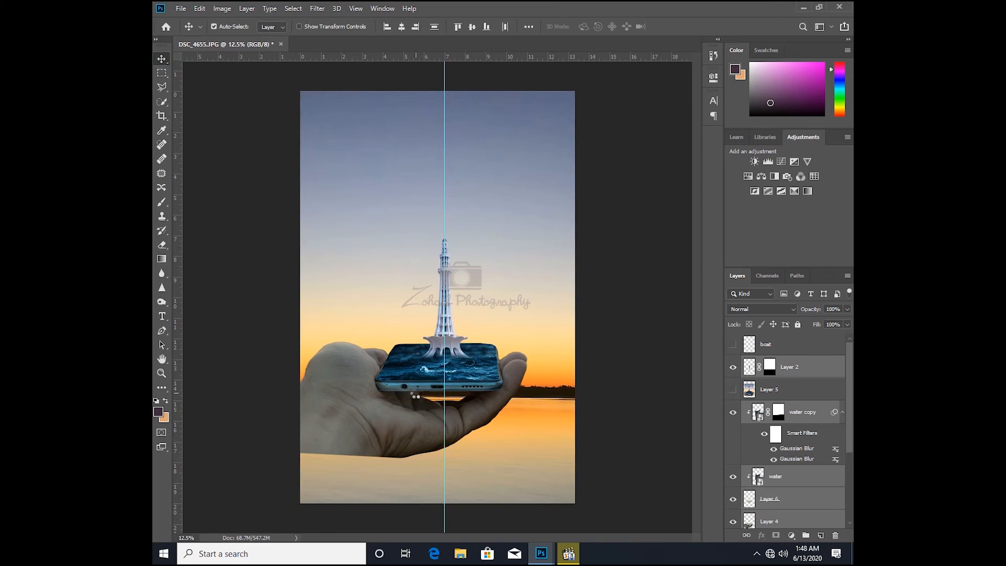
{"action": "key", "text": "shift+Right"}
{"action": "key", "text": "shift+Right"}
{"action": "key", "text": "shift+Right"}
{"action": "key", "text": "shift+Right"}
{"action": "key", "text": "shift+Right"}
{"action": "key", "text": "shift+Right"}
{"action": "key", "text": "shift+Right"}
{"action": "key", "text": "shift+Right"}
{"action": "key", "text": "shift+Right"}
{"action": "key", "text": "shift+Right"}
{"action": "key", "text": "shift+Right"}
{"action": "key", "text": "shift+Right"}
{"action": "key", "text": "shift+Right"}
{"action": "key", "text": "shift+Right"}
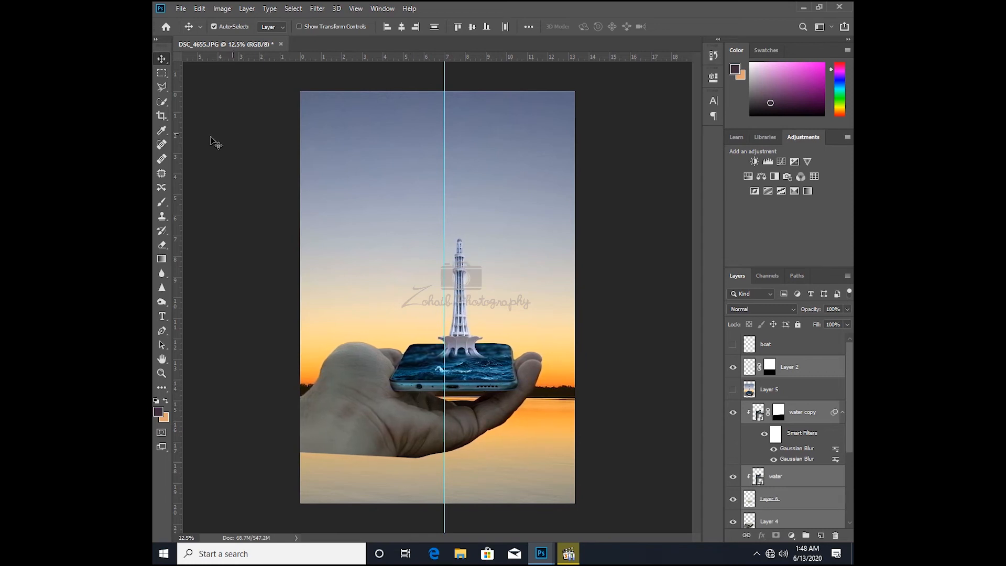
Step: Crop the image at a 4 : 5 ratio tightly around the minaret, phone and fingers, cutting off the hand's lower edge
{"action": "left_click", "coordinate": [162, 115]}
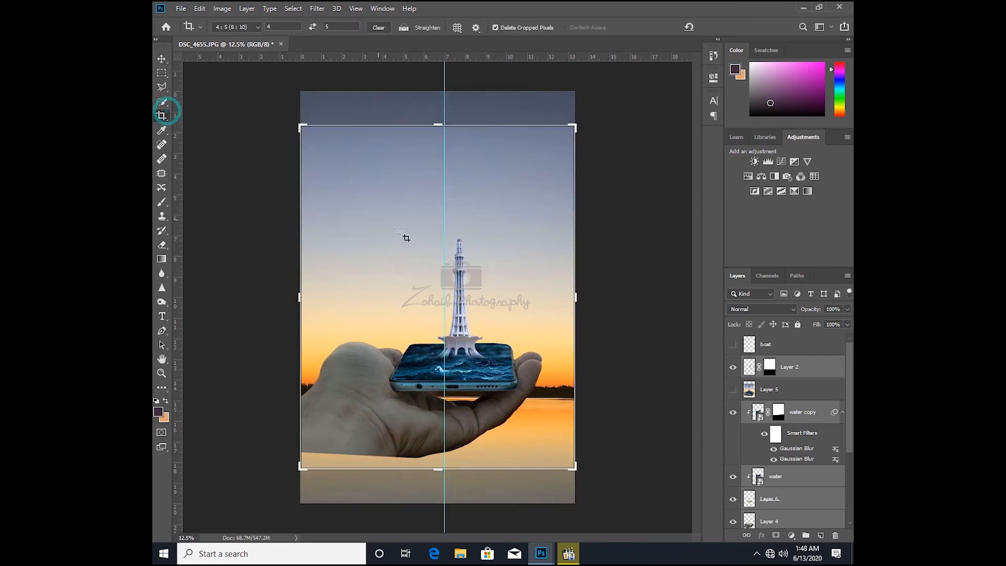
{"action": "left_click_drag", "start_coordinate": [574, 465], "coordinate": [557, 451]}
{"action": "left_click_drag", "start_coordinate": [477, 403], "coordinate": [444, 405]}
{"action": "left_click_drag", "start_coordinate": [562, 456], "coordinate": [548, 435]}
{"action": "left_click_drag", "start_coordinate": [487, 390], "coordinate": [470, 367]}
{"action": "key", "text": "ctrl+r"}
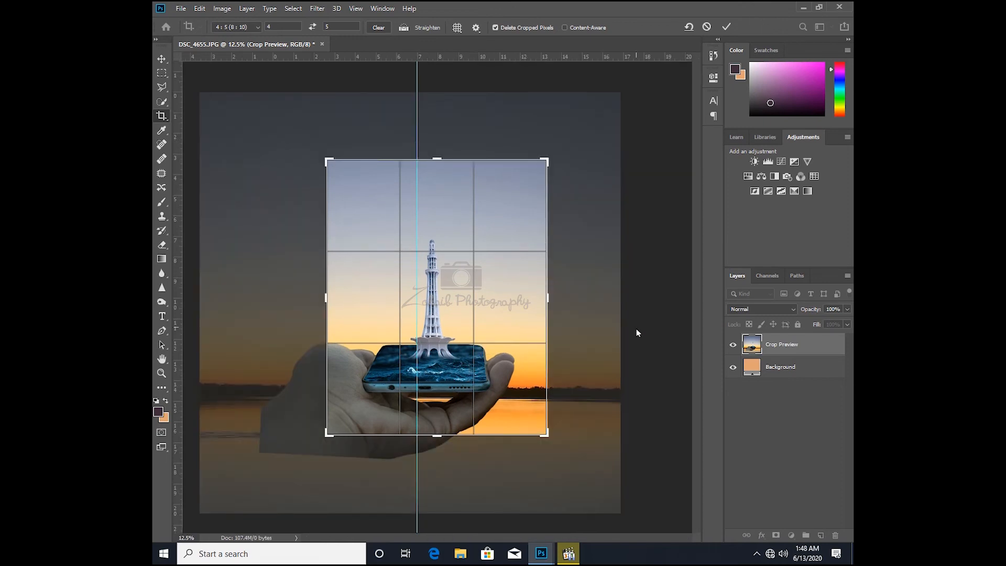
{"action": "key", "text": "Return"}
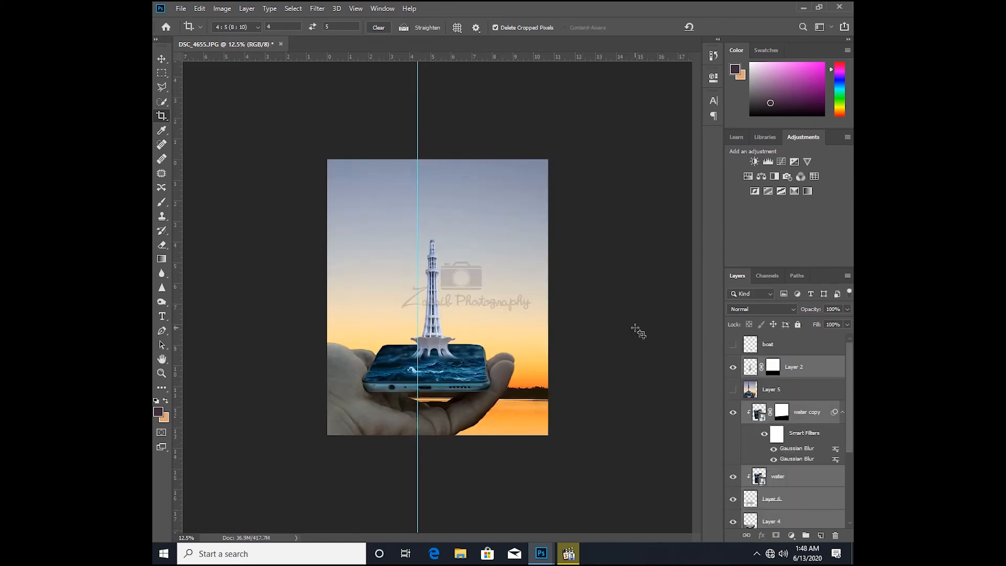
Step: Show the boat layer and move the boat up and to the right, fully onto the water on the phone screen
{"action": "left_click", "coordinate": [733, 345]}
{"action": "key", "text": "z"}
{"action": "left_click_drag", "start_coordinate": [444, 376], "coordinate": [540, 391]}
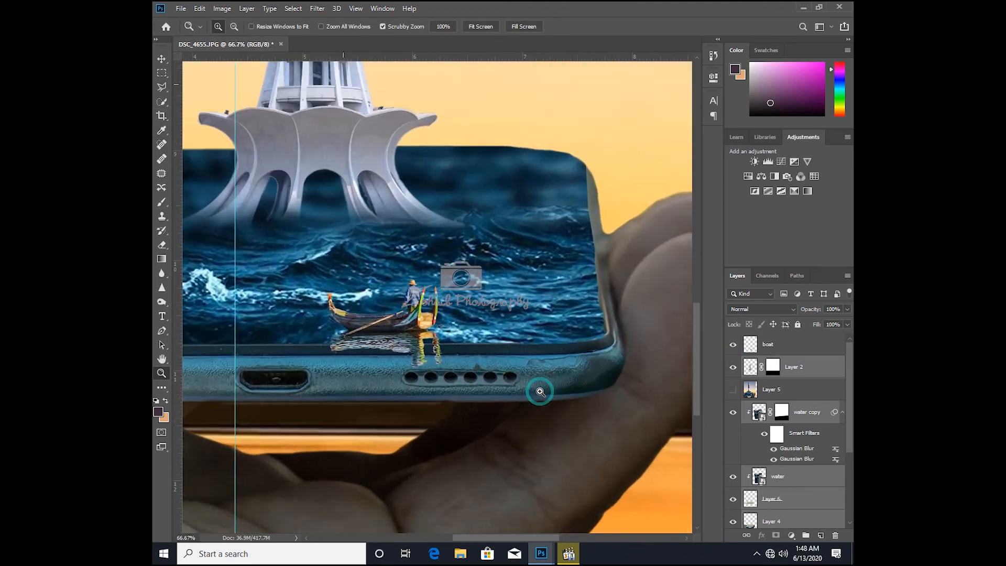
{"action": "left_click", "coordinate": [480, 326]}
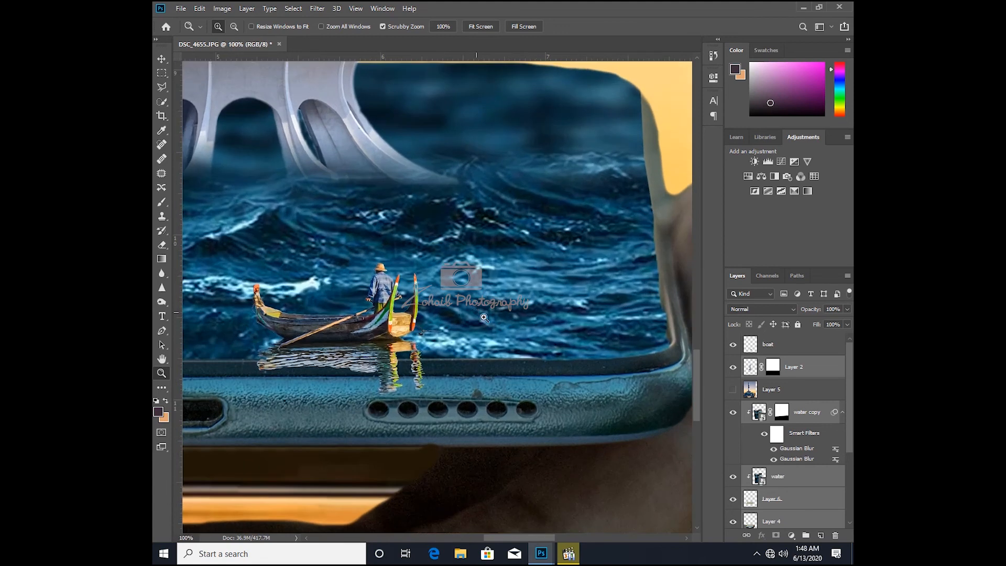
{"action": "left_click", "coordinate": [162, 59]}
{"action": "left_click_drag", "start_coordinate": [365, 330], "coordinate": [499, 284]}
{"action": "key", "text": "z"}
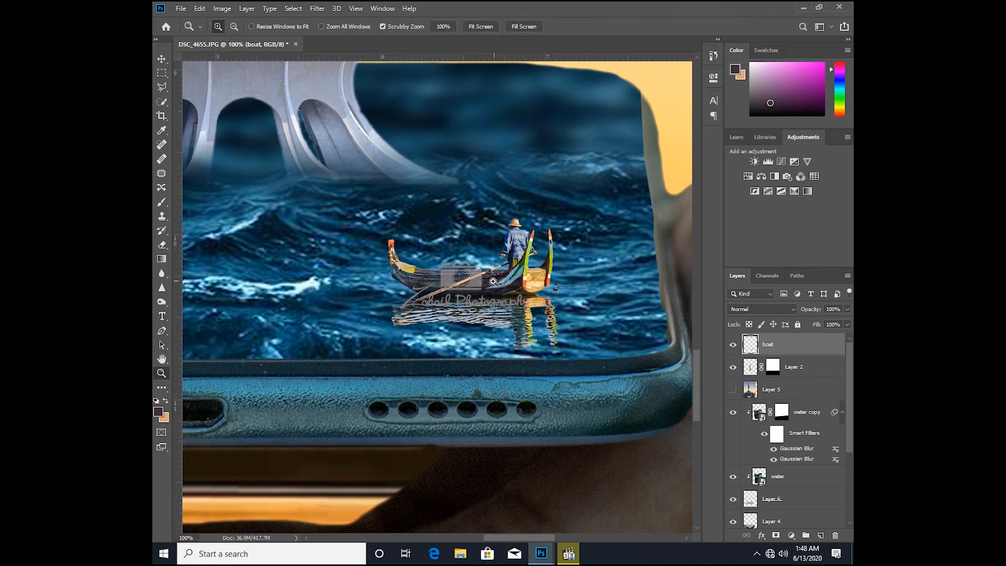
Step: Erase the lower edges of the minaret's base on Layer 2 with a soft 70 px eraser to blend it into the water
{"action": "left_click", "coordinate": [162, 60]}
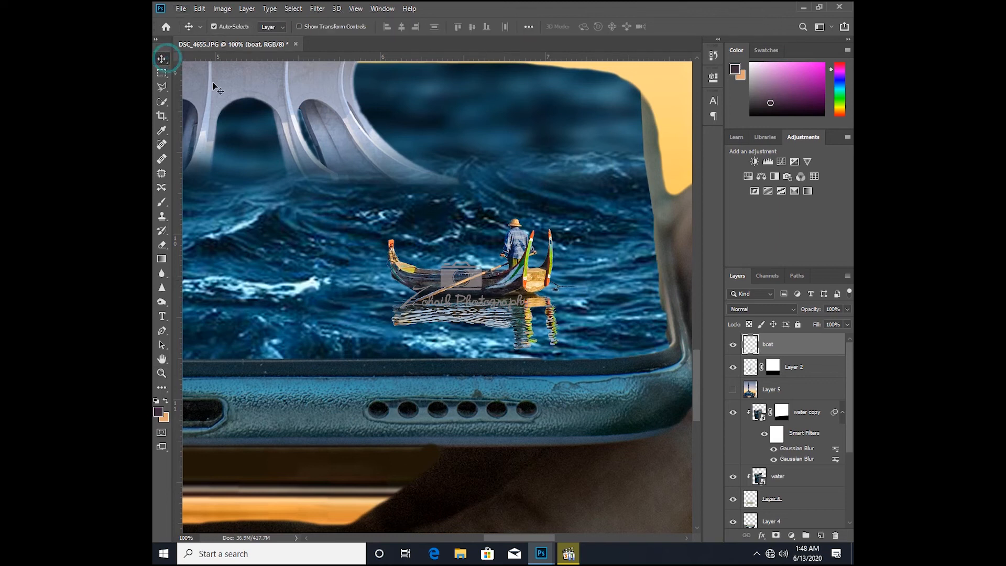
{"action": "left_click", "coordinate": [309, 102]}
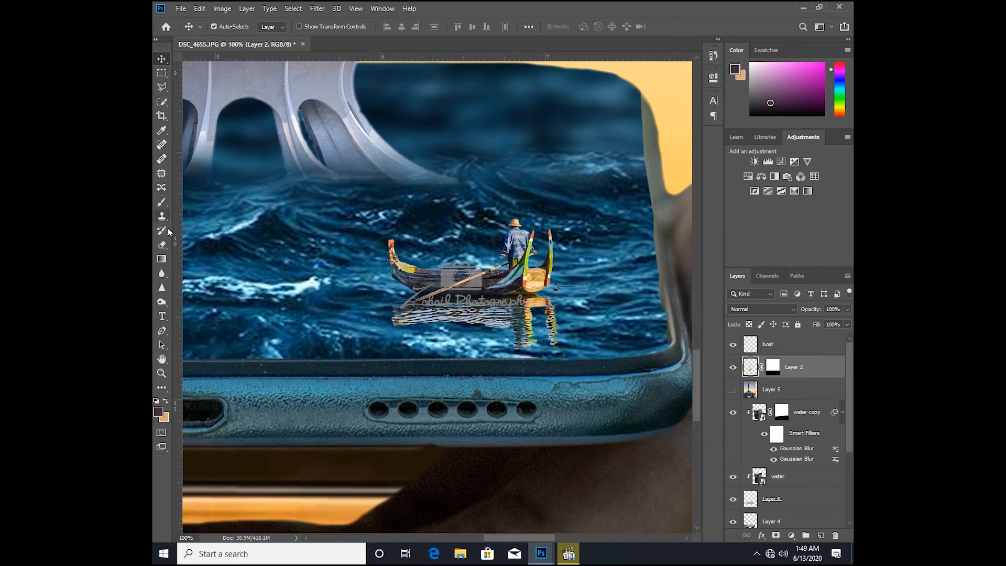
{"action": "left_click", "coordinate": [161, 245]}
{"action": "key", "text": "bracketright"}
{"action": "key", "text": "bracketright"}
{"action": "key", "text": "bracketright"}
{"action": "key", "text": "bracketright"}
{"action": "left_click_drag", "start_coordinate": [465, 195], "coordinate": [420, 202]}
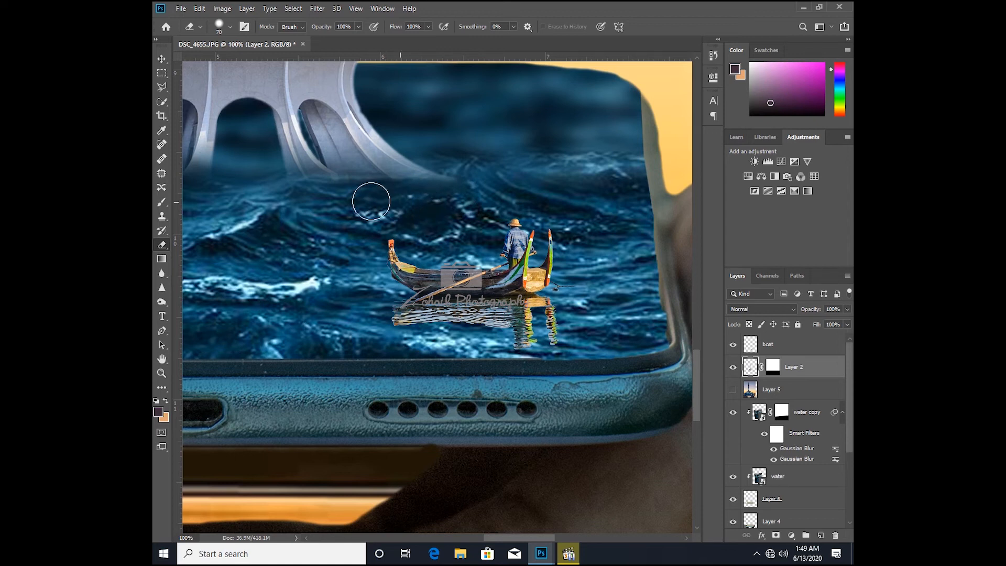
{"action": "mouse_move", "coordinate": [329, 208]}
{"action": "left_mouse_down"}
{"action": "mouse_move", "coordinate": [301, 205]}
{"action": "mouse_move", "coordinate": [326, 175]}
{"action": "mouse_move", "coordinate": [462, 195]}
{"action": "left_mouse_up"}
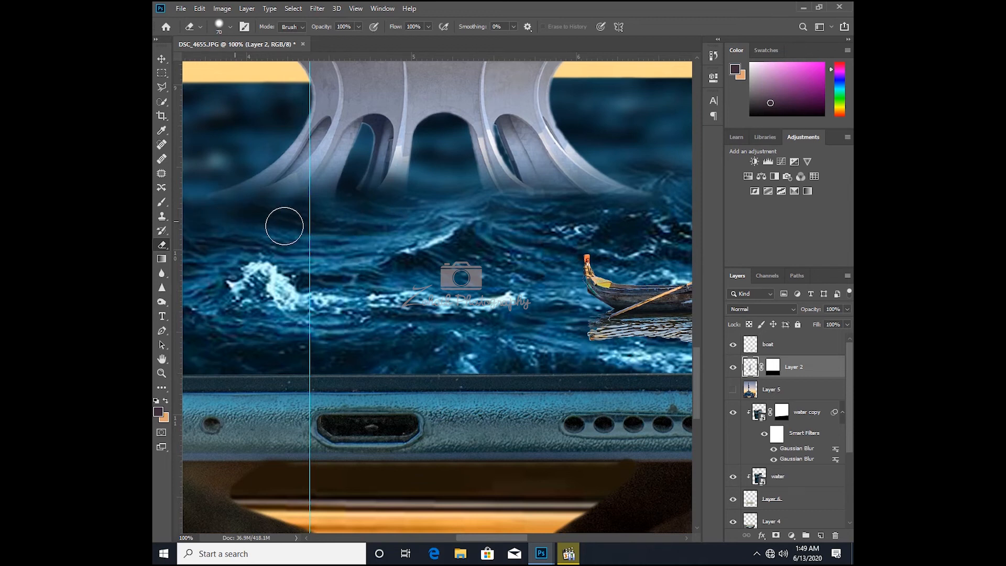
Step: Open Layer 2 in the Camera Raw Filter and set Highlights to -19, Shadows to -86 and Whites to -63
{"action": "key", "text": "z"}
{"action": "left_click", "coordinate": [440, 203], "text": "alt"}
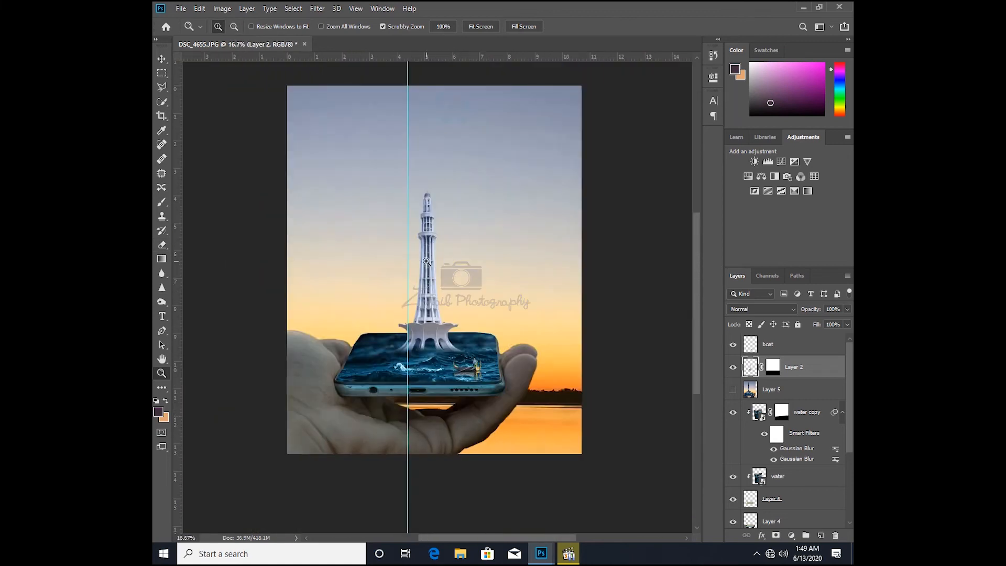
{"action": "left_click", "coordinate": [752, 368]}
{"action": "left_click", "coordinate": [318, 8]}
{"action": "left_click", "coordinate": [337, 73]}
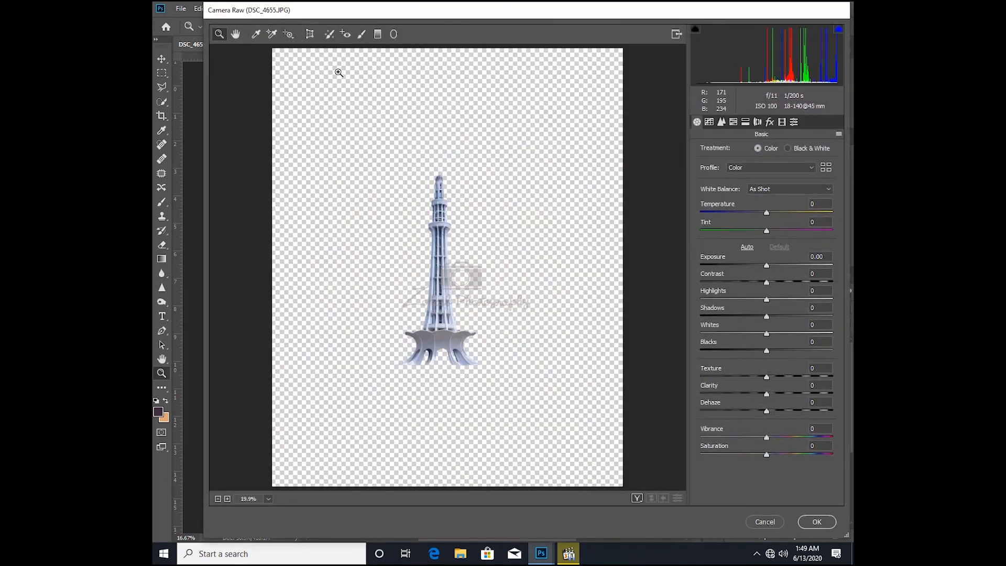
{"action": "left_click", "coordinate": [454, 326]}
{"action": "left_click", "coordinate": [461, 283]}
{"action": "left_click", "coordinate": [461, 283]}
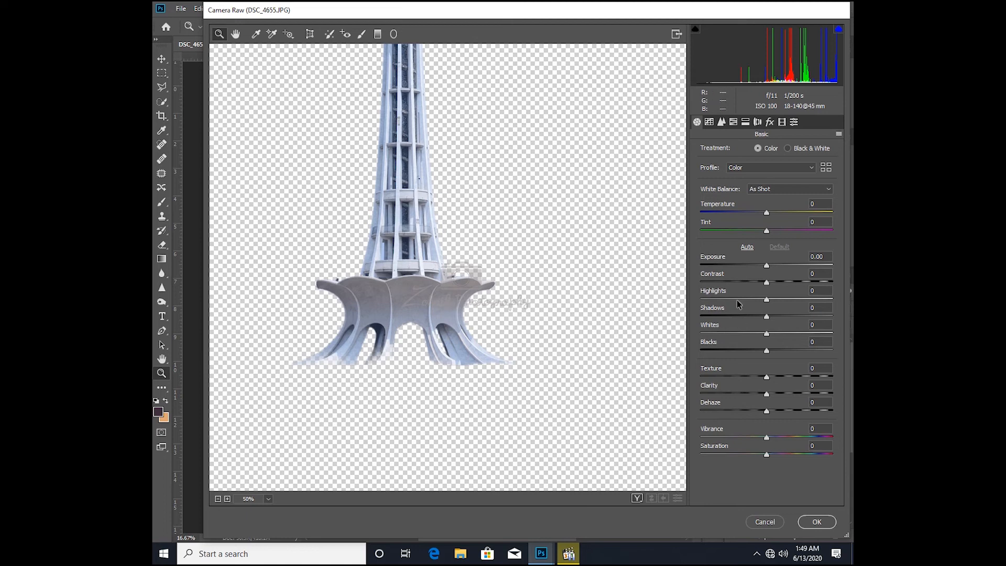
{"action": "left_click_drag", "start_coordinate": [728, 299], "coordinate": [709, 310]}
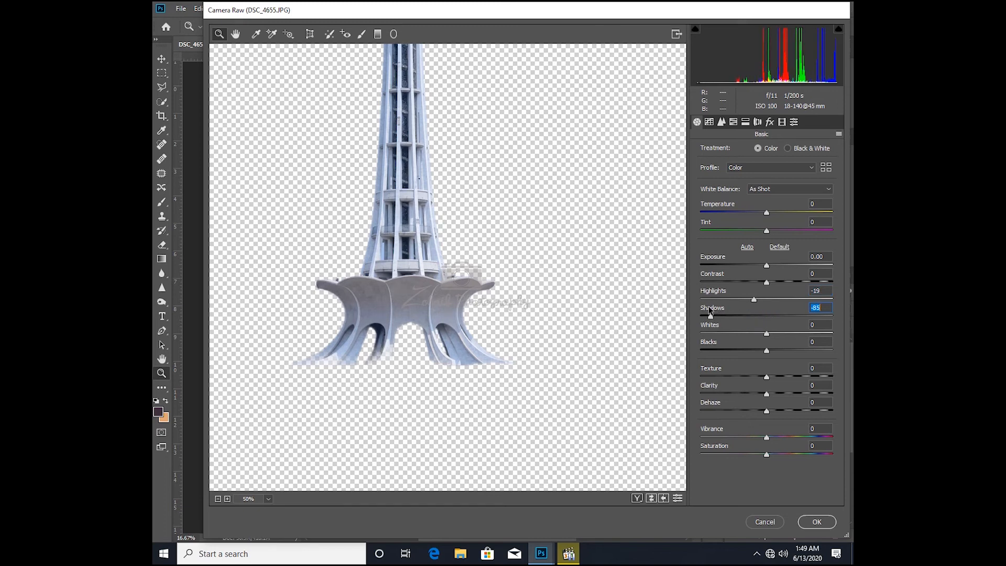
{"action": "left_click_drag", "start_coordinate": [766, 333], "coordinate": [724, 328]}
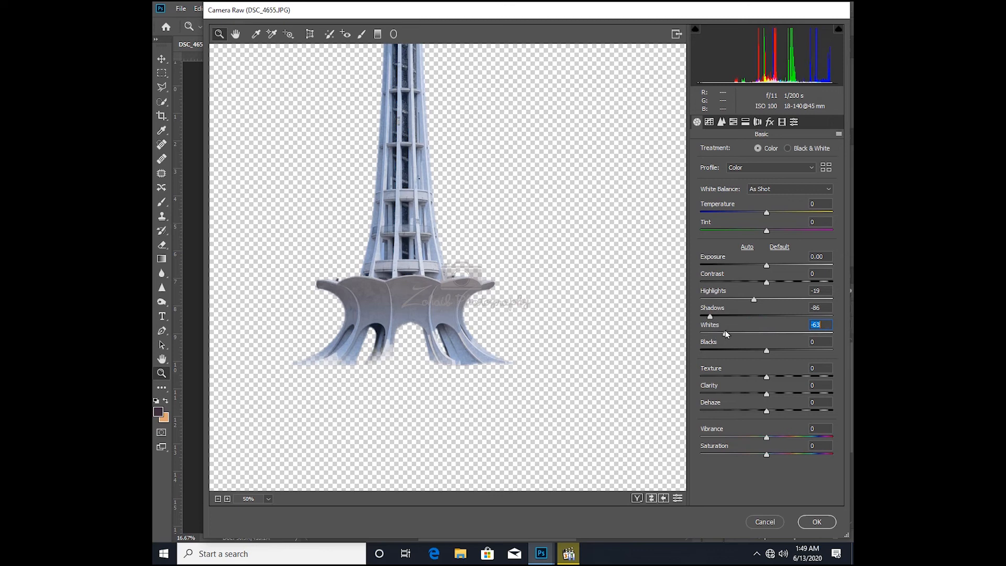
Step: Set the minaret's Clarity to +44, Dehaze to +28, Whites to -100, Highlights to -90 and Shadows to -100
{"action": "left_click_drag", "start_coordinate": [766, 394], "coordinate": [795, 397]}
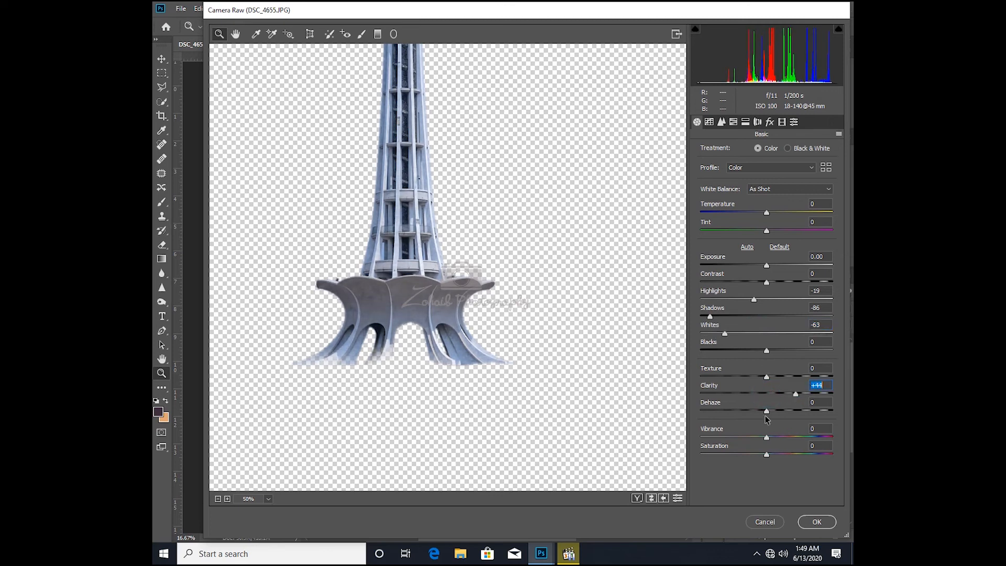
{"action": "mouse_move", "coordinate": [767, 411]}
{"action": "left_mouse_down"}
{"action": "mouse_move", "coordinate": [800, 413]}
{"action": "mouse_move", "coordinate": [785, 410]}
{"action": "left_mouse_up"}
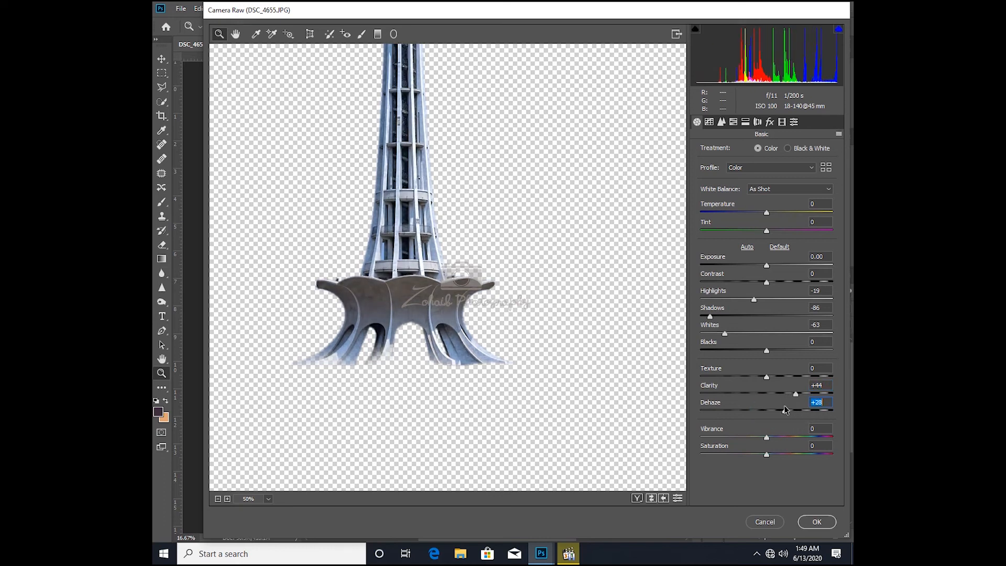
{"action": "left_click_drag", "start_coordinate": [725, 333], "coordinate": [686, 331]}
{"action": "left_click_drag", "start_coordinate": [753, 300], "coordinate": [696, 316]}
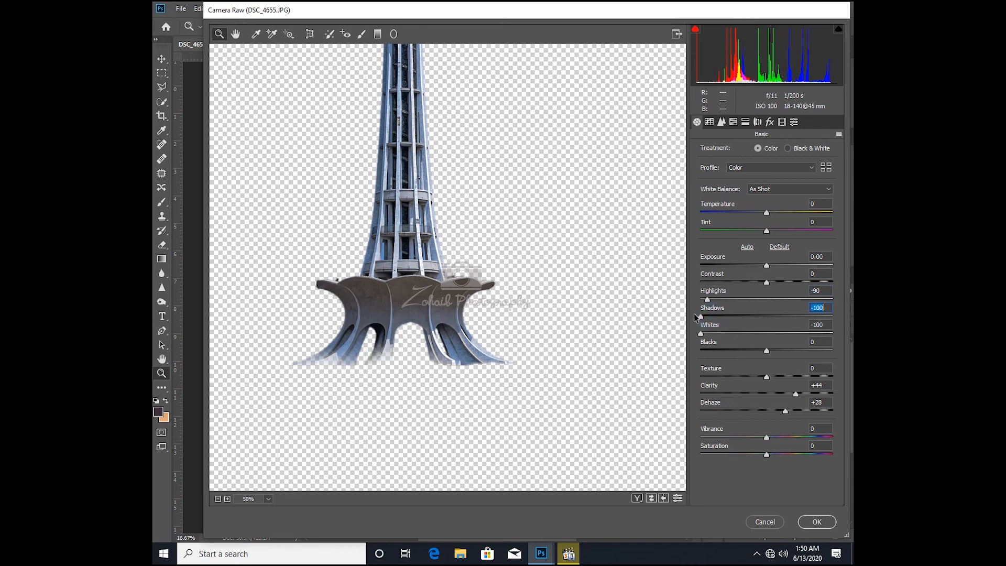
Step: Reduce the minaret's Blues saturation to -40 in the HSL adjustments
{"action": "left_click", "coordinate": [733, 121]}
{"action": "left_click_drag", "start_coordinate": [756, 283], "coordinate": [740, 283]}
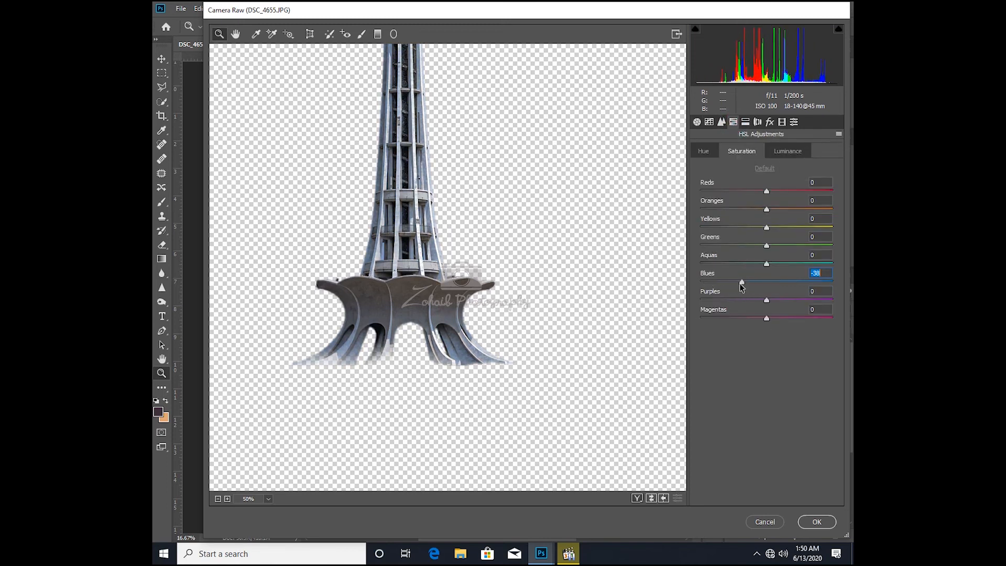
{"action": "left_click", "coordinate": [389, 141]}
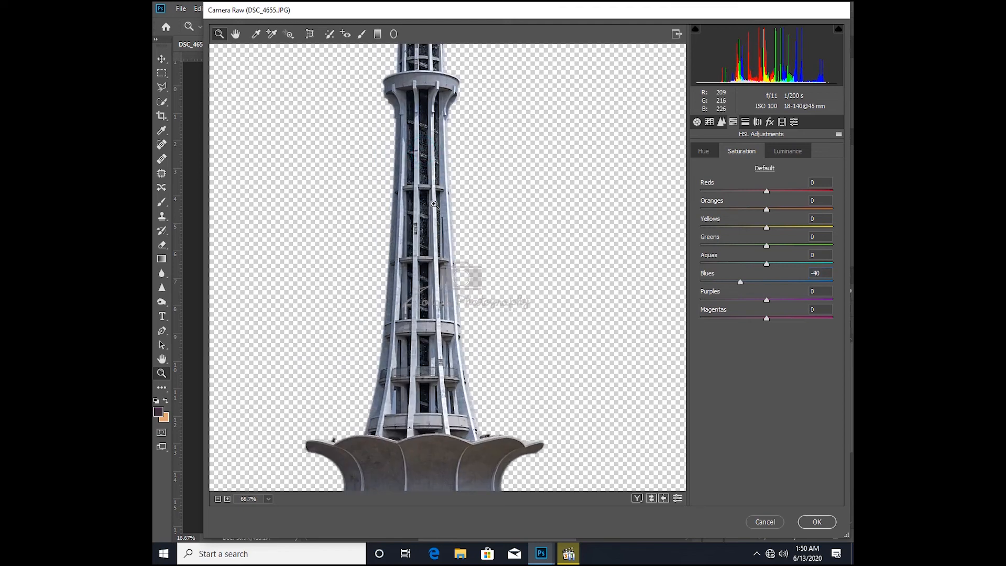
Step: Shape the minaret's parametric tone curve with Lights at -73, Darks at 0 and Shadows at +58
{"action": "left_click", "coordinate": [708, 121]}
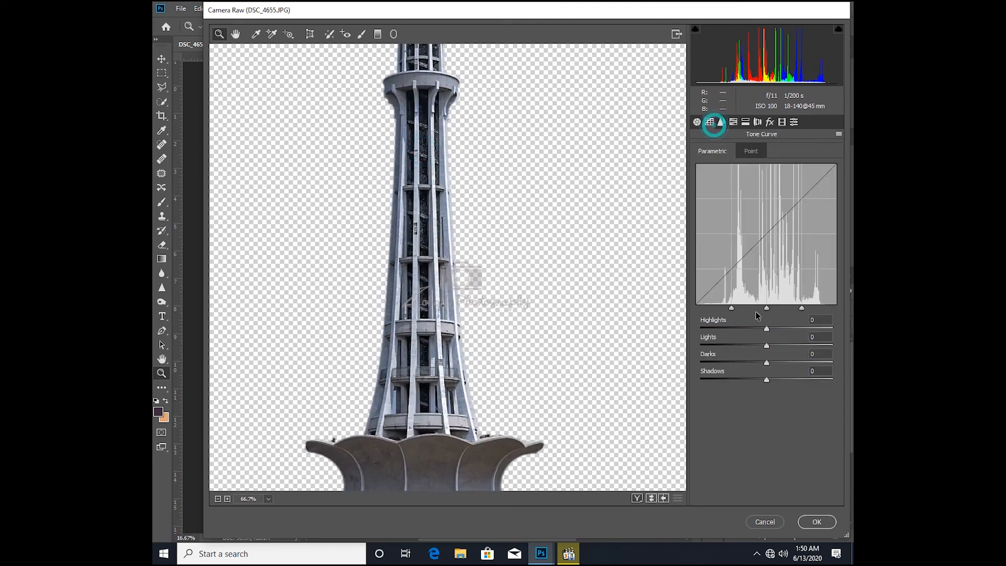
{"action": "left_click_drag", "start_coordinate": [762, 347], "coordinate": [768, 369]}
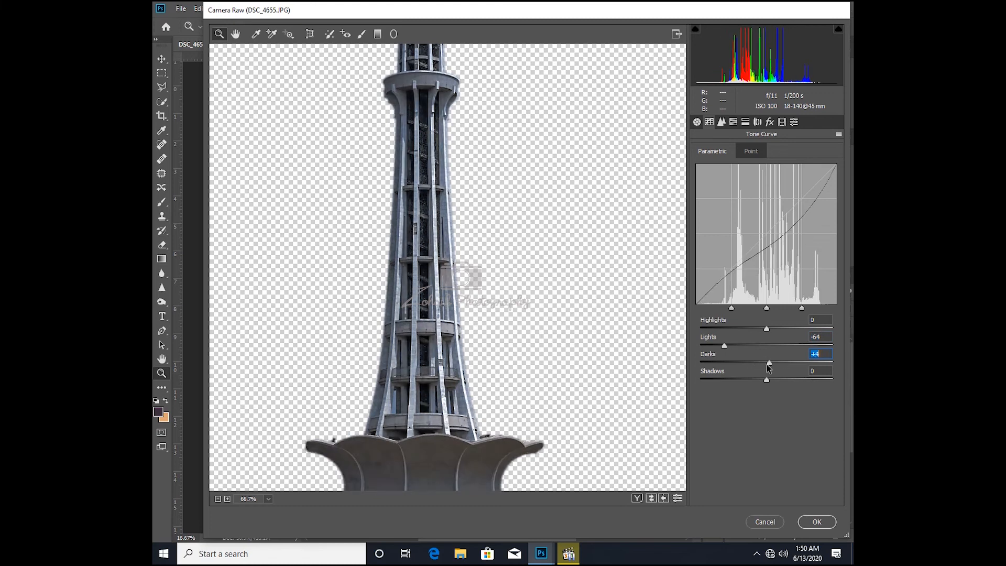
{"action": "double_click", "coordinate": [768, 363]}
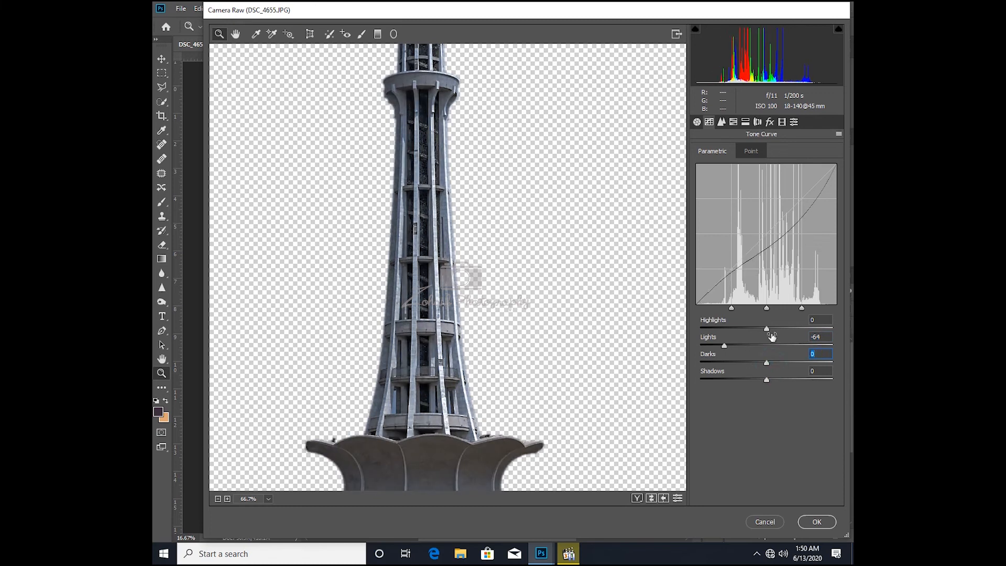
{"action": "left_click_drag", "start_coordinate": [766, 379], "coordinate": [804, 380]}
{"action": "left_click_drag", "start_coordinate": [724, 346], "coordinate": [719, 347]}
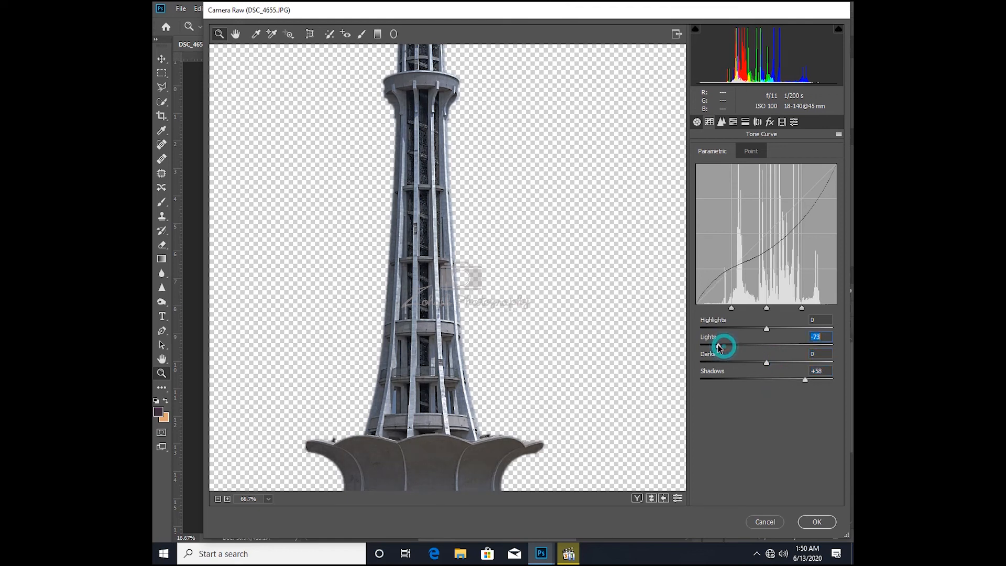
Step: Raise the minaret's basic Contrast to +34 and view the whole tower
{"action": "left_click", "coordinate": [696, 122]}
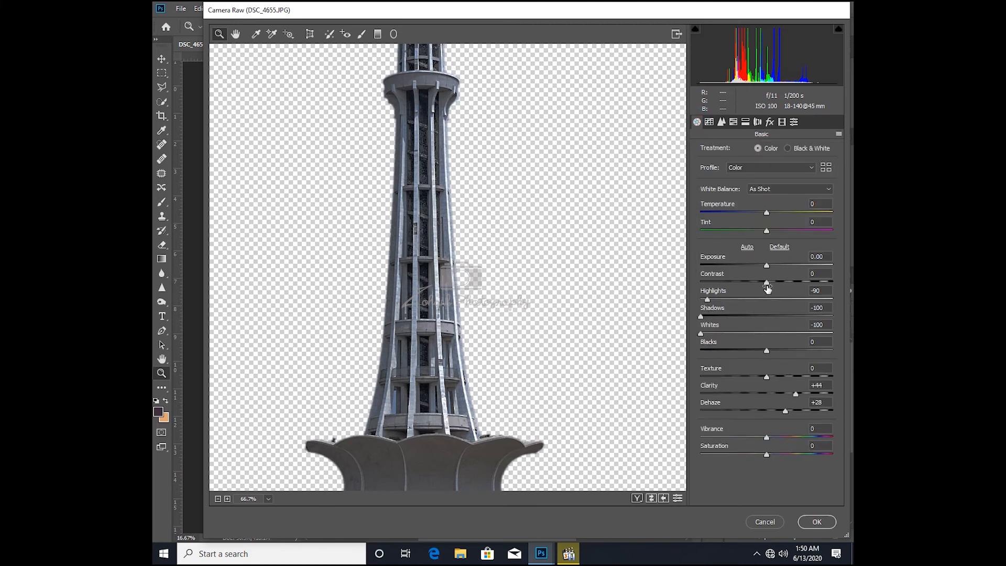
{"action": "type", "text": "34"}
{"action": "left_click", "coordinate": [542, 328], "text": "alt"}
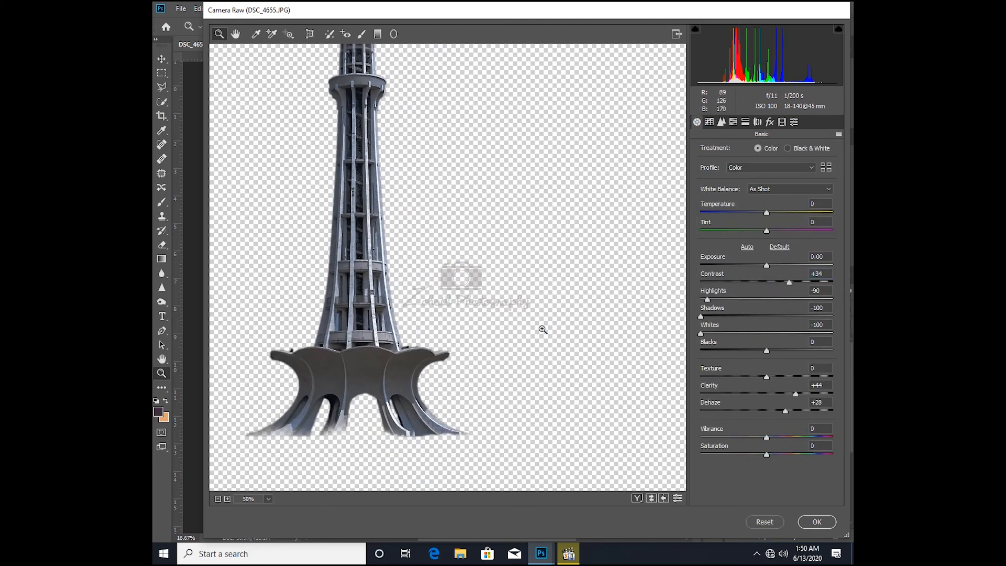
{"action": "left_click", "coordinate": [385, 217], "text": "alt"}
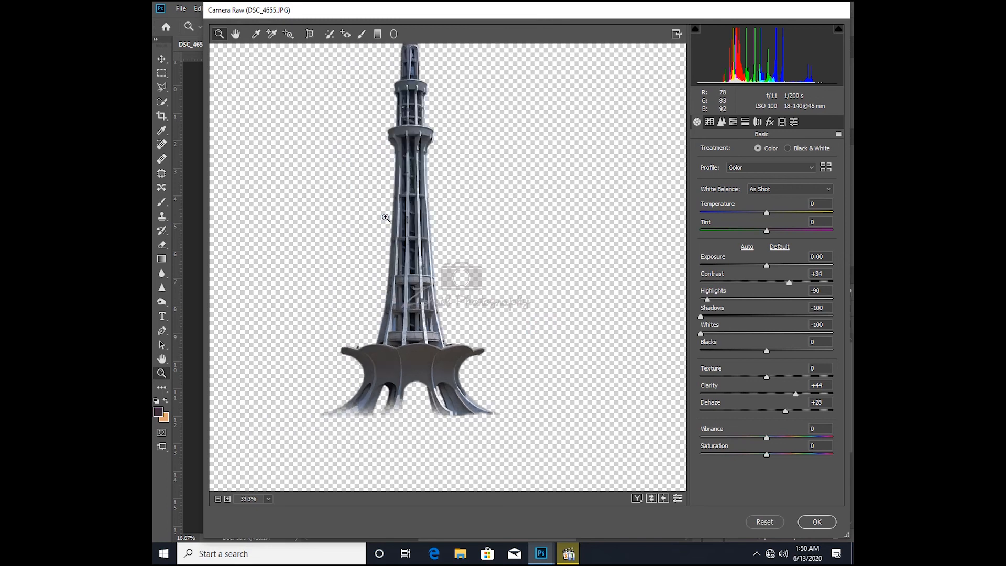
{"action": "left_click", "coordinate": [465, 300]}
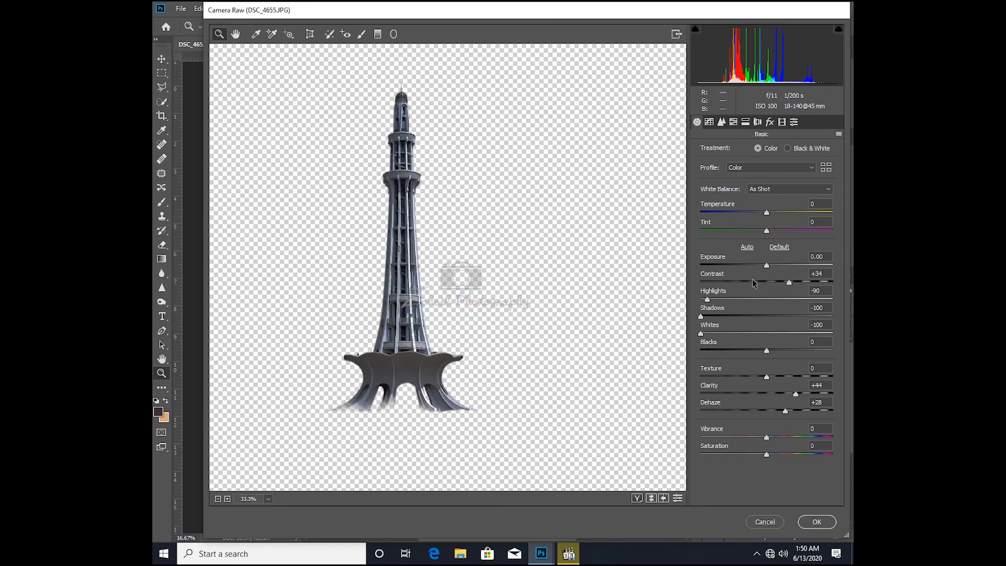
Step: Set the minaret's Highlights to -1, Shadows to +3, Whites to -62 and Blacks to -62, and apply the filter
{"action": "left_click_drag", "start_coordinate": [707, 300], "coordinate": [766, 299]}
{"action": "left_click_drag", "start_coordinate": [700, 316], "coordinate": [774, 335]}
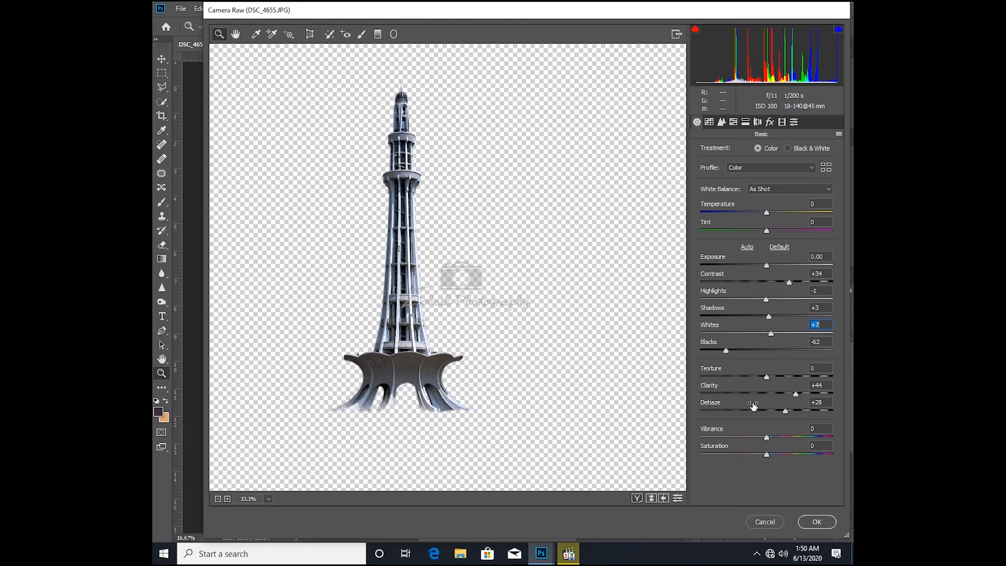
{"action": "mouse_move", "coordinate": [766, 376]}
{"action": "left_mouse_down"}
{"action": "mouse_move", "coordinate": [723, 377]}
{"action": "mouse_move", "coordinate": [807, 387]}
{"action": "mouse_move", "coordinate": [702, 386]}
{"action": "mouse_move", "coordinate": [777, 389]}
{"action": "left_mouse_up"}
{"action": "double_click", "coordinate": [779, 377]}
{"action": "left_click_drag", "start_coordinate": [770, 334], "coordinate": [724, 336]}
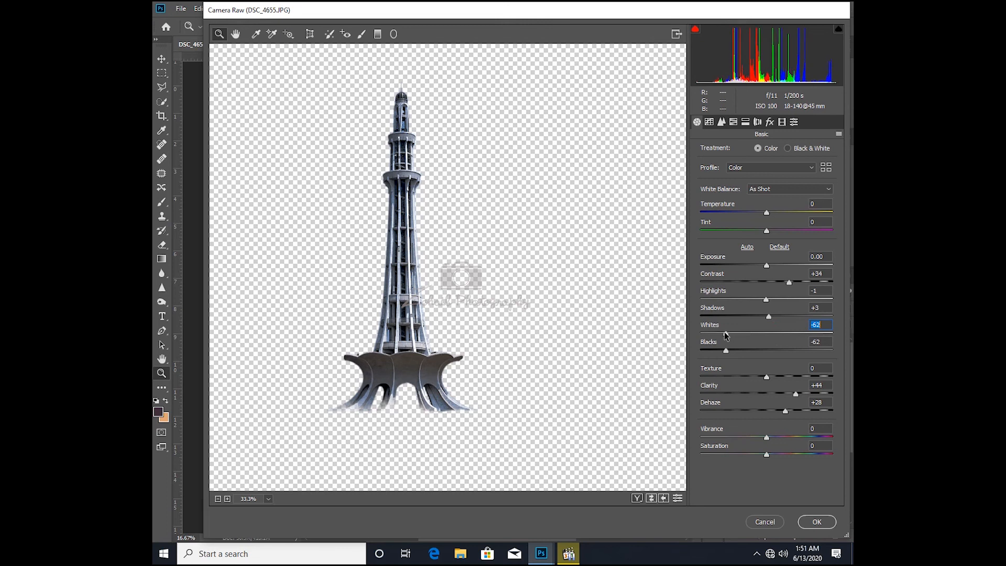
{"action": "left_click", "coordinate": [813, 522]}
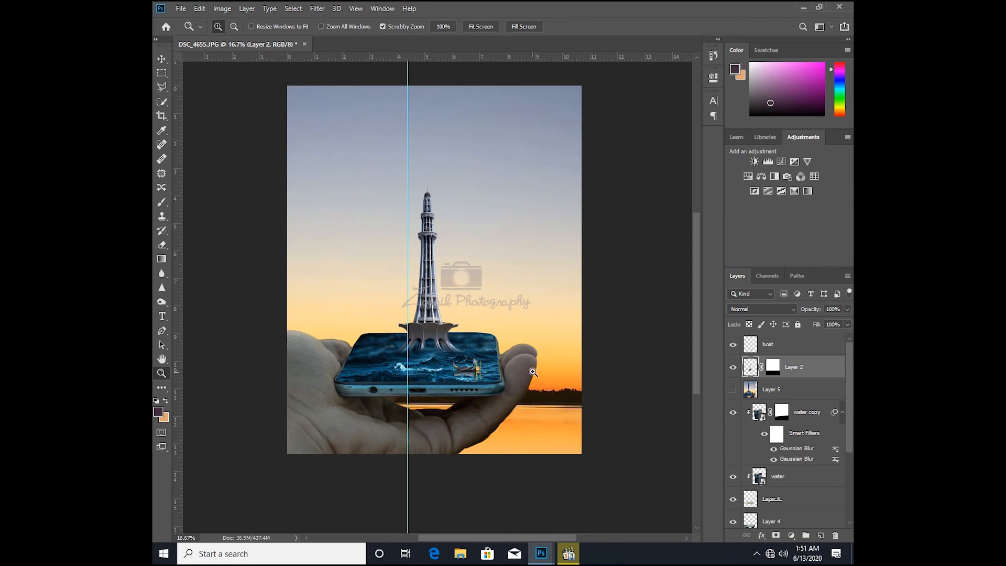
Step: Select the water copy layer and rasterize its smart object so it can be erased
{"action": "left_click", "coordinate": [489, 351]}
{"action": "left_click", "coordinate": [491, 356]}
{"action": "left_click", "coordinate": [497, 369]}
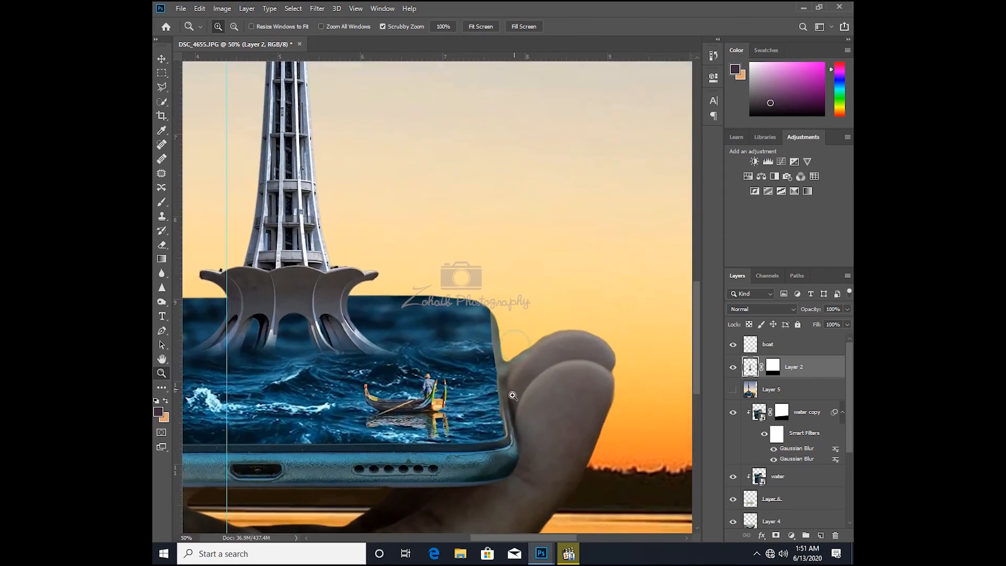
{"action": "left_click", "coordinate": [500, 377]}
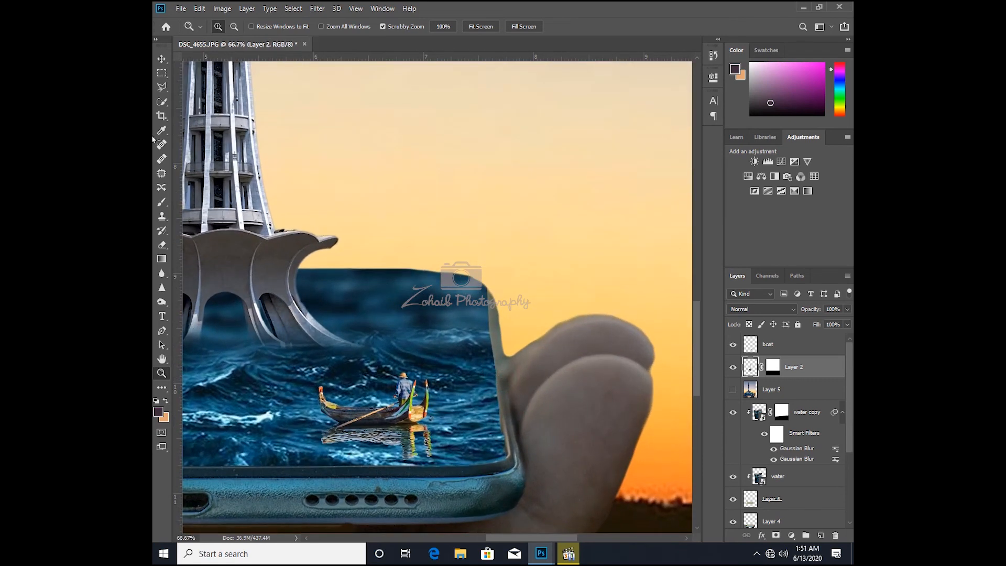
{"action": "left_click", "coordinate": [162, 245]}
{"action": "left_click", "coordinate": [162, 58]}
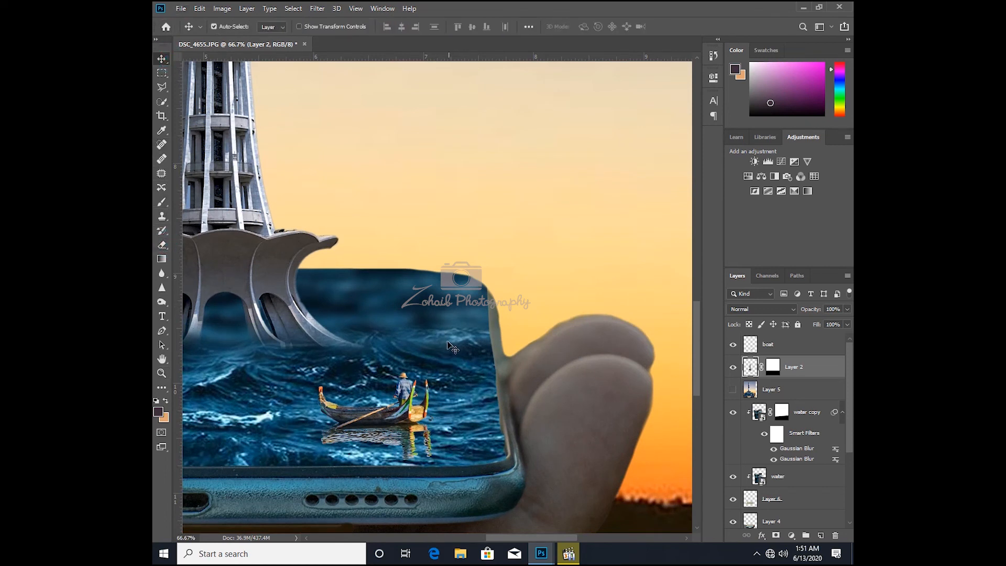
{"action": "left_click", "coordinate": [445, 323]}
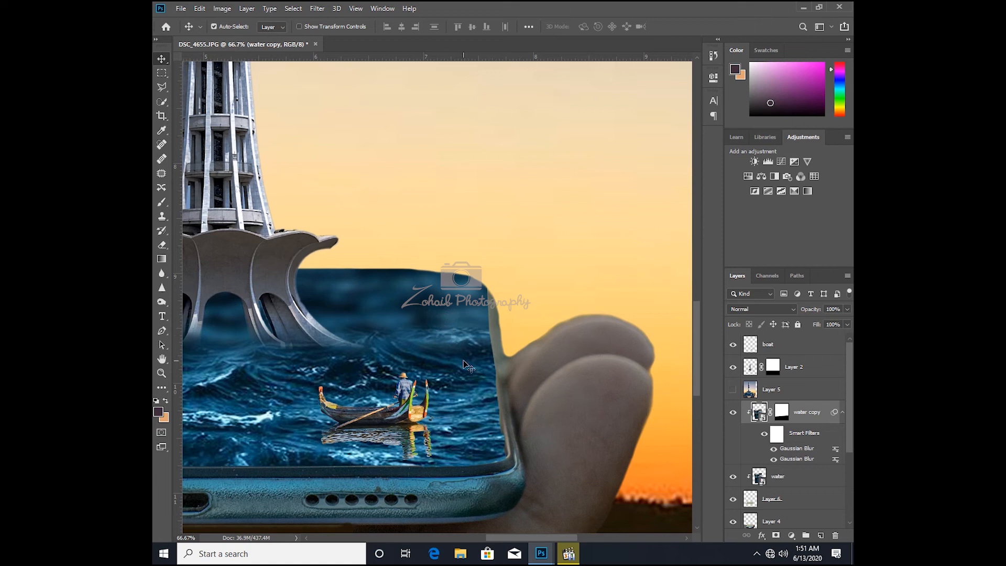
{"action": "left_click_drag", "start_coordinate": [370, 359], "coordinate": [501, 327]}
{"action": "key", "text": "e"}
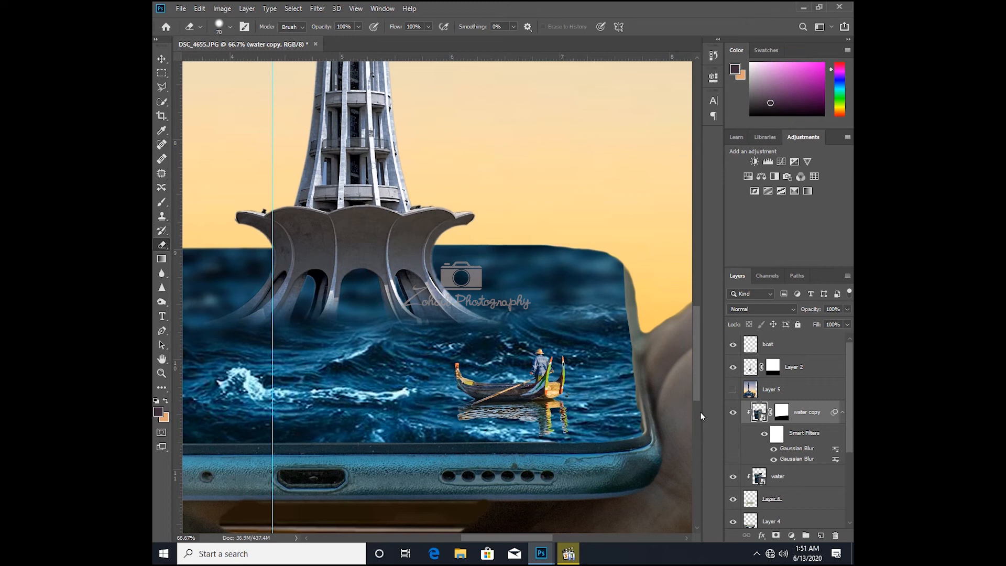
{"action": "left_click", "coordinate": [559, 348]}
{"action": "left_click", "coordinate": [483, 213]}
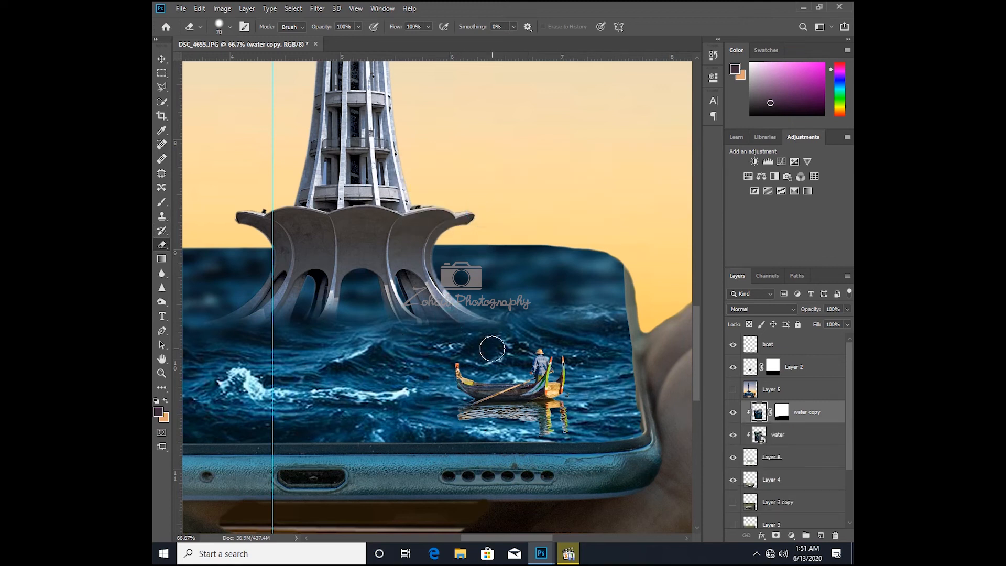
Step: Erase along the blurred transition of the water copy across the phone screen with a 150 px eraser at 54% opacity
{"action": "key", "text": "bracketright"}
{"action": "key", "text": "bracketright"}
{"action": "key", "text": "bracketright"}
{"action": "key", "text": "bracketright"}
{"action": "key", "text": "bracketright"}
{"action": "left_click_drag", "start_coordinate": [597, 325], "coordinate": [573, 334]}
{"action": "left_click", "coordinate": [359, 26]}
{"action": "left_click_drag", "start_coordinate": [337, 41], "coordinate": [334, 41]}
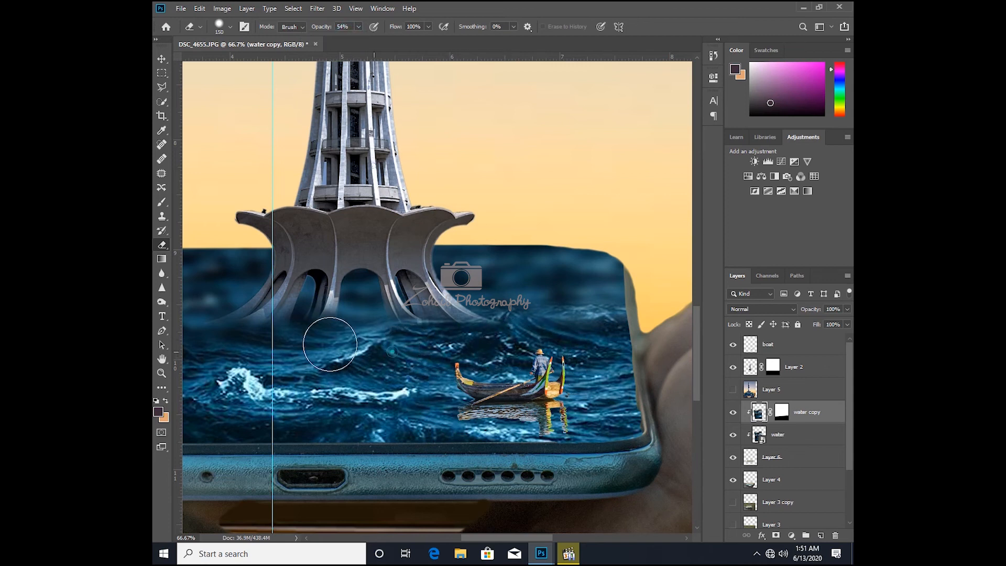
{"action": "left_click_drag", "start_coordinate": [275, 347], "coordinate": [414, 345]}
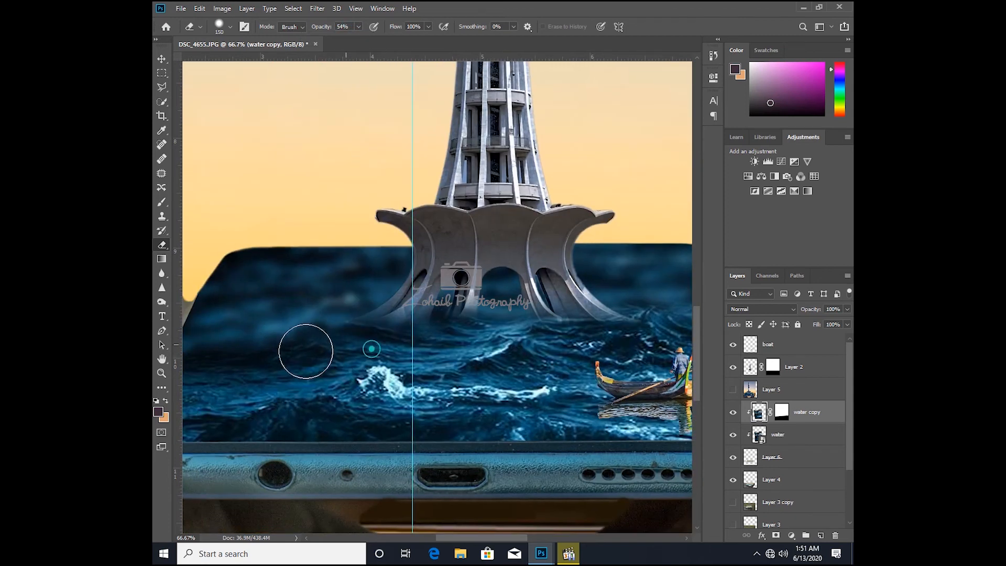
{"action": "mouse_move", "coordinate": [294, 344]}
{"action": "left_mouse_down"}
{"action": "mouse_move", "coordinate": [332, 323]}
{"action": "mouse_move", "coordinate": [375, 317]}
{"action": "left_mouse_up"}
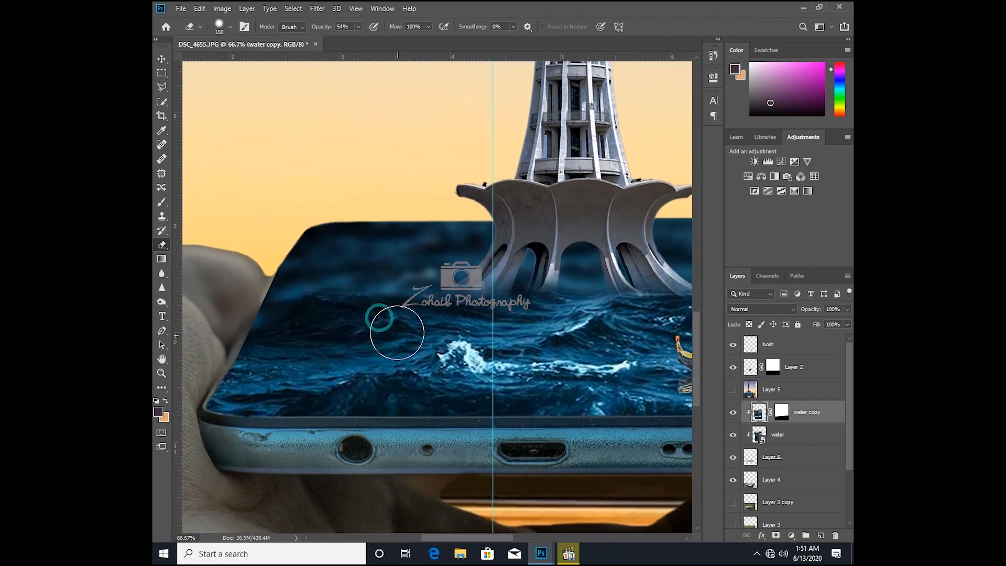
{"action": "left_click_drag", "start_coordinate": [359, 356], "coordinate": [369, 373]}
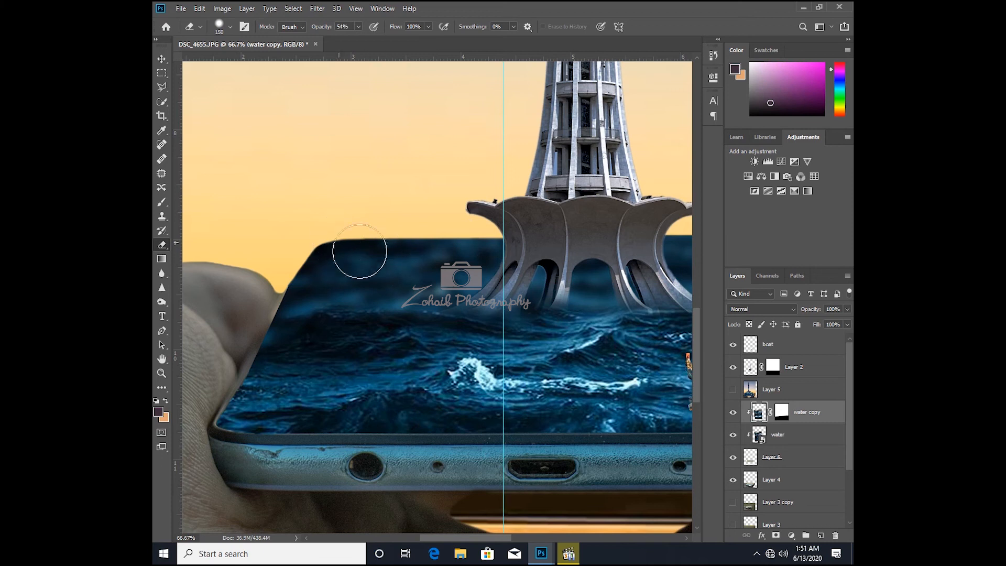
Step: Merge the water copy and water layers into one and set the eraser to 30 px at 100% opacity
{"action": "left_click", "coordinate": [793, 439], "text": "shift"}
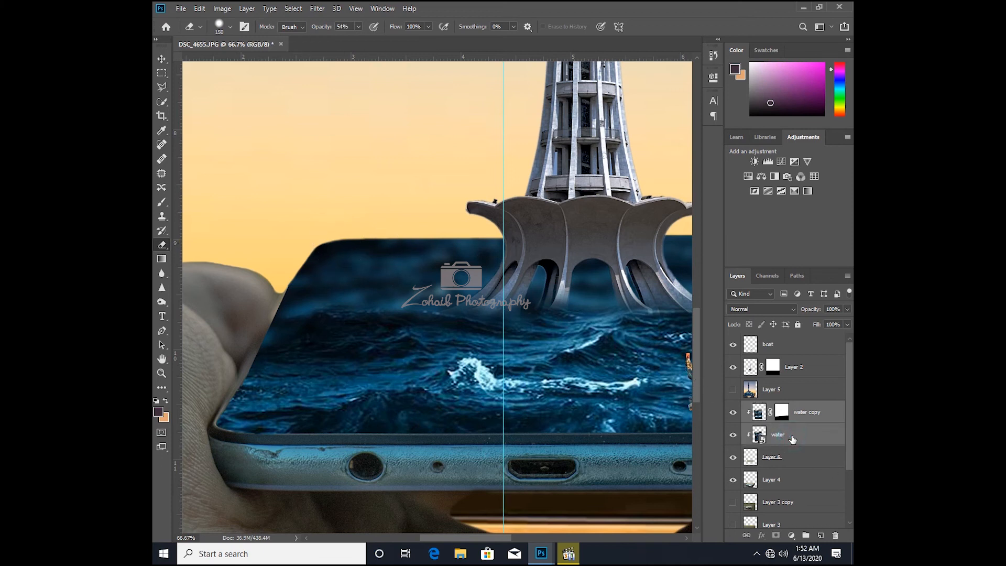
{"action": "key", "text": "ctrl+e"}
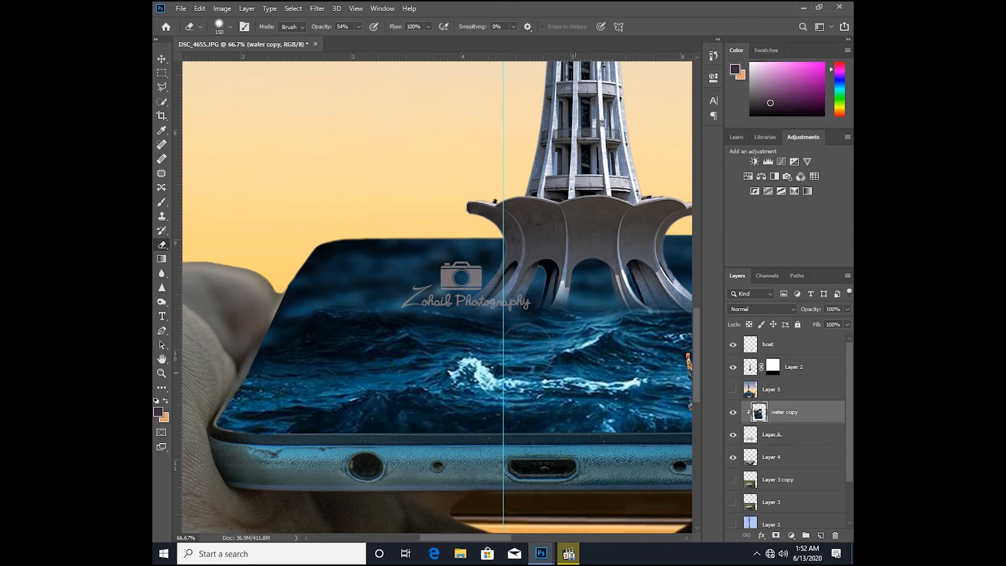
{"action": "key", "text": "bracketleft"}
{"action": "key", "text": "bracketleft"}
{"action": "key", "text": "bracketleft"}
{"action": "key", "text": "bracketleft"}
{"action": "key", "text": "bracketleft"}
{"action": "key", "text": "bracketleft"}
{"action": "key", "text": "bracketleft"}
{"action": "key", "text": "bracketleft"}
{"action": "key", "text": "ctrl+z"}
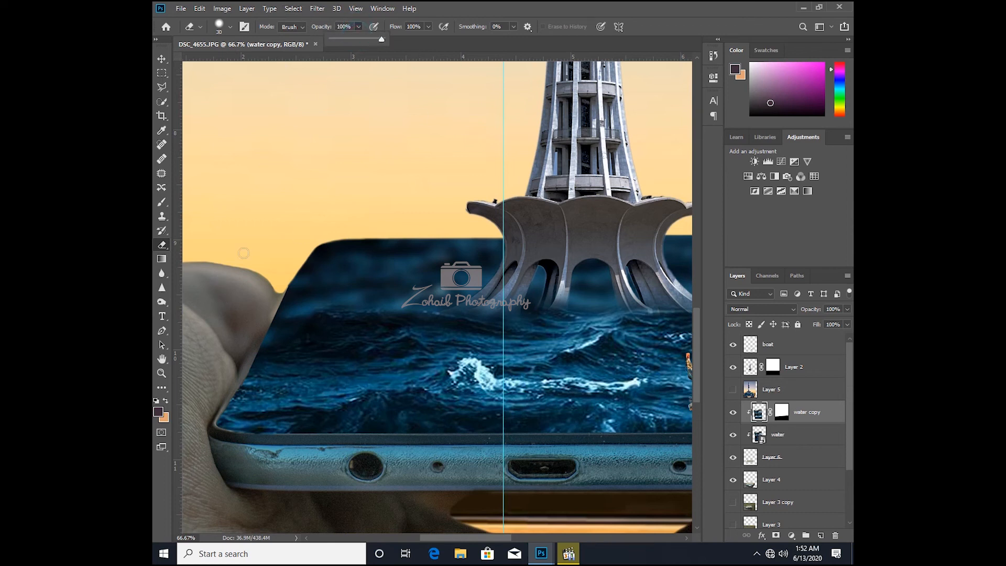
{"action": "left_click", "coordinate": [303, 27]}
{"action": "left_click", "coordinate": [303, 27]}
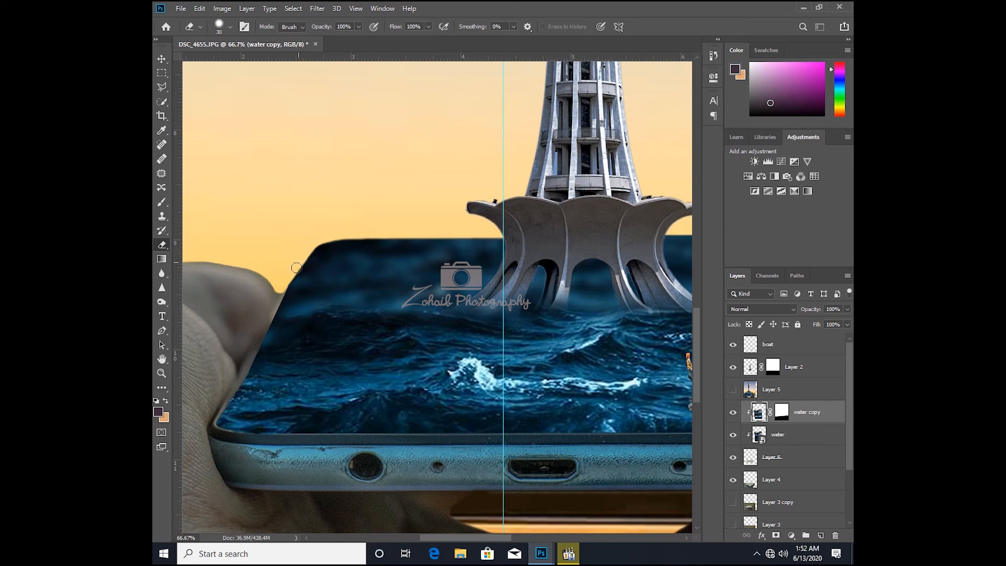
{"action": "left_click", "coordinate": [795, 439], "text": "shift"}
{"action": "key", "text": "ctrl+e"}
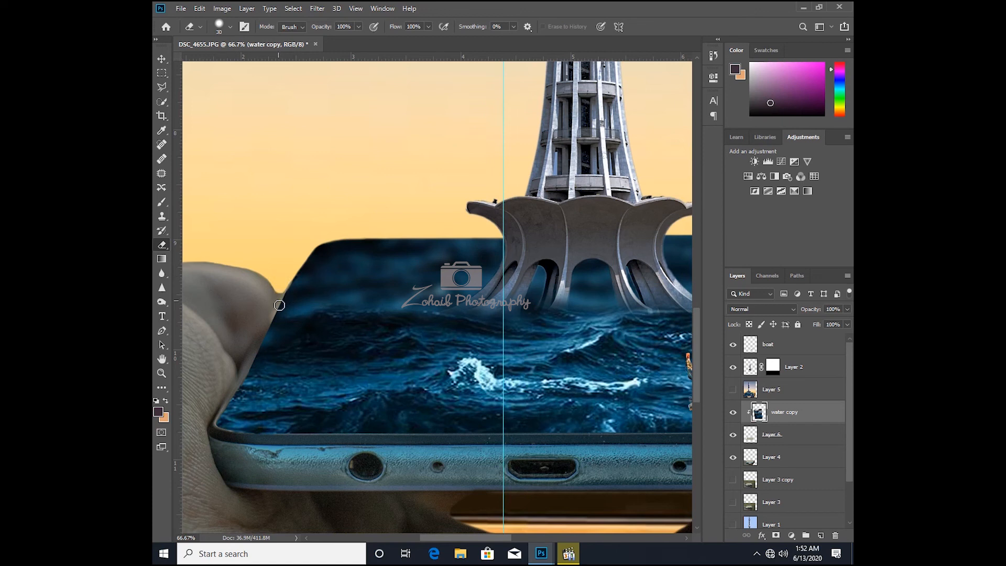
Step: Erase along the water's upper edge at the phone's far end with a less hard eraser of 25 px, reduced to 20 px
{"action": "key", "text": "z"}
{"action": "left_click", "coordinate": [348, 238]}
{"action": "left_click", "coordinate": [332, 287]}
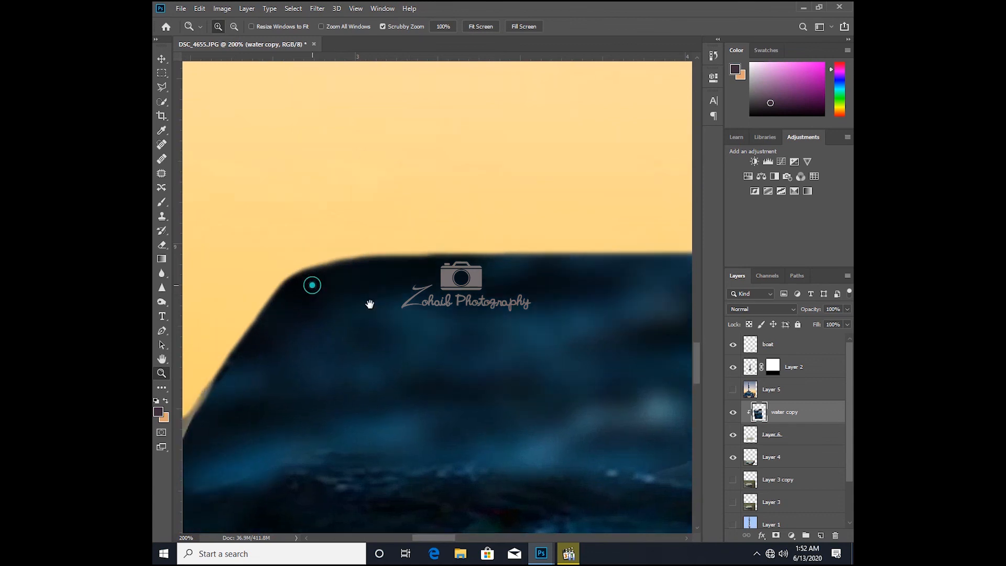
{"action": "left_click", "coordinate": [162, 245]}
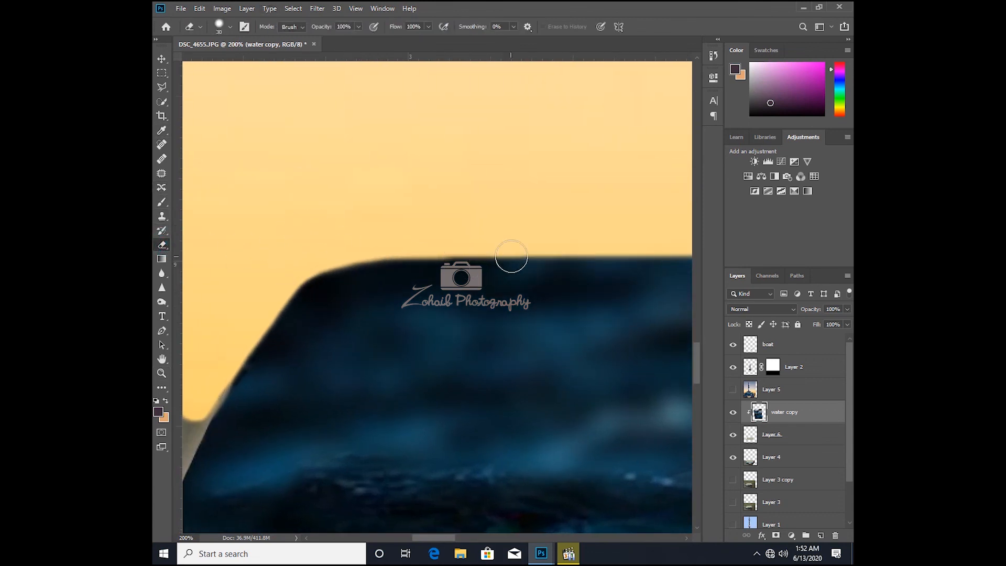
{"action": "key", "text": "["}
{"action": "left_click_drag", "start_coordinate": [505, 247], "coordinate": [502, 246]}
{"action": "left_click", "coordinate": [231, 28]}
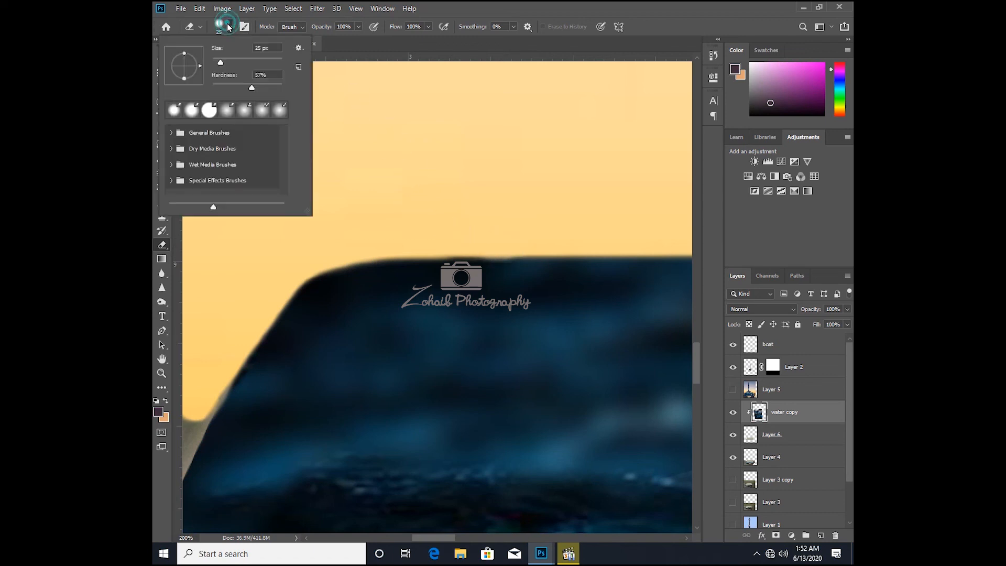
{"action": "left_click_drag", "start_coordinate": [252, 90], "coordinate": [230, 89]}
{"action": "left_click", "coordinate": [507, 245]}
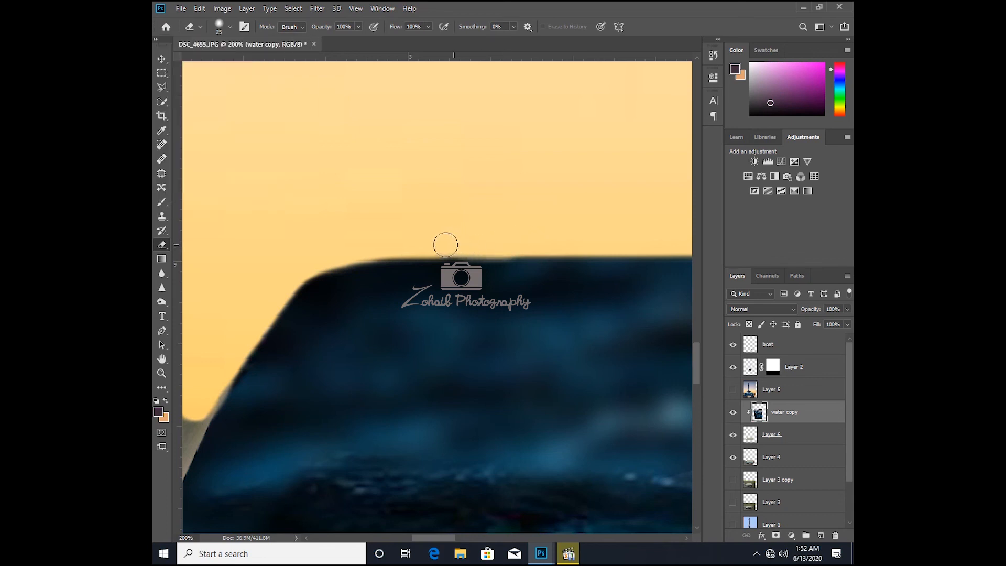
{"action": "key", "text": "bracketleft"}
{"action": "key", "text": "bracketright"}
{"action": "left_click", "coordinate": [478, 250]}
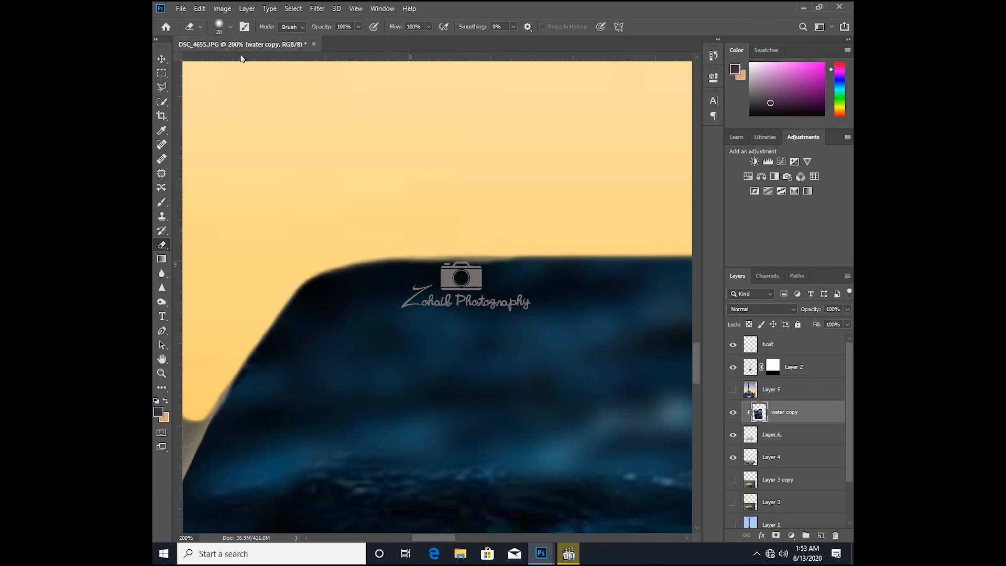
Step: Soften the water's upper edge with a 30 px eraser at 0% hardness, undoing the stray stroke across the water
{"action": "left_click", "coordinate": [230, 27]}
{"action": "left_click_drag", "start_coordinate": [220, 87], "coordinate": [212, 88]}
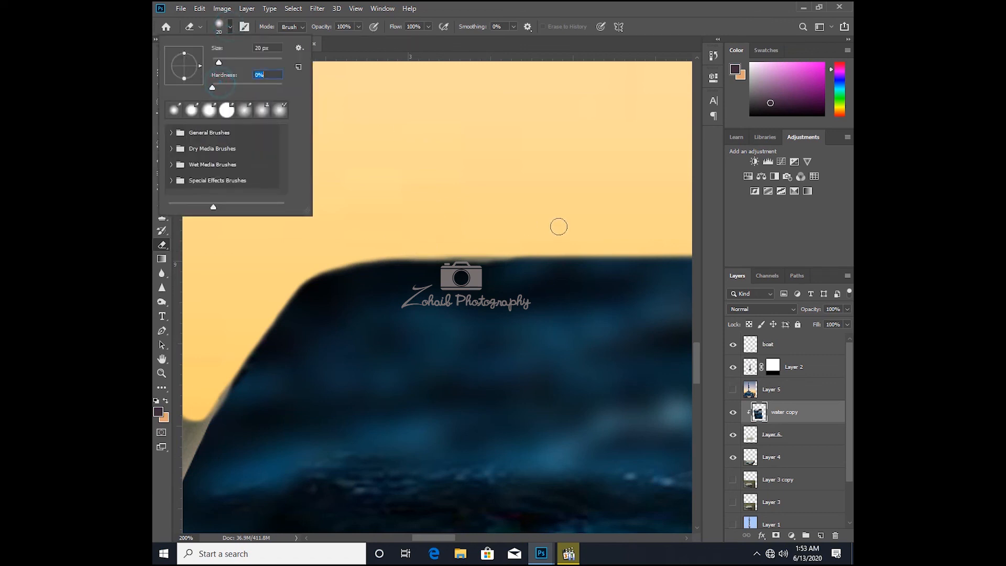
{"action": "left_click_drag", "start_coordinate": [486, 249], "coordinate": [385, 253]}
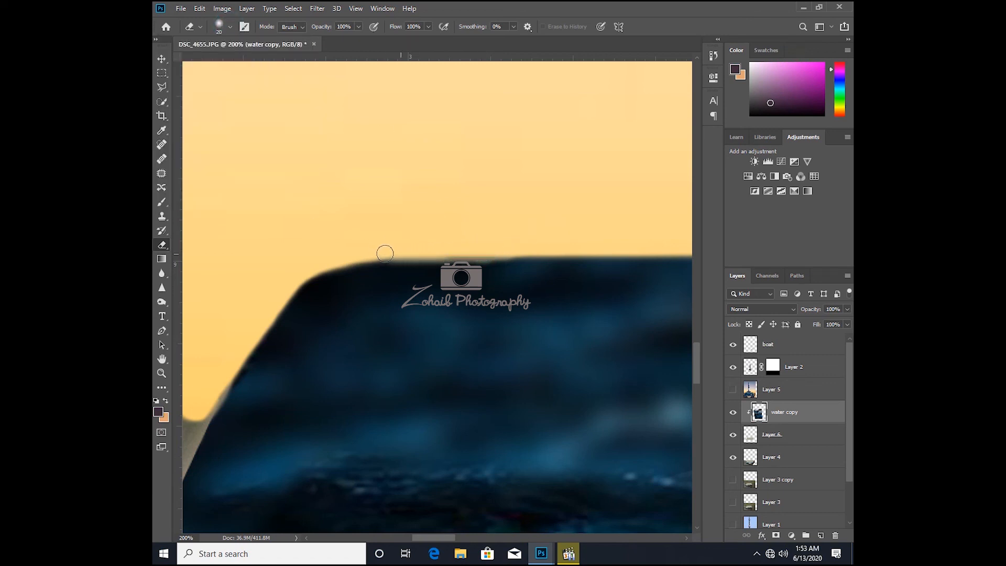
{"action": "key", "text": "bracketright"}
{"action": "mouse_move", "coordinate": [377, 251]}
{"action": "left_mouse_down"}
{"action": "mouse_move", "coordinate": [321, 264]}
{"action": "mouse_move", "coordinate": [385, 252]}
{"action": "mouse_move", "coordinate": [681, 250]}
{"action": "left_mouse_up"}
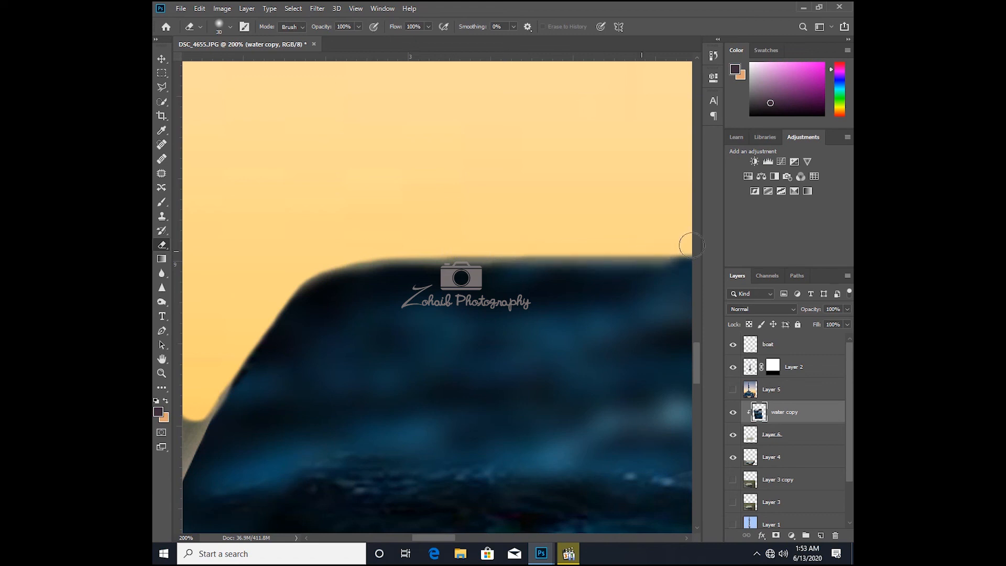
{"action": "left_click_drag", "start_coordinate": [613, 287], "coordinate": [391, 301]}
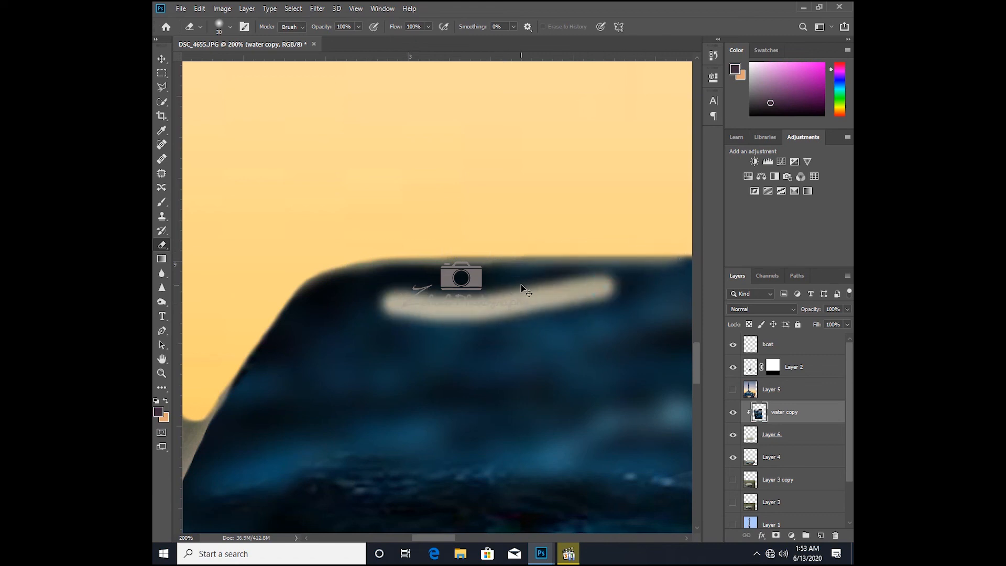
{"action": "key", "text": "ctrl+z"}
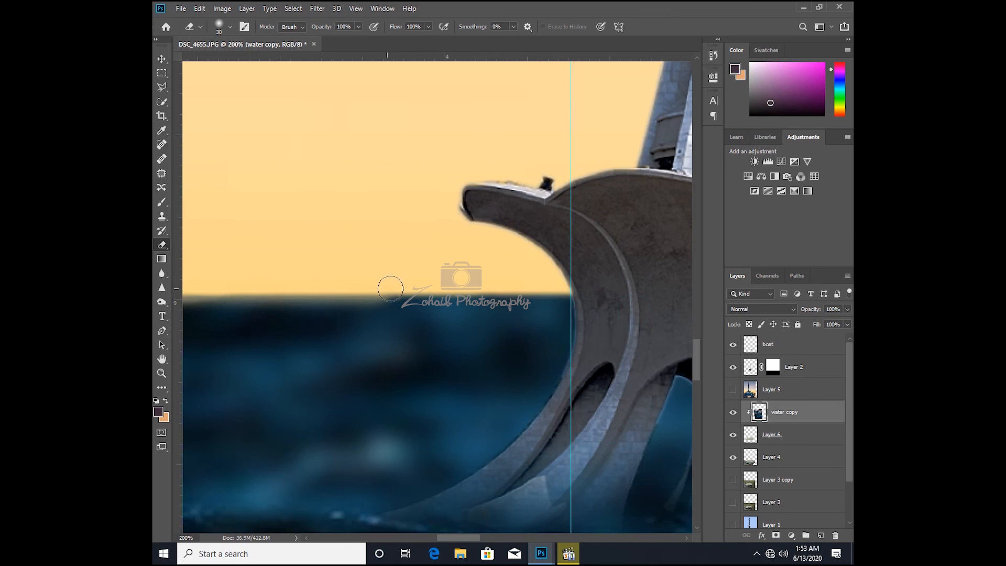
Step: Erase along the water's edge at the phone's far right corner and down its right side with the soft eraser
{"action": "mouse_move", "coordinate": [646, 321]}
{"action": "left_mouse_down"}
{"action": "mouse_move", "coordinate": [288, 352]}
{"action": "mouse_move", "coordinate": [194, 327]}
{"action": "left_mouse_up"}
{"action": "left_click_drag", "start_coordinate": [604, 321], "coordinate": [507, 367]}
{"action": "mouse_move", "coordinate": [389, 326]}
{"action": "left_mouse_down"}
{"action": "mouse_move", "coordinate": [564, 321]}
{"action": "mouse_move", "coordinate": [439, 327]}
{"action": "mouse_move", "coordinate": [529, 338]}
{"action": "mouse_move", "coordinate": [499, 330]}
{"action": "mouse_move", "coordinate": [631, 342]}
{"action": "left_mouse_up"}
{"action": "left_click_drag", "start_coordinate": [578, 377], "coordinate": [287, 390]}
{"action": "mouse_move", "coordinate": [263, 341]}
{"action": "left_mouse_down"}
{"action": "mouse_move", "coordinate": [533, 355]}
{"action": "mouse_move", "coordinate": [621, 375]}
{"action": "mouse_move", "coordinate": [668, 409]}
{"action": "left_mouse_up"}
{"action": "left_click_drag", "start_coordinate": [535, 409], "coordinate": [387, 157]}
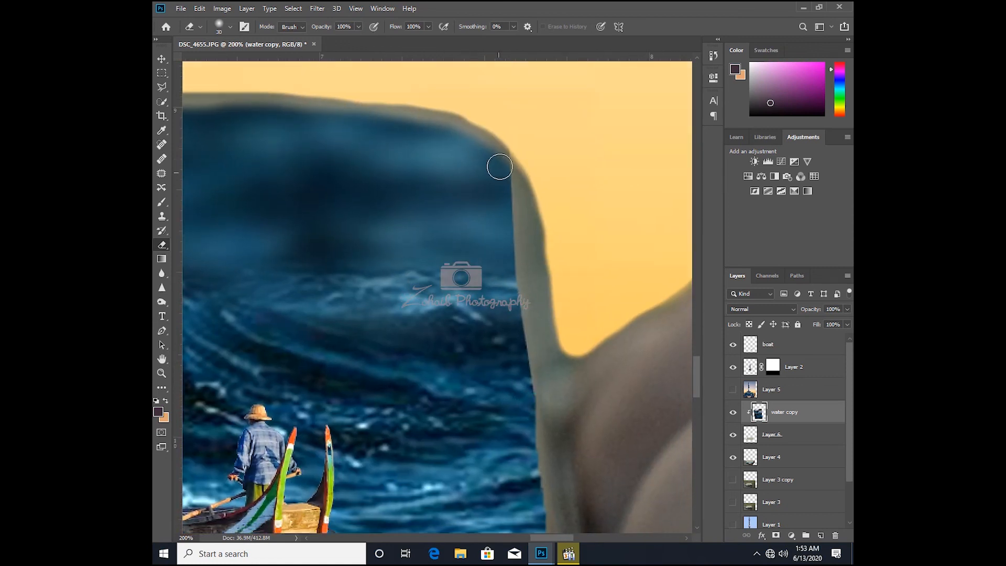
{"action": "left_click_drag", "start_coordinate": [517, 154], "coordinate": [522, 205]}
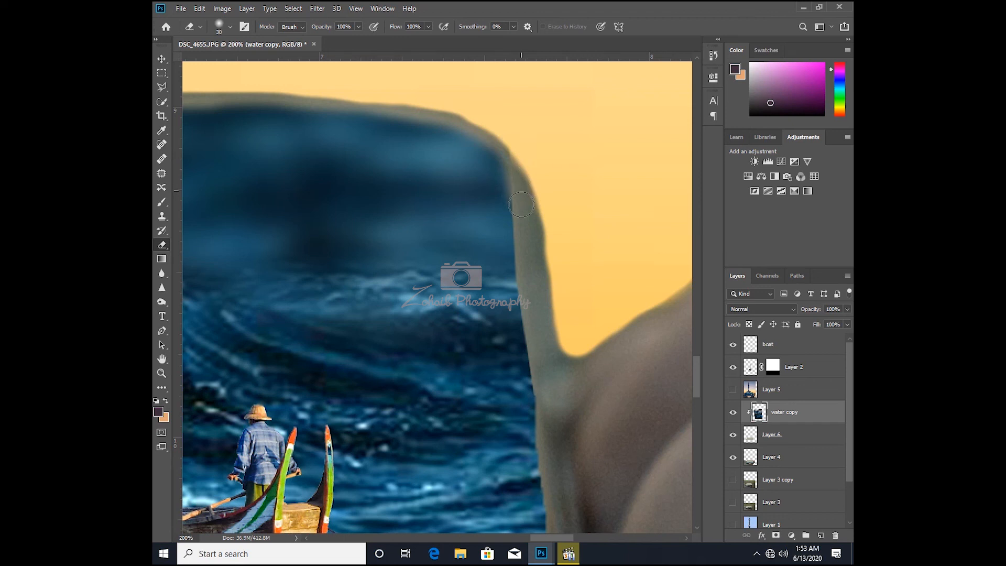
{"action": "mouse_move", "coordinate": [529, 296]}
{"action": "left_mouse_down"}
{"action": "mouse_move", "coordinate": [523, 369]}
{"action": "mouse_move", "coordinate": [547, 434]}
{"action": "mouse_move", "coordinate": [543, 380]}
{"action": "left_mouse_up"}
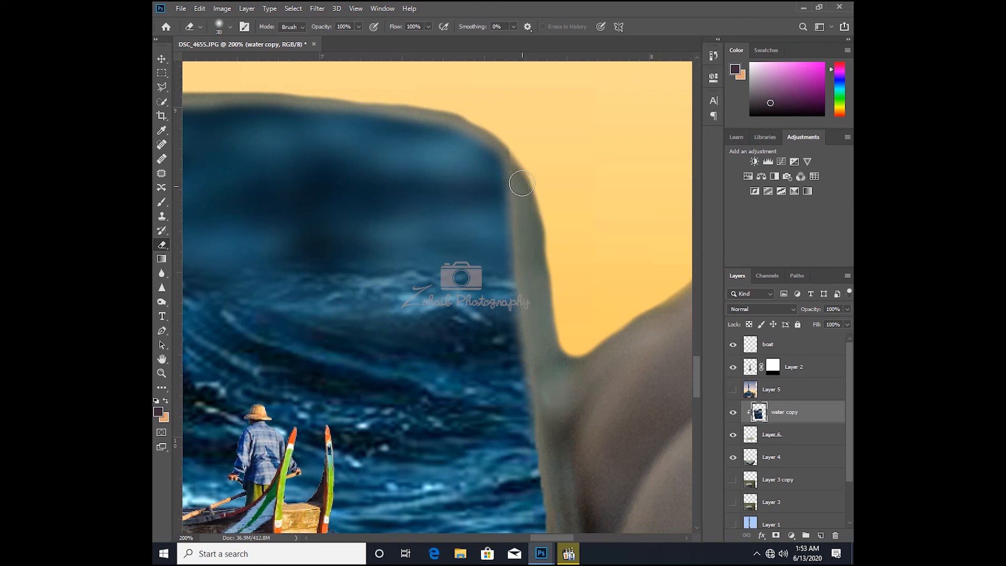
Step: Erase the water's edge around the phone's far left corner with the soft 30 px eraser to round it smoothly
{"action": "left_click_drag", "start_coordinate": [295, 308], "coordinate": [532, 241]}
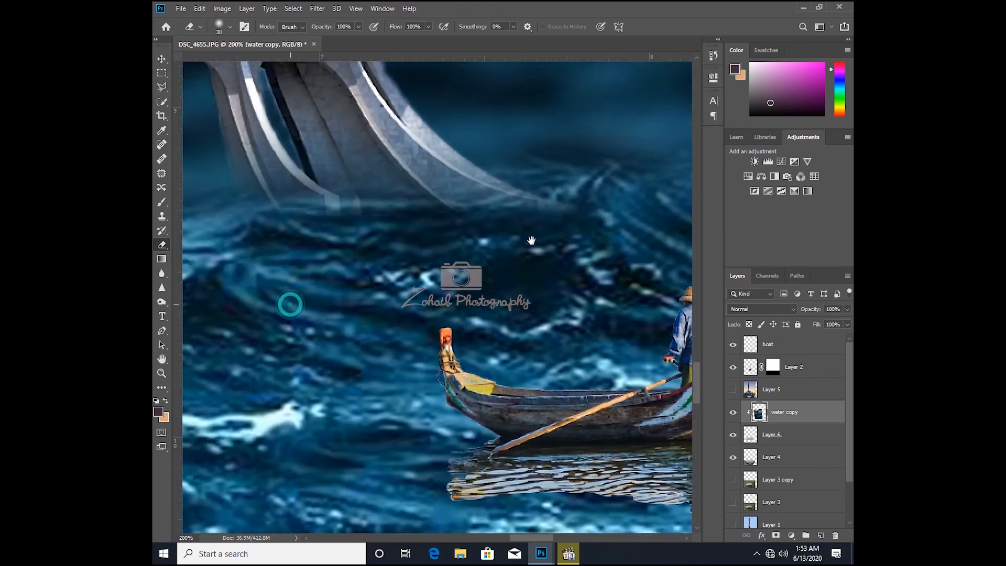
{"action": "left_click_drag", "start_coordinate": [367, 203], "coordinate": [465, 301]}
{"action": "mouse_move", "coordinate": [434, 235]}
{"action": "left_mouse_down"}
{"action": "mouse_move", "coordinate": [487, 171]}
{"action": "mouse_move", "coordinate": [544, 167]}
{"action": "left_mouse_up"}
{"action": "mouse_move", "coordinate": [258, 329]}
{"action": "left_mouse_down"}
{"action": "mouse_move", "coordinate": [244, 385]}
{"action": "mouse_move", "coordinate": [258, 314]}
{"action": "mouse_move", "coordinate": [340, 208]}
{"action": "mouse_move", "coordinate": [386, 171]}
{"action": "mouse_move", "coordinate": [447, 161]}
{"action": "left_mouse_up"}
{"action": "key", "text": "alt+space"}
{"action": "left_click", "coordinate": [395, 275], "text": "alt"}
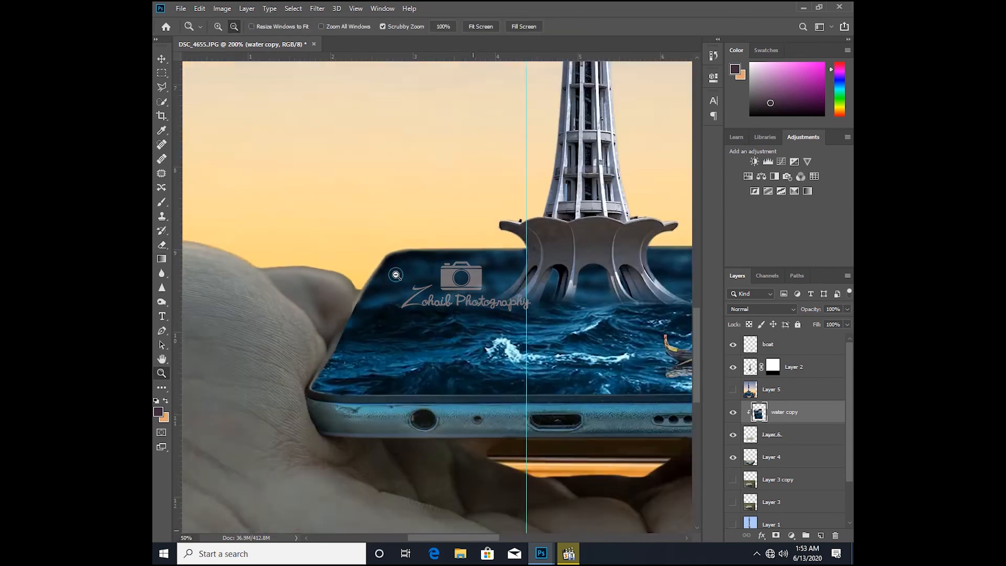
{"action": "left_click", "coordinate": [559, 413], "text": "alt"}
{"action": "left_click", "coordinate": [424, 191]}
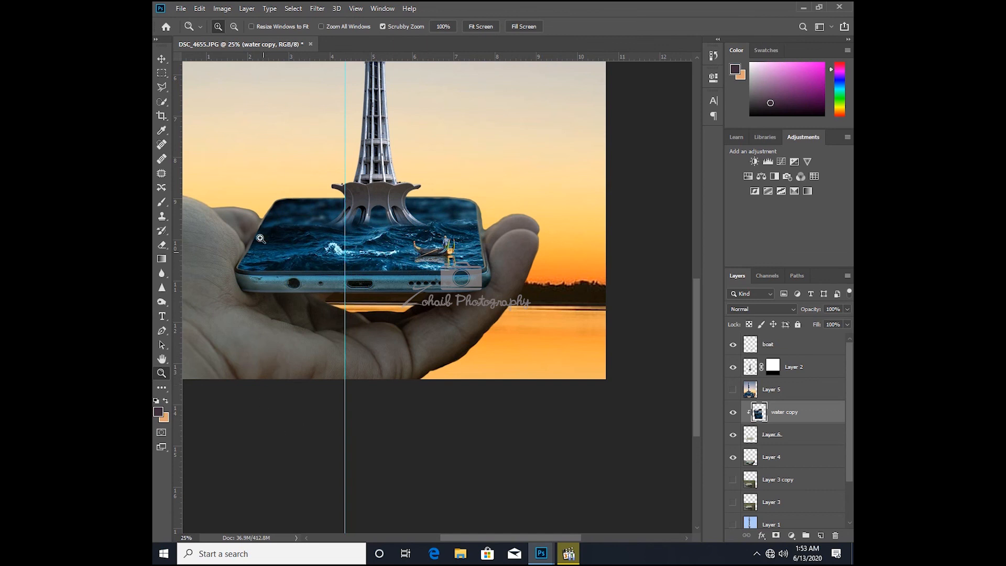
{"action": "left_click_drag", "start_coordinate": [275, 196], "coordinate": [274, 218]}
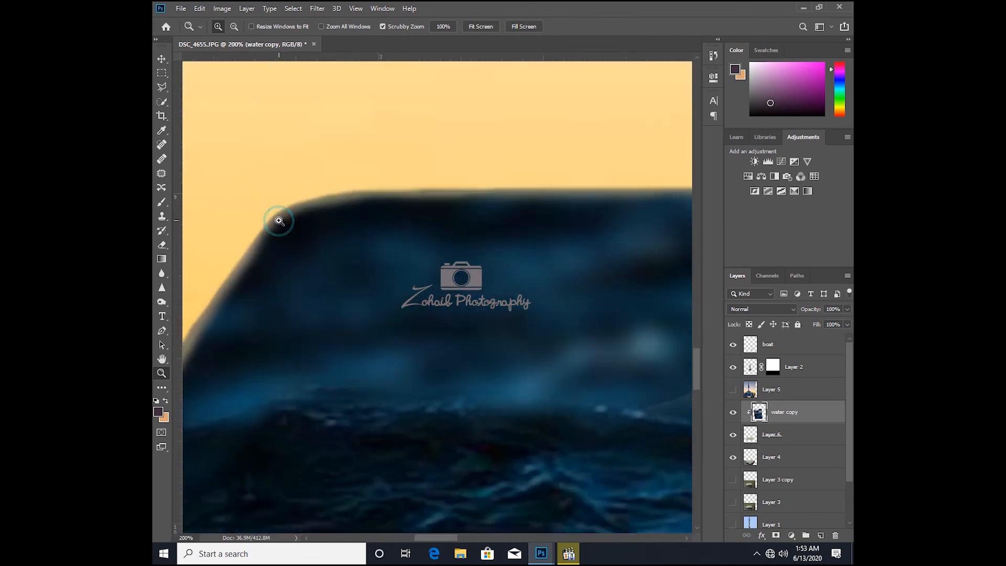
{"action": "left_click", "coordinate": [162, 245]}
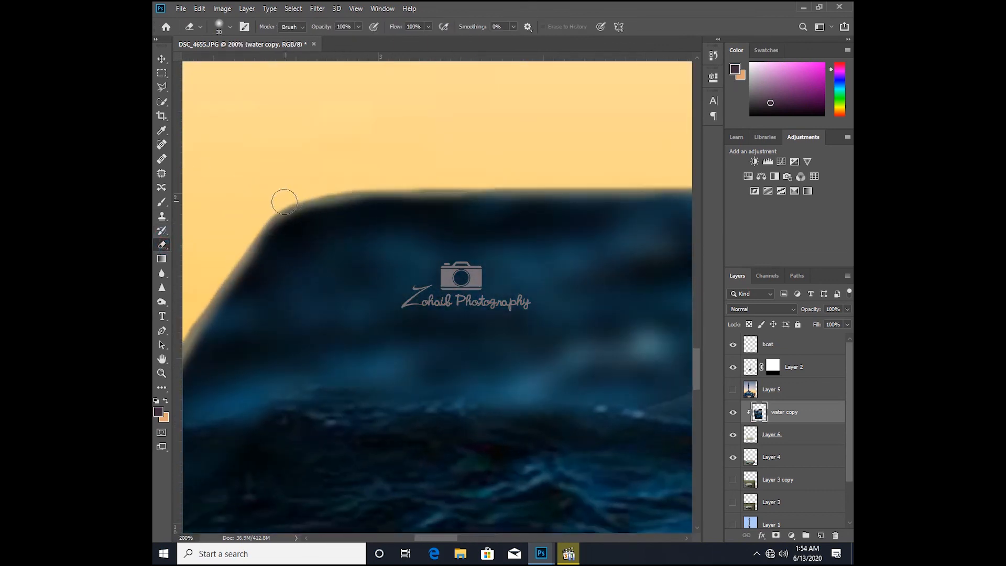
{"action": "mouse_move", "coordinate": [270, 212]}
{"action": "left_mouse_down"}
{"action": "mouse_move", "coordinate": [246, 234]}
{"action": "mouse_move", "coordinate": [281, 203]}
{"action": "mouse_move", "coordinate": [323, 186]}
{"action": "left_mouse_up"}
{"action": "key", "text": "z"}
{"action": "left_click", "coordinate": [324, 186], "text": "alt"}
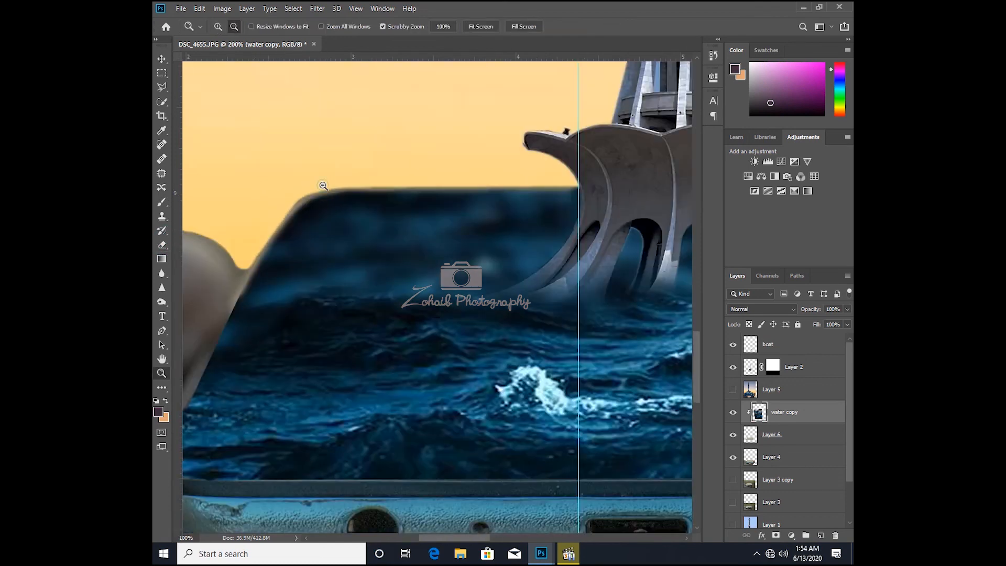
{"action": "left_click", "coordinate": [323, 185], "text": "alt"}
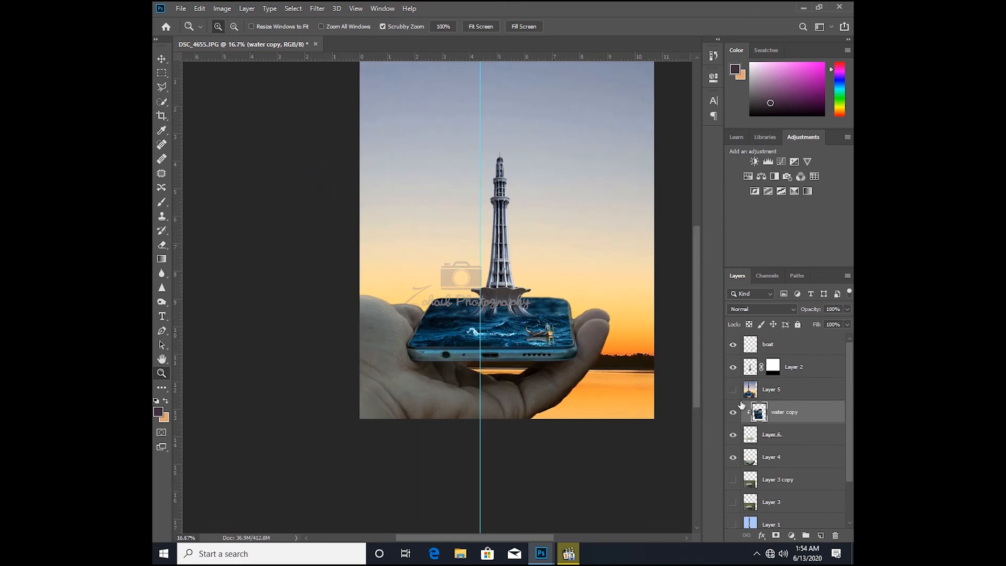
Step: Select all layers, stamp them into a new merged layer and duplicate that merged layer
{"action": "left_click", "coordinate": [804, 348], "text": "ctrl"}
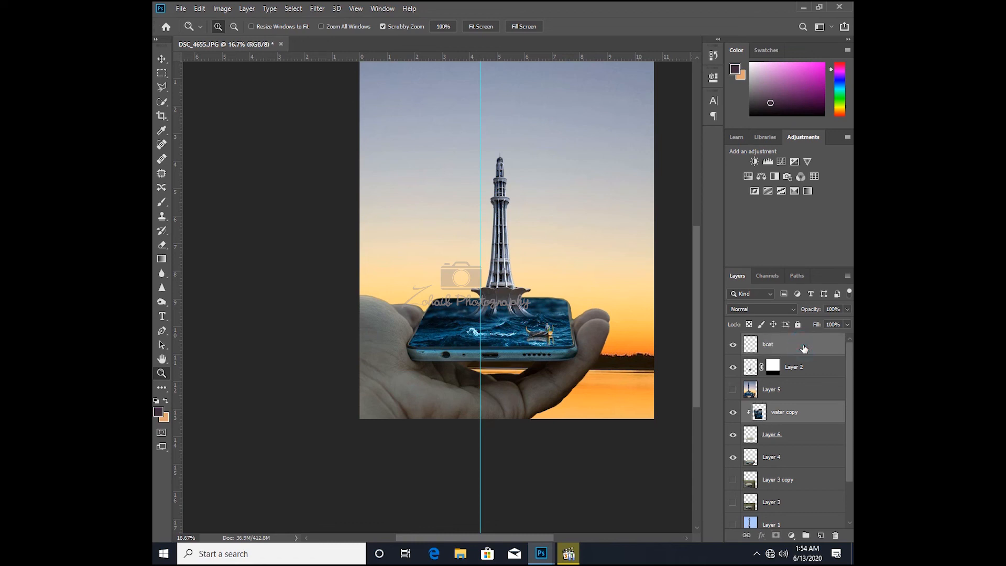
{"action": "key", "text": "ctrl+alt+a"}
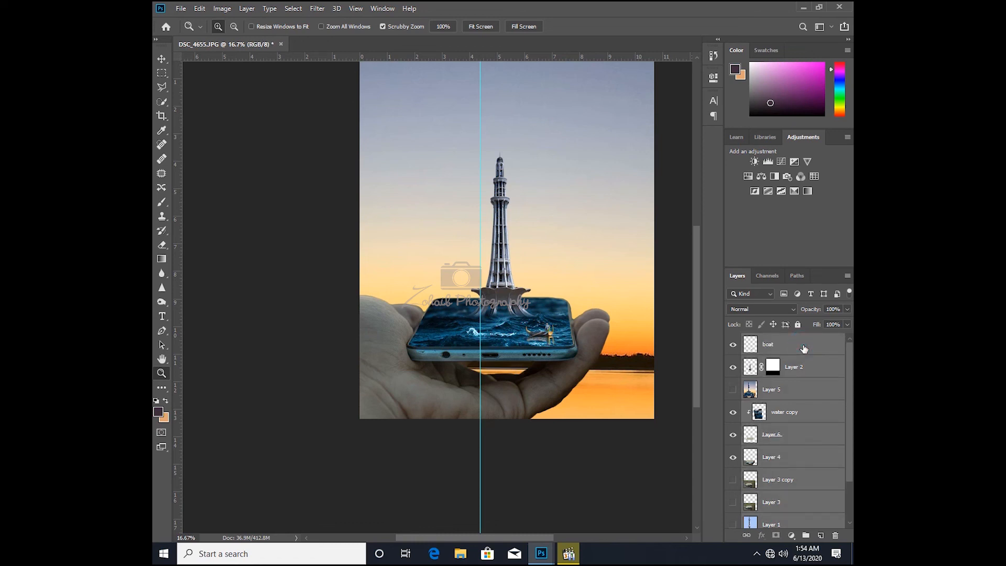
{"action": "key", "text": "ctrl+alt+e"}
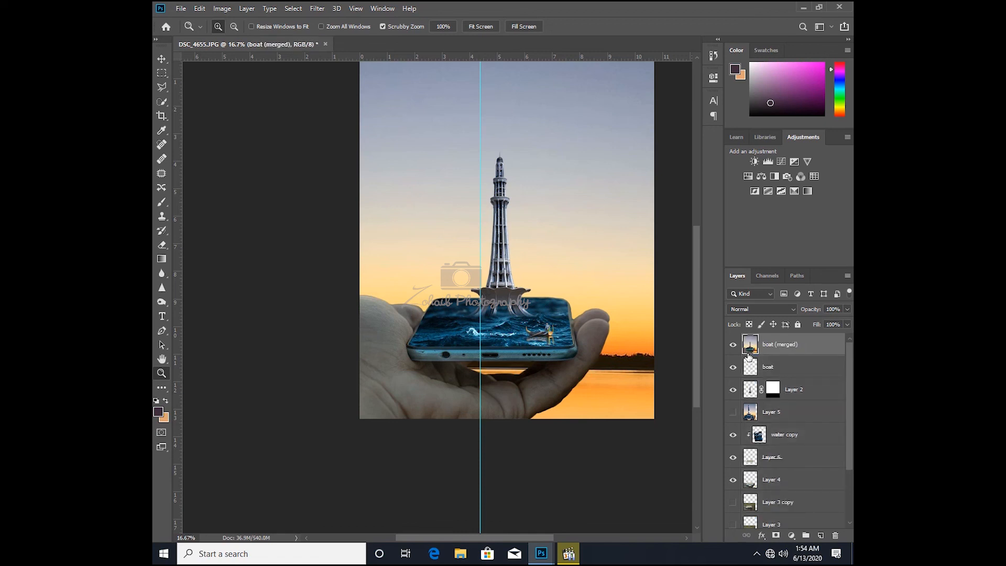
{"action": "left_click", "coordinate": [489, 293], "text": "alt"}
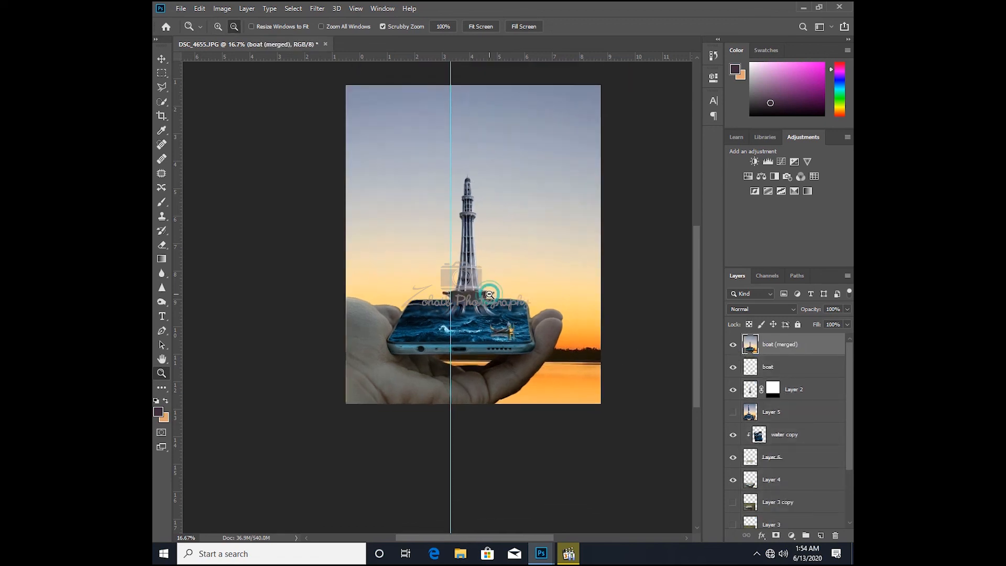
{"action": "key", "text": "ctrl+j"}
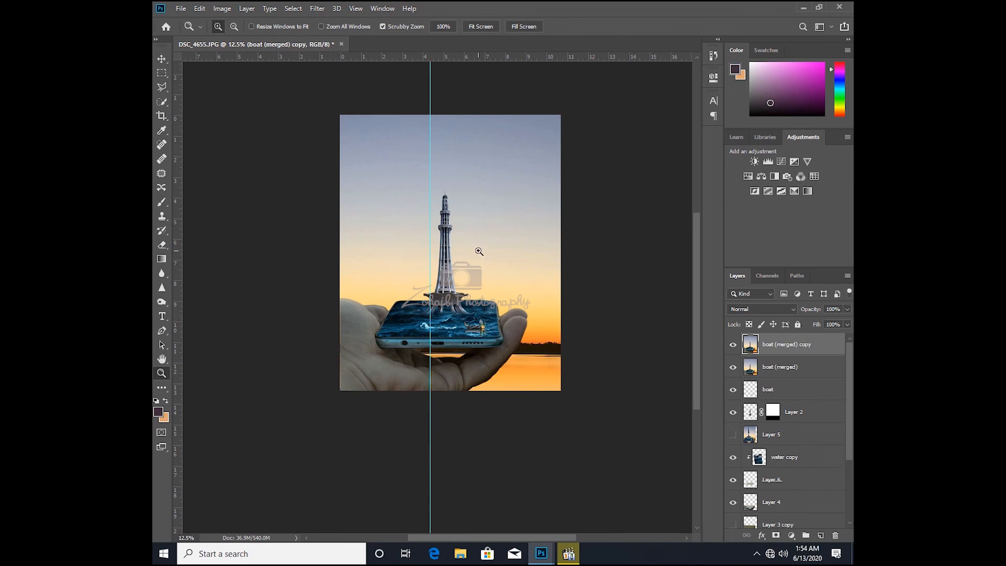
{"action": "left_click", "coordinate": [318, 9]}
{"action": "left_click", "coordinate": [336, 74]}
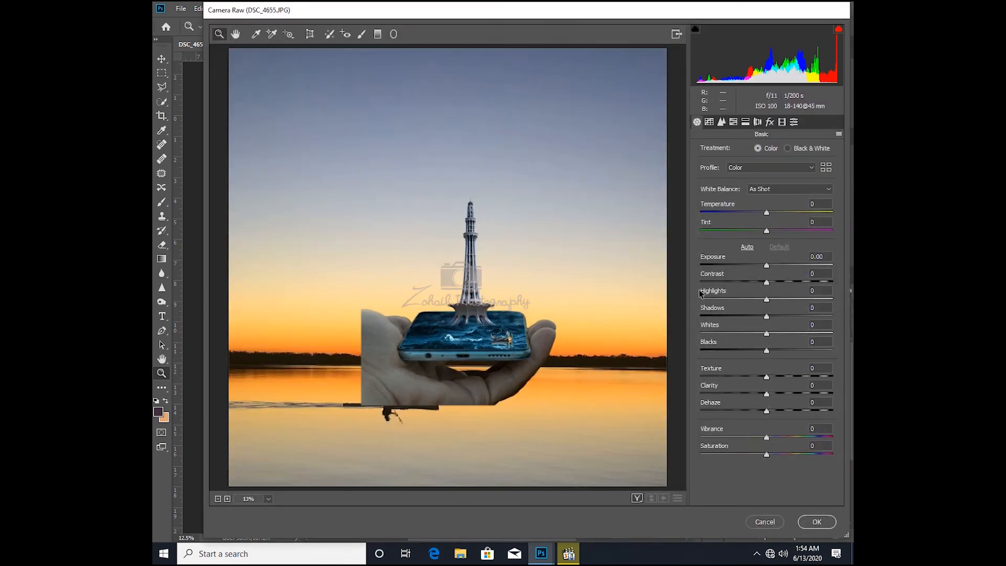
{"action": "left_click", "coordinate": [763, 525]}
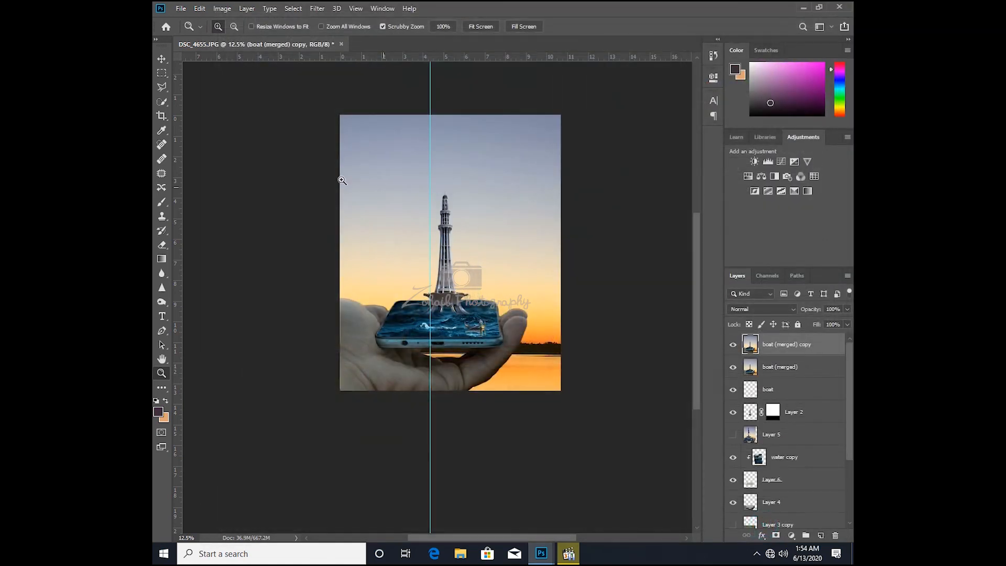
Step: Crop the document to the 4:5 canvas frame, deleting the pixels outside it
{"action": "left_click", "coordinate": [166, 113]}
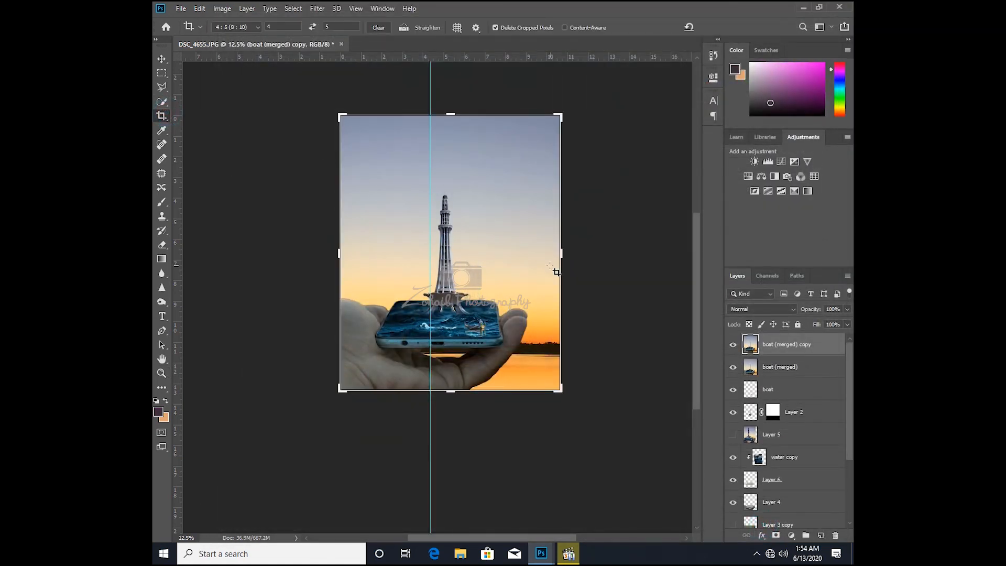
{"action": "left_click_drag", "start_coordinate": [555, 271], "coordinate": [550, 266]}
{"action": "key", "text": "Return"}
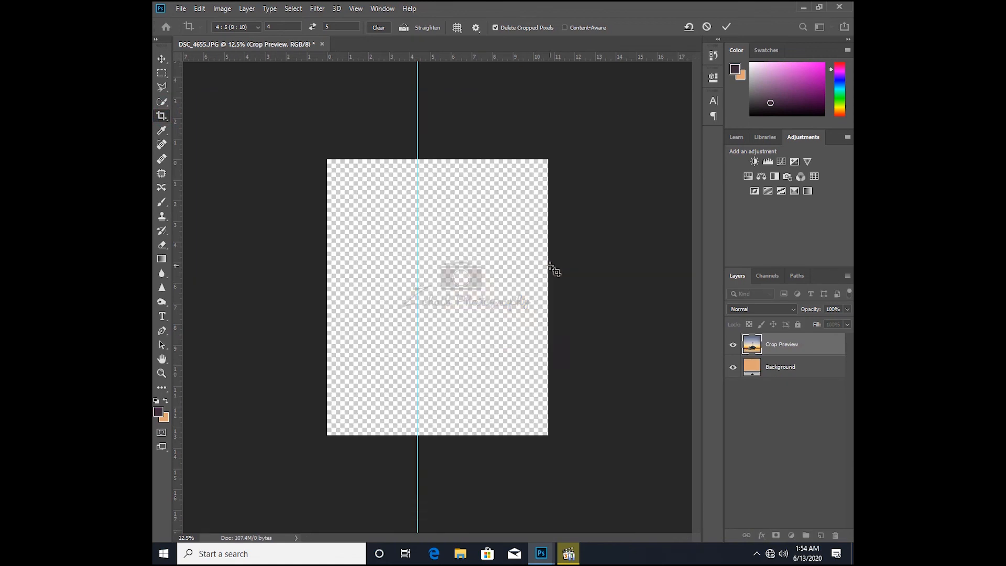
Step: Open the merged copy in the Camera Raw filter and set Contrast to +27, Highlights to -38 and Shadows to +28
{"action": "left_click", "coordinate": [317, 8]}
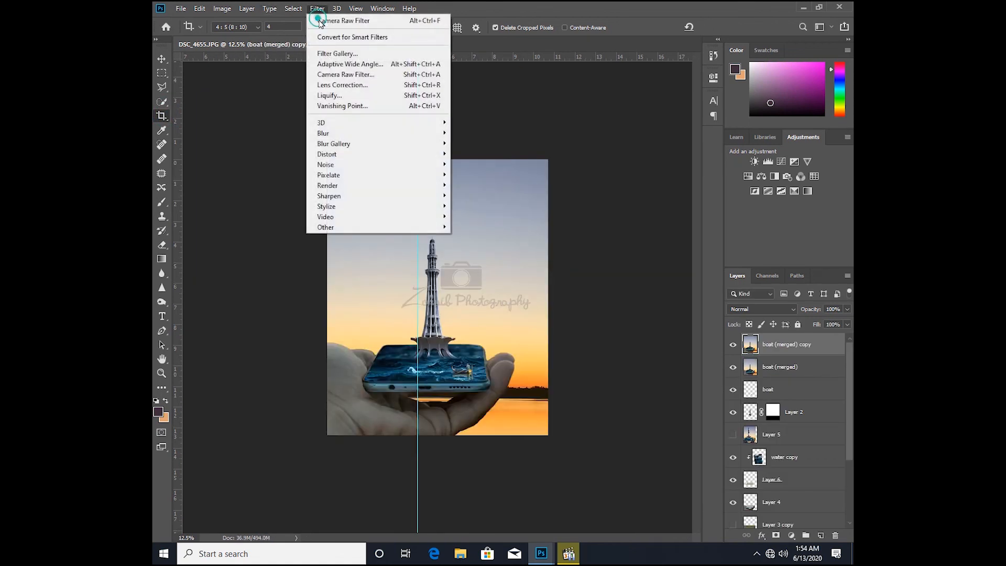
{"action": "left_click", "coordinate": [362, 74]}
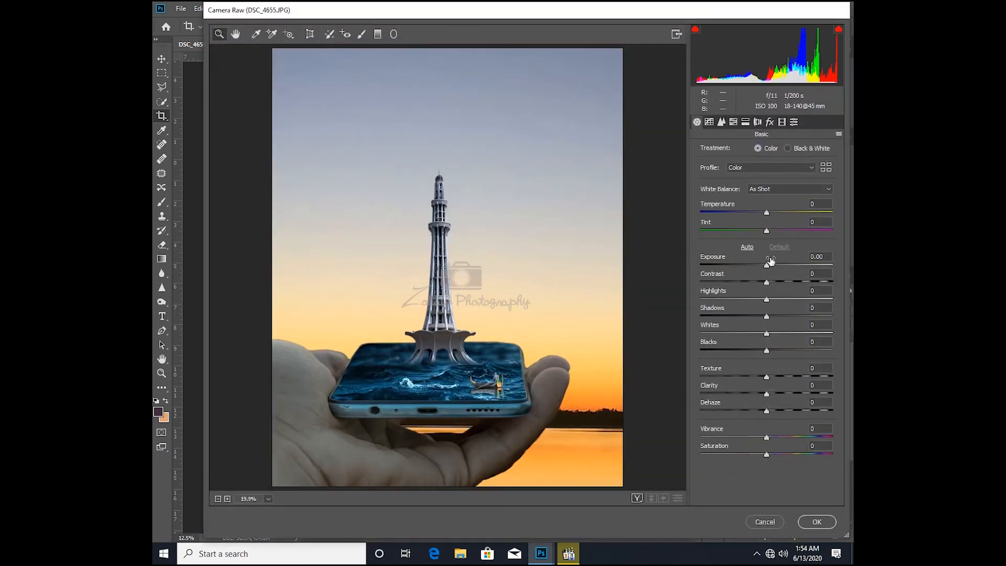
{"action": "left_click_drag", "start_coordinate": [767, 283], "coordinate": [785, 316]}
Step: Warm the Temperature to +4, lower Whites to -8 and raise Dehaze slightly
{"action": "mouse_move", "coordinate": [766, 213]}
{"action": "left_mouse_down"}
{"action": "mouse_move", "coordinate": [755, 217]}
{"action": "mouse_move", "coordinate": [768, 215]}
{"action": "left_mouse_up"}
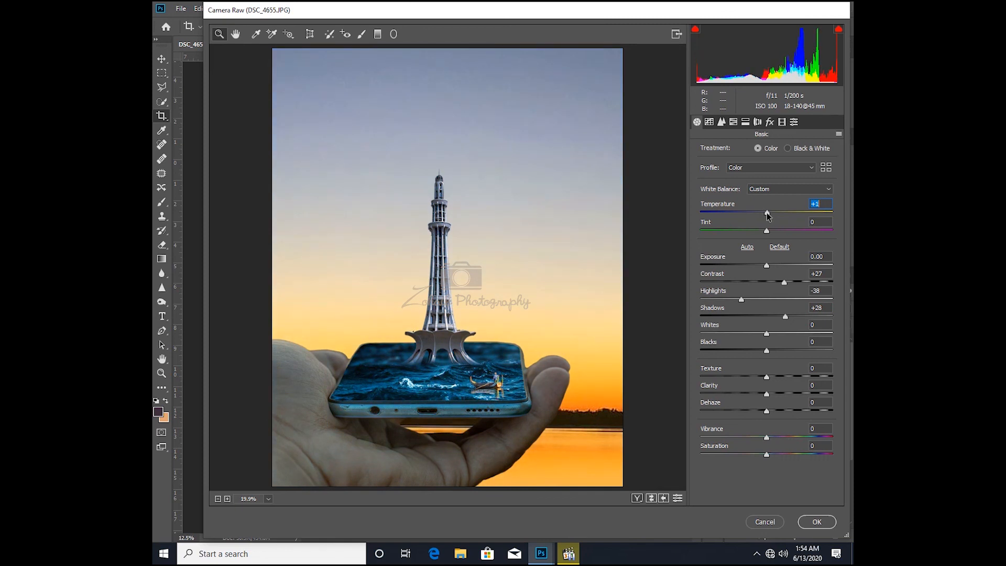
{"action": "left_click_drag", "start_coordinate": [768, 216], "coordinate": [769, 216]}
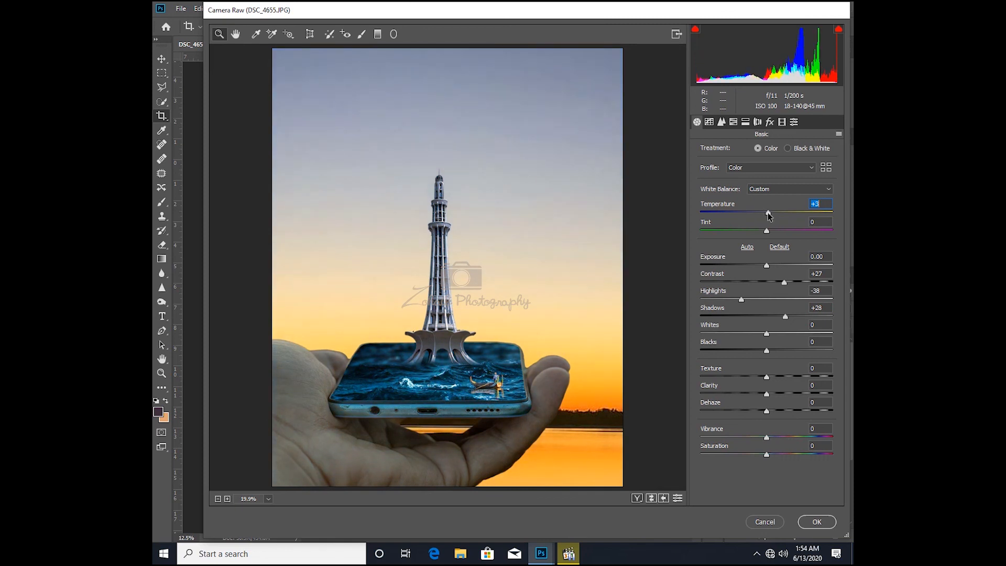
{"action": "left_click_drag", "start_coordinate": [766, 334], "coordinate": [761, 337]}
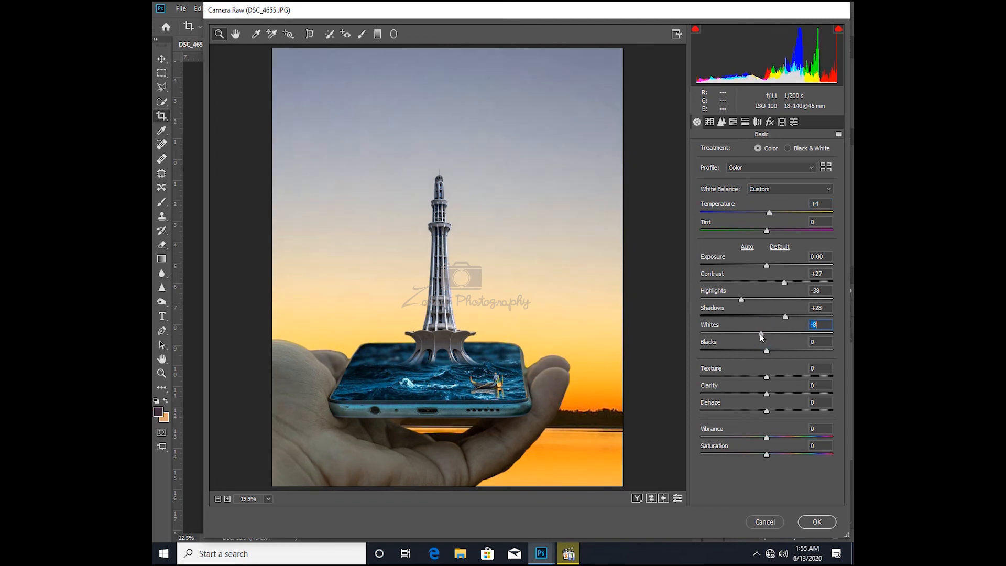
{"action": "left_click_drag", "start_coordinate": [767, 414], "coordinate": [771, 414]}
Step: Sharpen the image by raising the sharpening Amount and Masking
{"action": "left_click", "coordinate": [721, 121]}
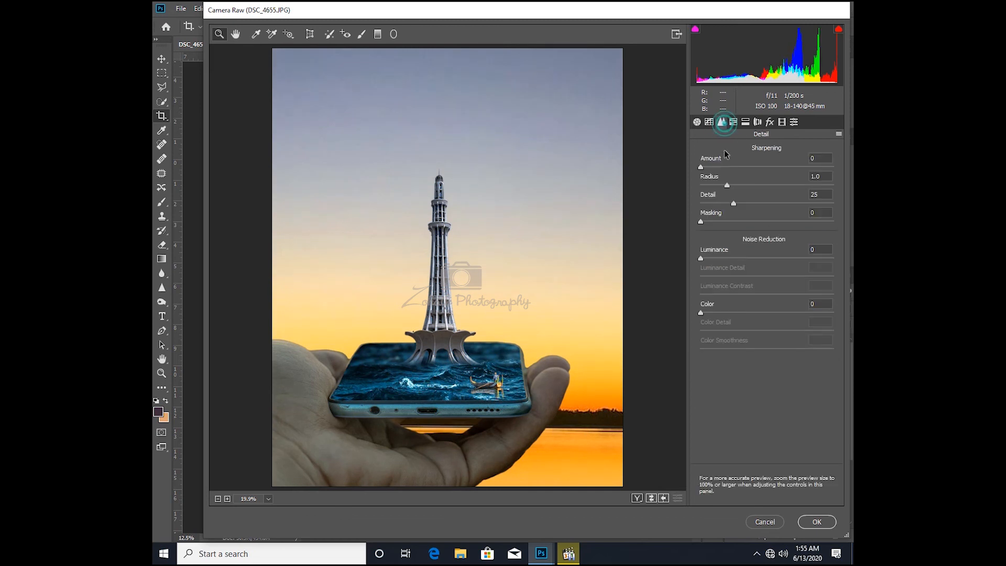
{"action": "left_click_drag", "start_coordinate": [724, 167], "coordinate": [742, 169]}
{"action": "left_click_drag", "start_coordinate": [738, 224], "coordinate": [748, 224]}
Step: Calibrate the colors with Red Primary hue +100, Green Primary hue +100 and Blue Primary hue -100
{"action": "left_click", "coordinate": [733, 121]}
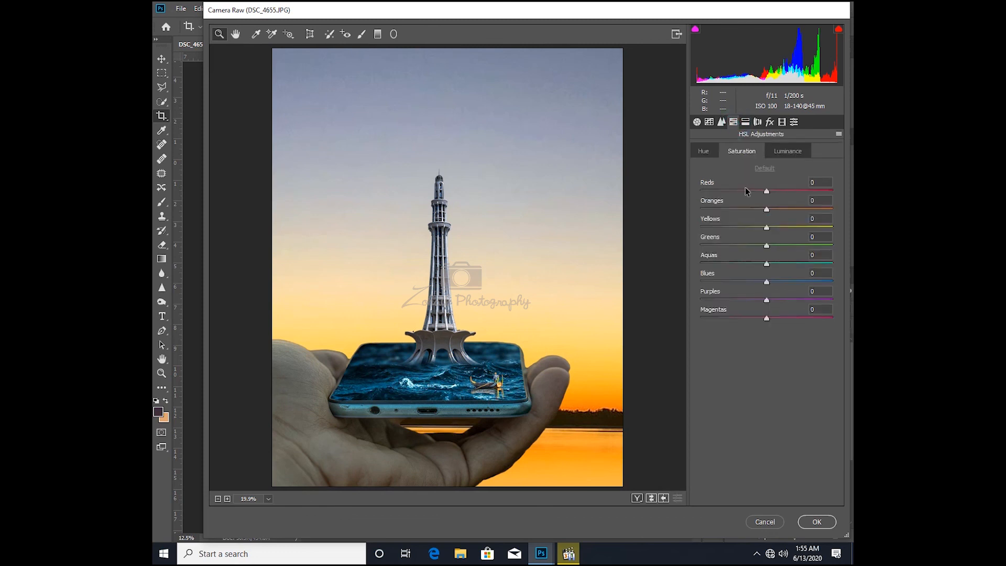
{"action": "left_click", "coordinate": [783, 122]}
{"action": "left_click", "coordinate": [768, 228]}
{"action": "left_click", "coordinate": [767, 278]}
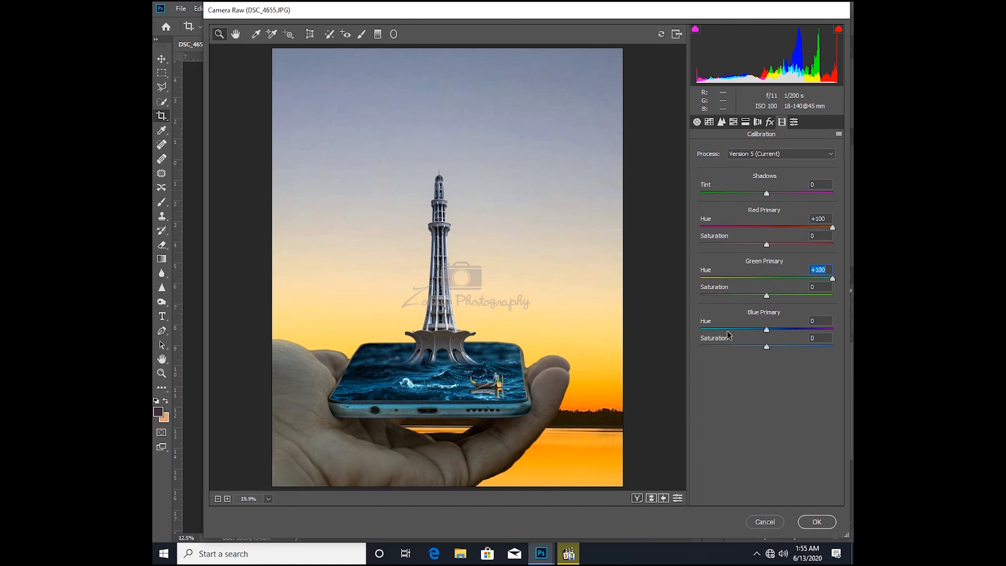
{"action": "left_click_drag", "start_coordinate": [727, 330], "coordinate": [680, 333]}
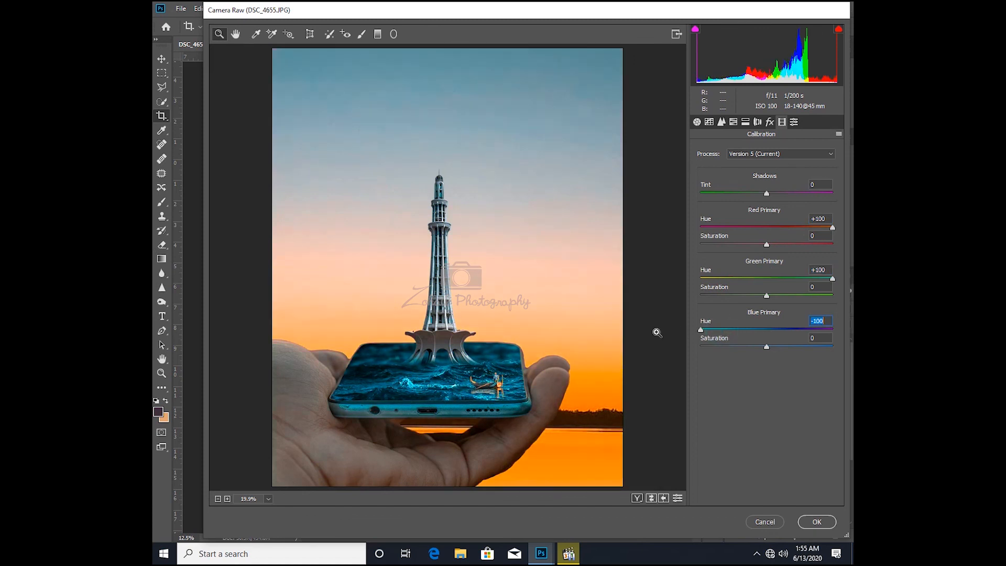
Step: Set the Oranges saturation to -13 and slightly lower the Yellows and Blues saturation in the HSL adjustments
{"action": "left_click", "coordinate": [497, 343], "text": "alt"}
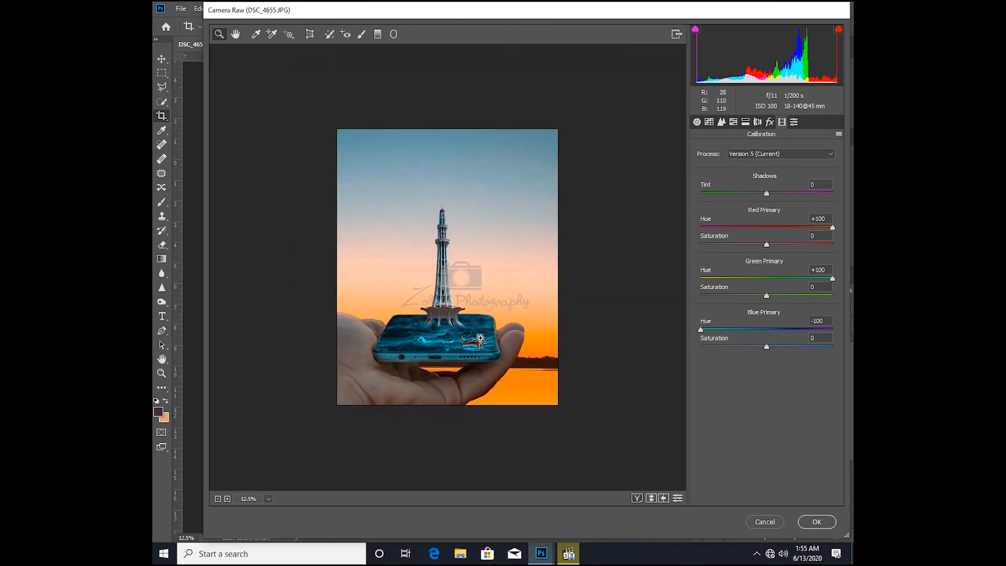
{"action": "left_click", "coordinate": [733, 121]}
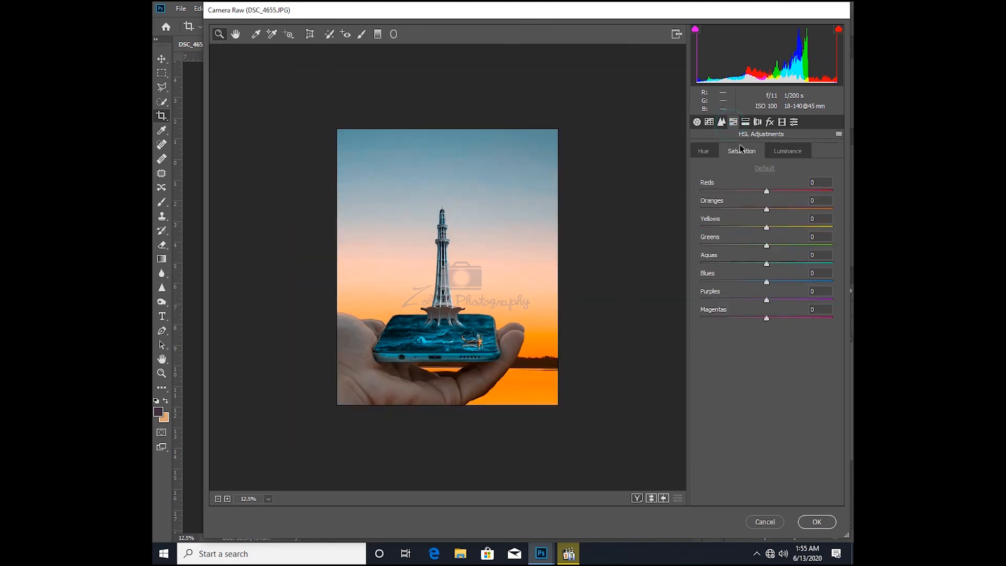
{"action": "mouse_move", "coordinate": [765, 211]}
{"action": "left_mouse_down"}
{"action": "mouse_move", "coordinate": [749, 212]}
{"action": "mouse_move", "coordinate": [758, 212]}
{"action": "left_mouse_up"}
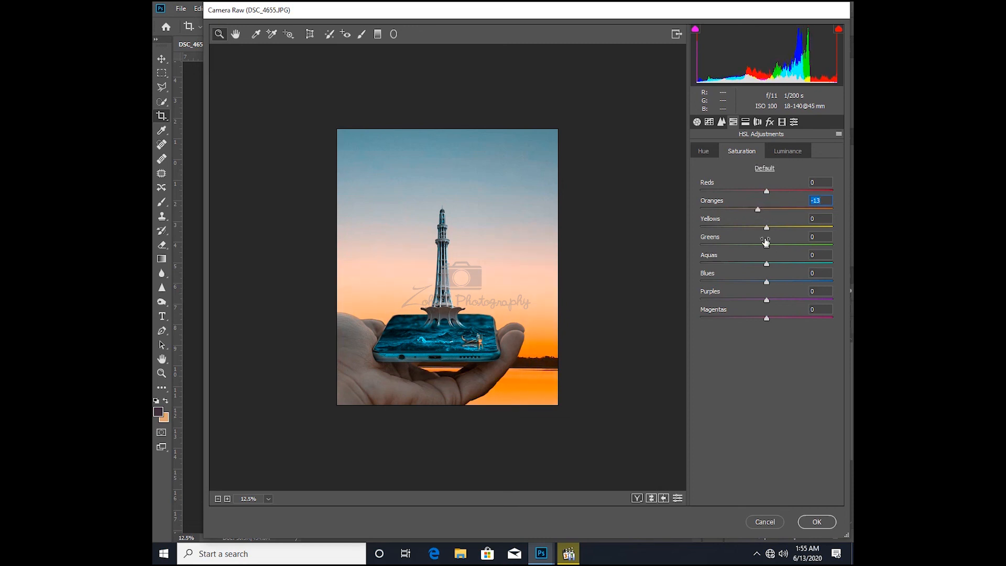
{"action": "left_click_drag", "start_coordinate": [767, 230], "coordinate": [765, 230]}
{"action": "left_click_drag", "start_coordinate": [767, 282], "coordinate": [757, 284]}
Step: Shift the Blues hue to -20 and apply the Camera Raw grading to the merged copy
{"action": "left_click", "coordinate": [708, 152]}
{"action": "left_click_drag", "start_coordinate": [767, 285], "coordinate": [755, 285]}
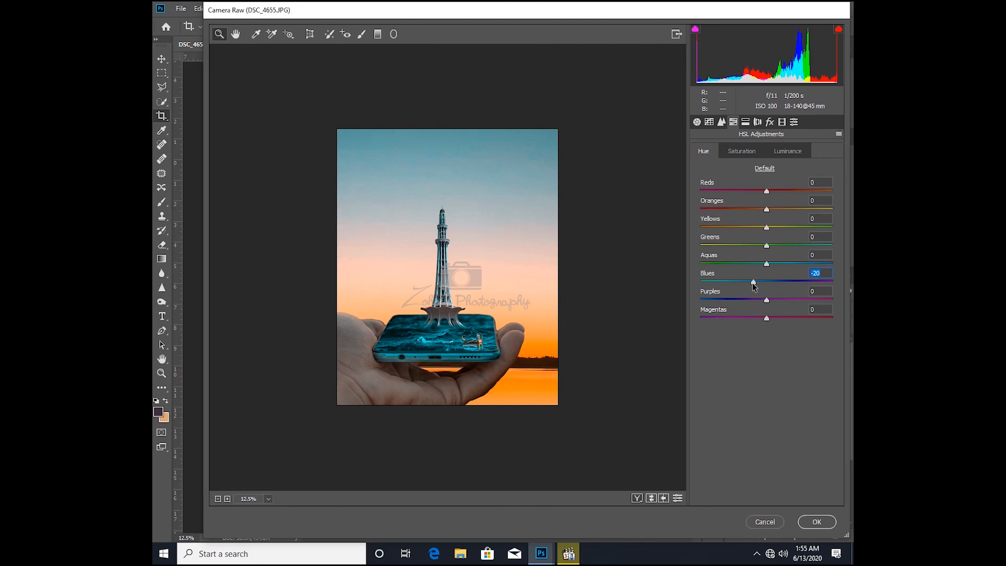
{"action": "left_click", "coordinate": [442, 333]}
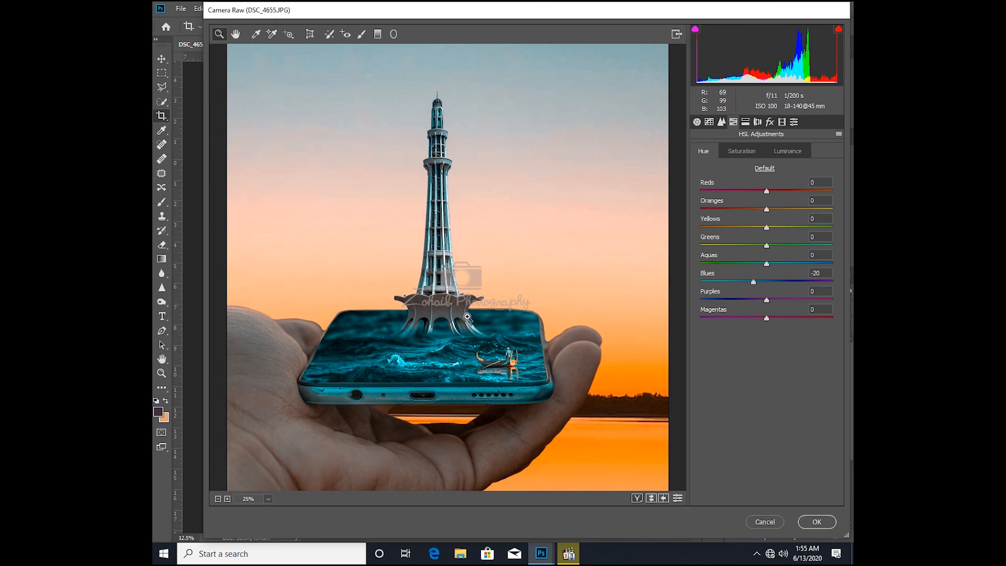
{"action": "left_click", "coordinate": [816, 521]}
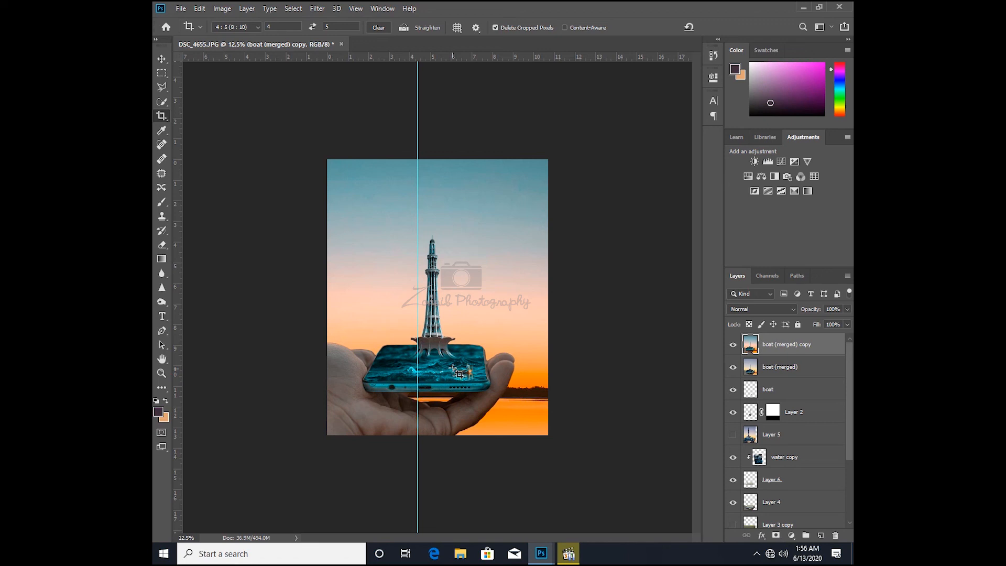
Step: Hide all the layers between the graded "boat (merged) copy" layer and the Background, keeping those two visible
{"action": "left_click", "coordinate": [733, 367]}
{"action": "left_click_drag", "start_coordinate": [733, 389], "coordinate": [734, 506]}
{"action": "scroll", "coordinate": [735, 506], "scroll_direction": "down", "scroll_amount": 2}
{"action": "left_click", "coordinate": [733, 495]}
{"action": "left_click", "coordinate": [733, 517]}
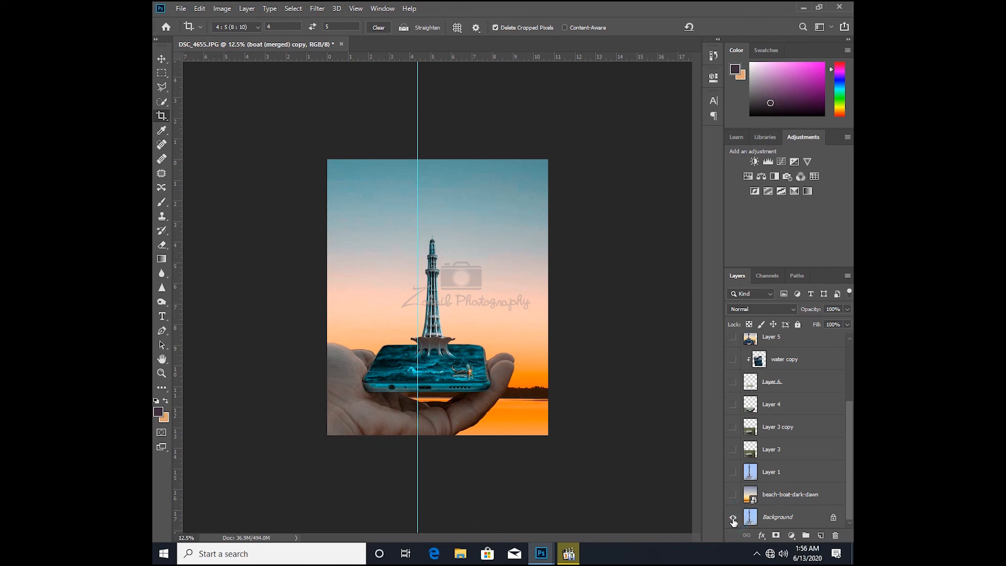
Step: Compare the original tower photo with the finished composite by hiding and reshowing the "boat (merged) copy" layer
{"action": "scroll", "coordinate": [736, 511], "scroll_direction": "up", "scroll_amount": 2}
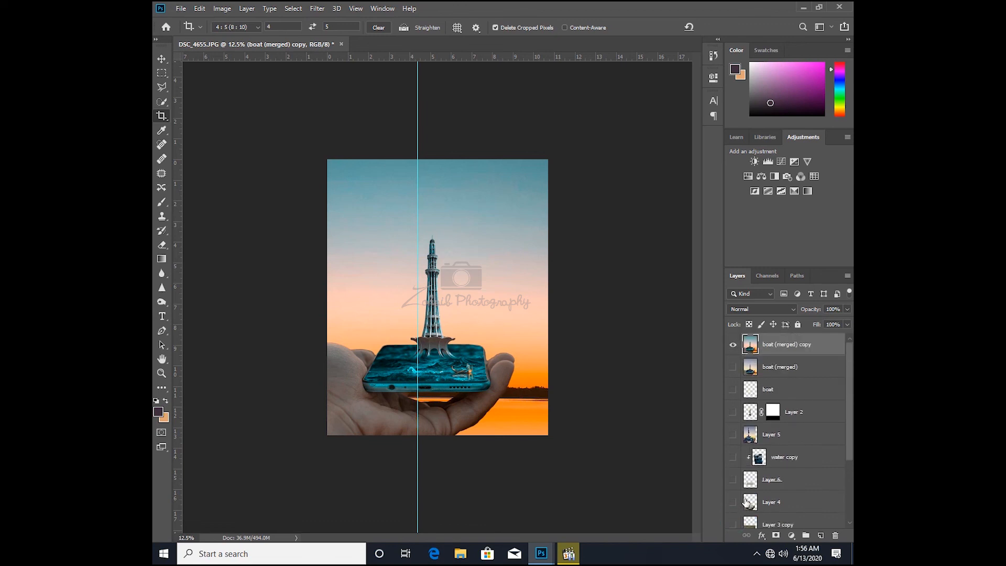
{"action": "left_click", "coordinate": [733, 344]}
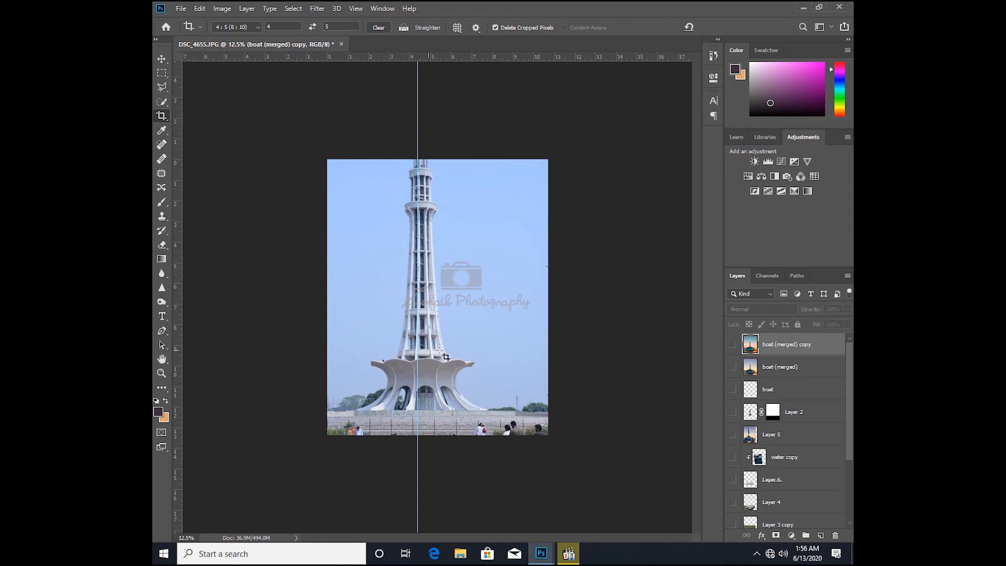
{"action": "left_click", "coordinate": [734, 345]}
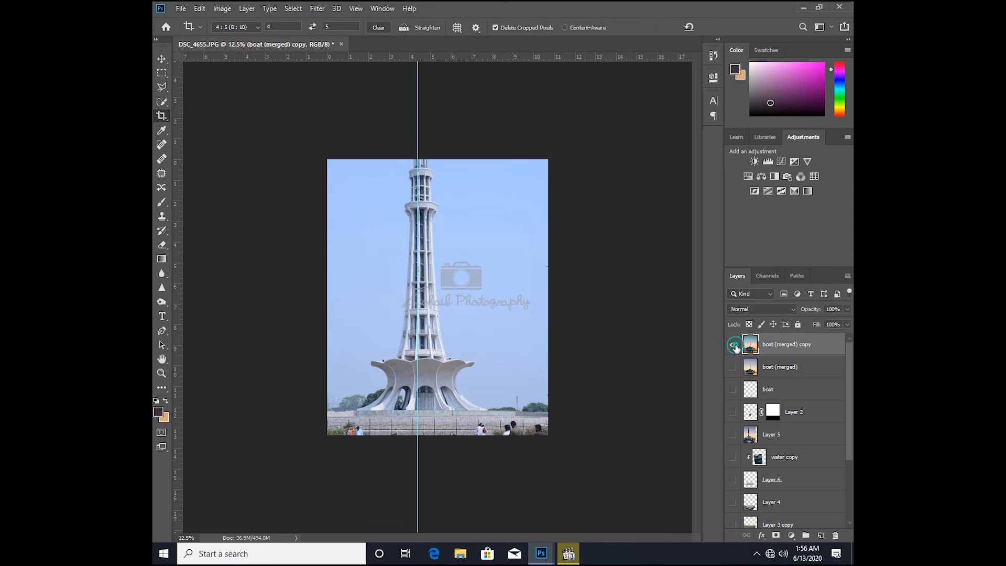